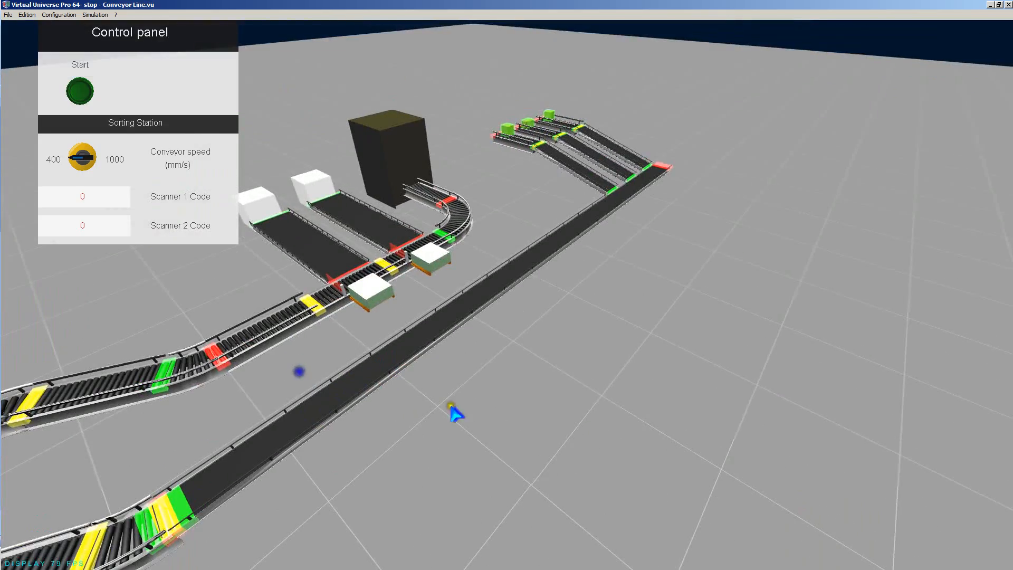
Step: Run the Conveyor Line simulation and start the line
right_click_drag(509, 406, 492, 407)
scroll(492, 406, "up", 3)
middle_click_drag(473, 356, 500, 438)
scroll(501, 438, "down", 5)
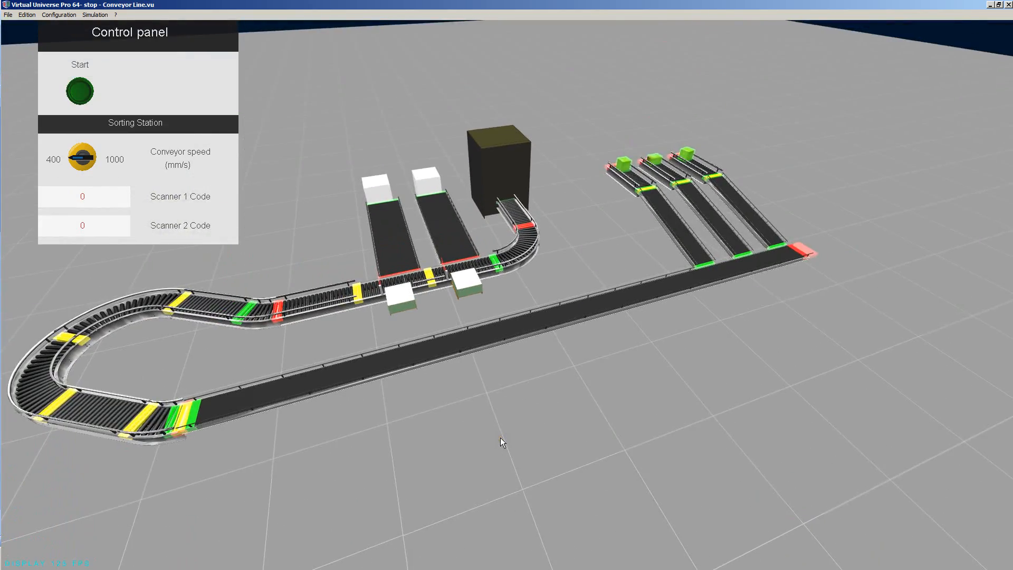
scroll(500, 438, "up", 3)
scroll(501, 438, "down", 3)
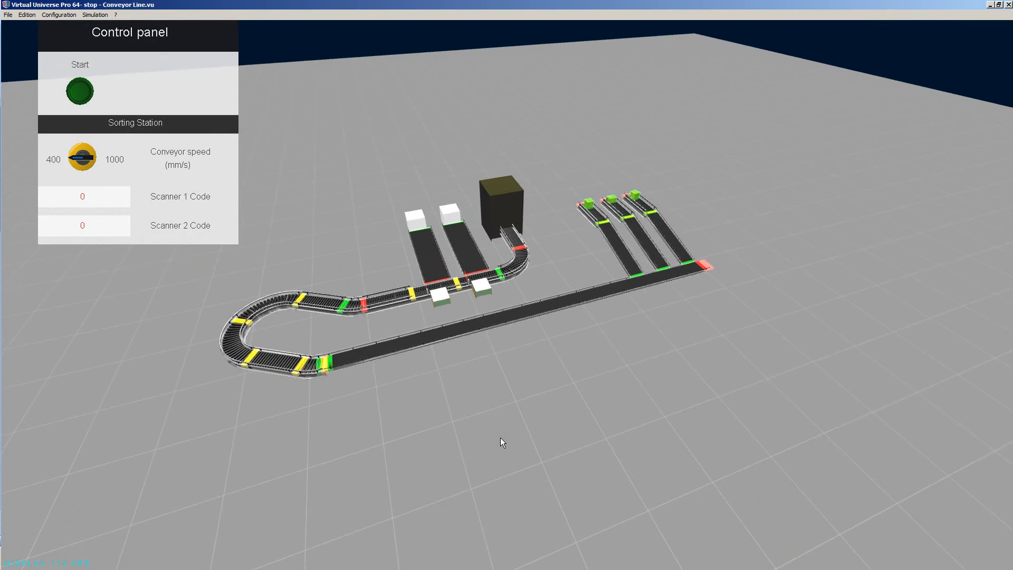
left_click(340, 251)
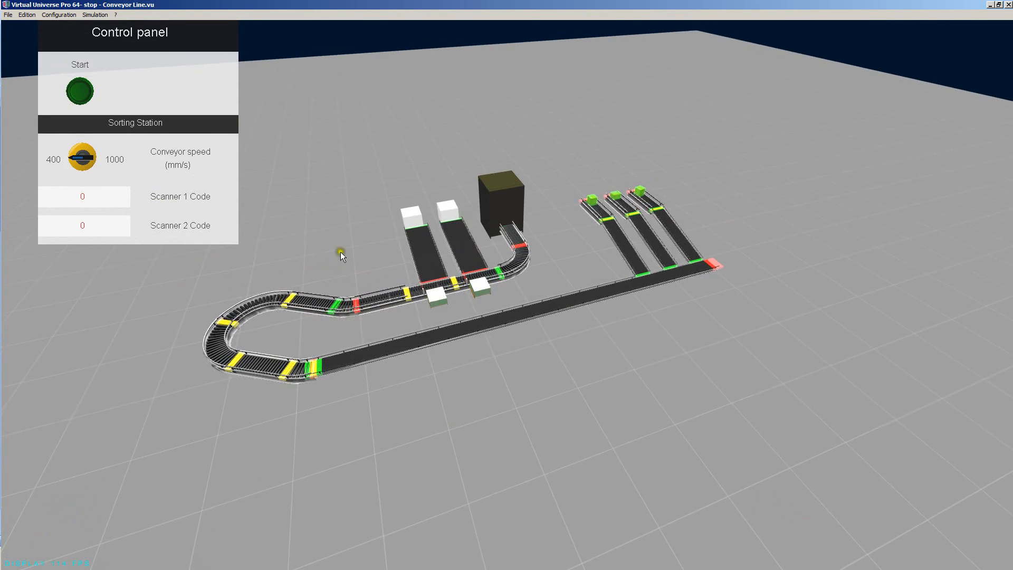
left_click(95, 25)
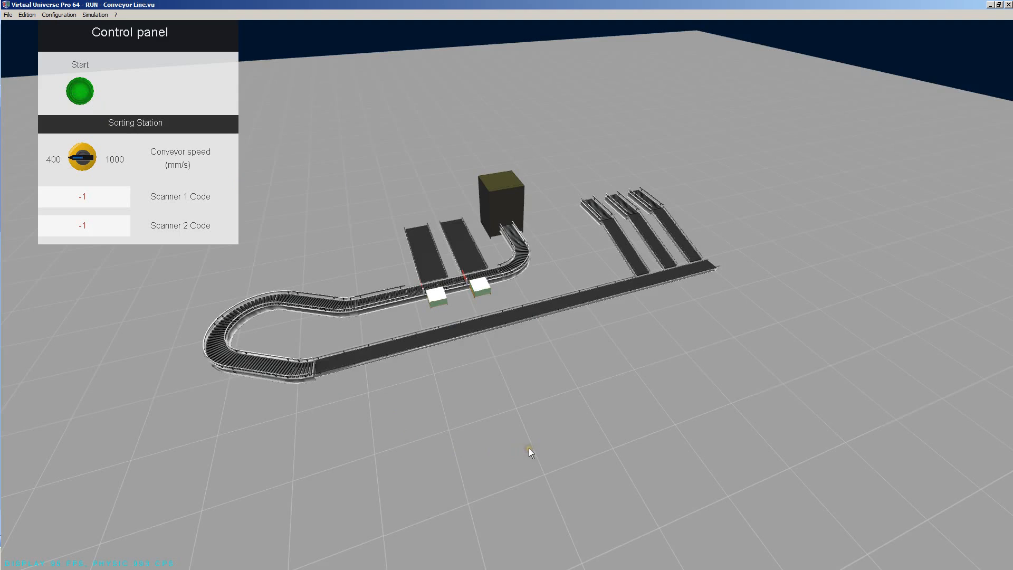
Step: Move boxes by hand along the long belt conveyor and drop one off beside the belt
scroll(528, 445, "up", 5)
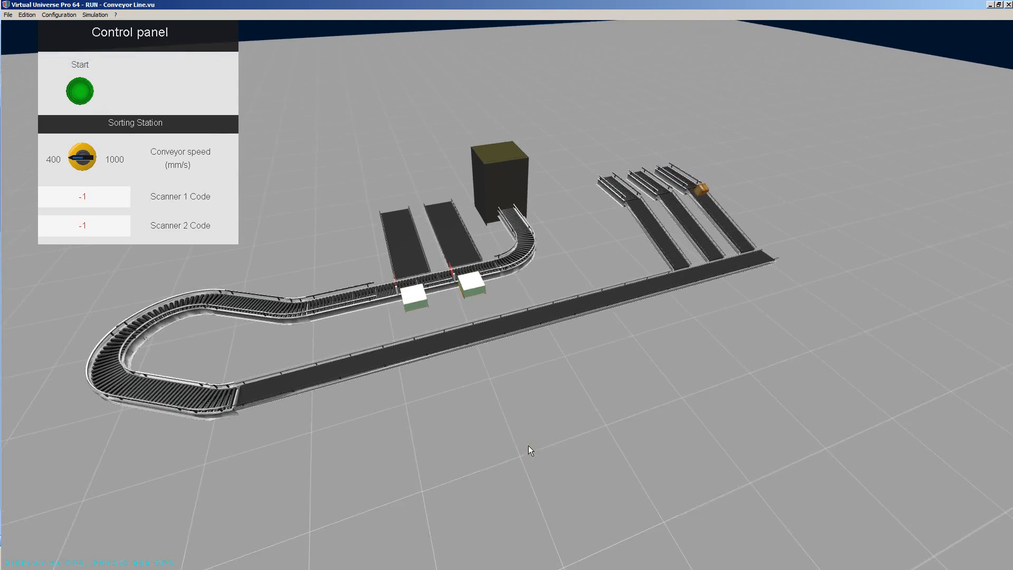
left_click_drag(546, 448, 516, 446)
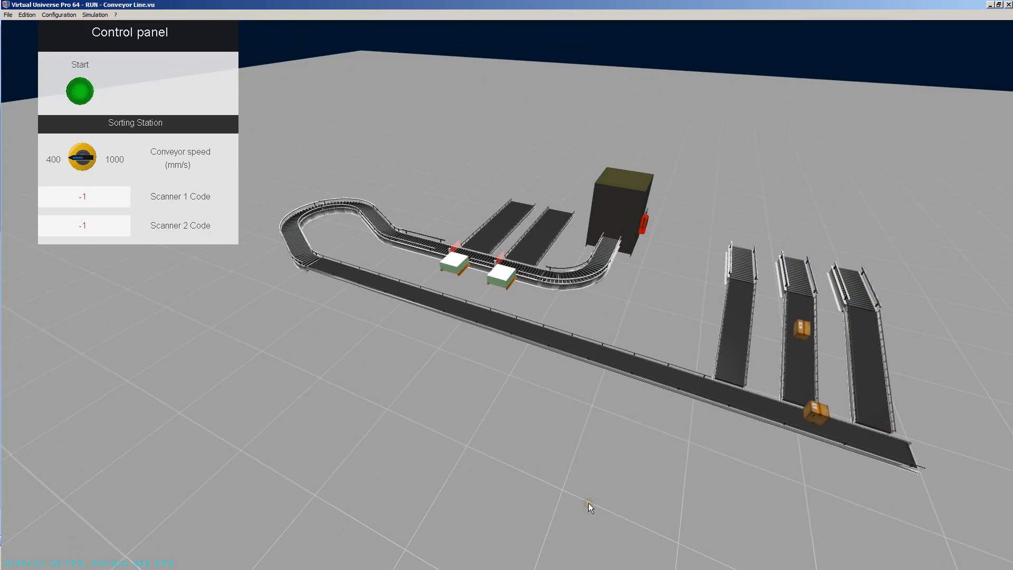
left_click_drag(726, 382, 683, 382)
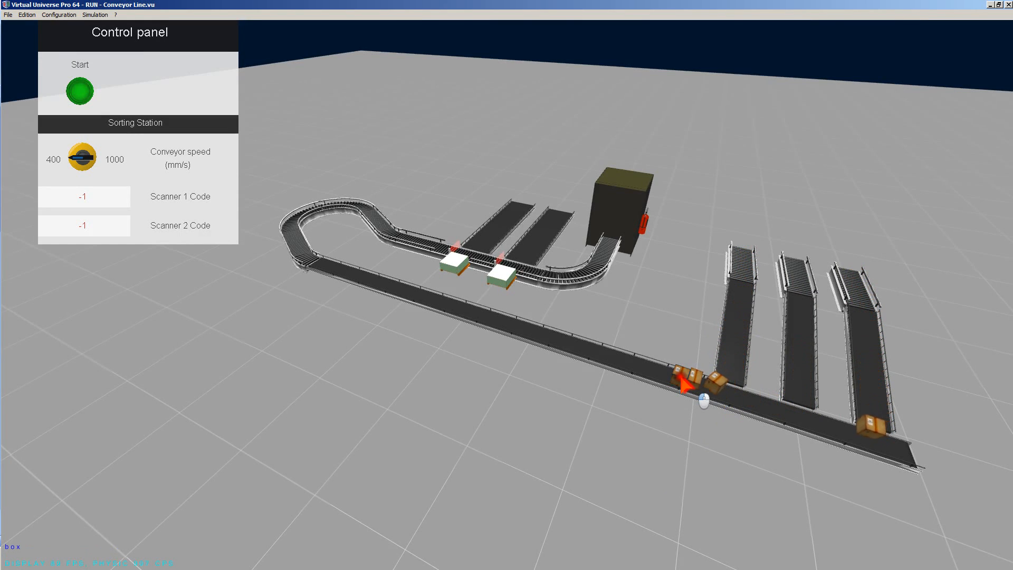
left_click_drag(683, 382, 685, 385)
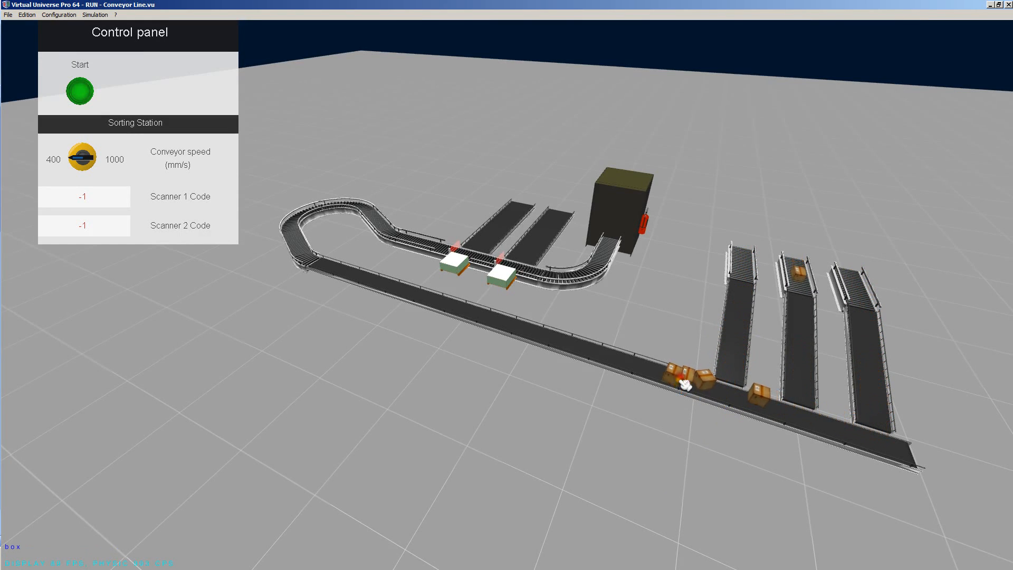
left_click_drag(600, 343, 621, 327)
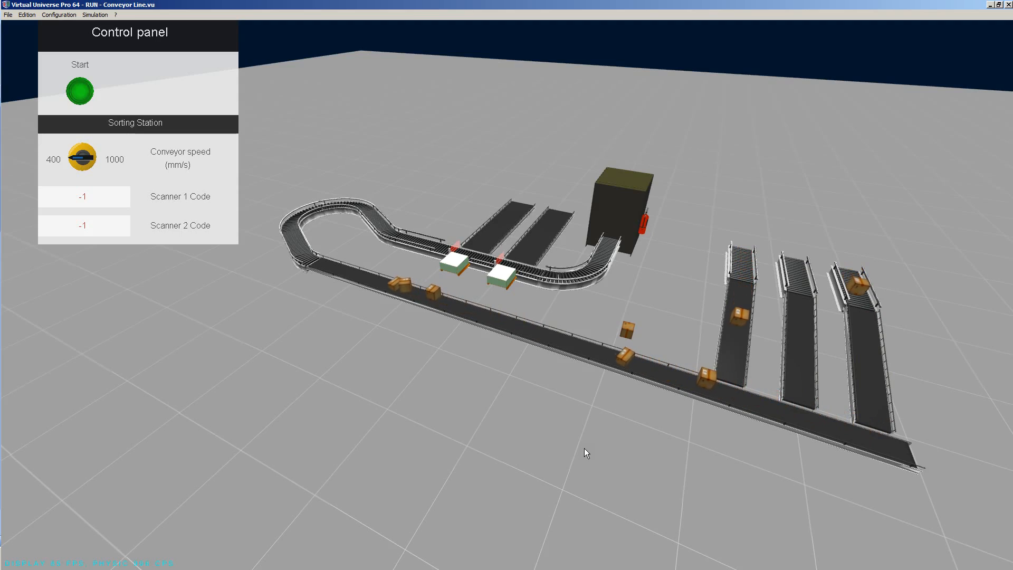
Step: Examine the boxes travelling around the roller curve and past the scanners of the sorting station
left_click(422, 442)
right_click_drag(422, 443, 500, 419)
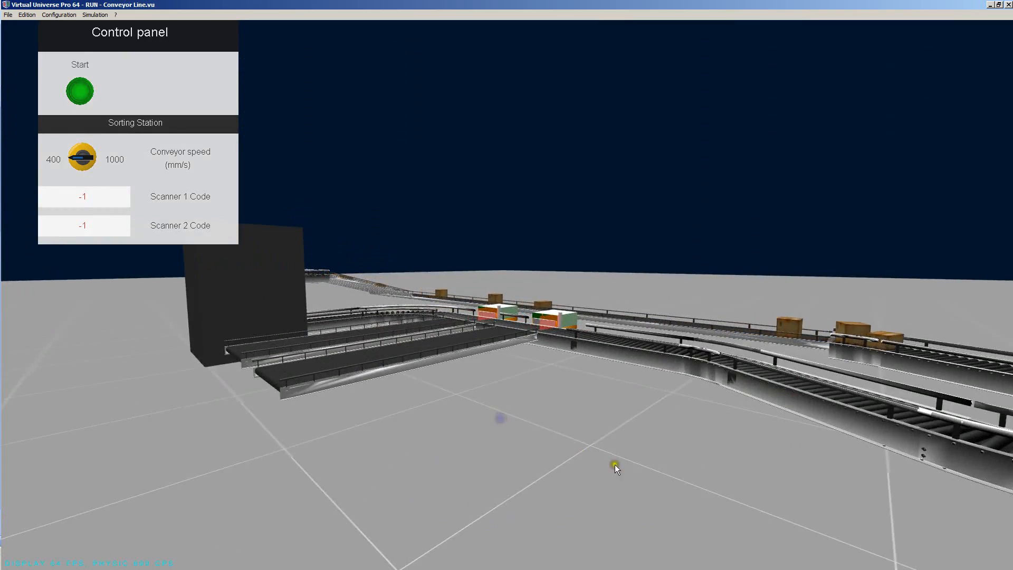
middle_click_drag(615, 465, 373, 442)
right_click_drag(569, 468, 576, 484)
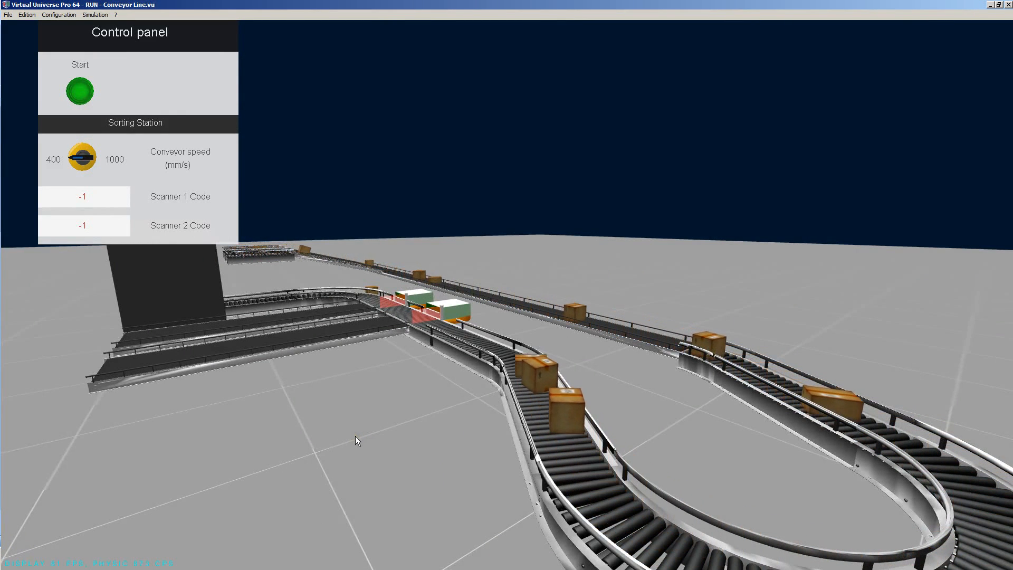
left_click_drag(372, 469, 267, 398)
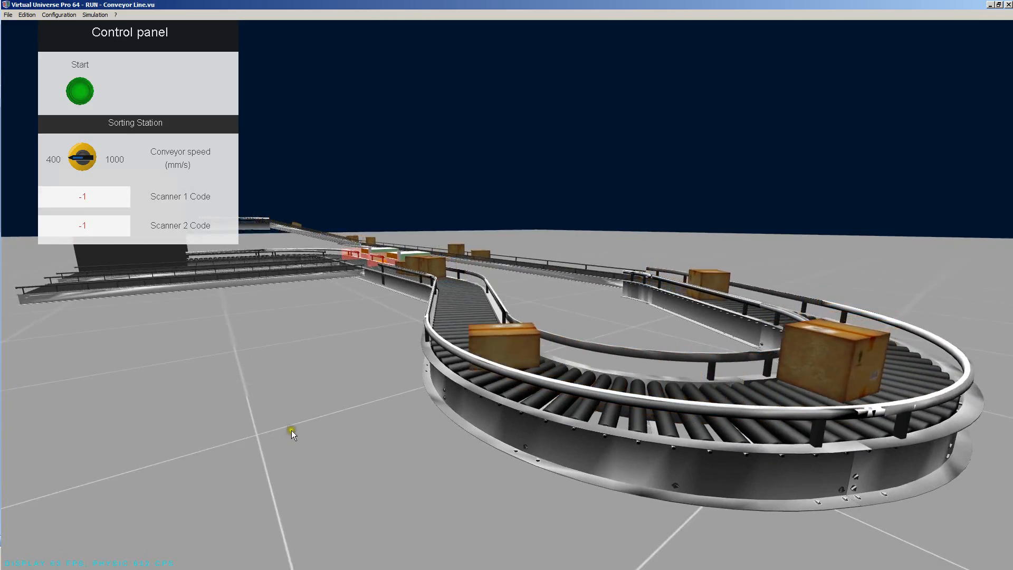
scroll(281, 415, "up", 5)
right_click_drag(280, 415, 413, 344)
scroll(319, 457, "up", 3)
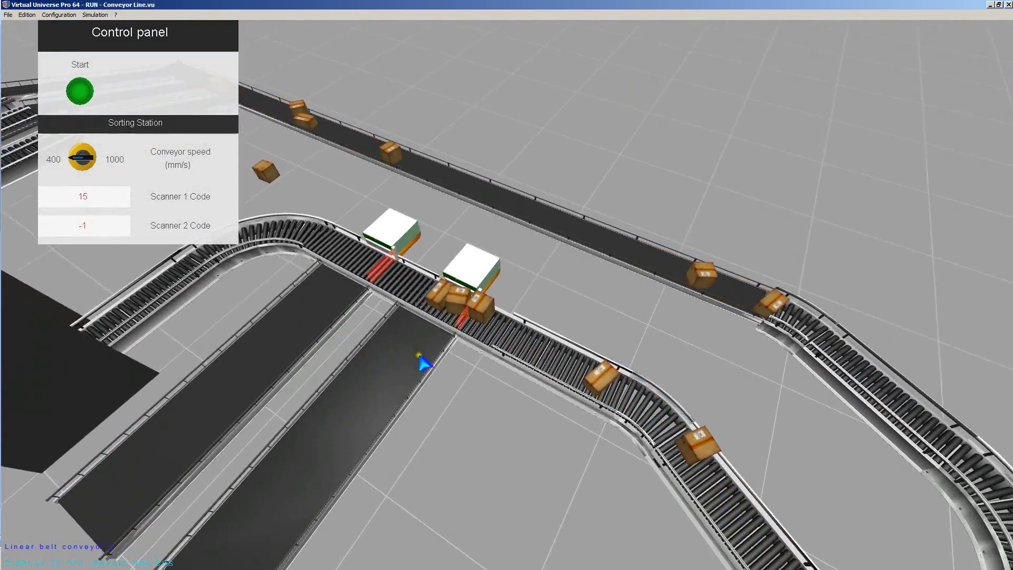
scroll(417, 357, "up", 2)
scroll(419, 360, "up", 2)
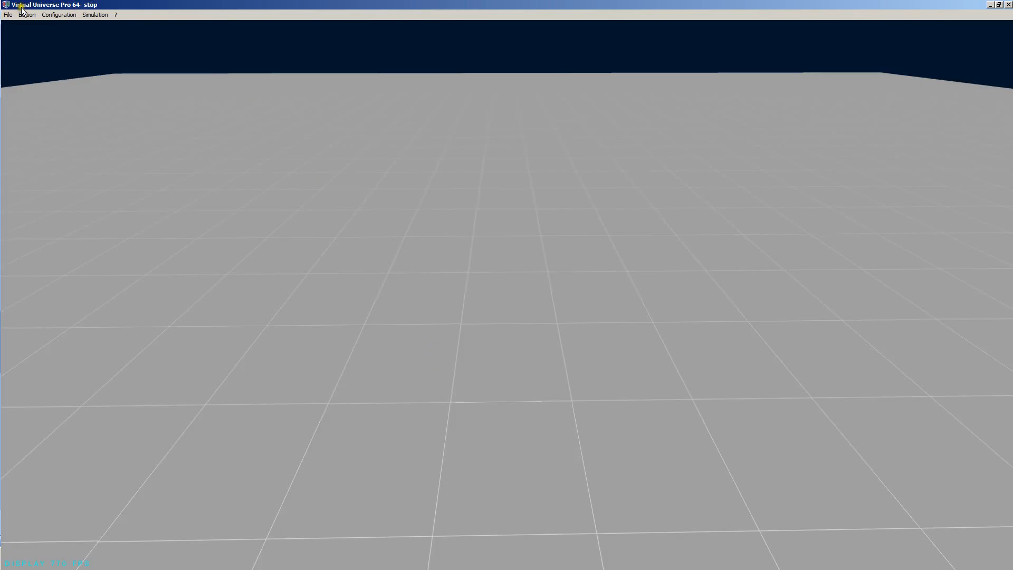
Step: Open the filling machine.vu sample from the Filling Machine folder of the demo examples
left_click(9, 16)
mouse_move(78, 33)
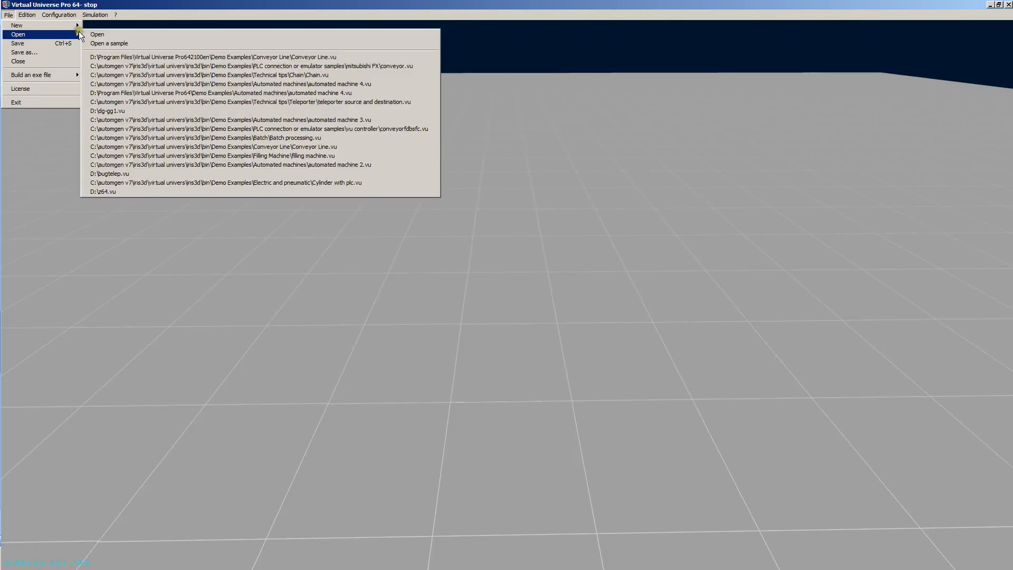
left_click(121, 44)
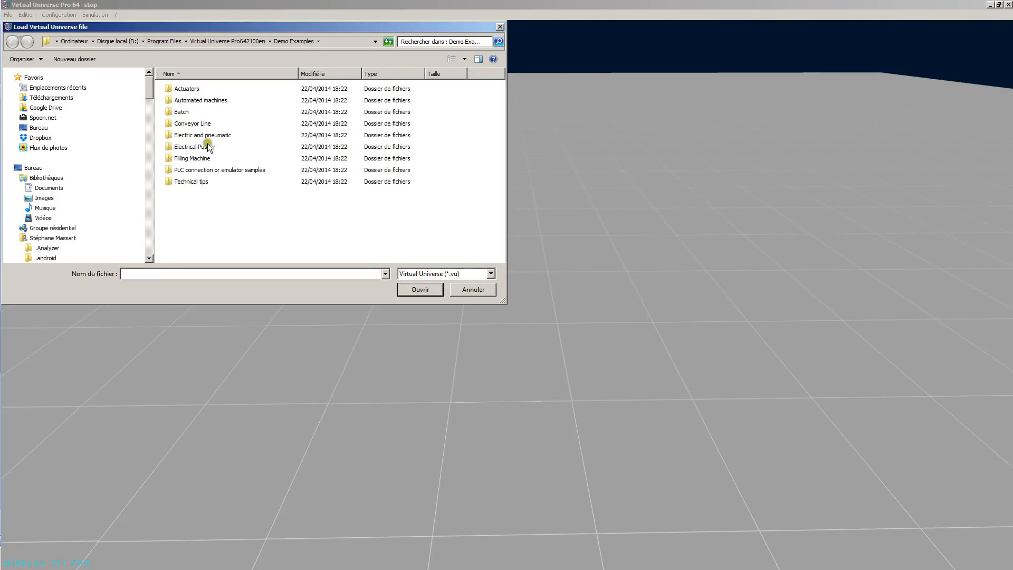
left_click(193, 158)
double_click(193, 158)
double_click(205, 91)
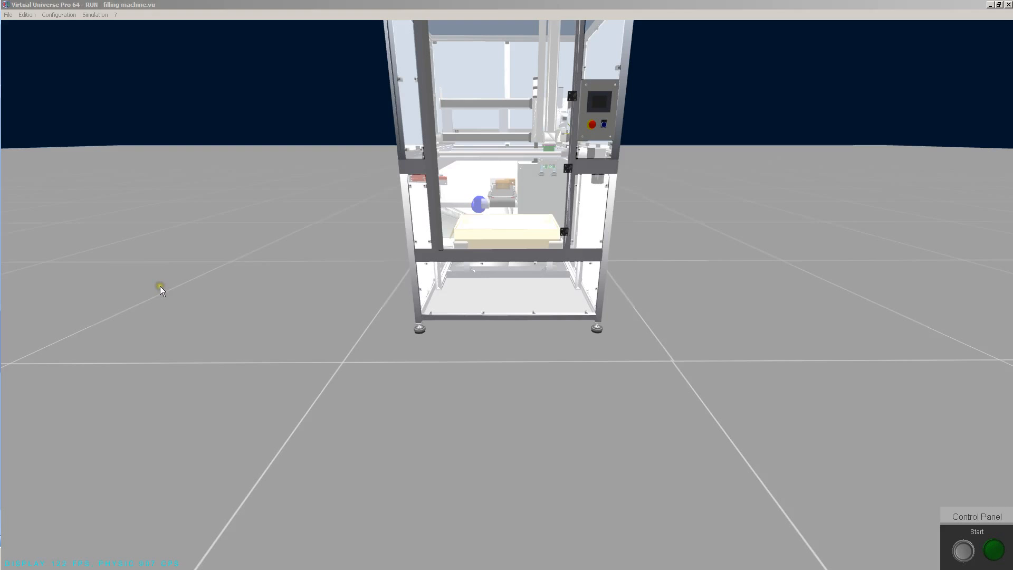
Step: Start the filling machine from its control panel
right_click_drag(160, 286, 127, 288)
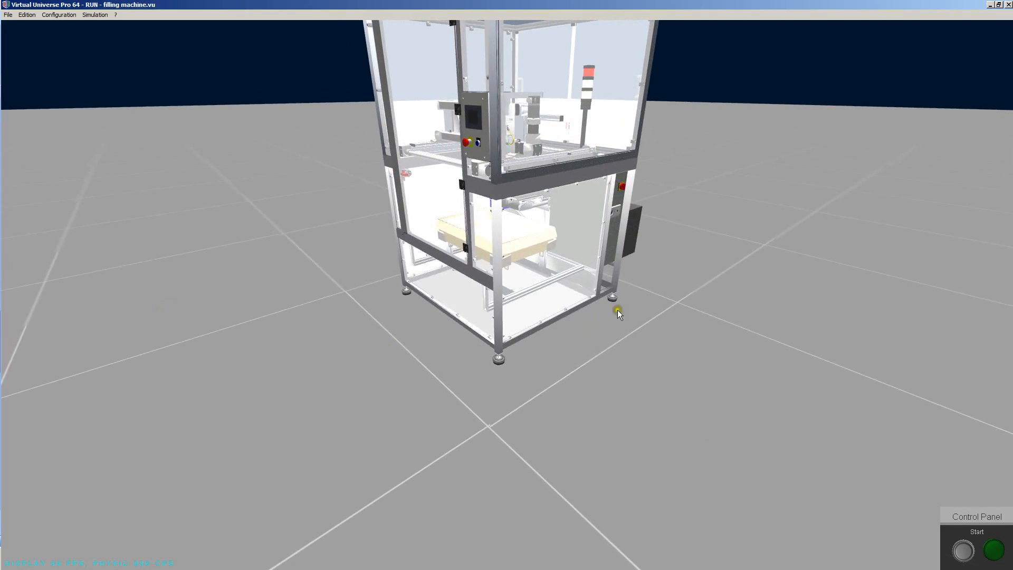
middle_click_drag(708, 305, 670, 367)
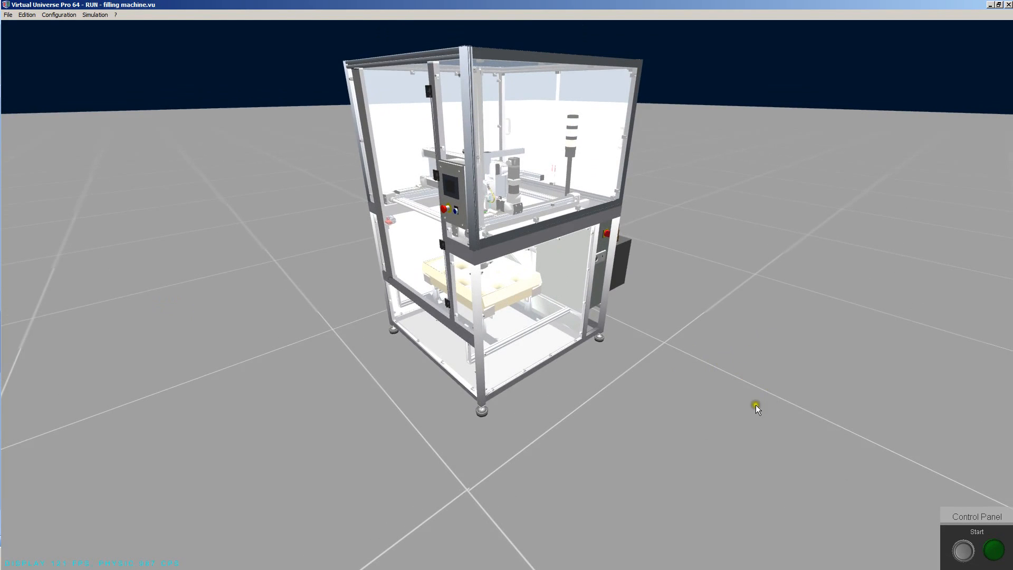
left_click_drag(744, 407, 689, 413)
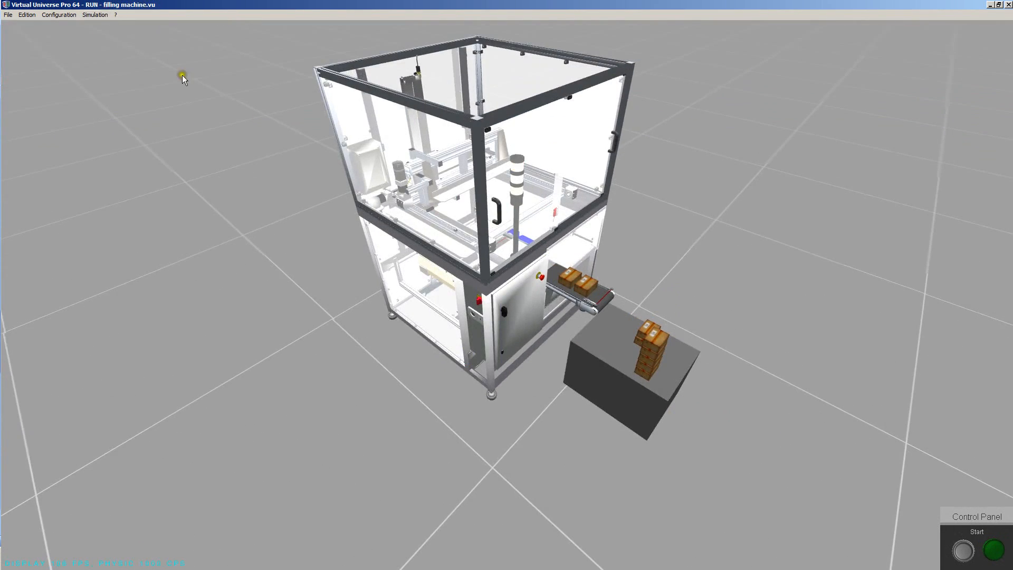
left_click(963, 552)
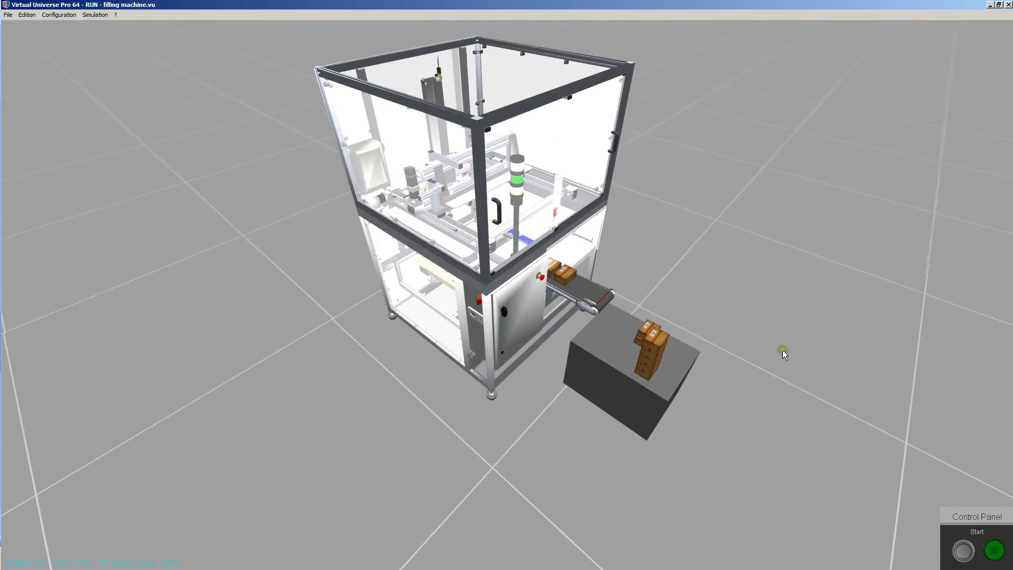
Step: Open the machine's front glass door and view the gripper and compartment tray up close
left_click_drag(783, 350, 636, 353)
left_click(478, 378)
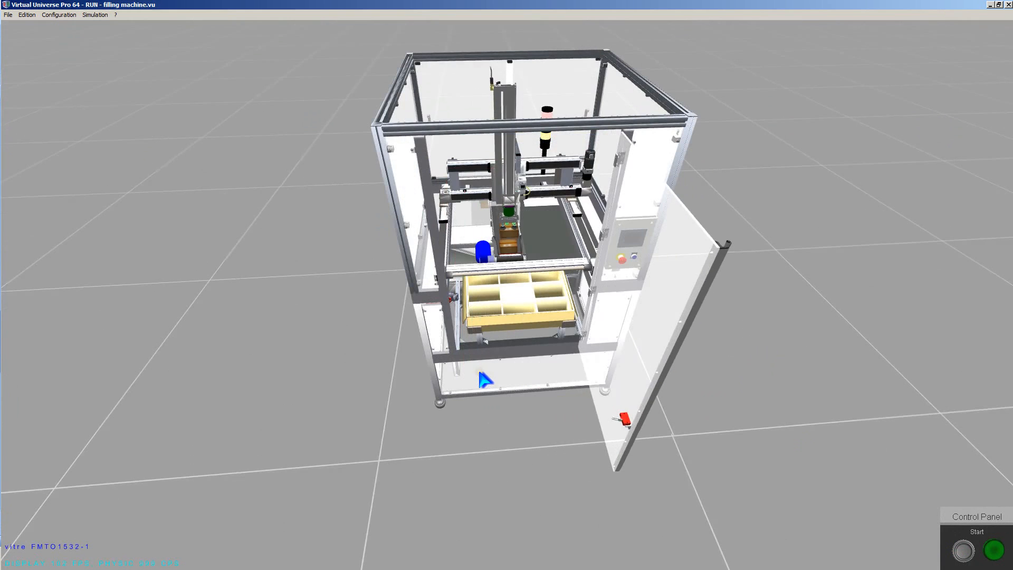
scroll(480, 379, "up", 3)
scroll(482, 380, "up", 5)
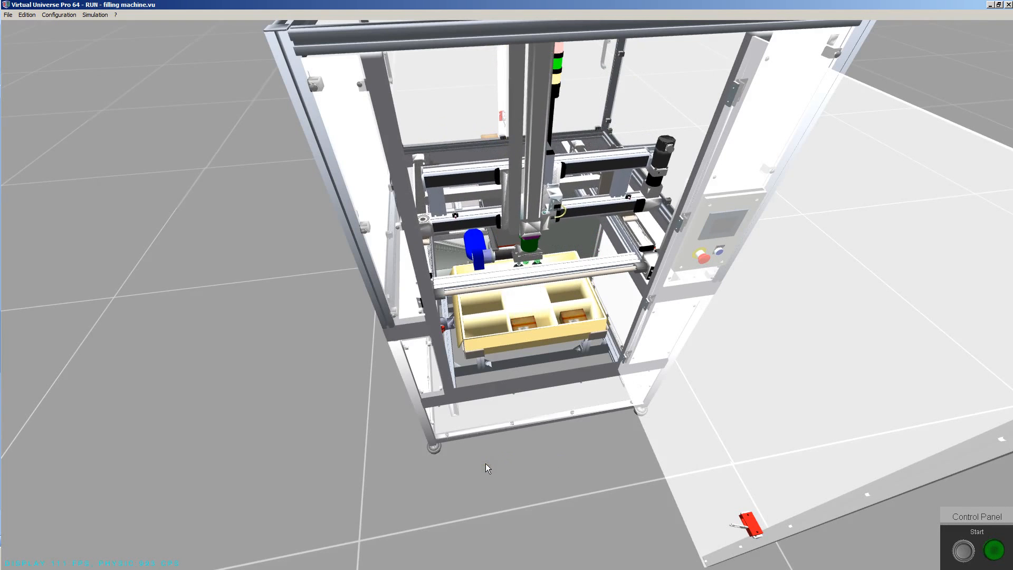
right_click_drag(489, 479, 493, 480)
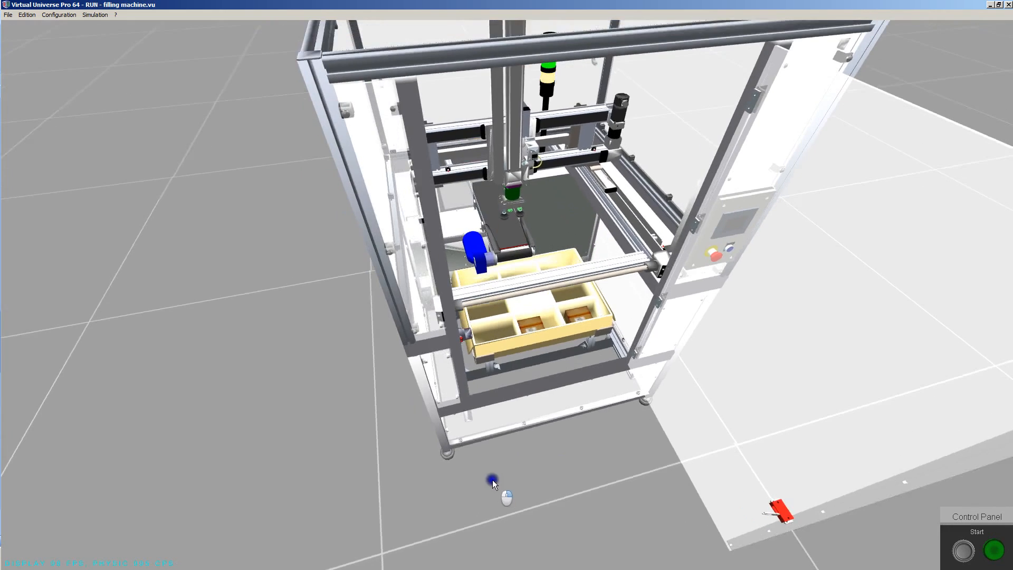
scroll(578, 422, "up", 4)
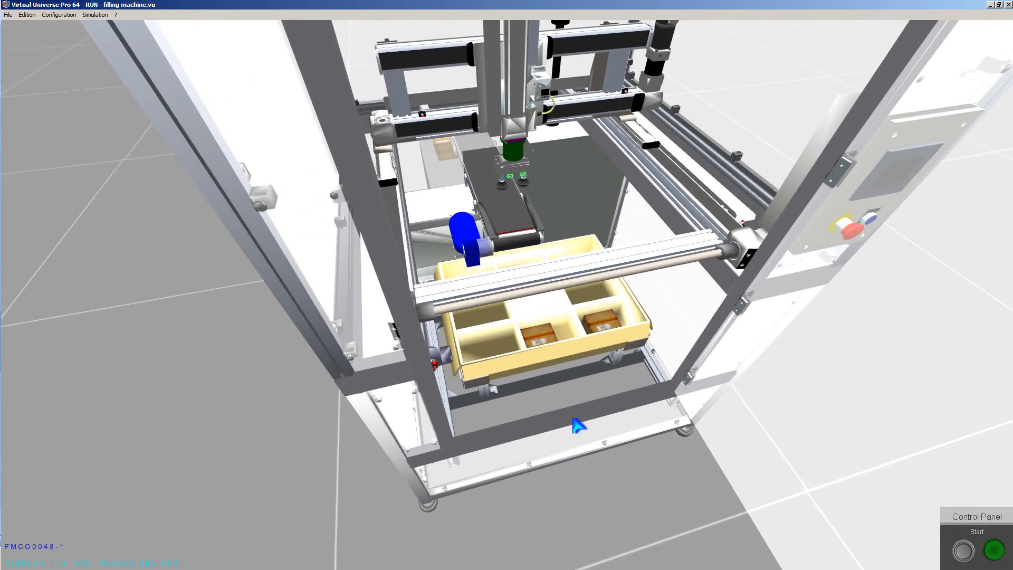
Step: Place two boxes from the stacks on the grey table onto the machine's infeed conveyor, one after the other
right_click_drag(573, 418, 635, 425)
left_click_drag(236, 422, 411, 303)
right_click_drag(631, 362, 539, 369)
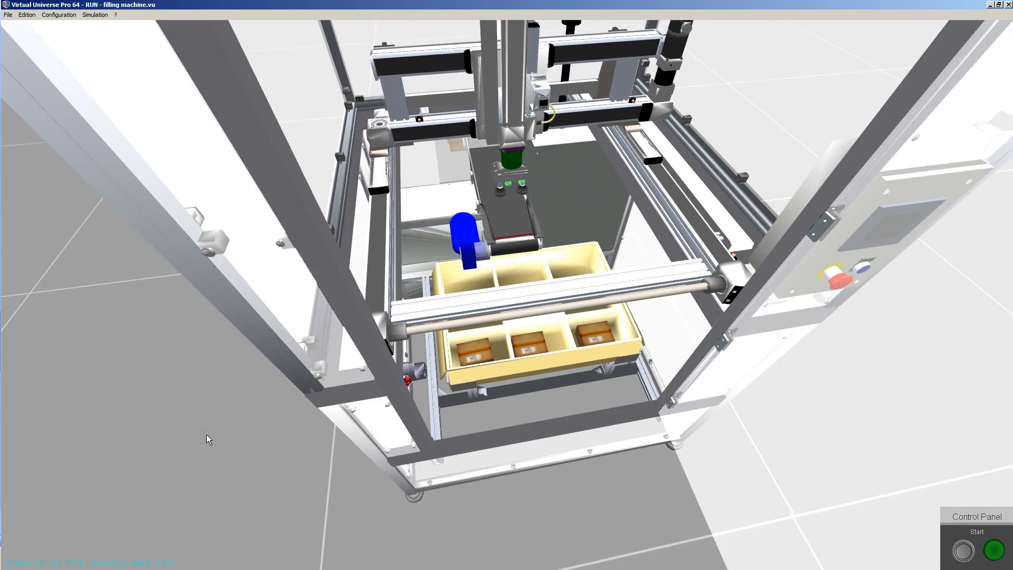
right_click_drag(207, 435, 289, 432)
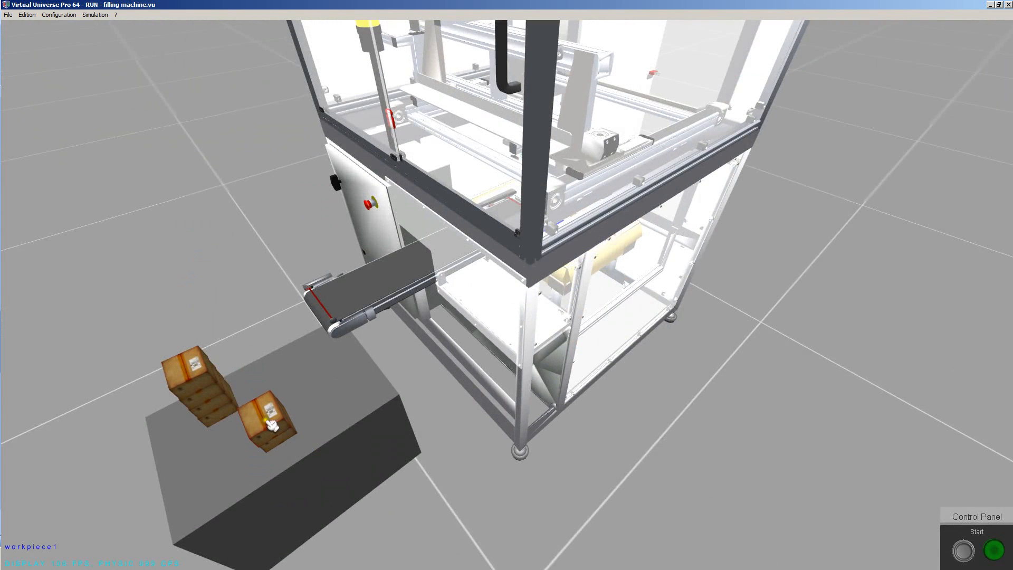
left_click_drag(193, 376, 377, 272)
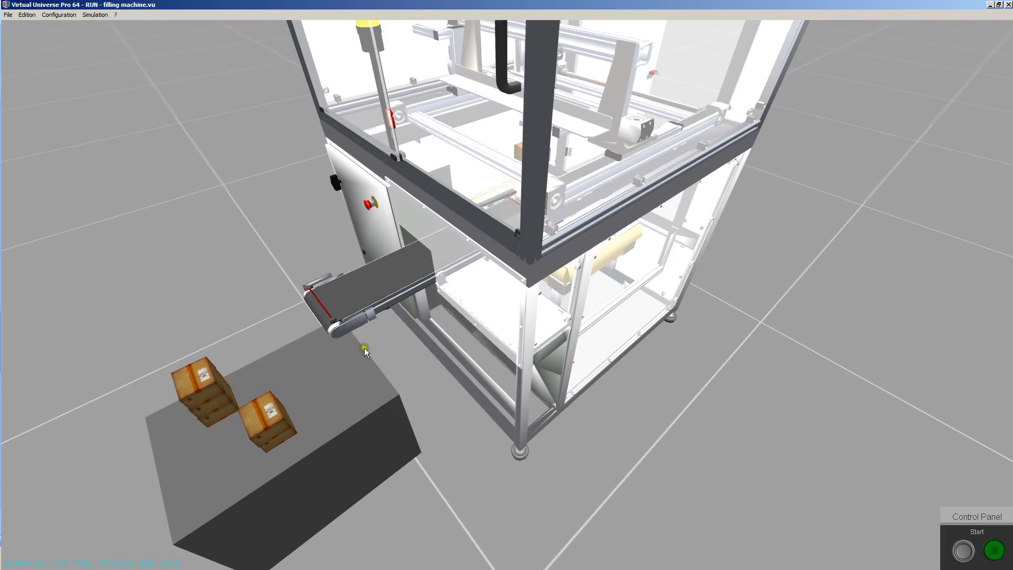
Step: Stop the filling machine simulation and open the project configuration
left_click(91, 17)
left_click(94, 26)
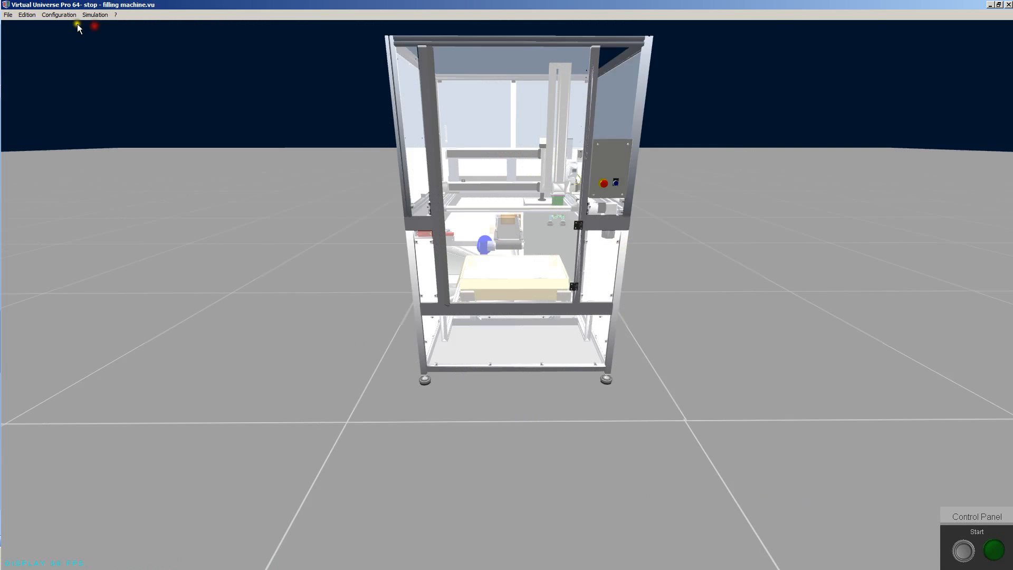
left_click(67, 17)
left_click(68, 24)
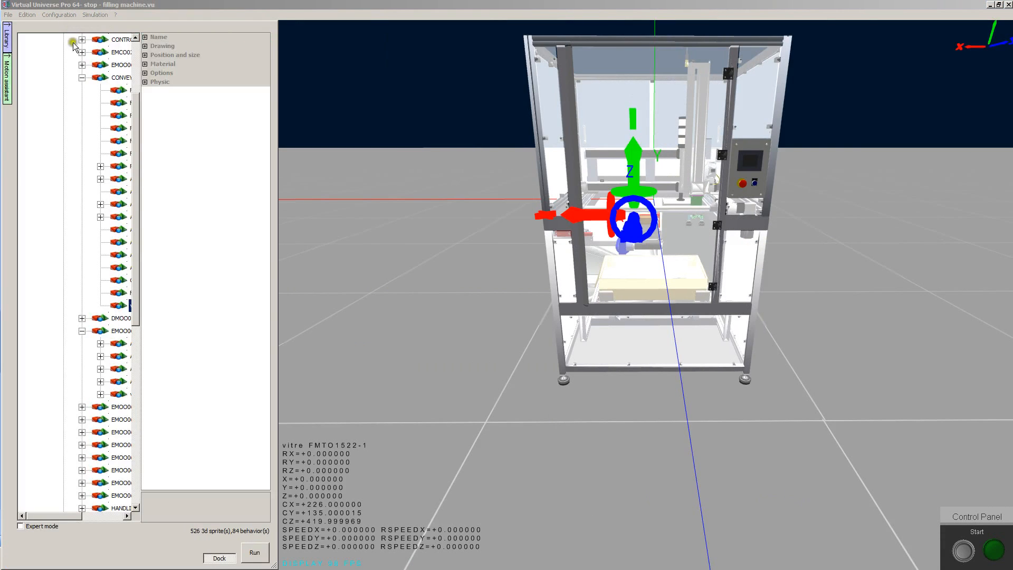
Step: Widen the object tree and open the virtual PLC's controller program from the World branch
left_click_drag(141, 372, 220, 373)
left_click_drag(215, 314, 214, 187)
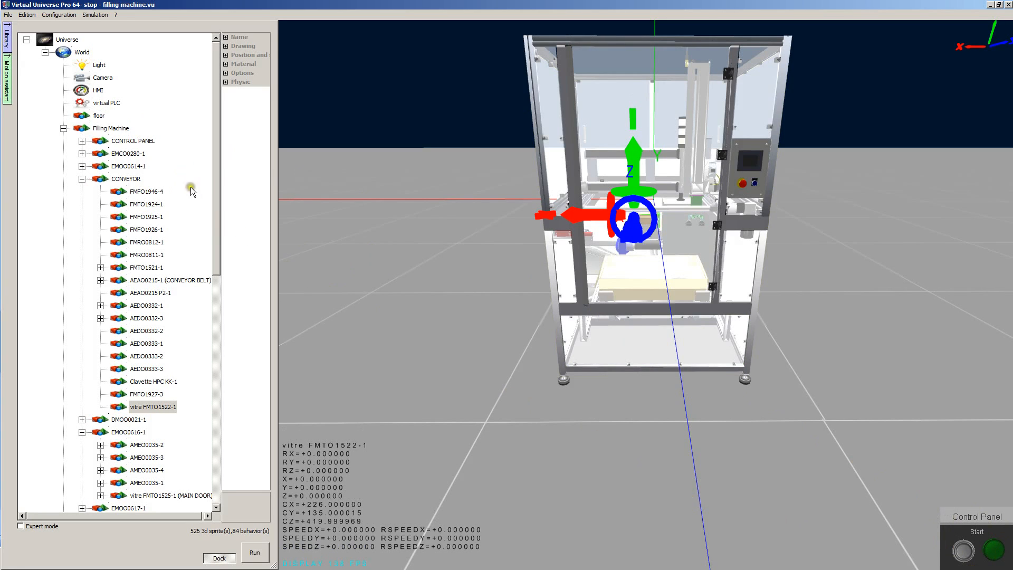
left_click(100, 105)
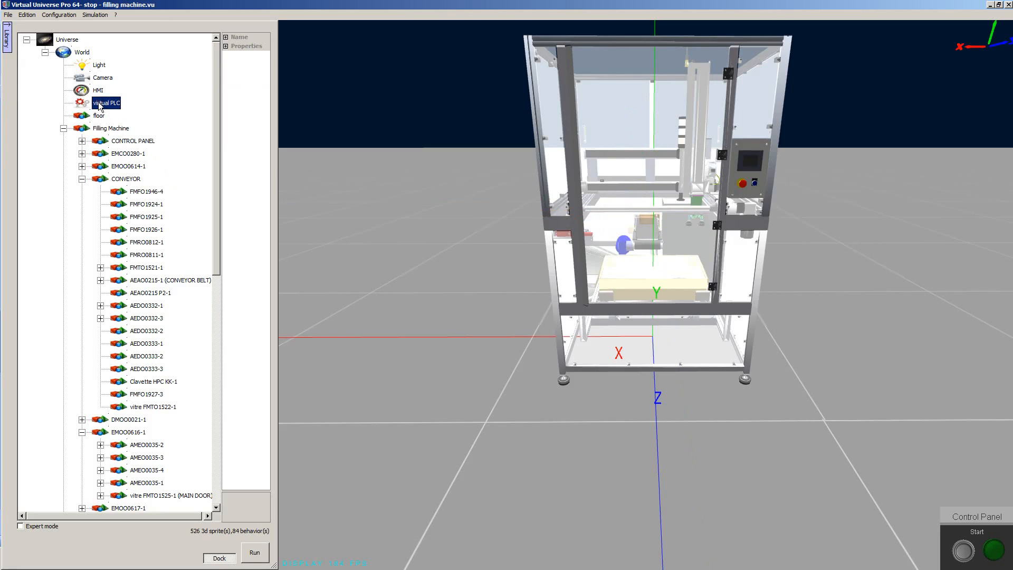
double_click(100, 105)
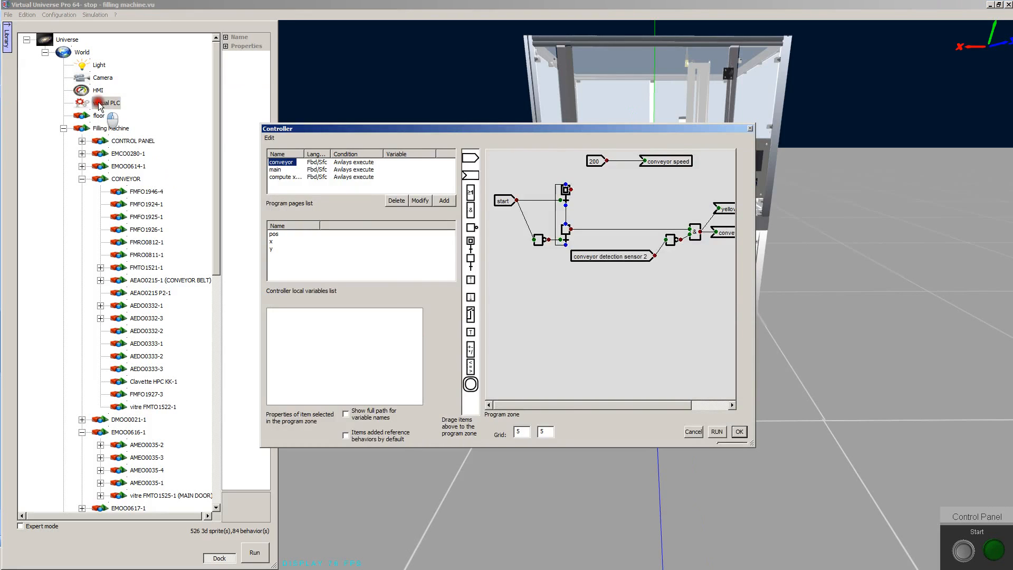
Step: Display the main program page and enlarge the Controller window to show more of its diagram
left_click(537, 362)
left_click(275, 169)
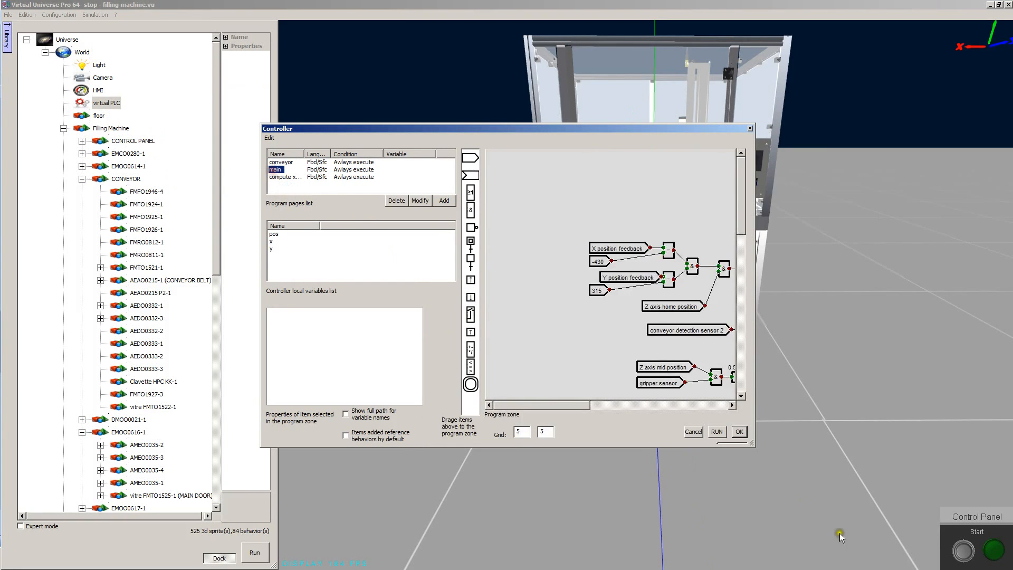
left_click_drag(754, 442, 1011, 567)
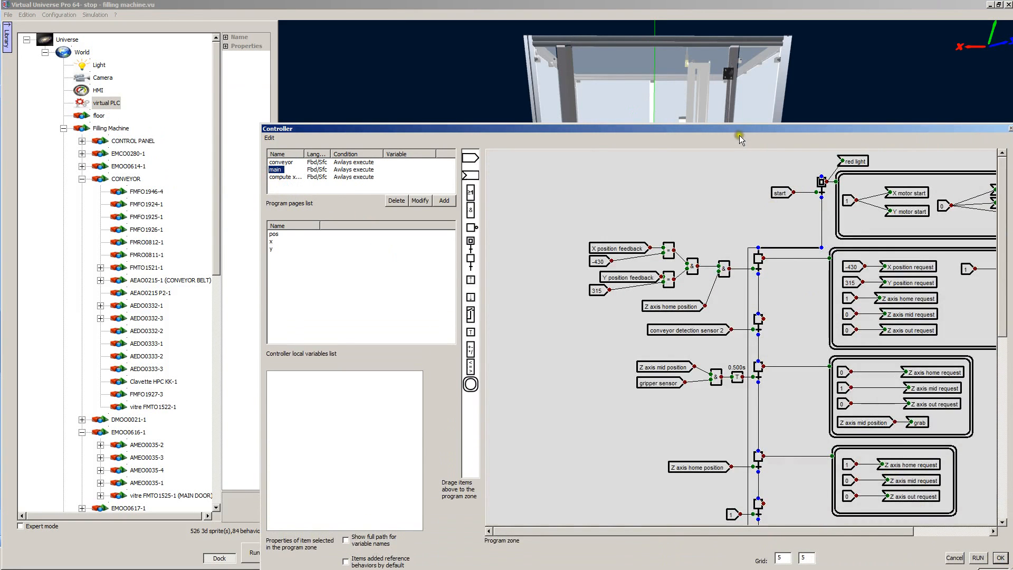
Step: Move the Controller window fully into view and close it, discarding any modifications to the controller
left_click_drag(738, 130, 490, 67)
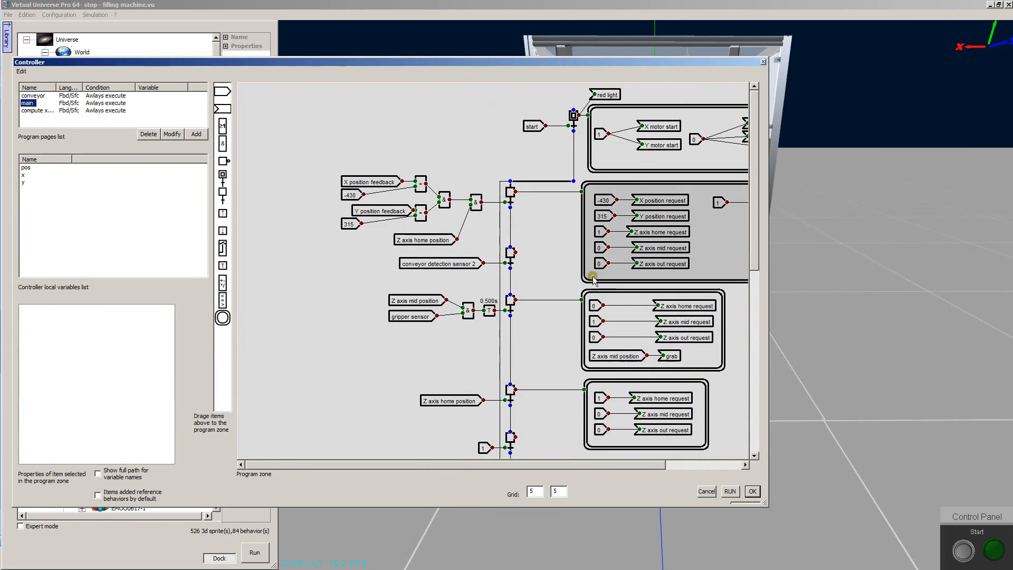
left_click(707, 491)
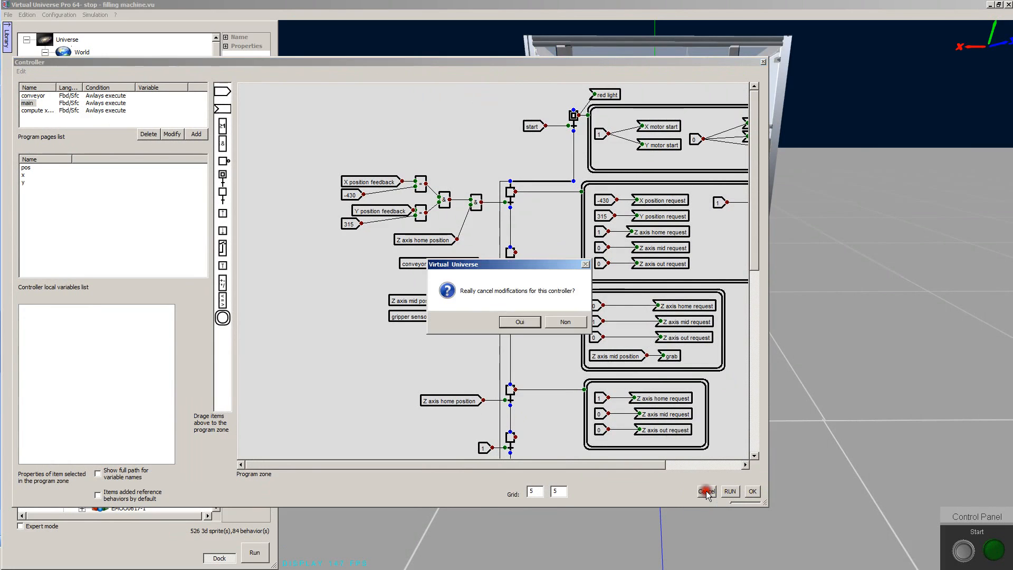
left_click(515, 322)
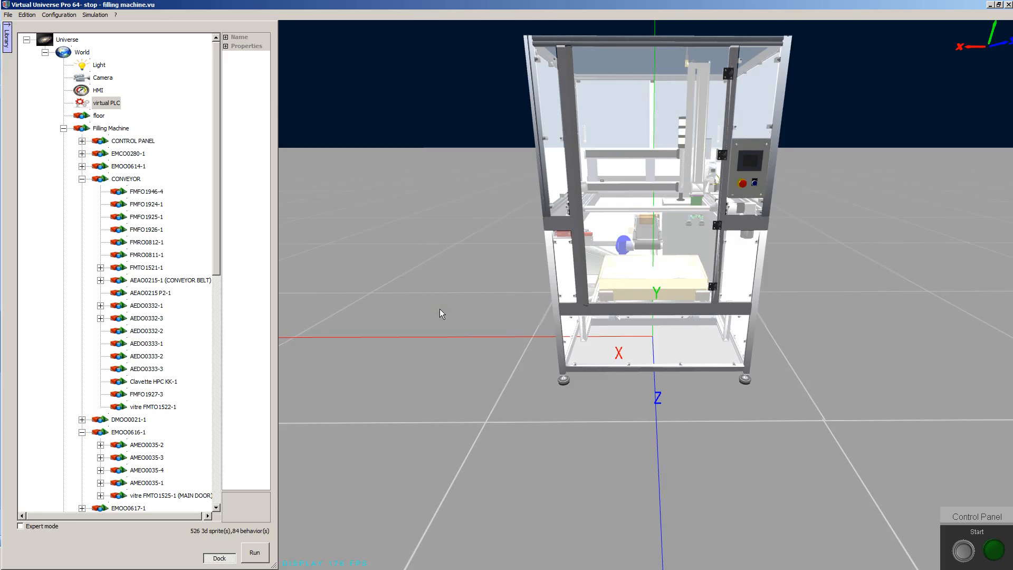
Step: Run the filling machine simulation and operate its glass side door and main door by hand to look inside
left_click(254, 544)
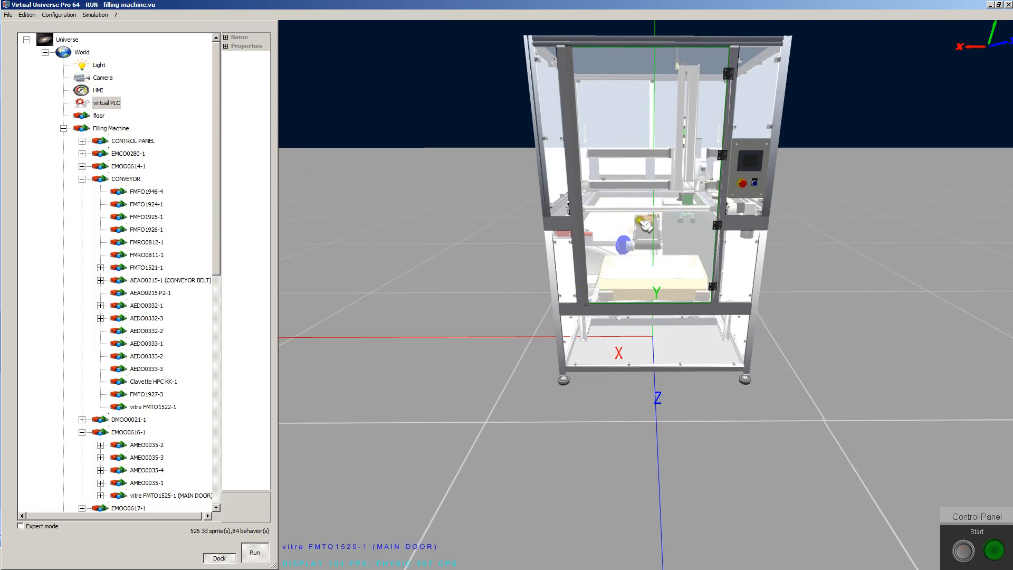
right_click_drag(533, 288, 634, 238)
left_click(634, 238)
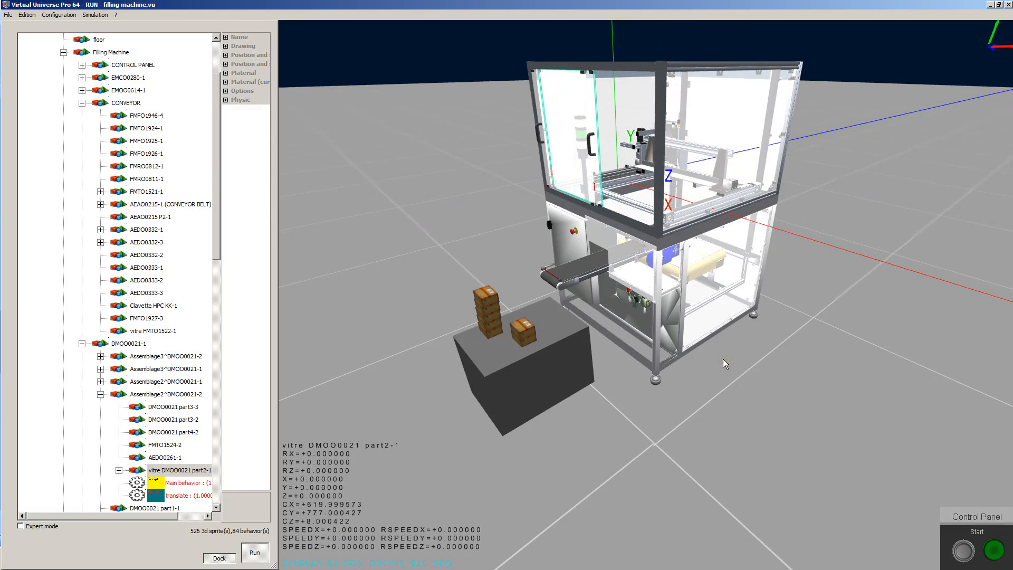
left_click(745, 366)
left_click_drag(744, 366, 659, 300)
left_click(654, 295)
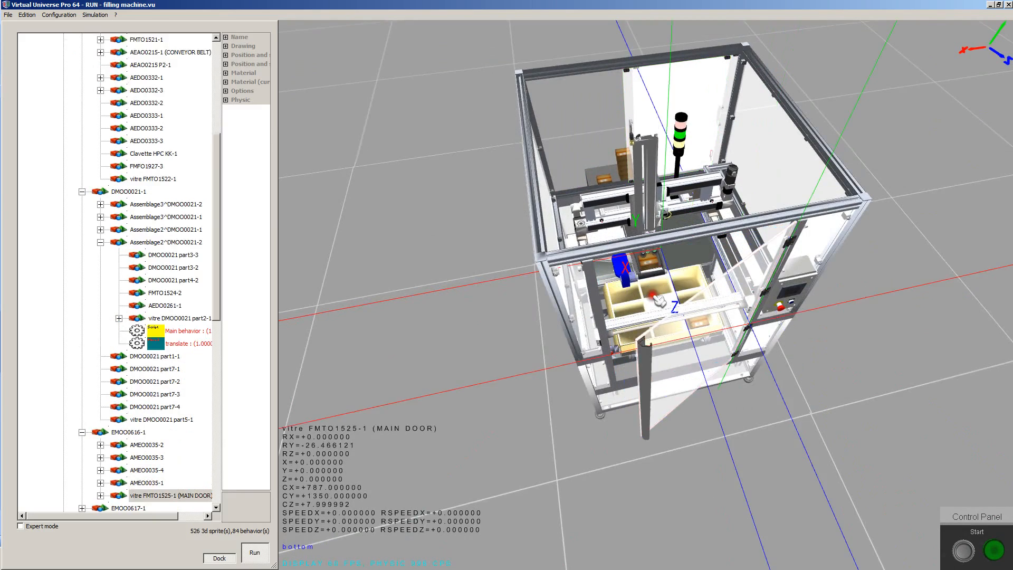
right_click_drag(672, 357, 659, 344)
scroll(660, 344, "up", 3)
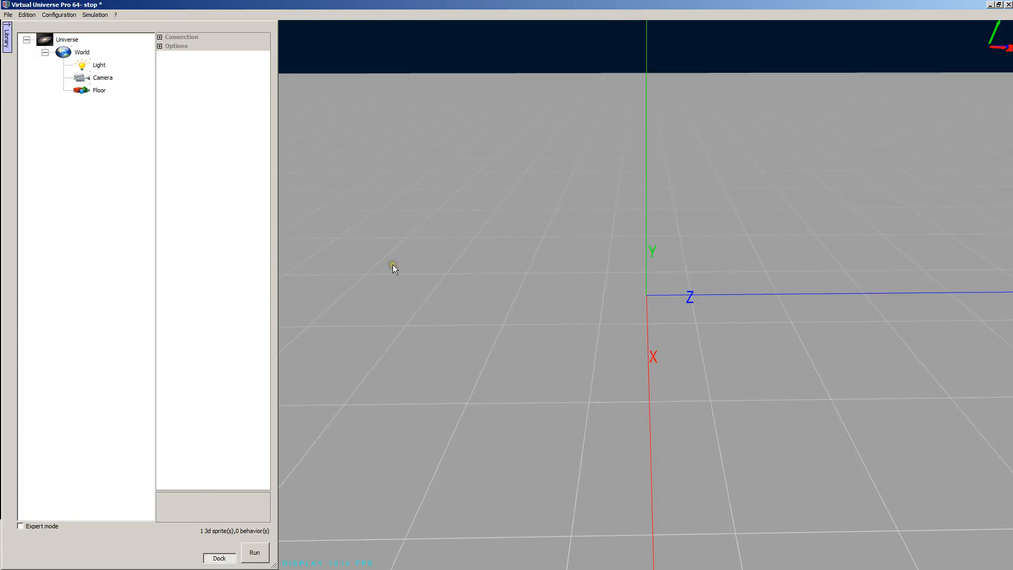
Step: Start an import from Solidworks or Catia under World in the new project, using the 3dxml file option
left_click(81, 52)
right_click(82, 52)
mouse_move(123, 76)
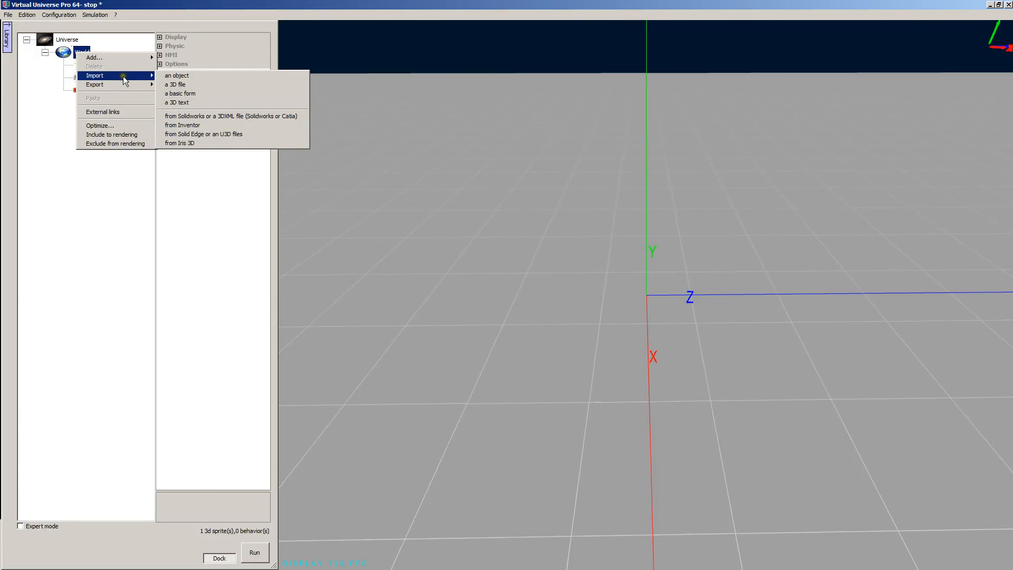
left_click(200, 115)
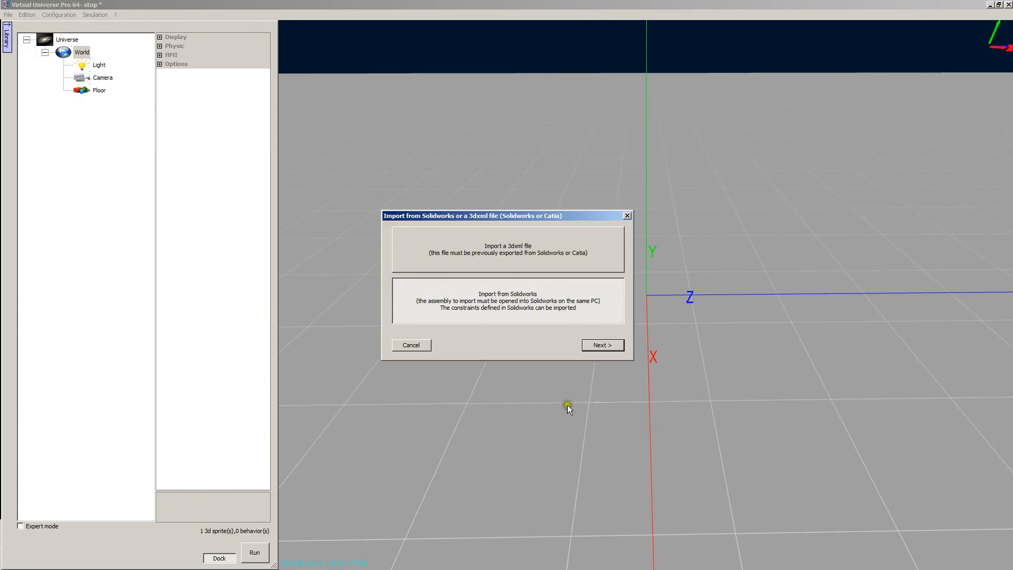
left_click(508, 253)
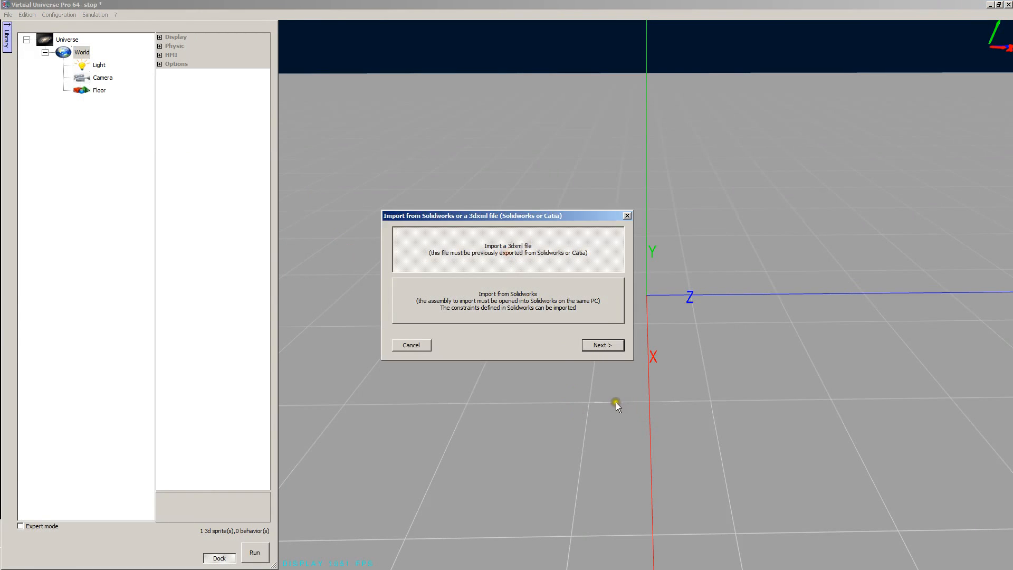
left_click(603, 345)
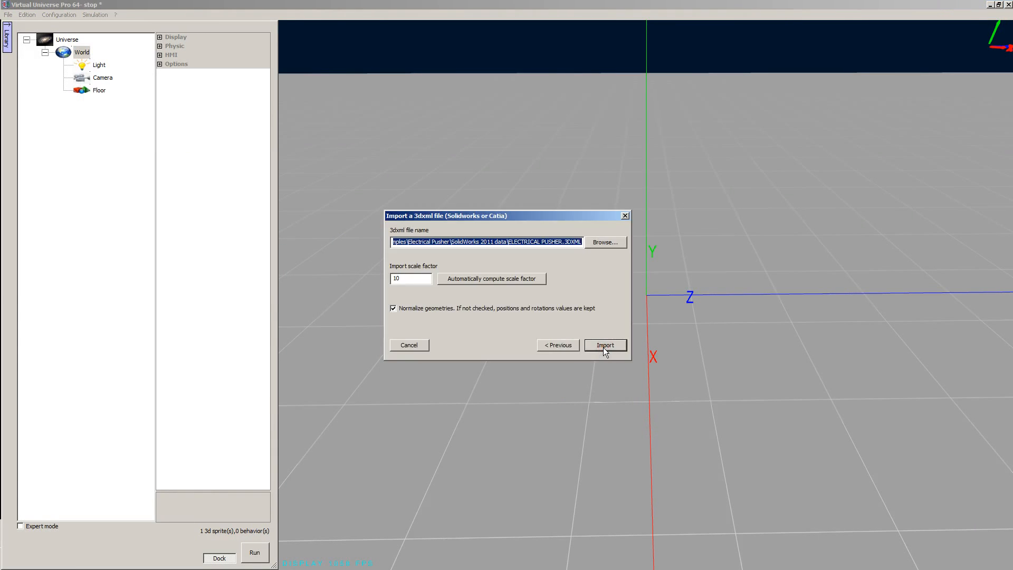
Step: Import ELECTRICAL PUSHER.3DXML from Demo Examples\Electrical Pusher\SolidWorks 2011 data, with scale factor 10 and normalized geometries
left_click(605, 243)
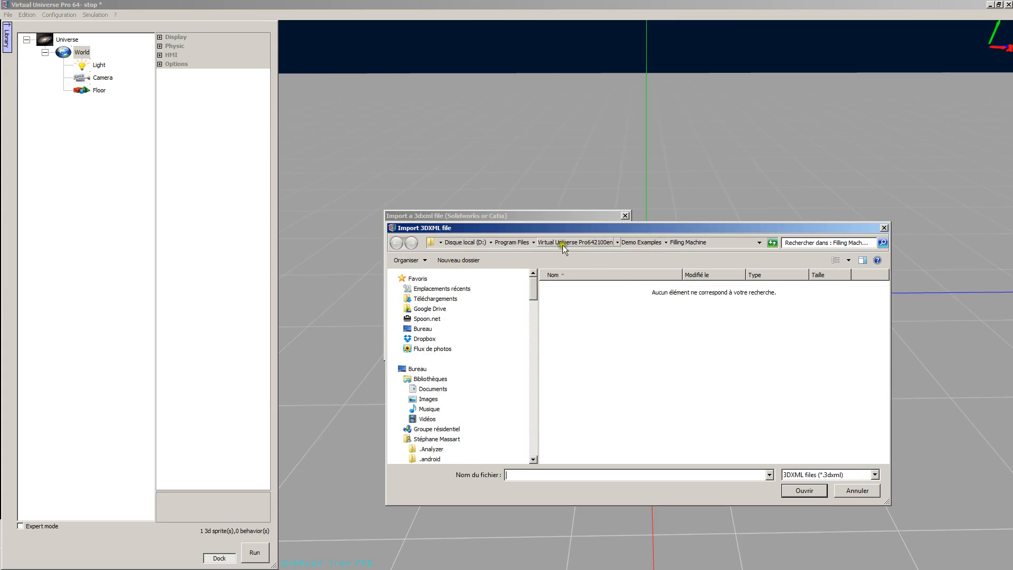
left_click(632, 242)
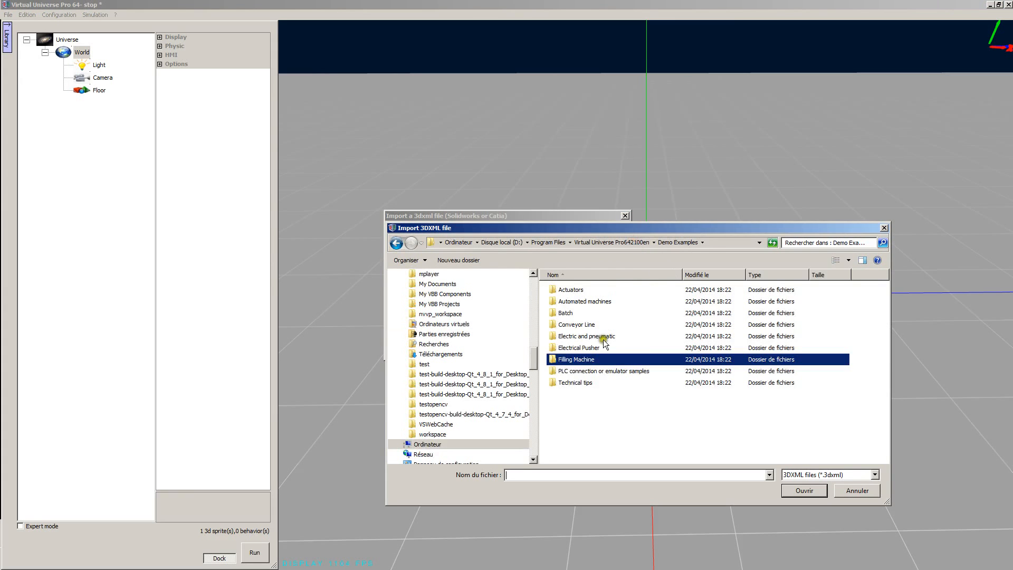
double_click(585, 350)
double_click(571, 290)
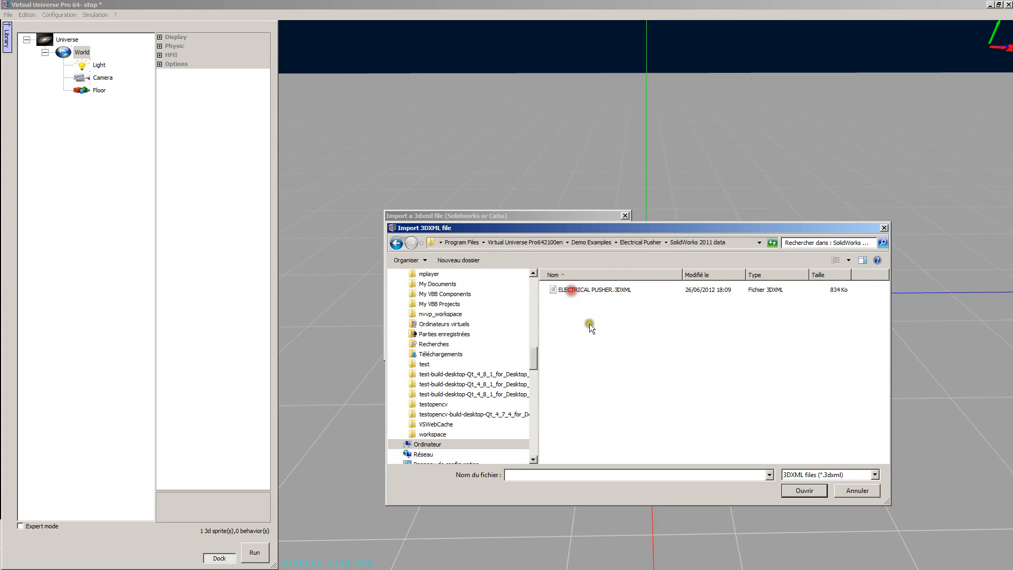
left_click(587, 291)
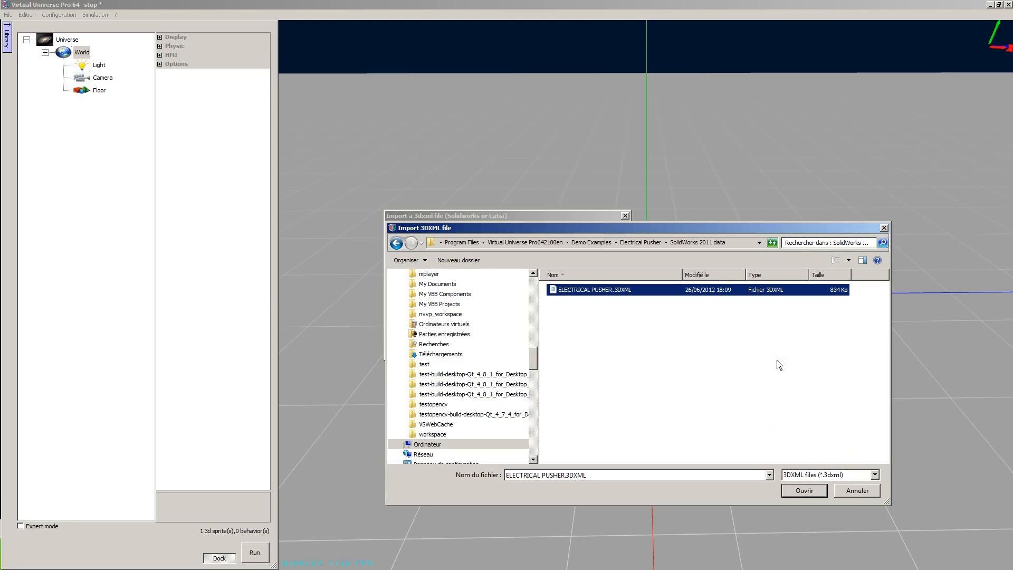
left_click(804, 490)
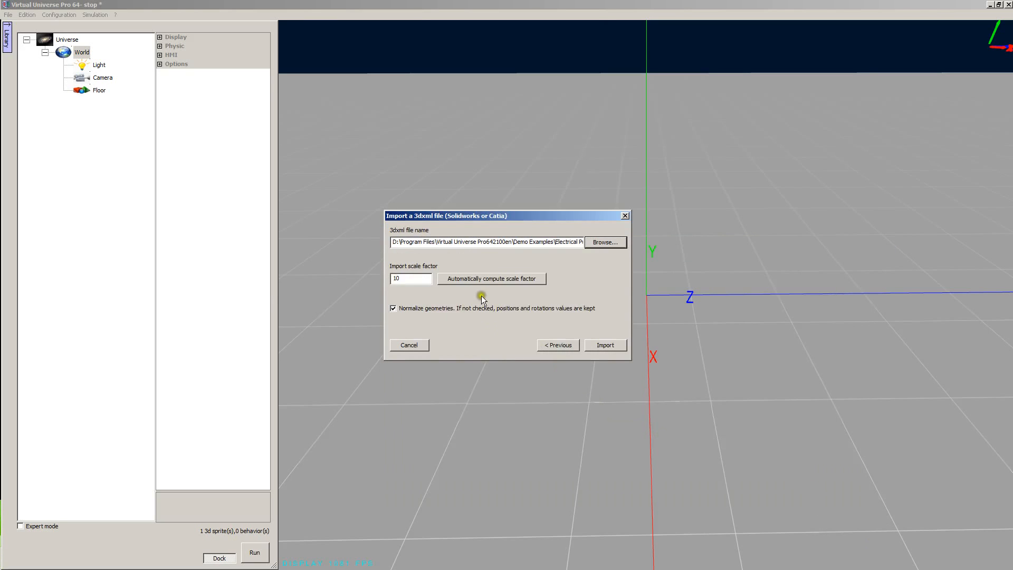
left_click(602, 346)
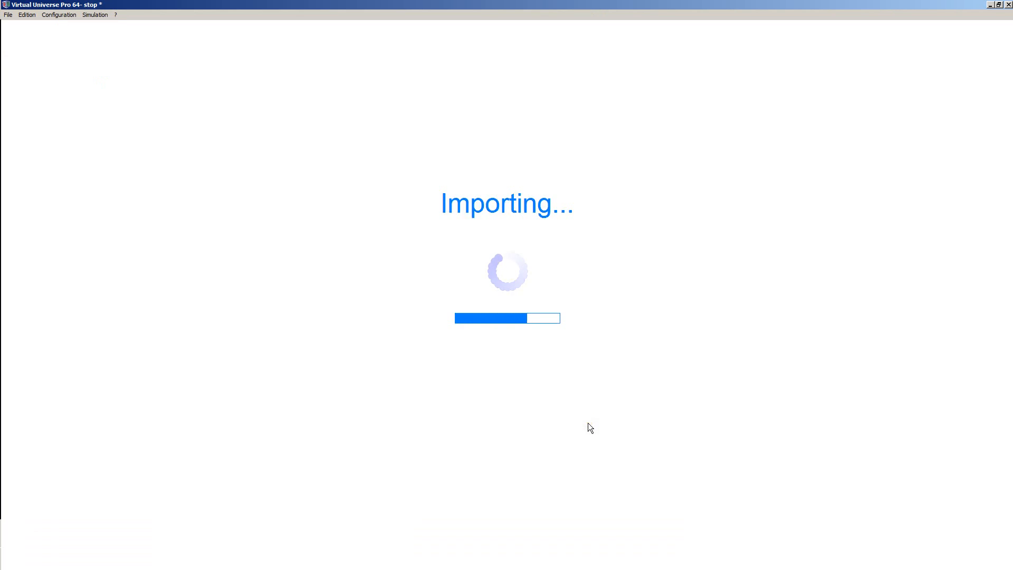
left_click(590, 425)
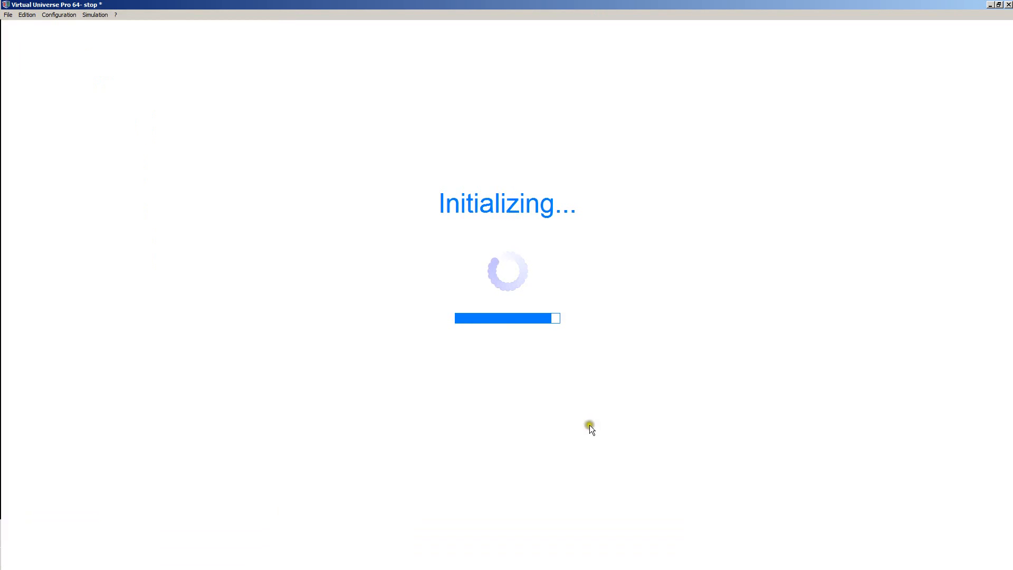
Step: Widen the object tree to show the imported part names and expand the RF27DR63L4Rev1Rev2-1 subassembly
mouse_move(606, 422)
right_mouse_down()
mouse_move(651, 435)
mouse_move(568, 436)
right_mouse_up()
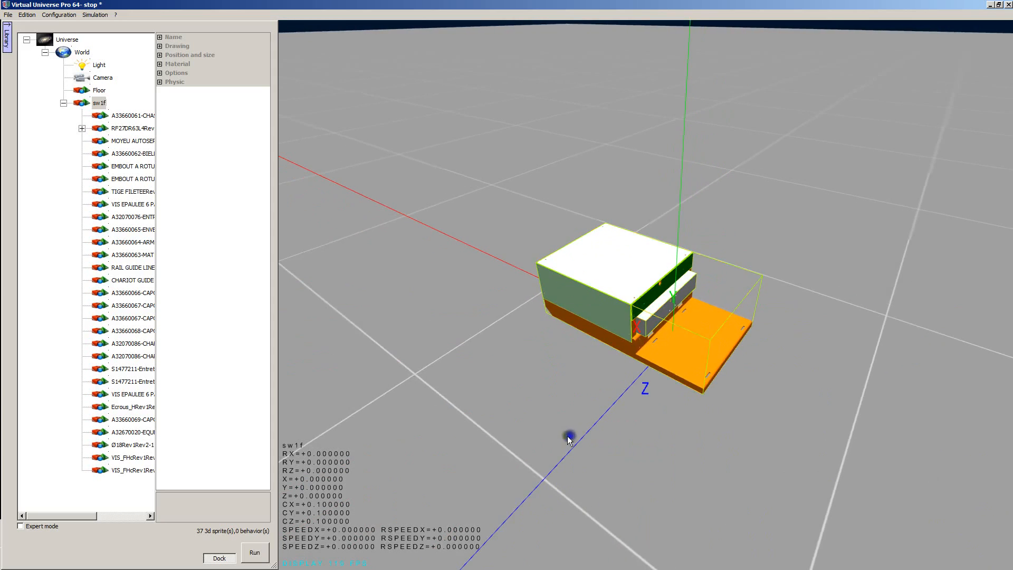
left_click_drag(156, 457, 195, 470)
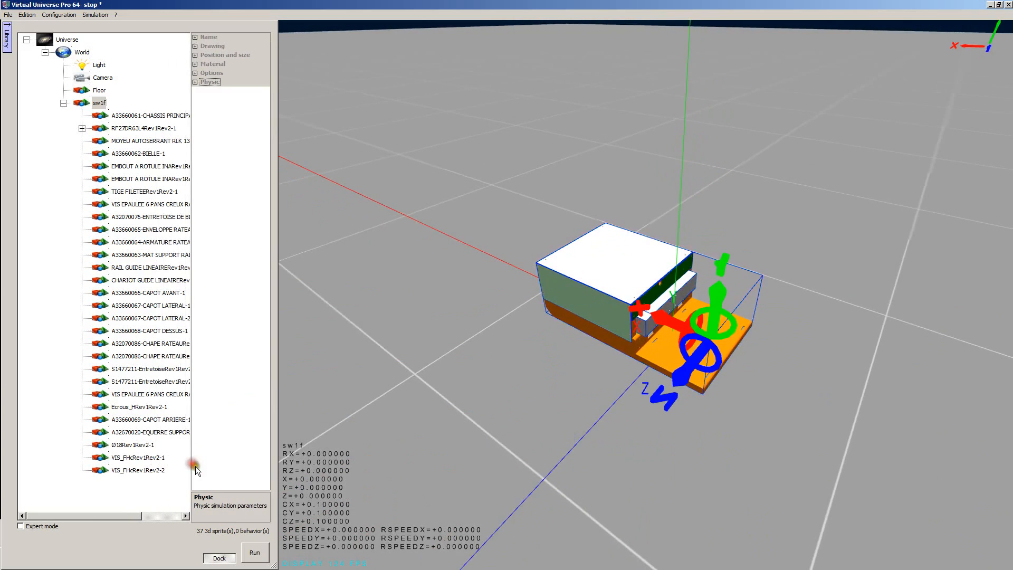
left_click(111, 115)
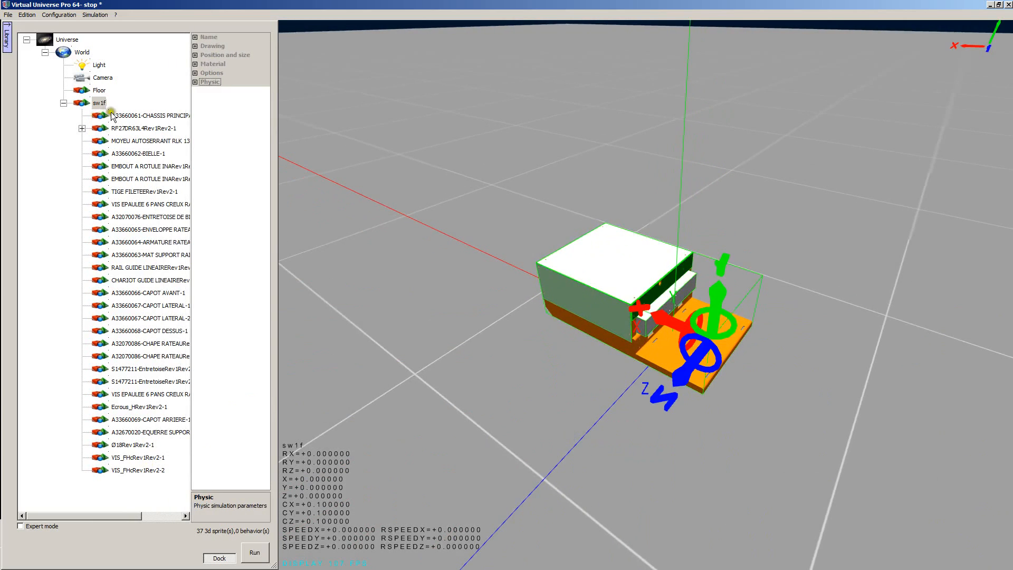
left_click(135, 82)
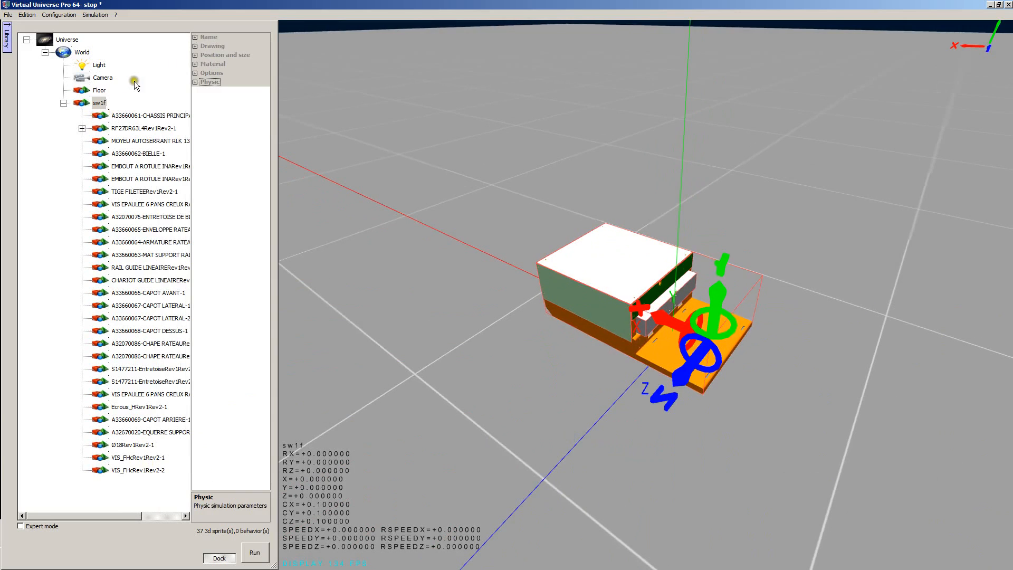
left_click(82, 129)
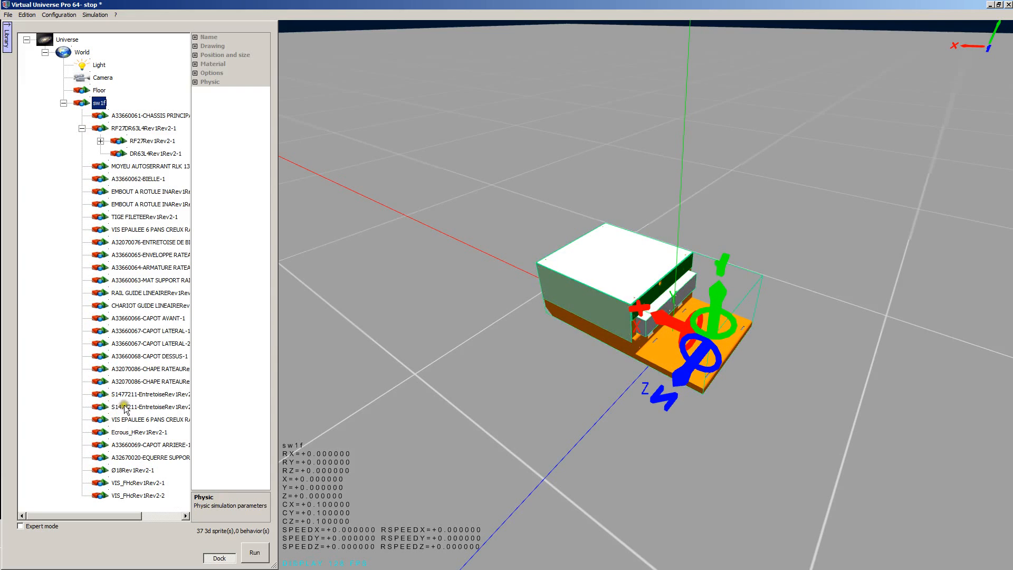
Step: Select the grey sliding part A33660065-ENVELOPPE RATEAU-1 on the pusher and open the motion assistant for it
right_click_drag(490, 440, 438, 455)
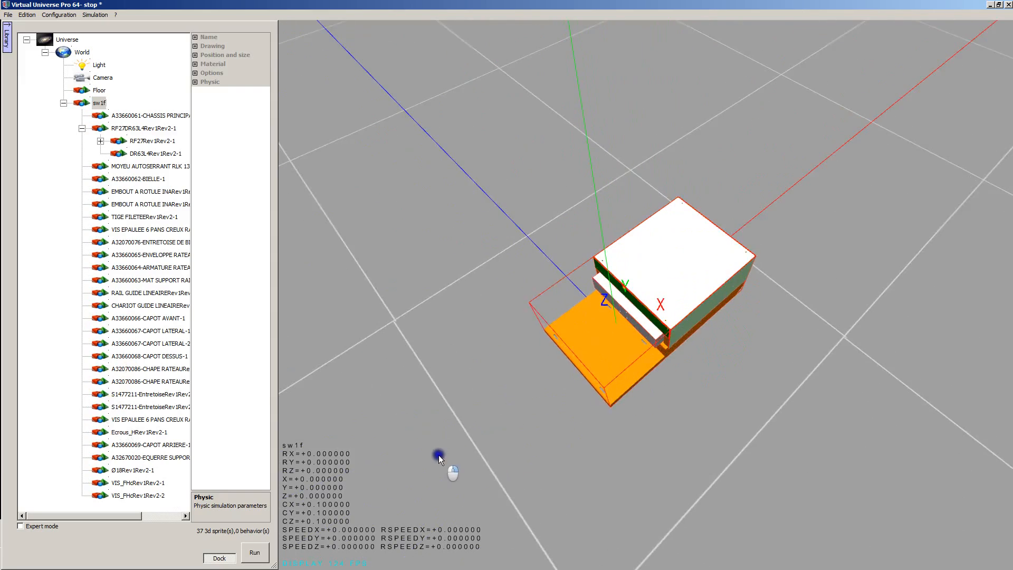
scroll(489, 377, "up", 5)
scroll(461, 402, "down", 5)
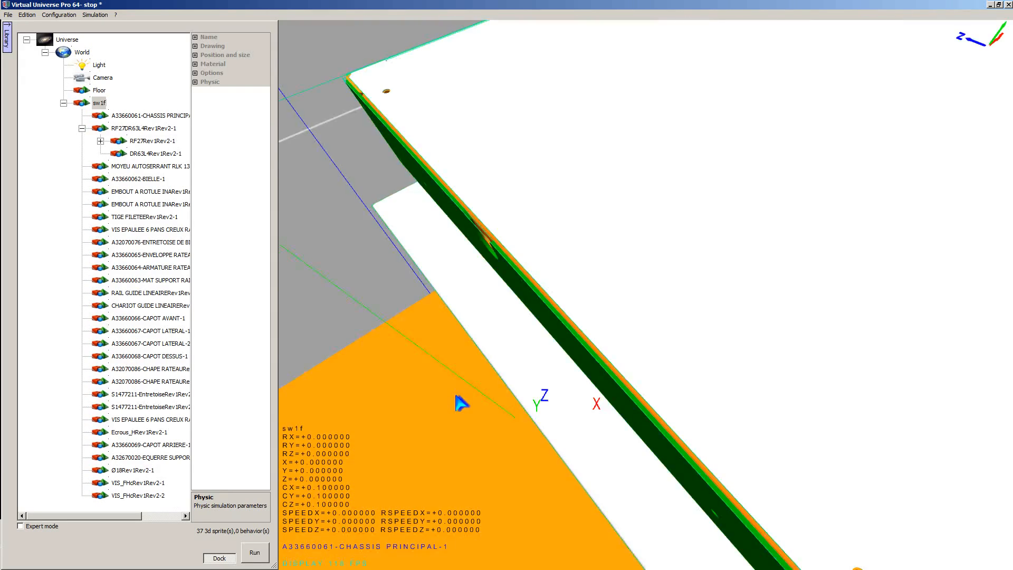
scroll(448, 394, "down", 3)
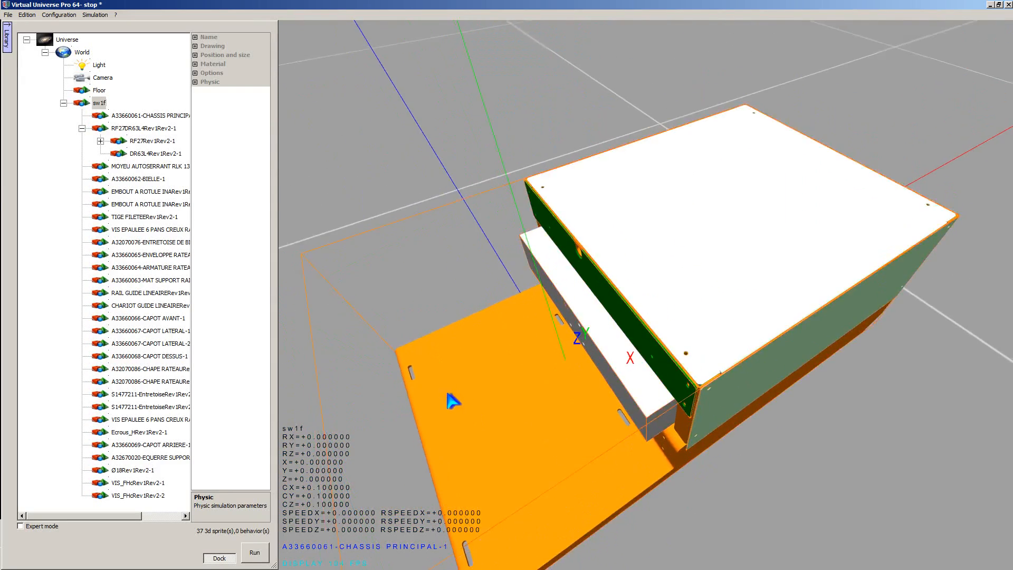
right_click_drag(476, 469, 499, 463)
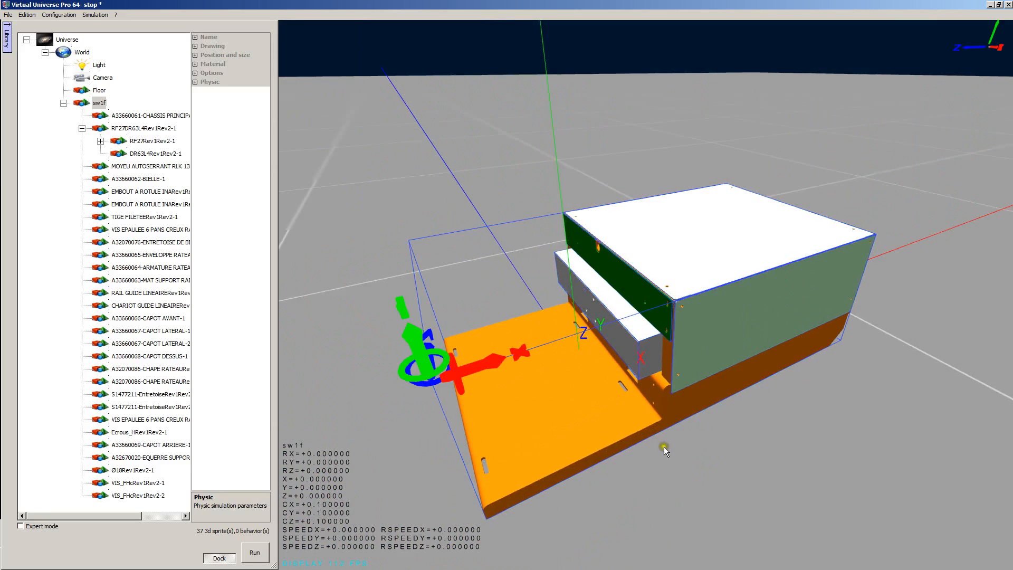
left_click(646, 363)
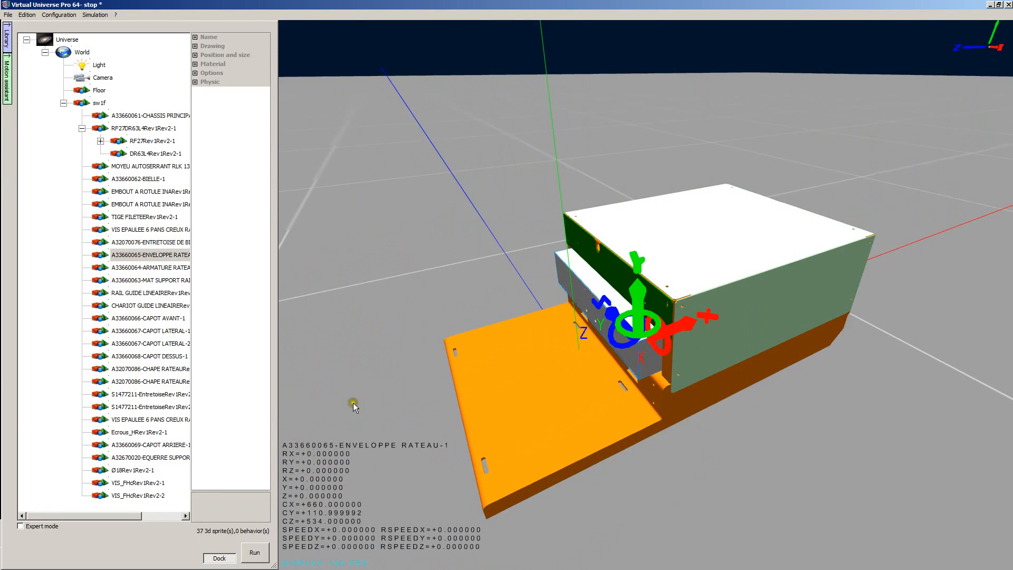
left_click(7, 93)
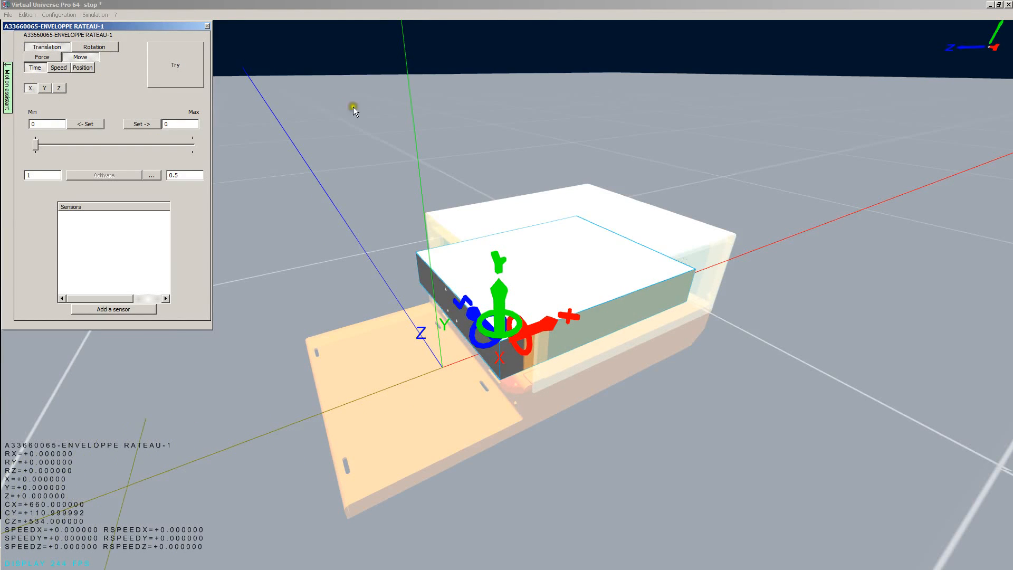
Step: Move the pusher part out along X to about -439.396 and record that position as the translation's Max
left_click_drag(554, 334, 464, 372)
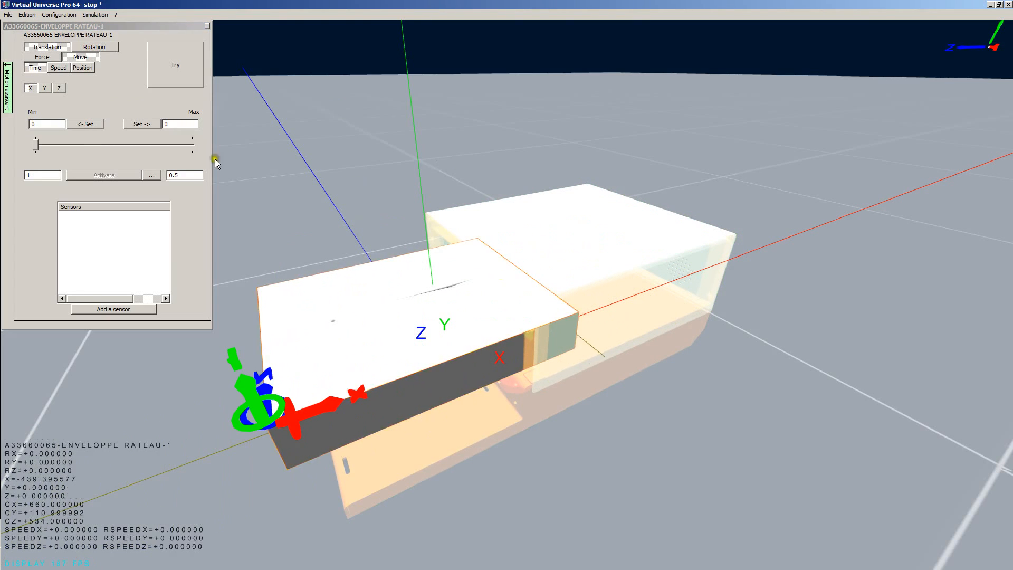
left_click(141, 123)
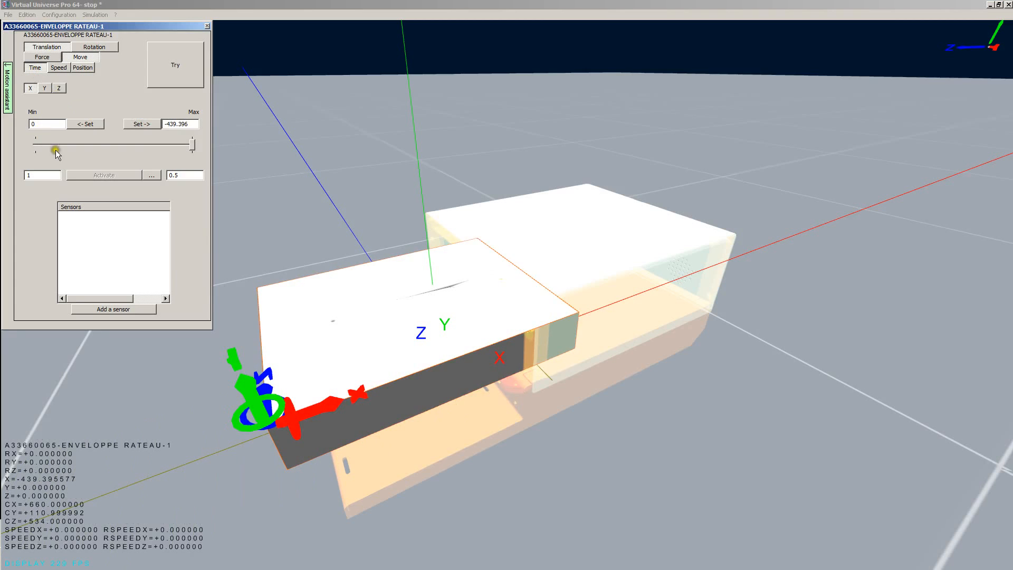
left_click(71, 233)
left_click(71, 229)
left_click(183, 204)
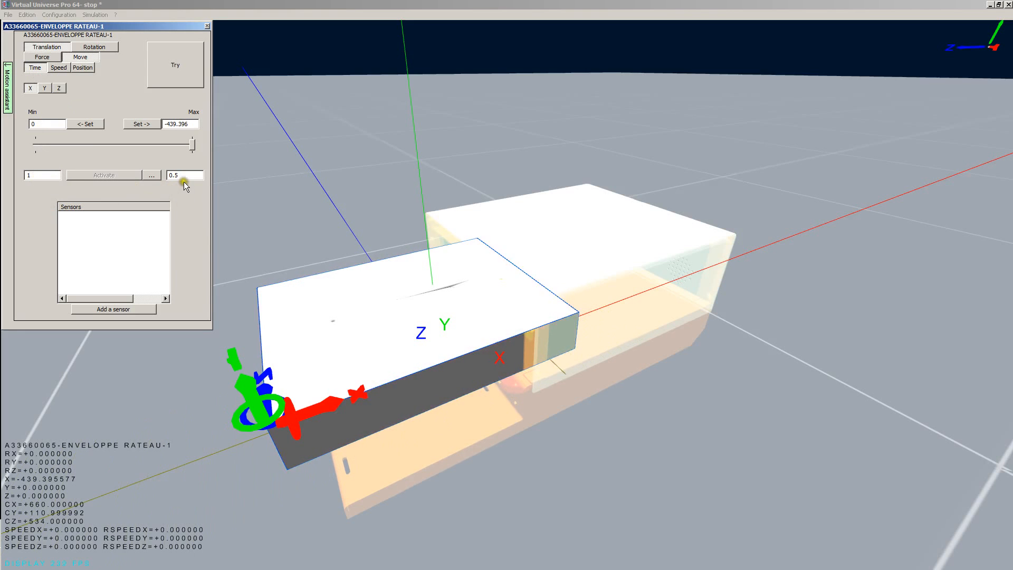
left_click(196, 215)
Step: Try the X translation by activating the pusher's out-and-back movement, and end the trial
left_click(163, 78)
left_click(164, 77)
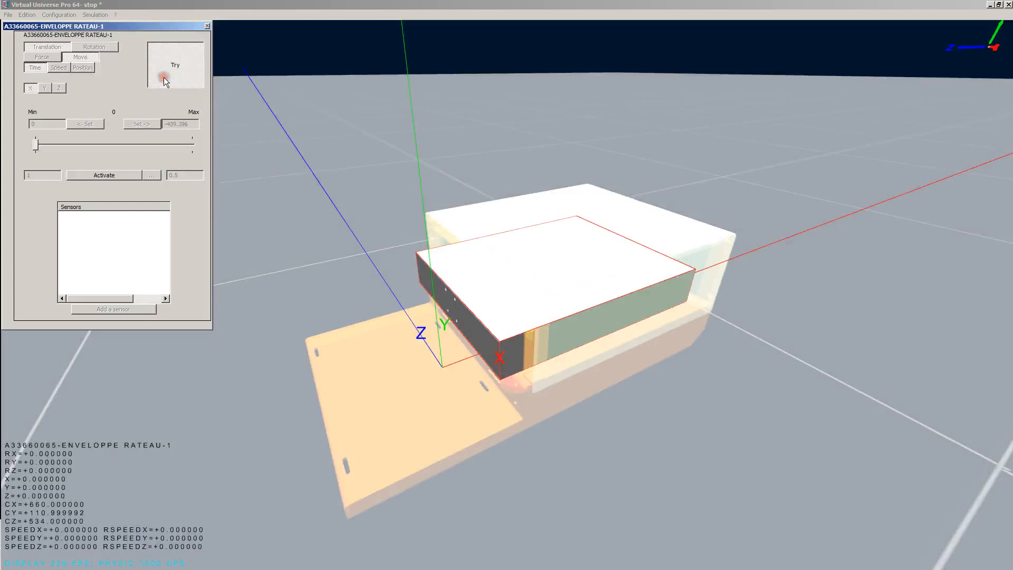
left_click(109, 176)
left_click(109, 176)
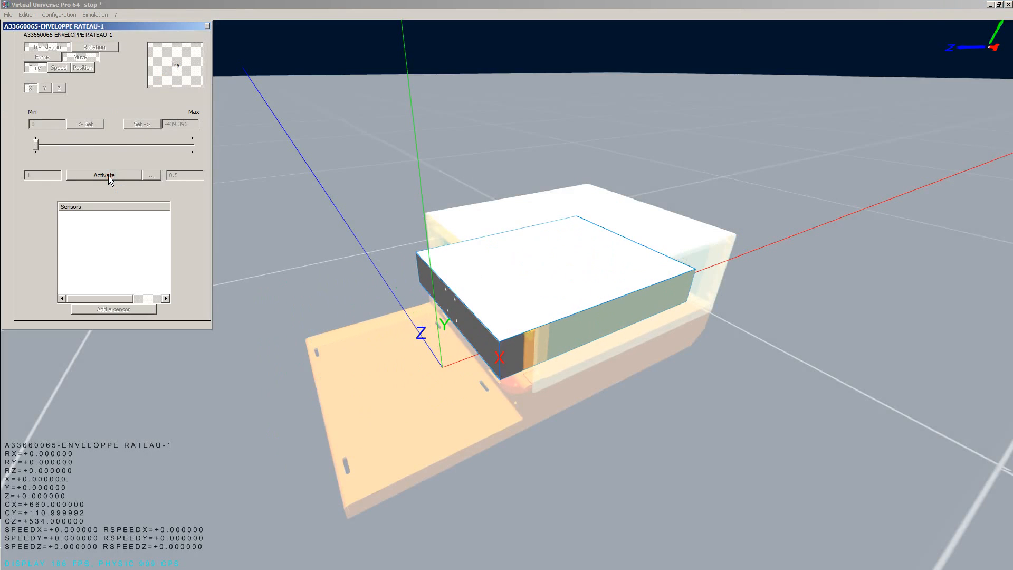
left_click(162, 78)
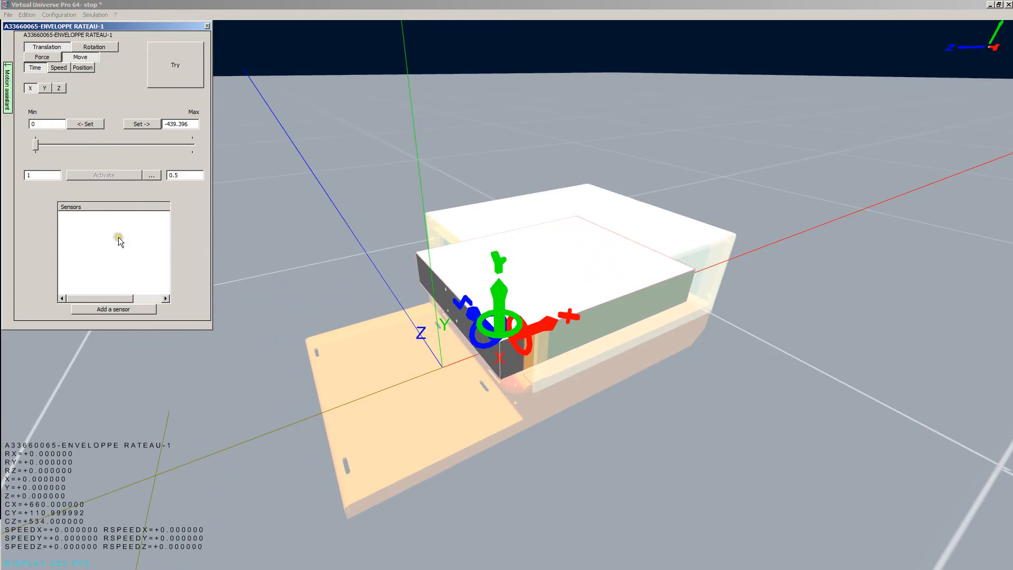
Step: Add a Bool sensor named min to the translation, with a detection zone from about -62.98 to 8.79 around the retracted position
left_click(112, 315)
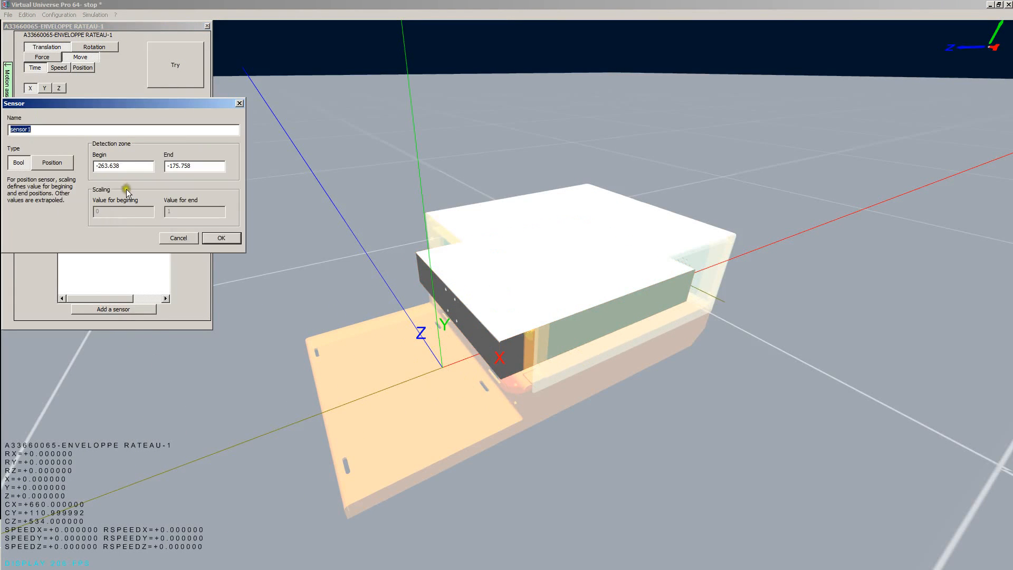
type("min")
left_click(216, 239)
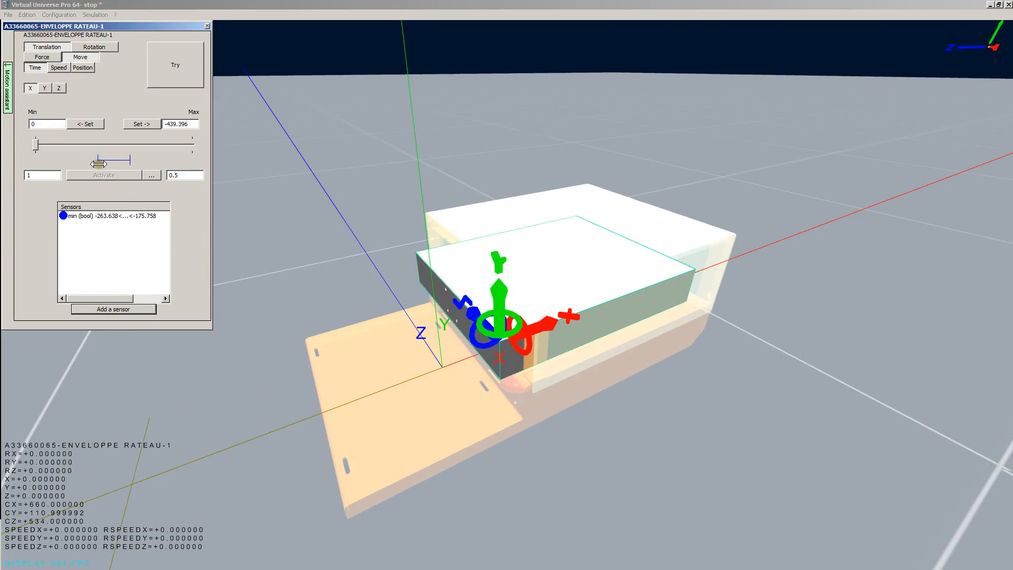
left_click_drag(98, 164, 31, 163)
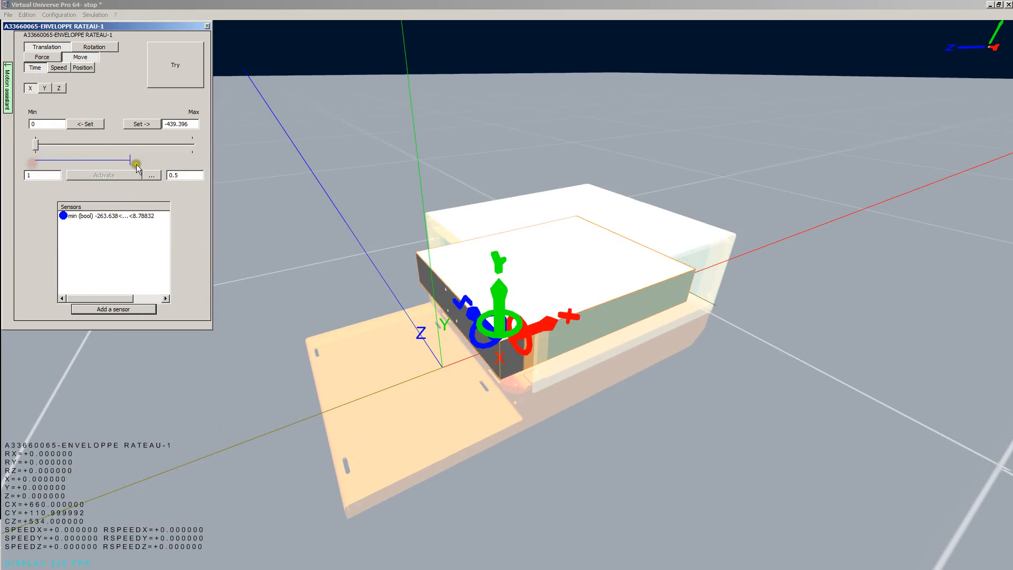
left_click_drag(136, 168, 55, 166)
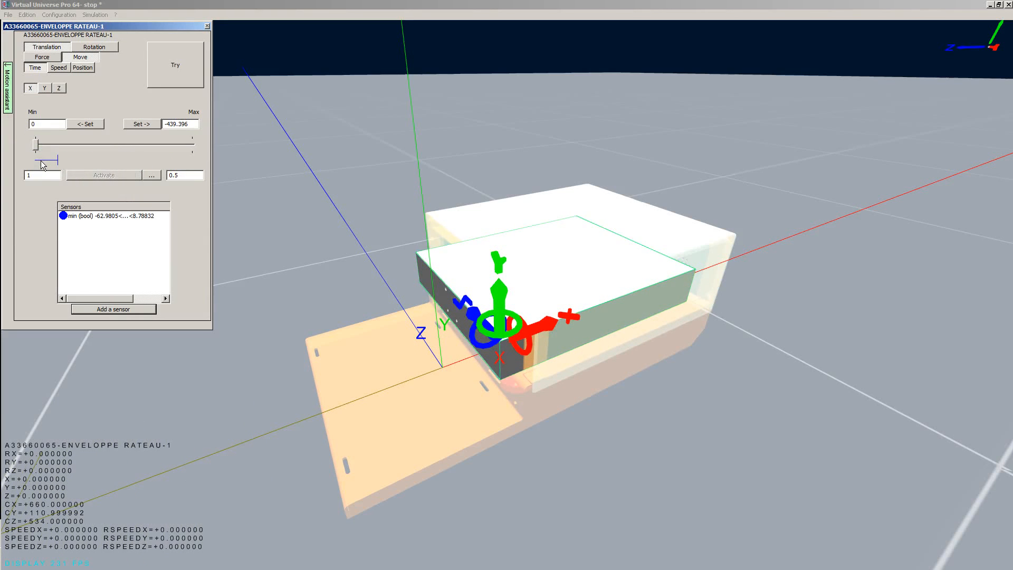
Step: Add a second Bool sensor named max, with a detection zone from about -462.83 to -379.35 around the extended position
left_click(125, 310)
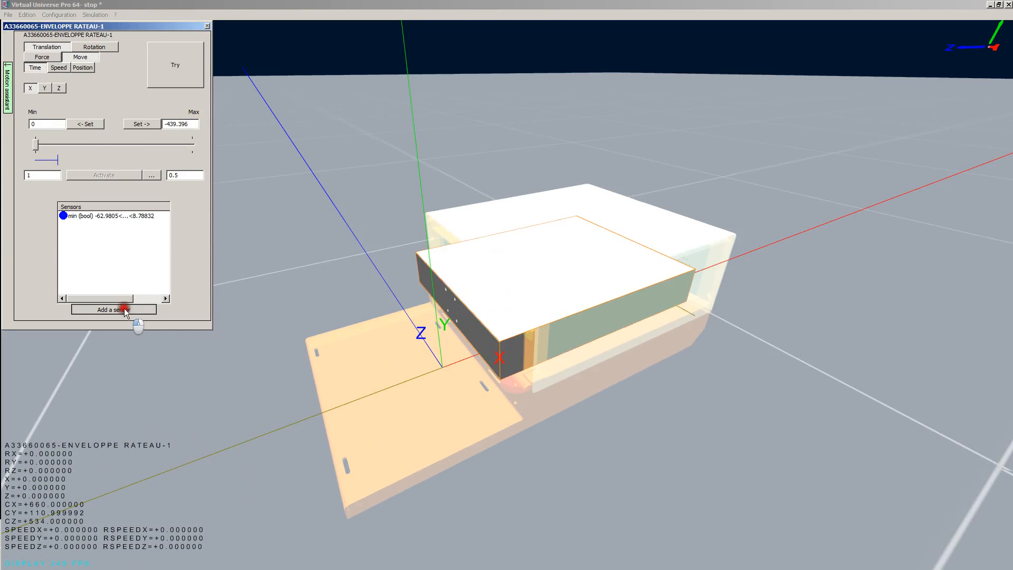
type("ma")
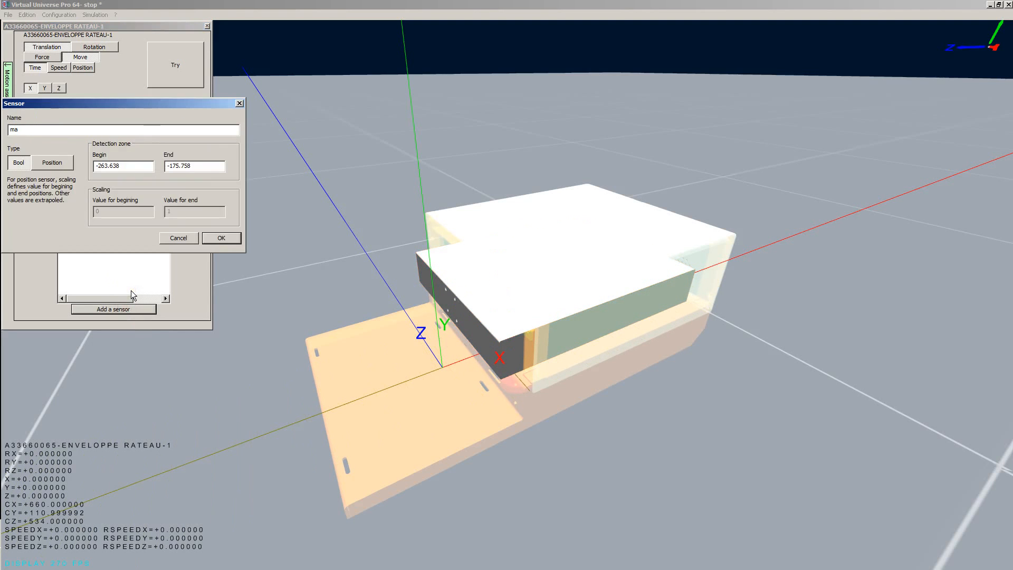
type("x")
left_click(219, 238)
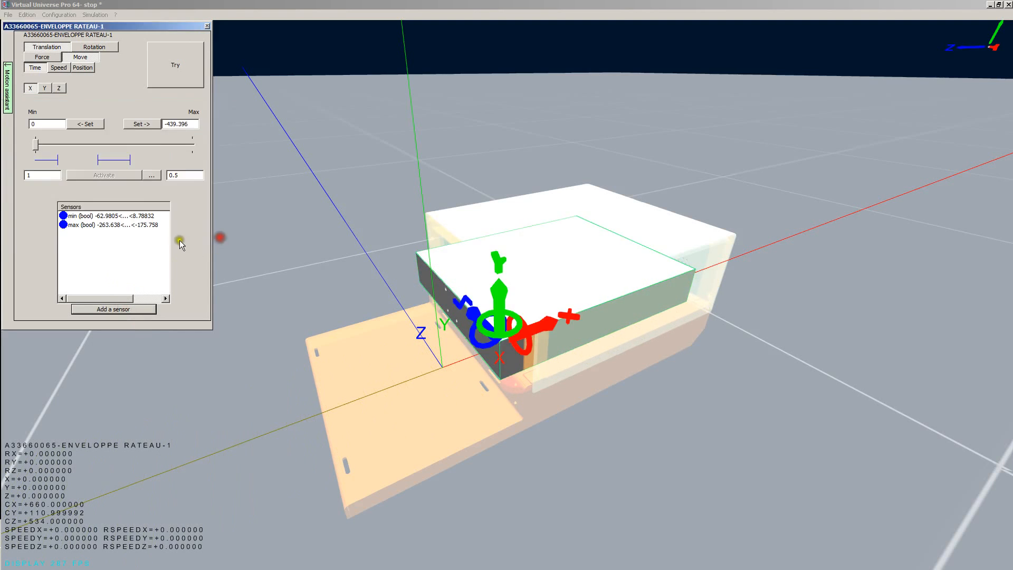
left_click_drag(134, 161, 201, 161)
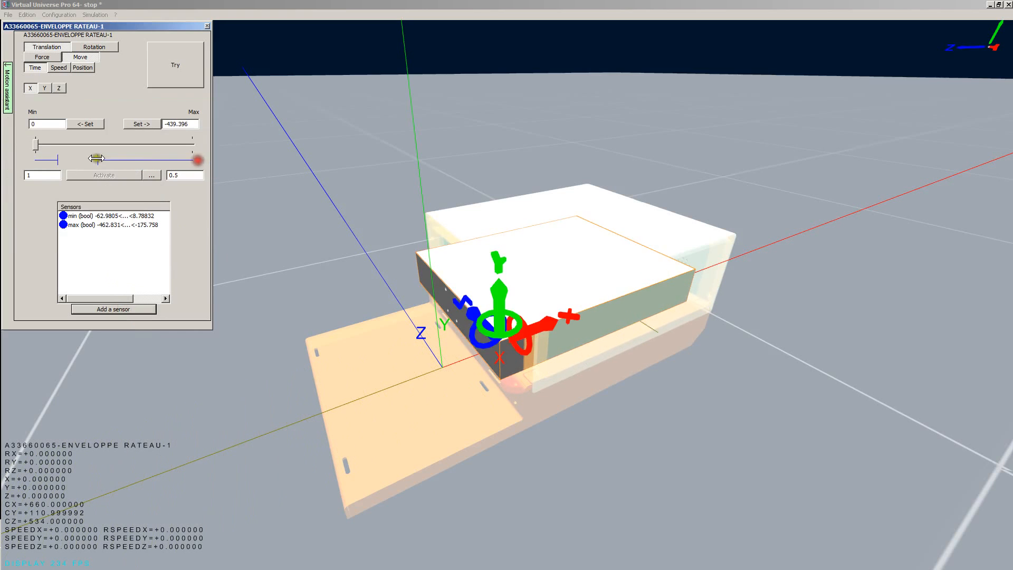
left_click_drag(98, 161, 171, 161)
Step: Try the pusher's translation out and back to test the min and max sensors, and end the trial
left_click(162, 67)
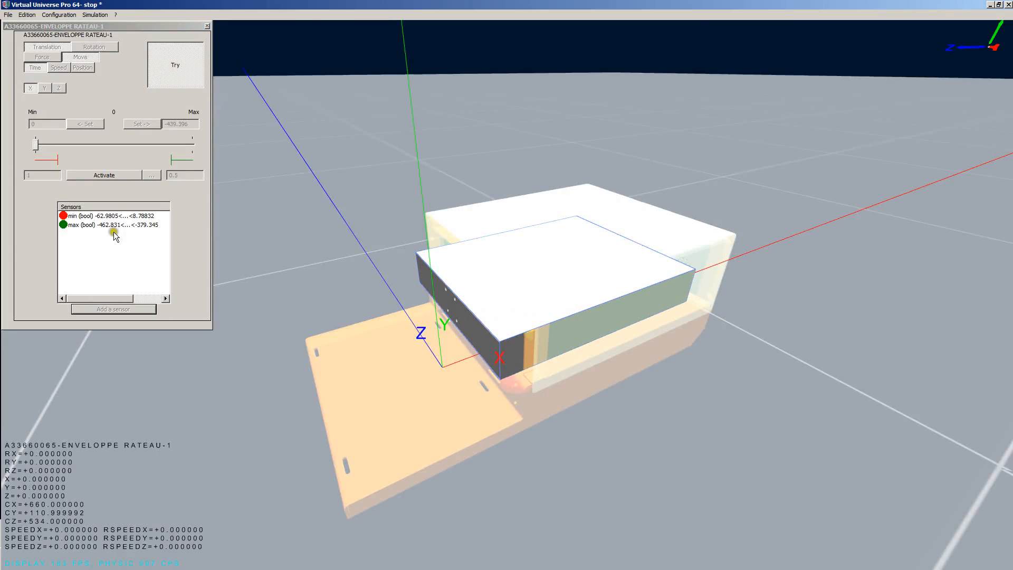
left_click(97, 174)
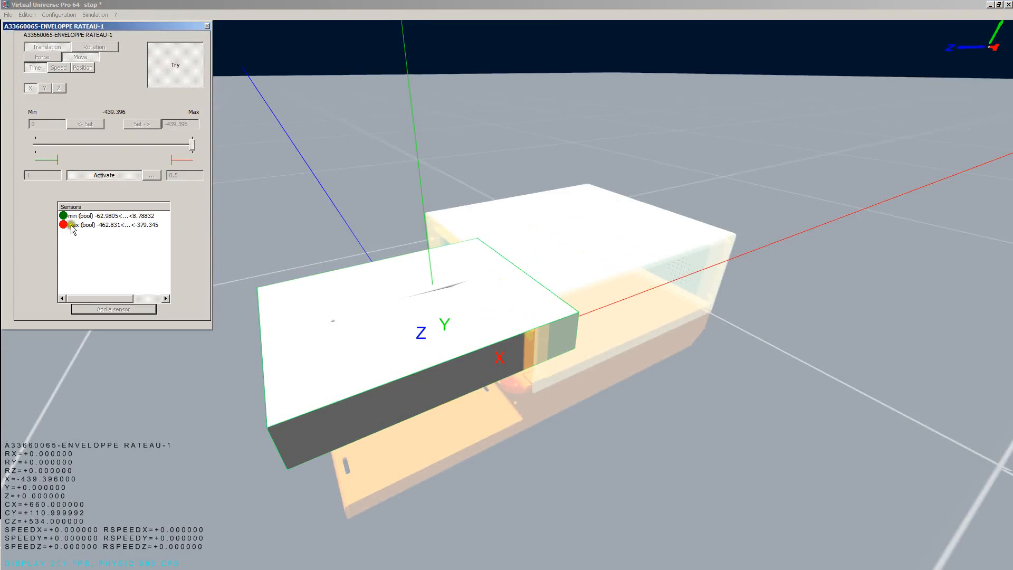
left_click(101, 176)
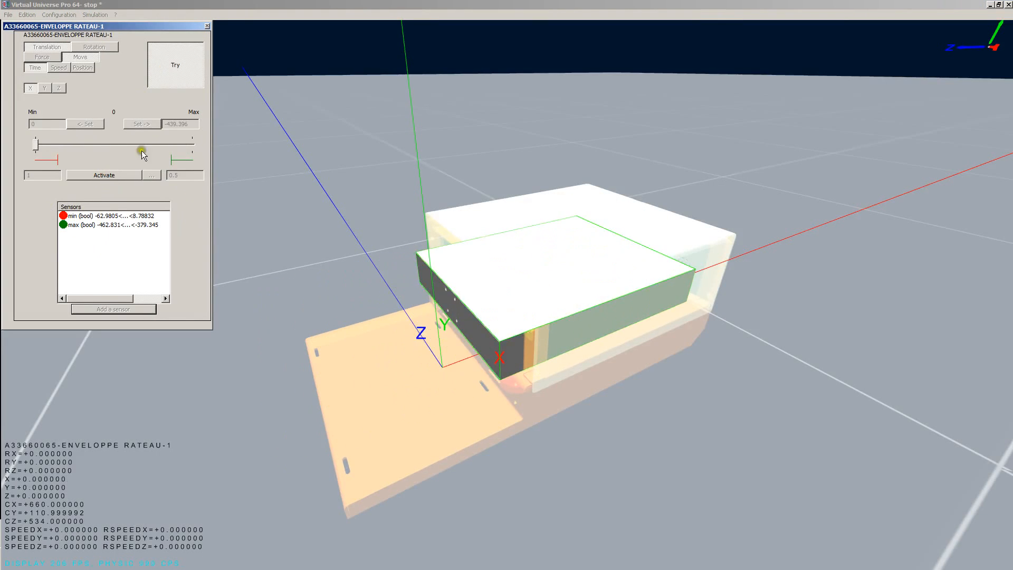
left_click(171, 81)
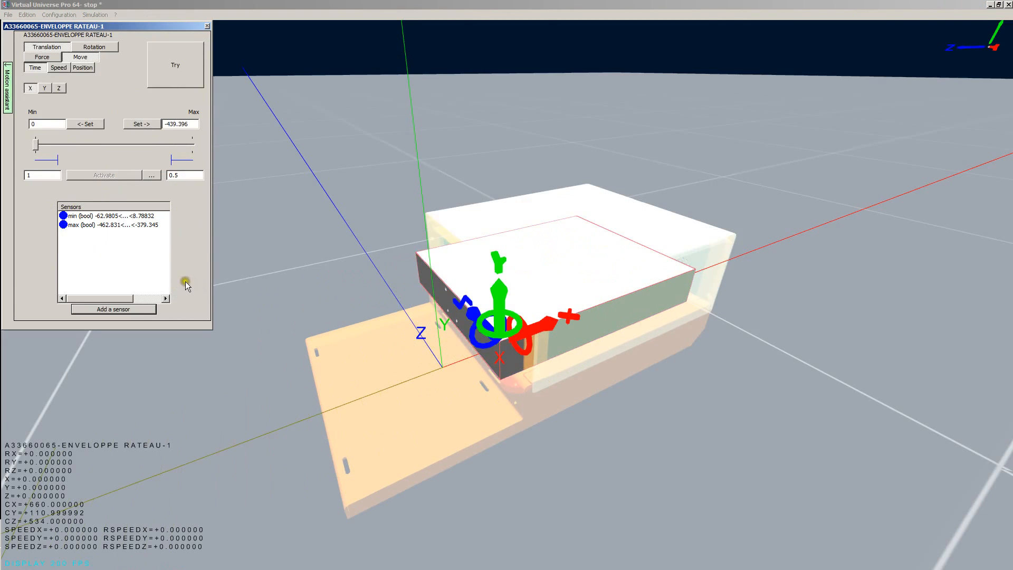
Step: Leave the motion assistant and test the part's move behavior from the widened object tree in a simulation run, stopping it at the end
left_click(8, 98)
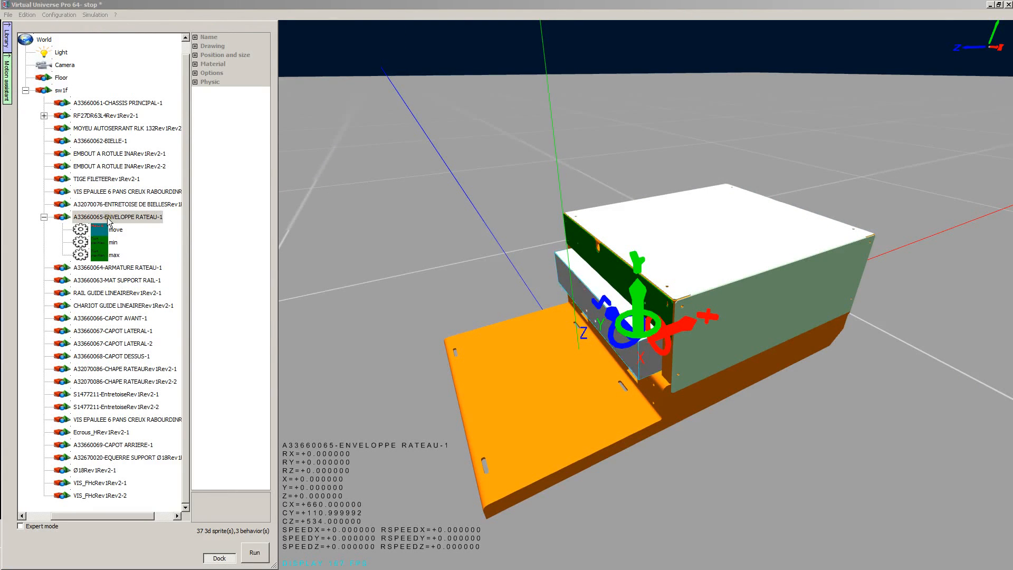
left_click(254, 553)
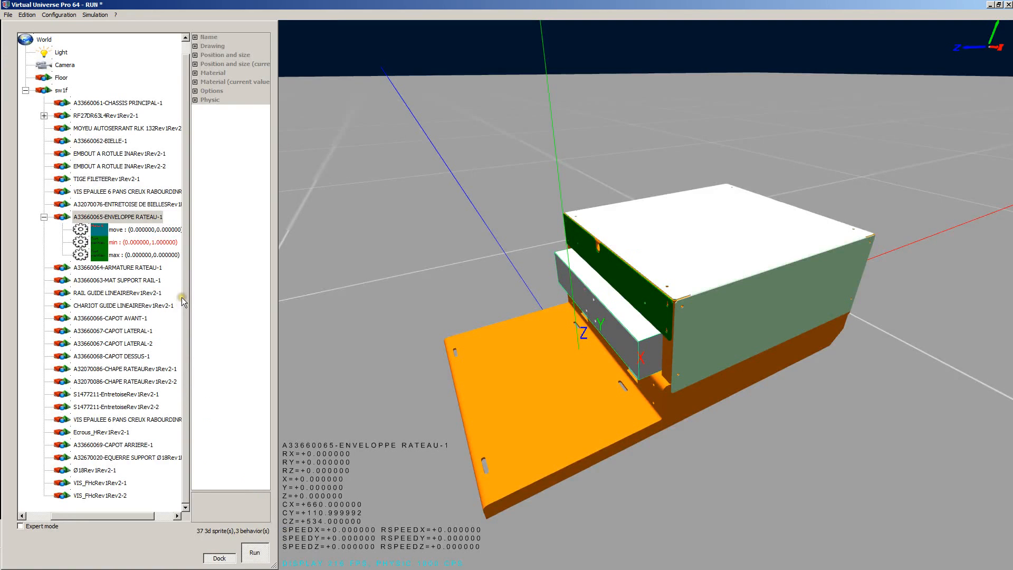
left_click_drag(189, 297, 211, 297)
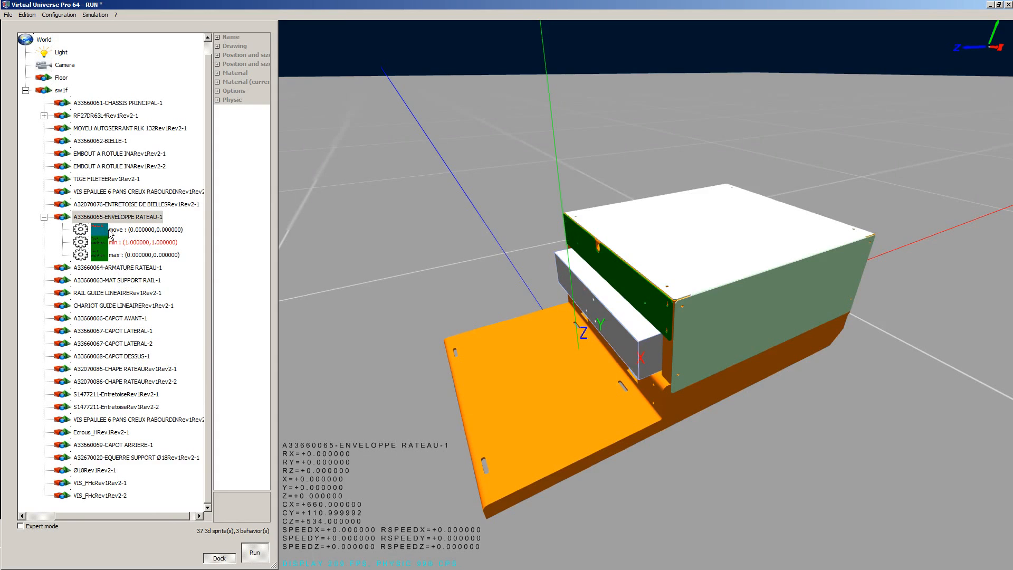
left_click(110, 233)
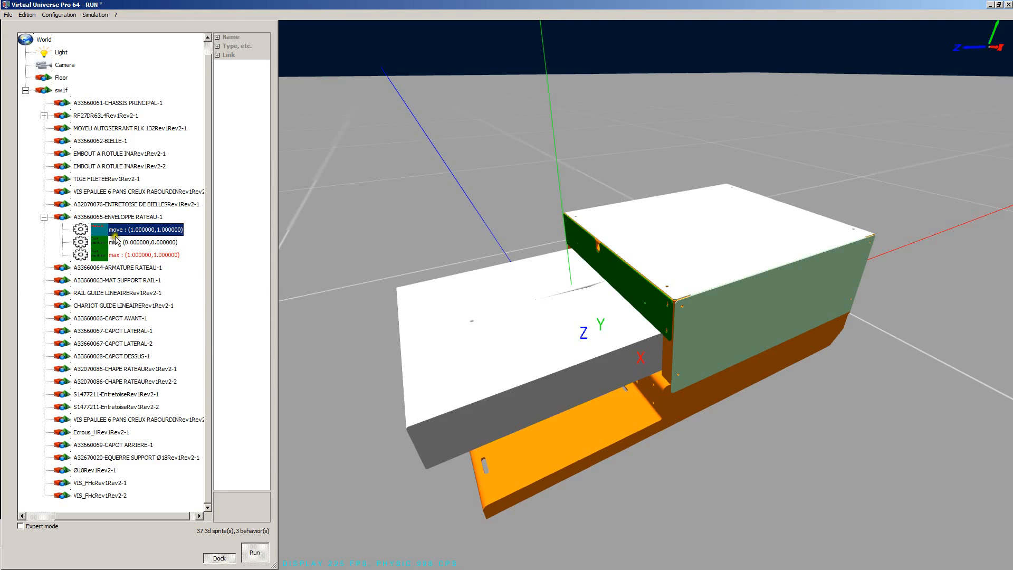
left_click(252, 555)
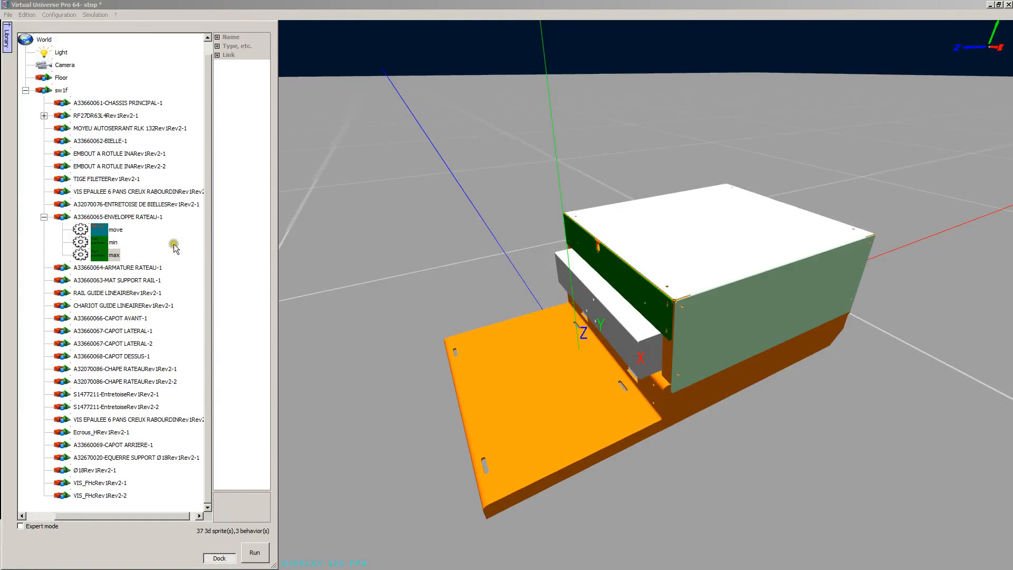
Step: Examine the move, min and max behaviors listed under A33660065-ENVELOPPE RATEAU-1
left_click(103, 235)
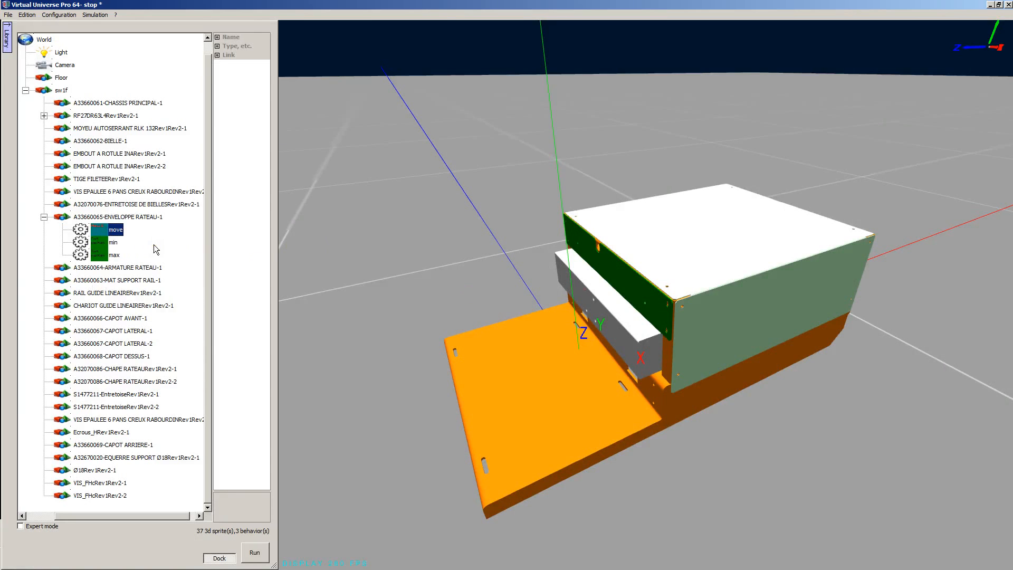
left_click(106, 246)
left_click(82, 254)
left_click(257, 236)
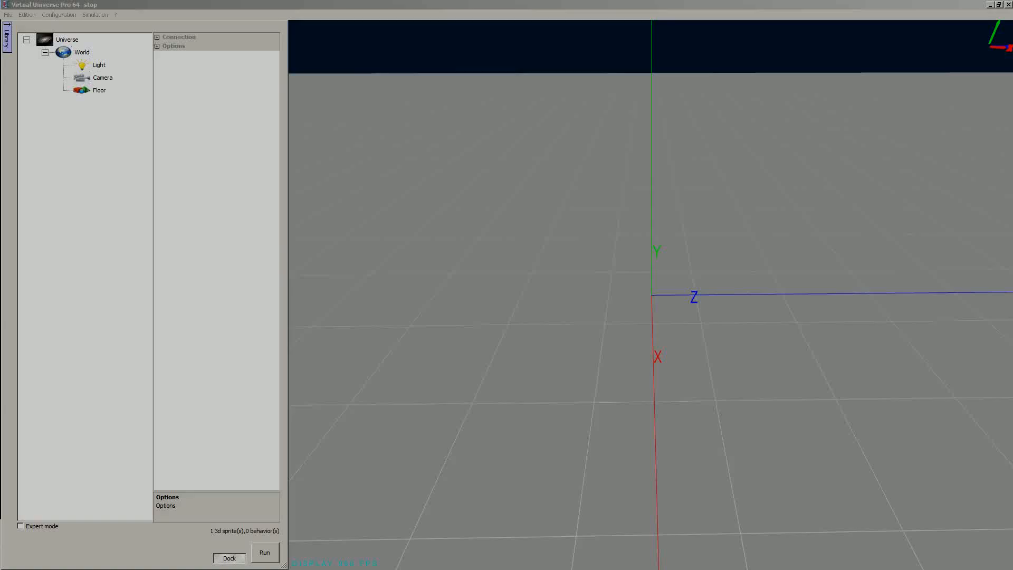
Step: Open the sample file automated machine 1.vu from the Automated machines examples folder
left_click(238, 271)
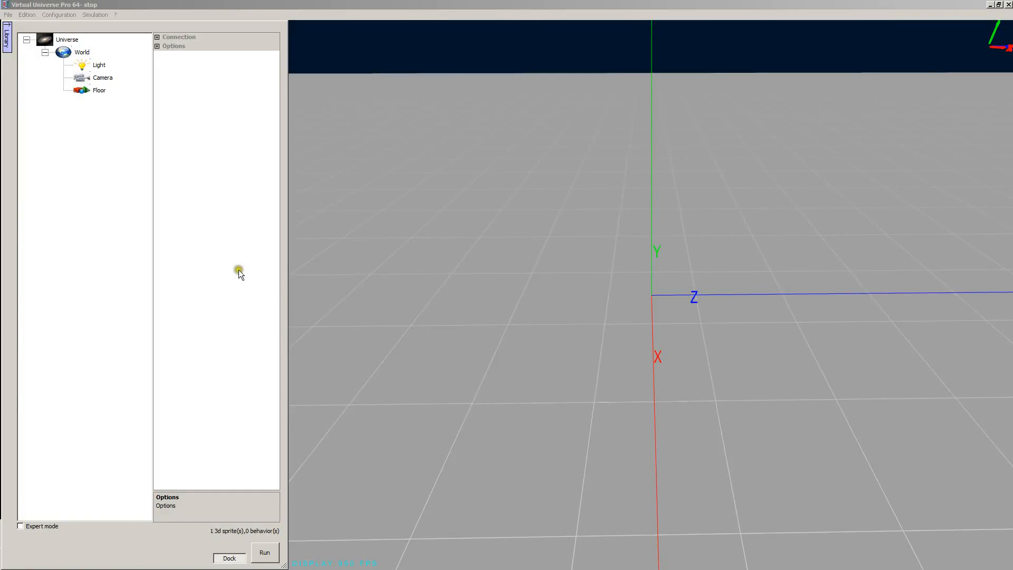
left_click(284, 5)
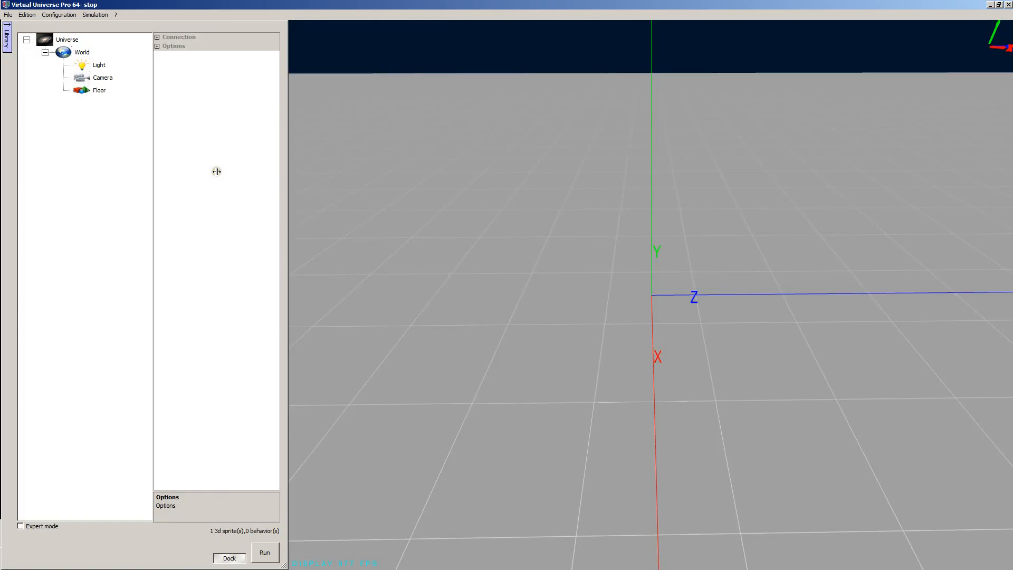
left_click(8, 14)
mouse_move(10, 29)
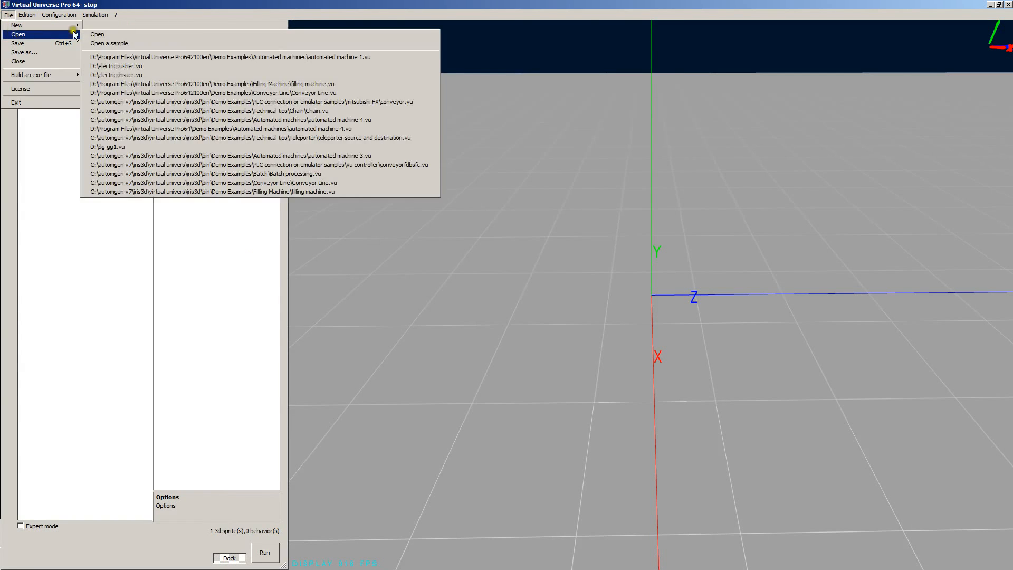
left_click(131, 39)
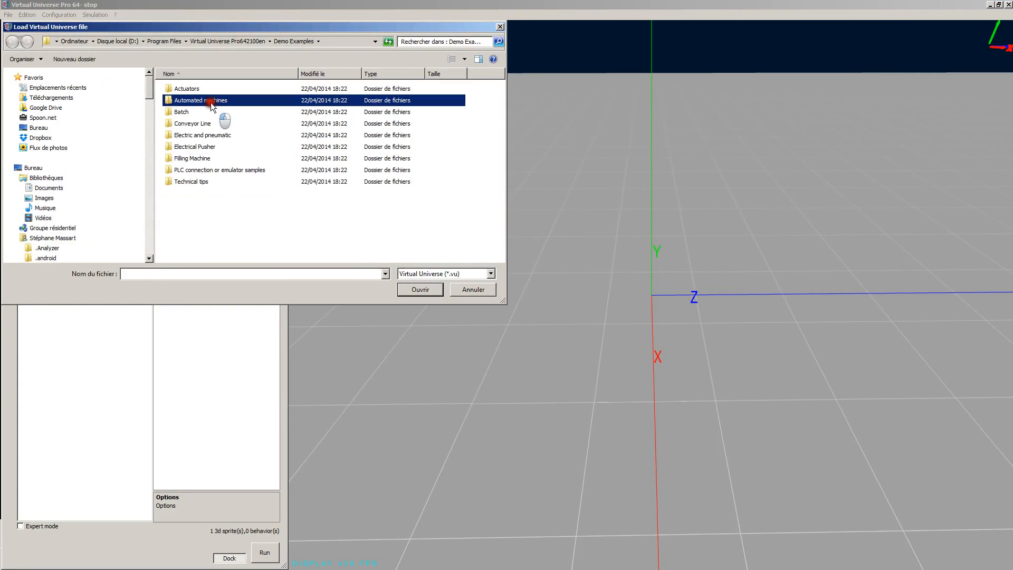
double_click(208, 100)
double_click(208, 88)
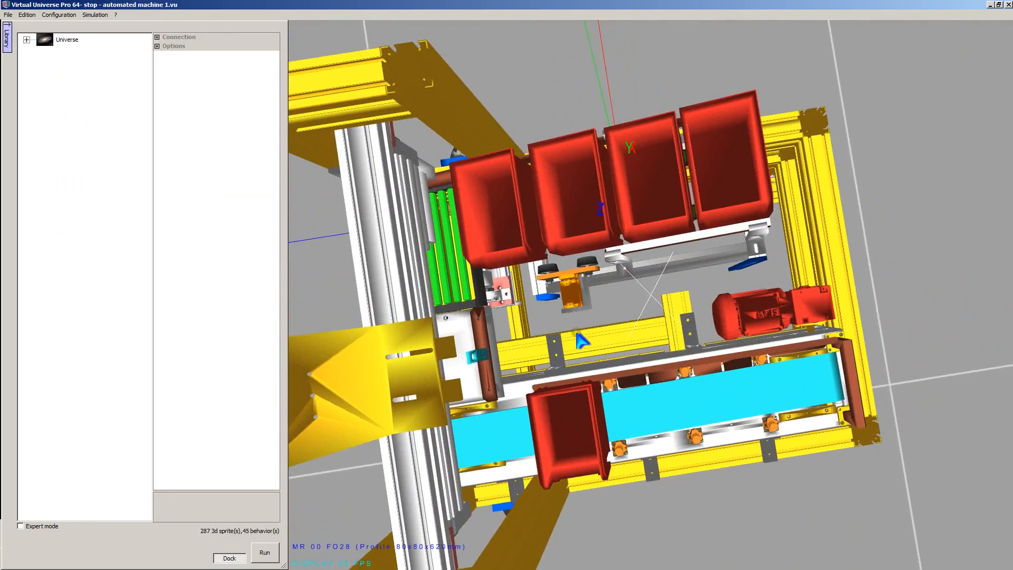
Step: Select the orange part Elément de soutien des doigts de blocage in the machine and expand it in a widened object tree
middle_click_drag(577, 333, 639, 339)
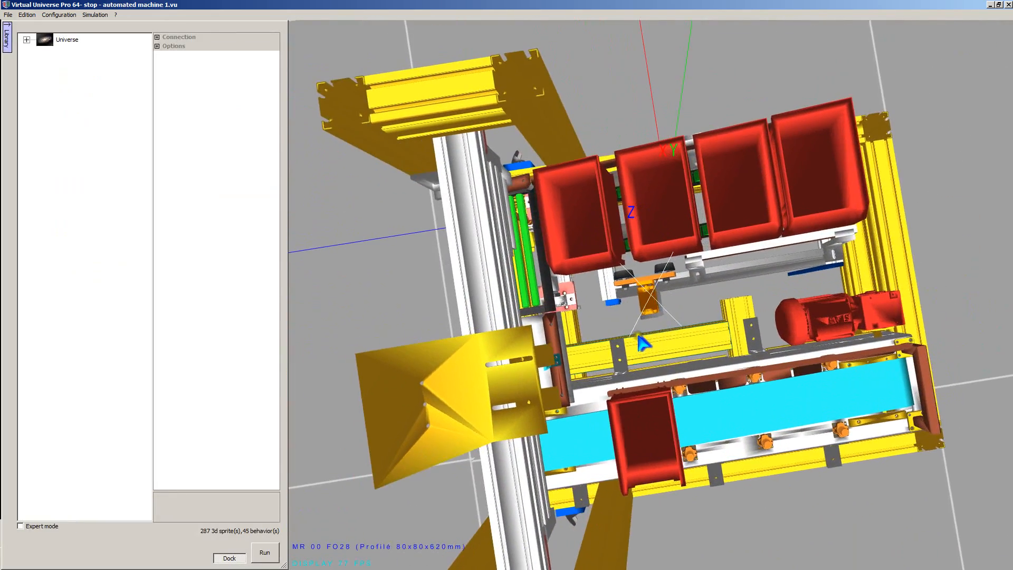
scroll(645, 334, "up", 1)
scroll(651, 342, "up", 3)
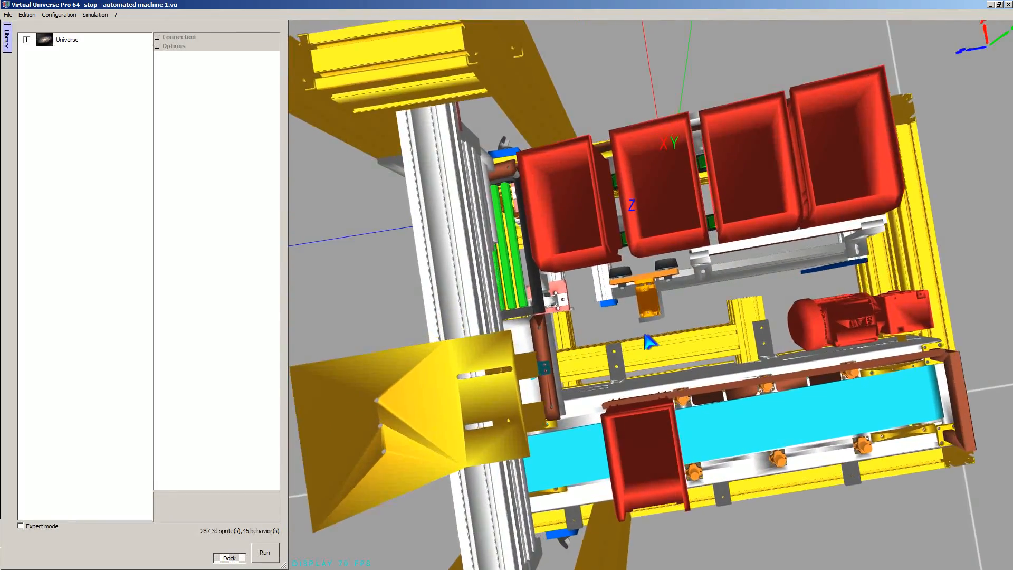
left_click(639, 273)
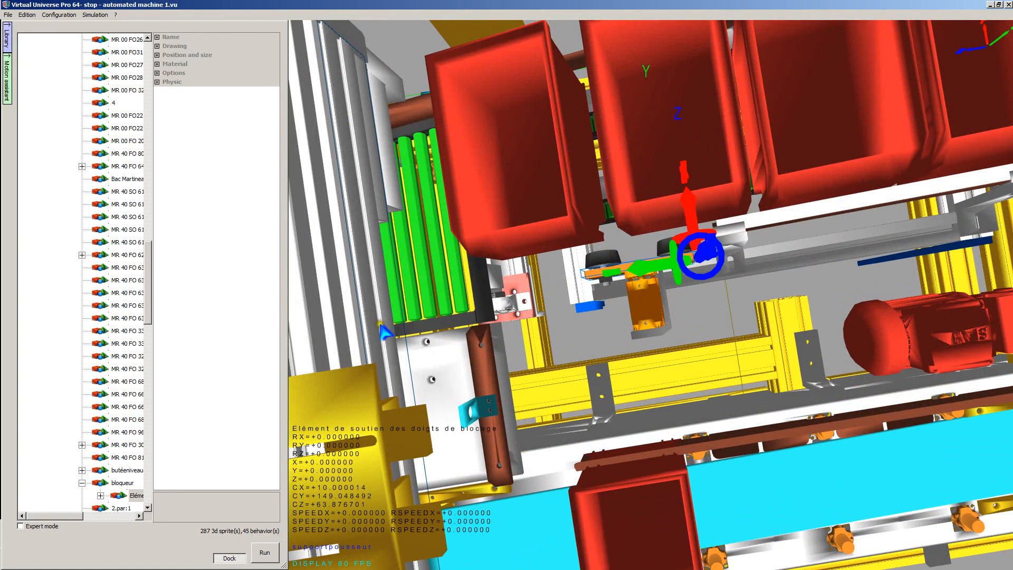
left_click_drag(153, 325, 196, 328)
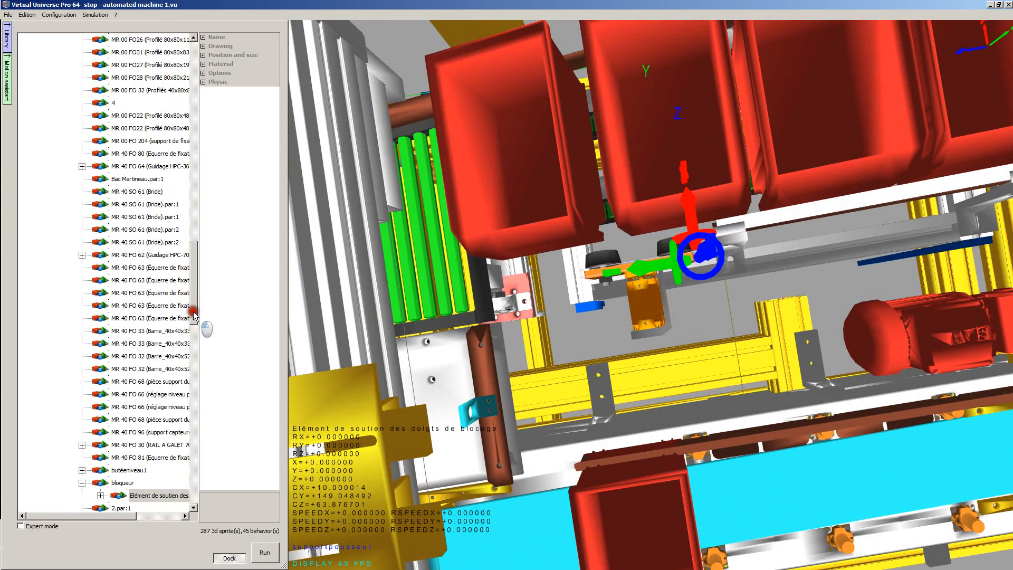
scroll(198, 359, "down", 9)
left_click_drag(199, 369, 240, 369)
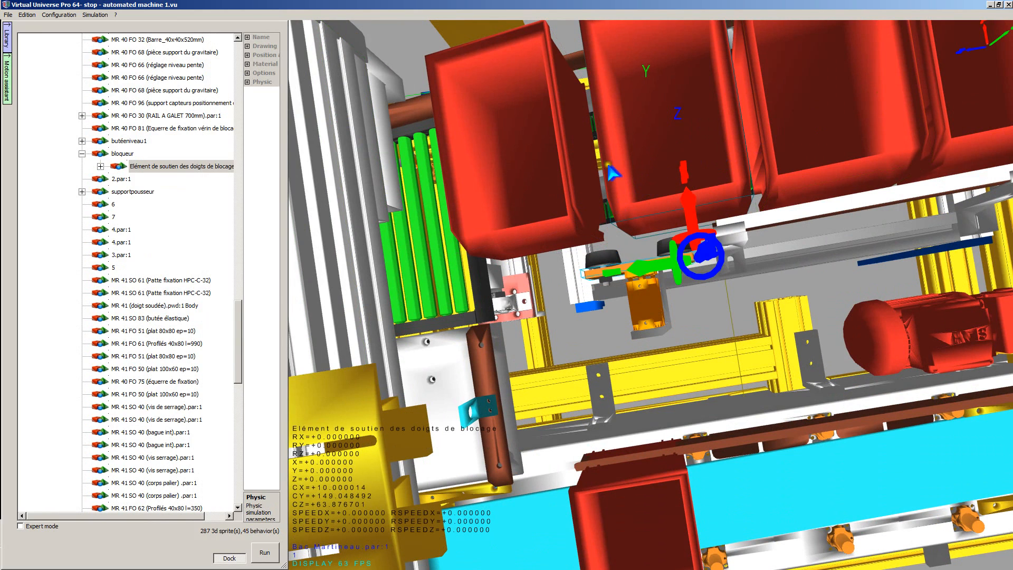
left_click(101, 166)
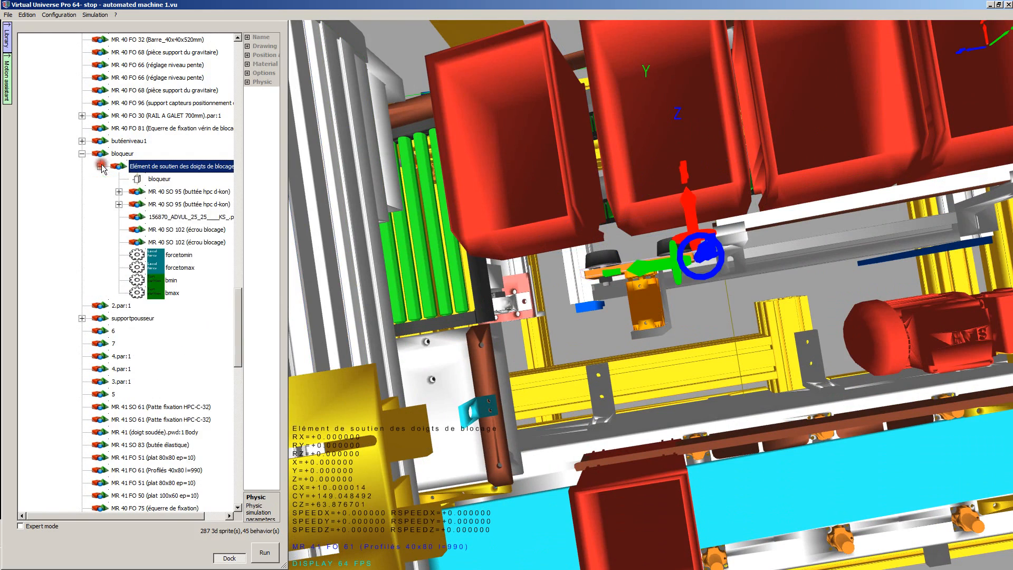
Step: Open the motion assistant for the blocking-finger support and start a trial of its force-driven X translation
left_click(6, 90)
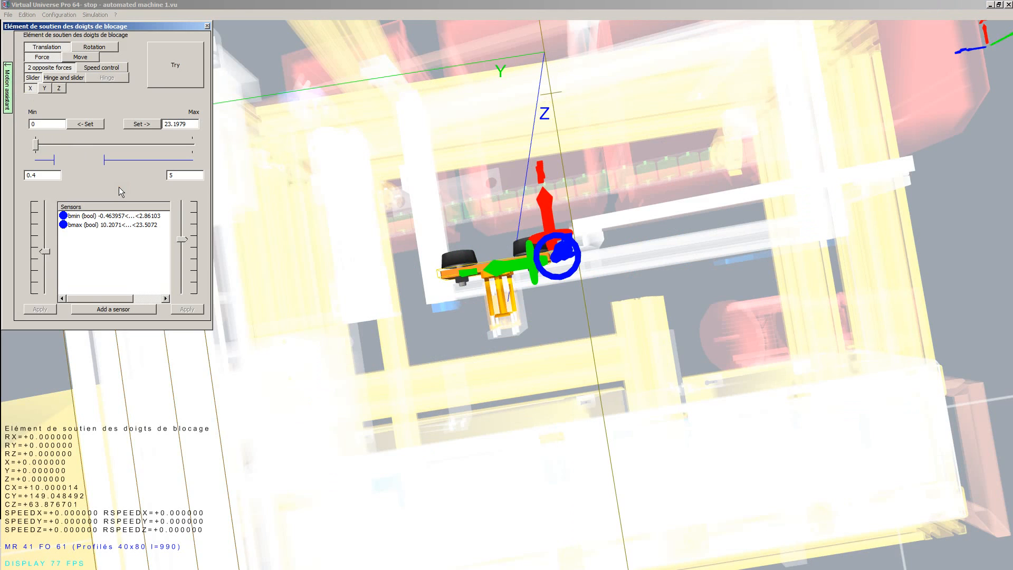
left_click(42, 57)
left_click(166, 78)
left_click(166, 77)
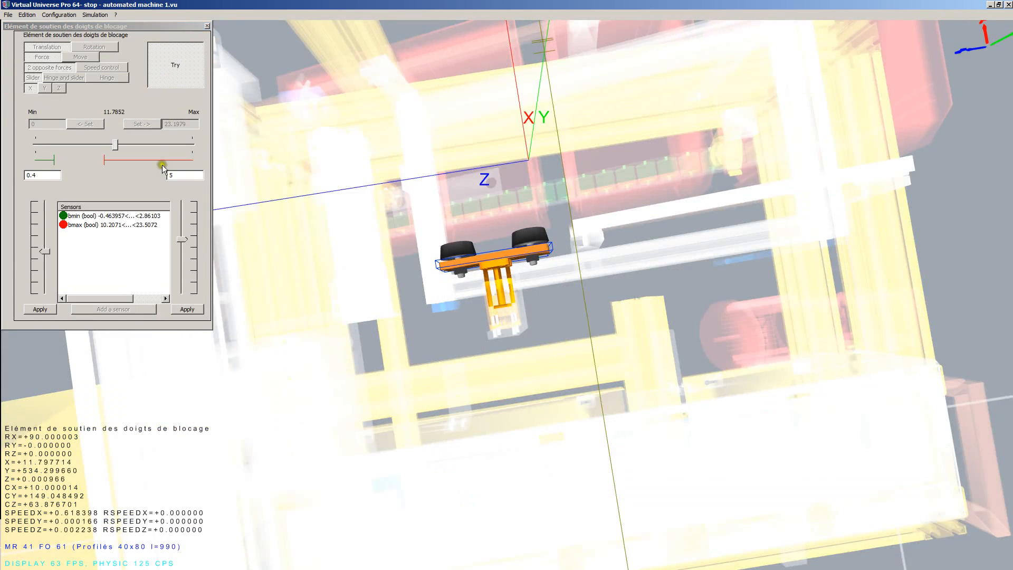
Step: Apply the two opposite forces of 0.4 and 5 in turn to drive the blocking-finger support back and forth
left_click(40, 308)
left_click(189, 310)
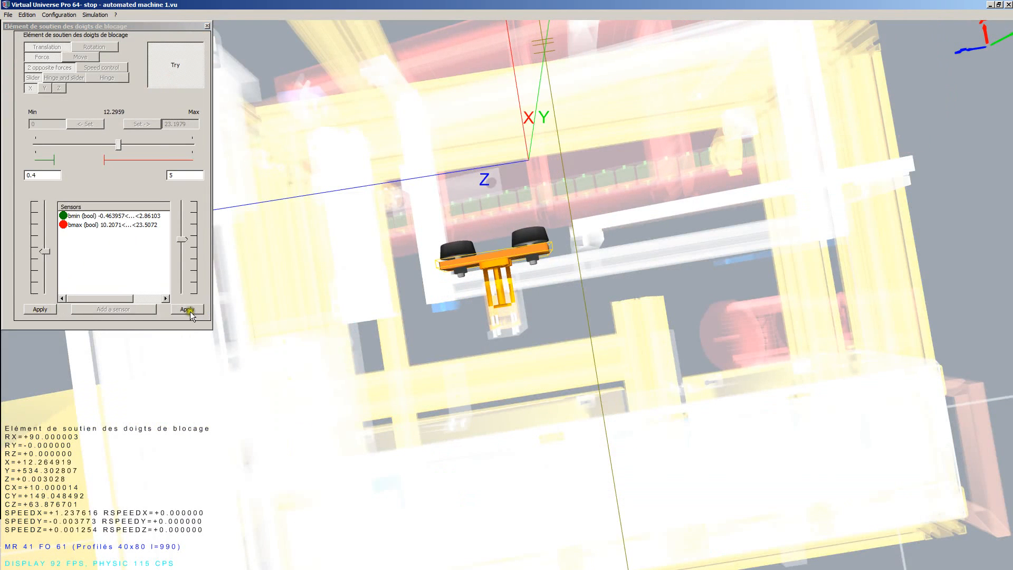
left_click(190, 311)
left_click(189, 311)
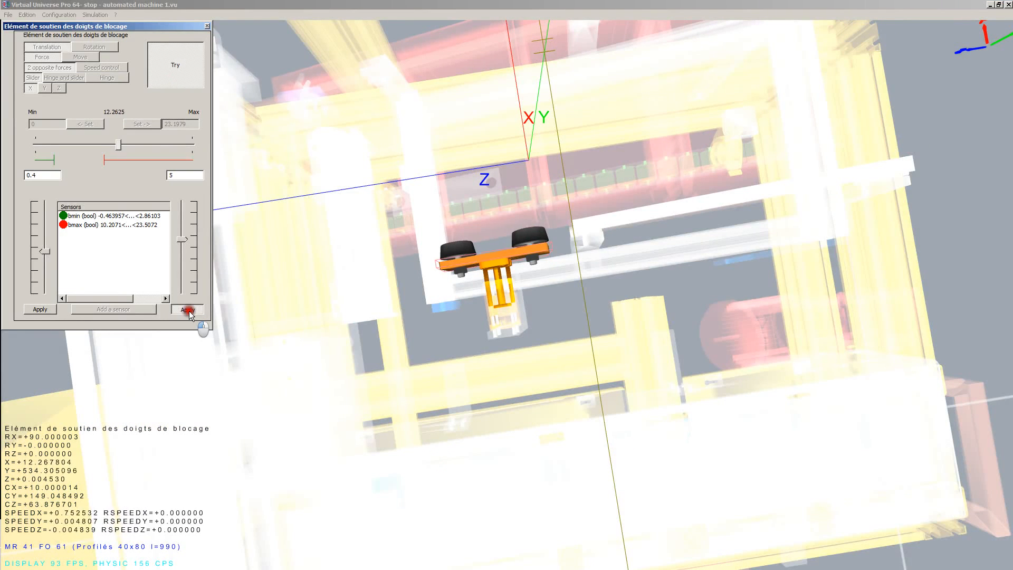
left_click(42, 310)
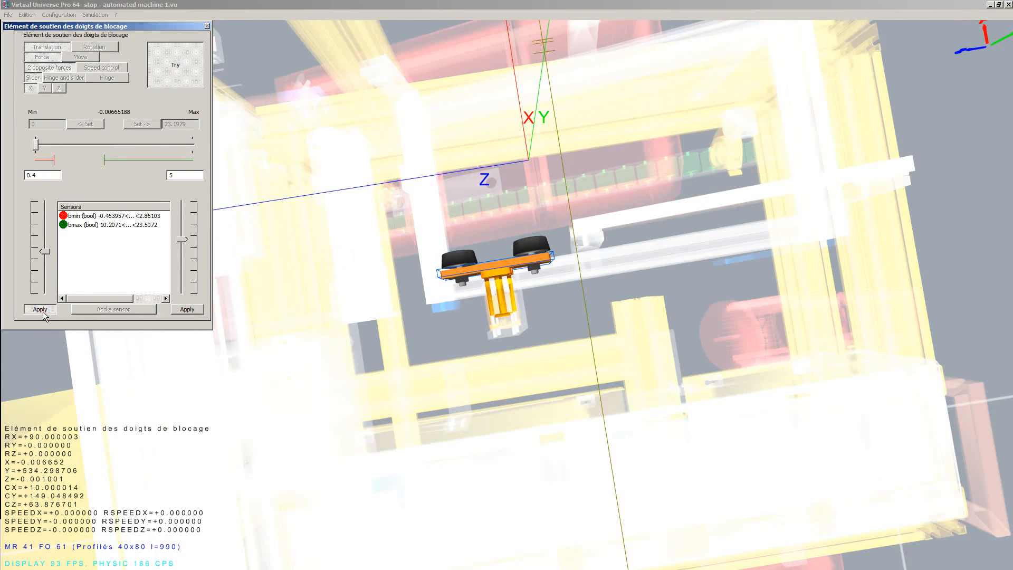
Step: Apply the opposing force of 5 to the blocking-finger support and end the force-driven trial
left_click(189, 310)
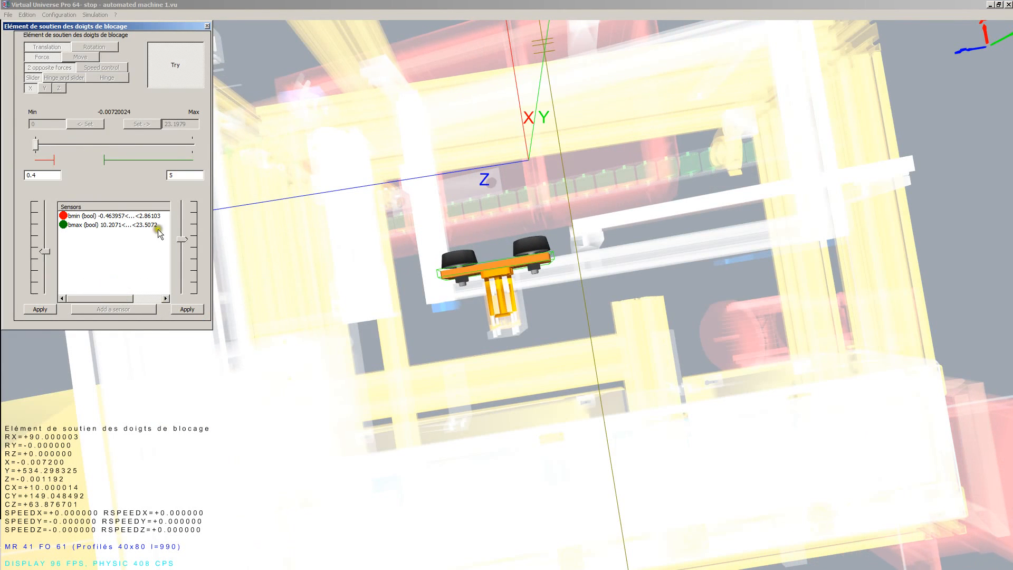
left_click(138, 264)
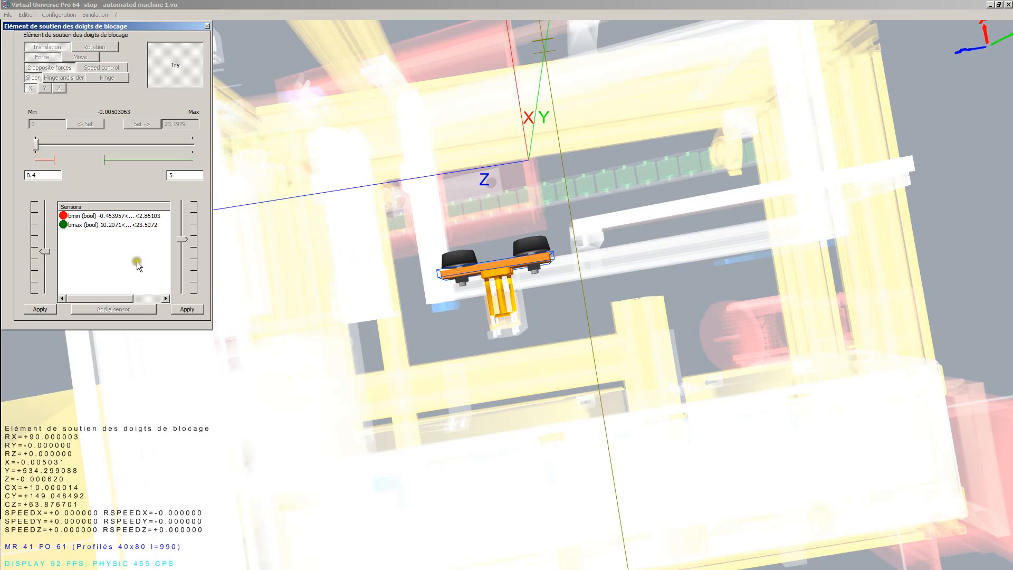
left_click(119, 258)
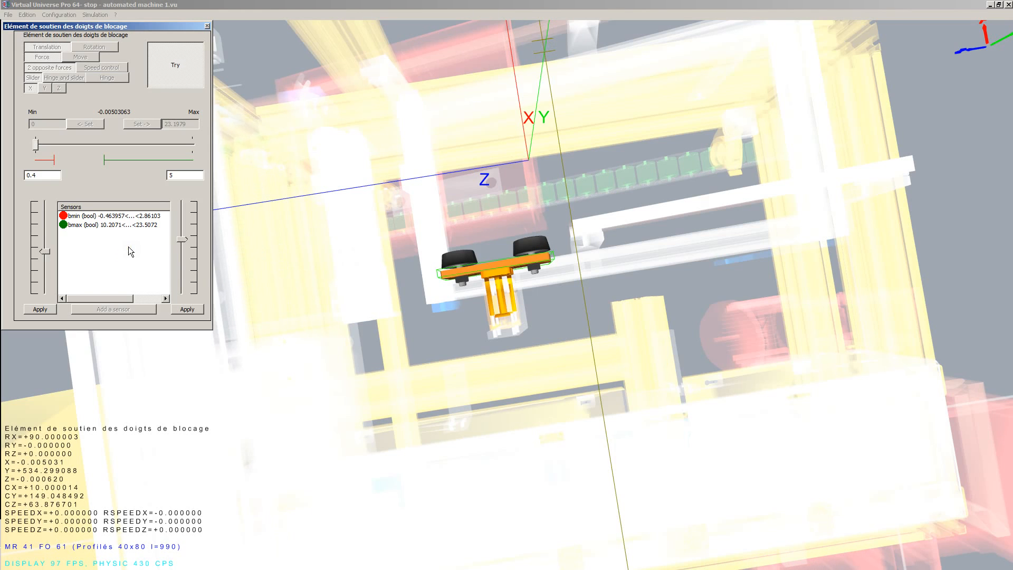
left_click(163, 77)
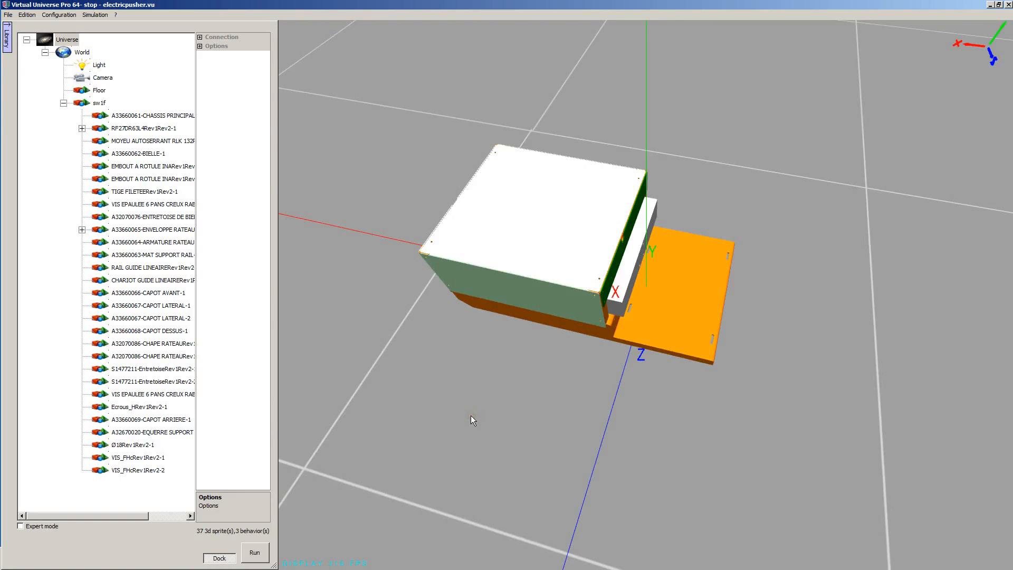
Step: Export the sw1f object with its preselected media files to drive D as my electrical pusher, replacing the existing file
right_click(101, 103)
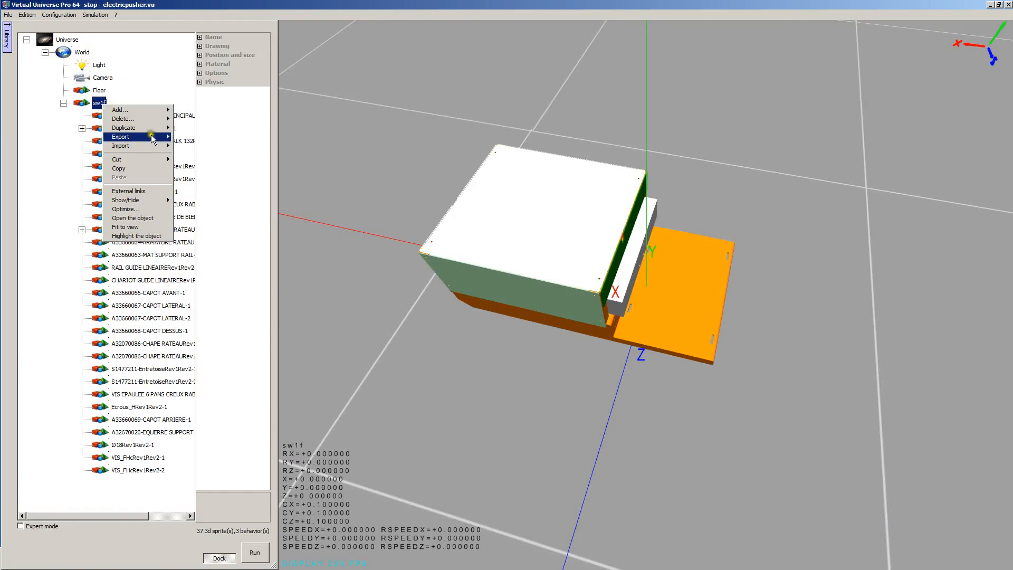
mouse_move(155, 151)
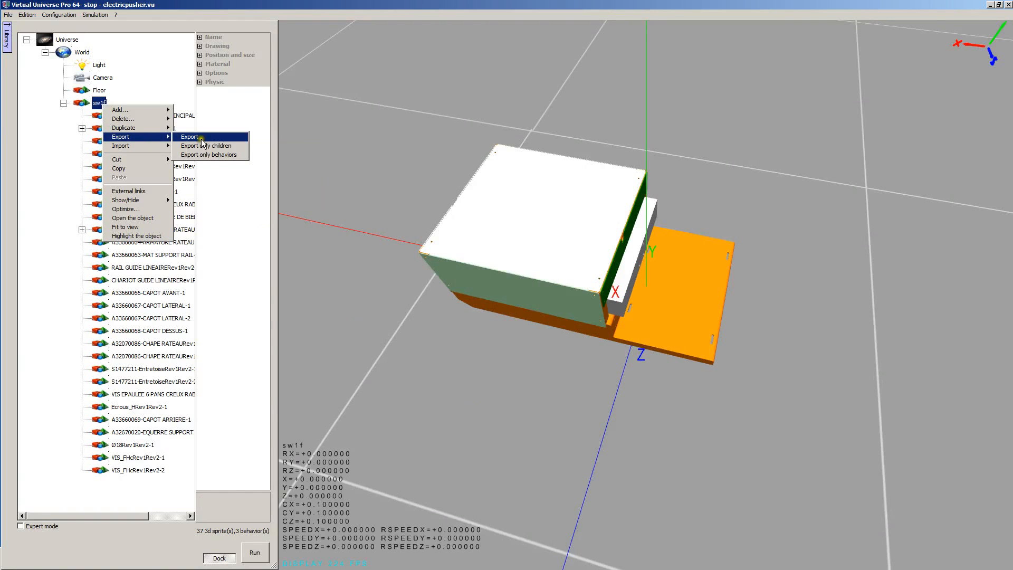
left_click(204, 138)
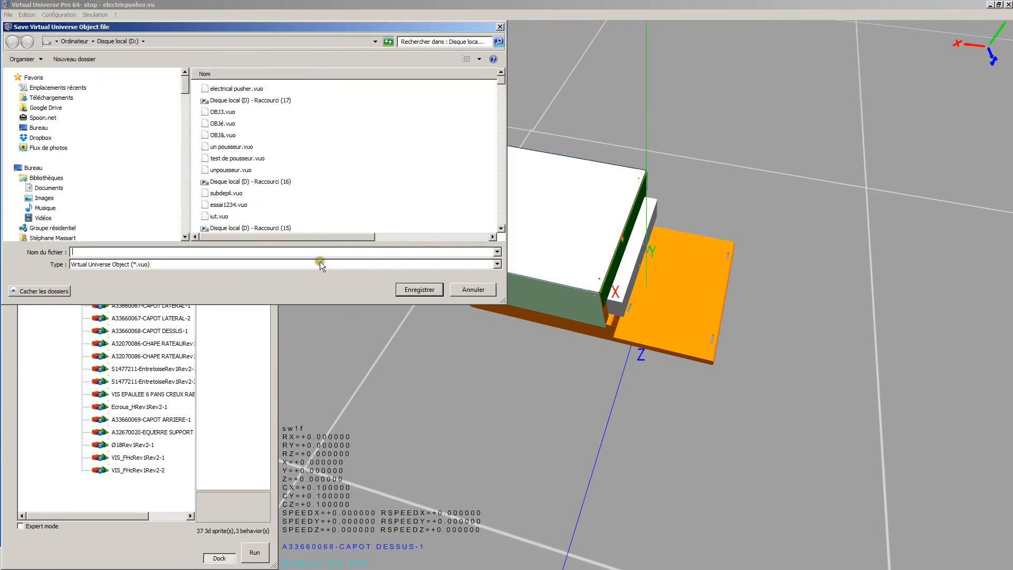
type("my ele")
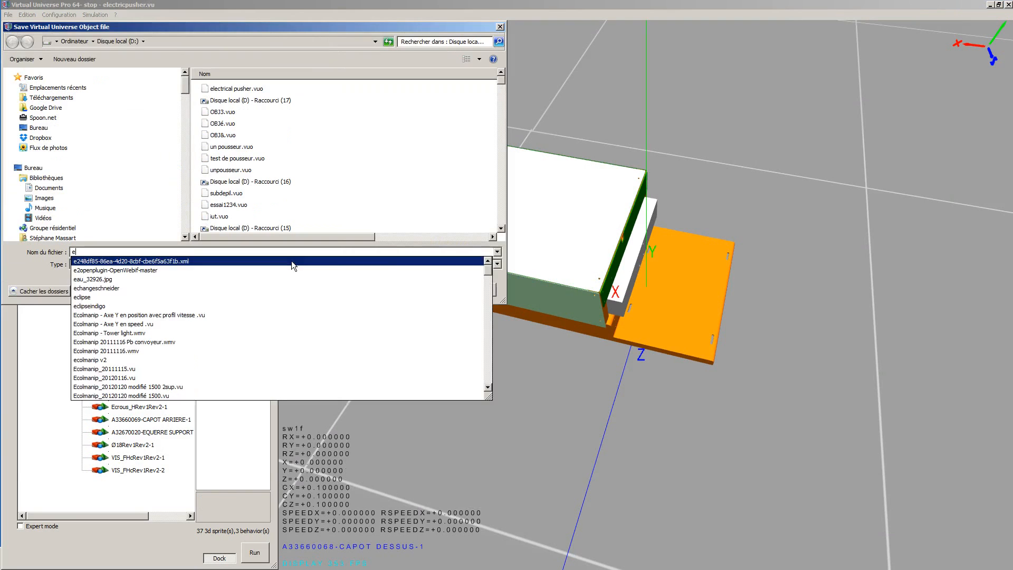
type("ctr")
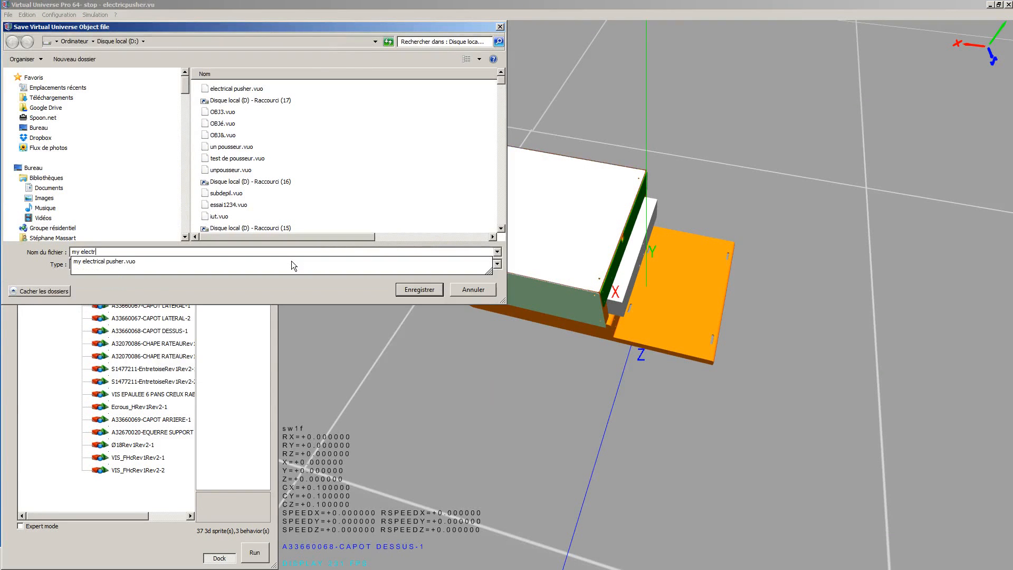
type("ical pusher")
left_click(411, 289)
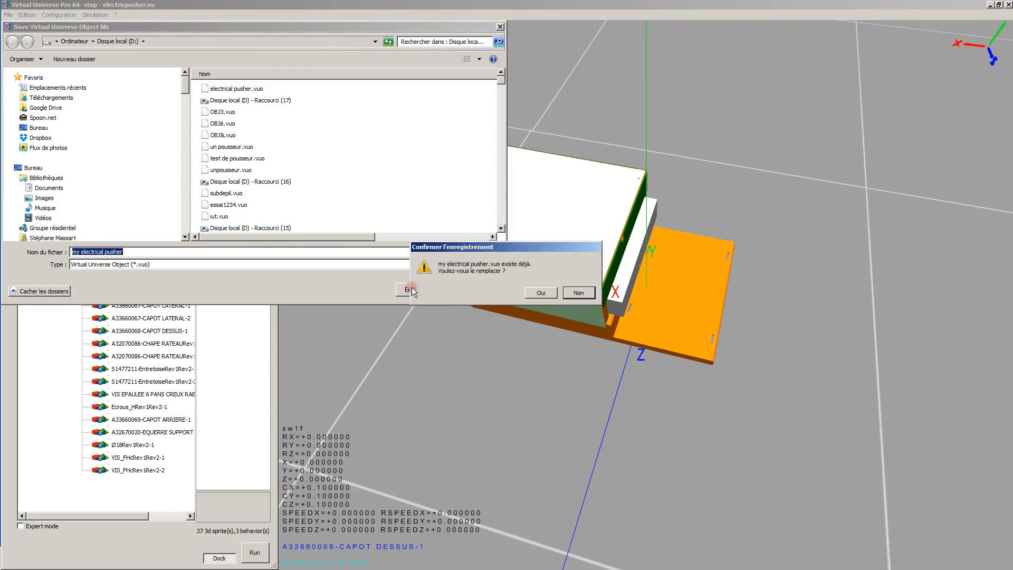
left_click(542, 294)
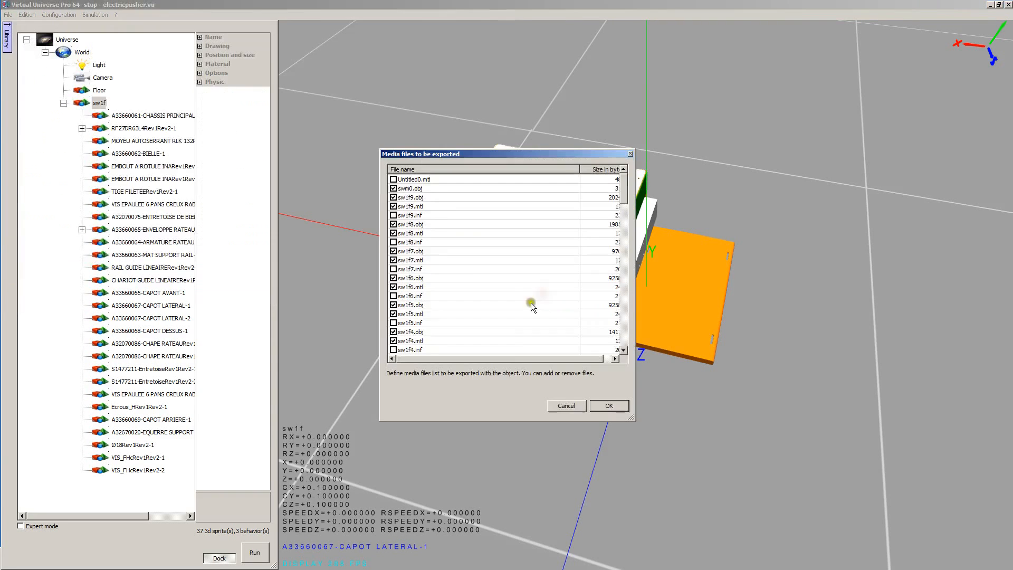
left_click(609, 405)
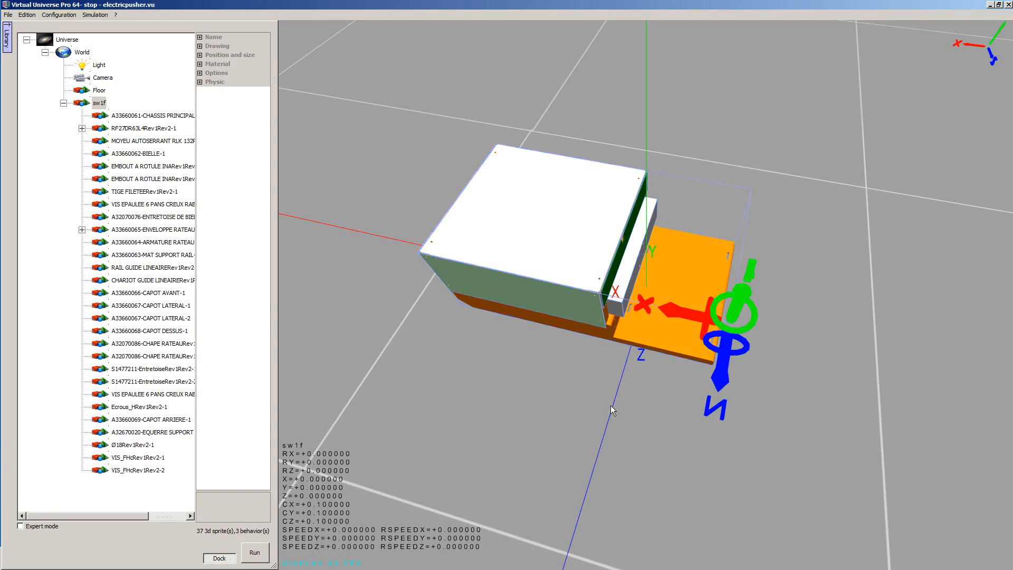
left_click(230, 381)
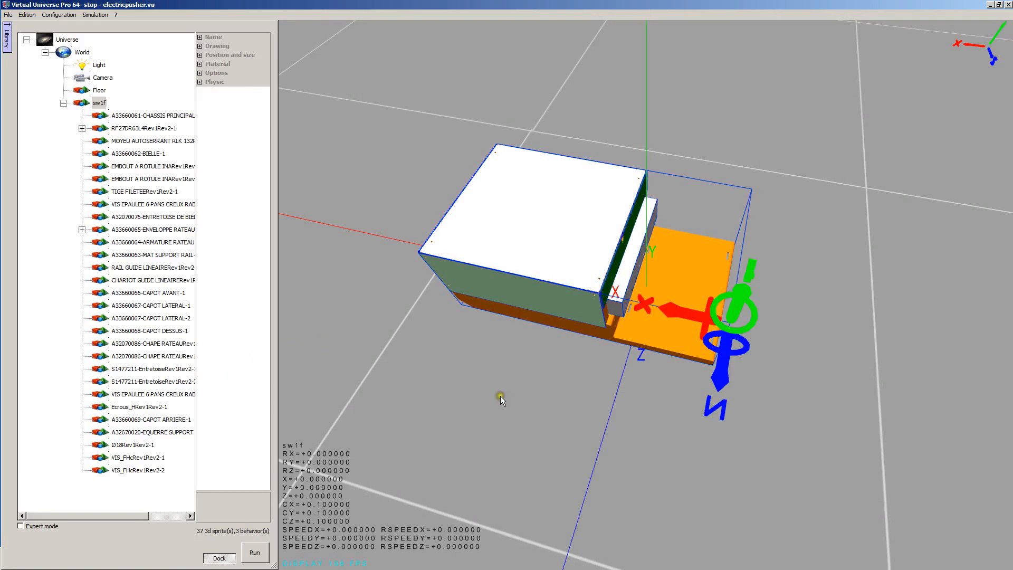
Step: Create a new void project
left_click(9, 14)
mouse_move(9, 25)
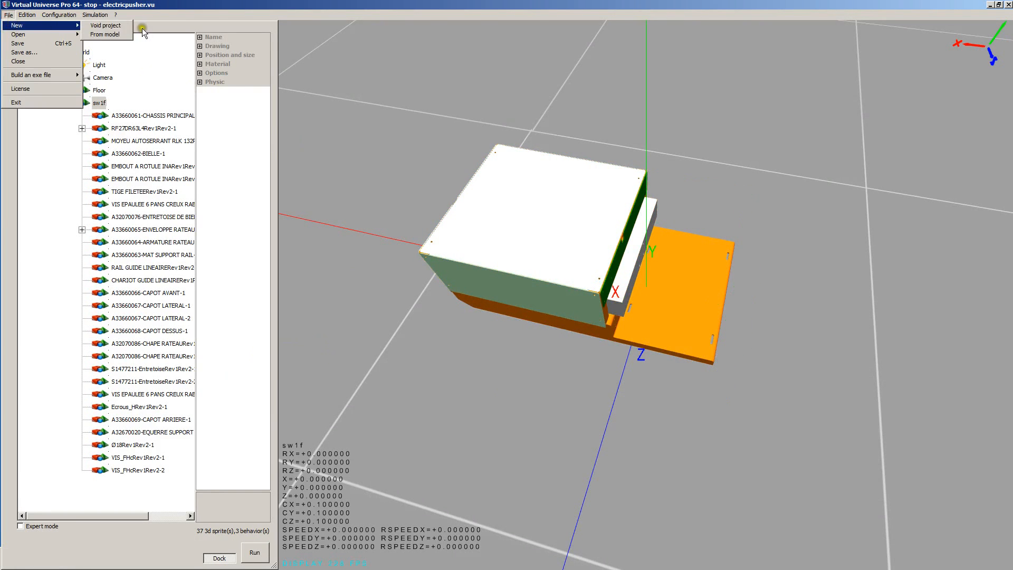
left_click(108, 25)
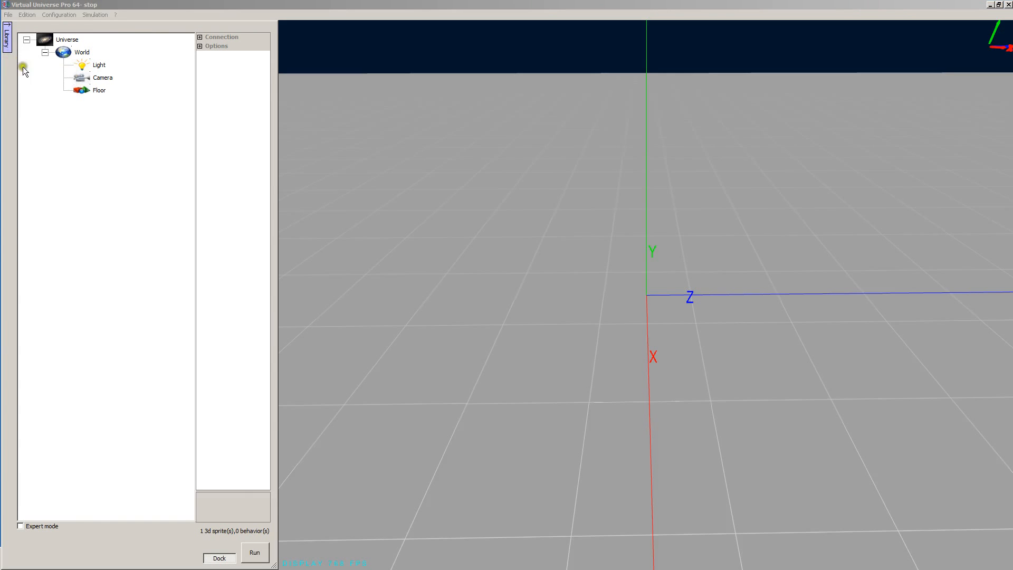
Step: Add the Linear belt conveyor 6m from the library's Belt conveyors folder to the scene and expand World in the object tree
left_click(7, 44)
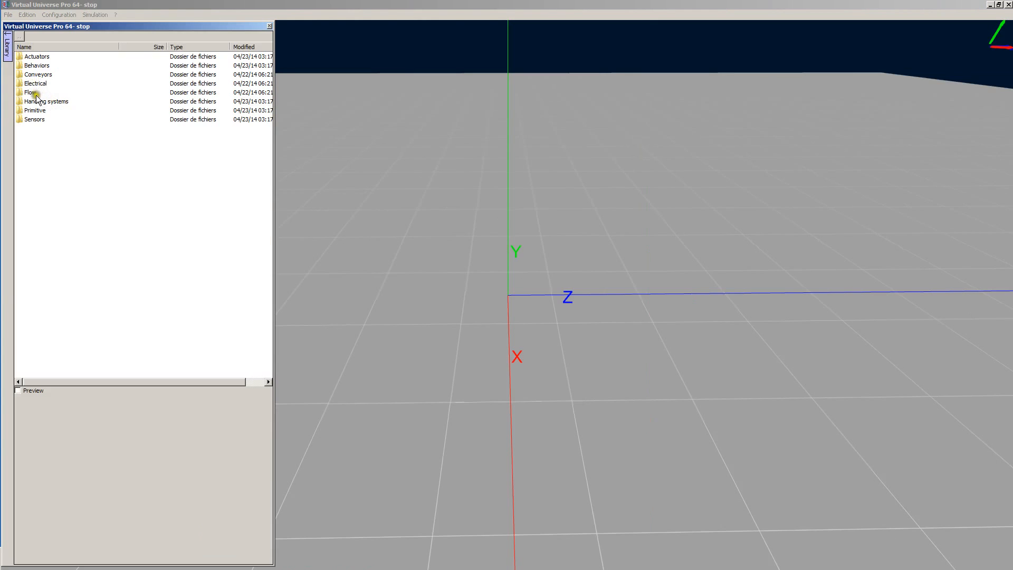
double_click(37, 76)
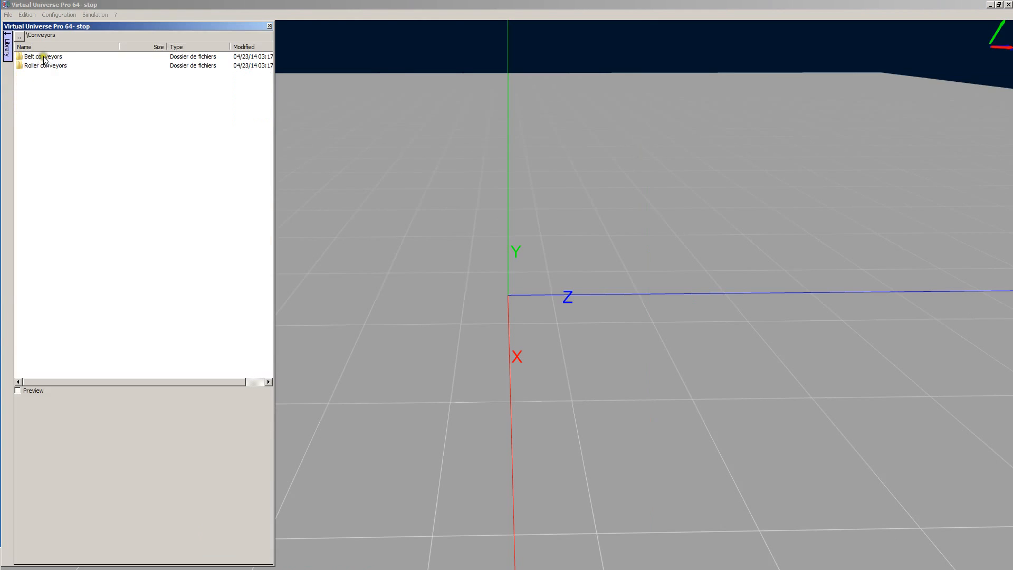
double_click(44, 57)
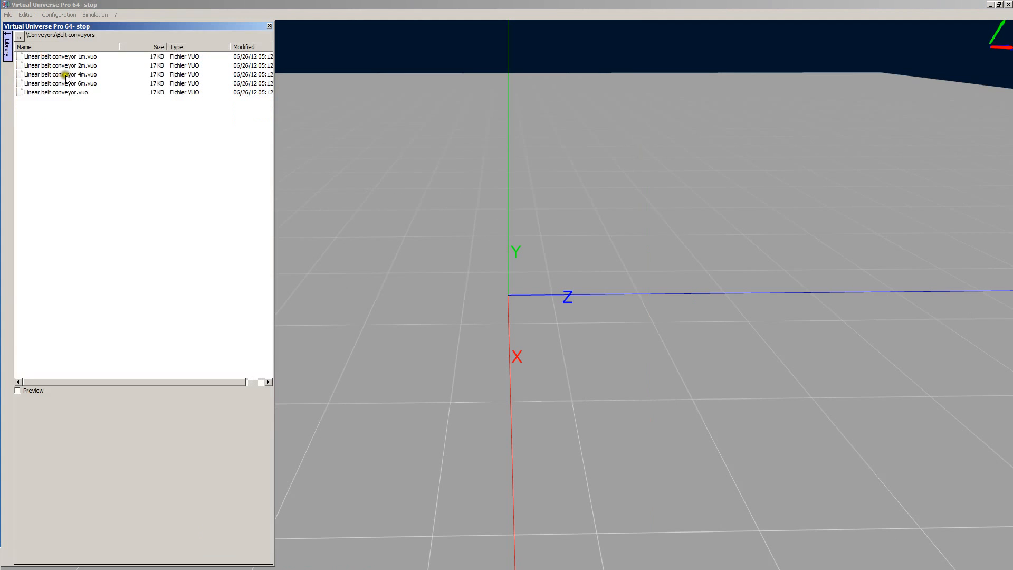
left_click_drag(66, 80, 623, 291)
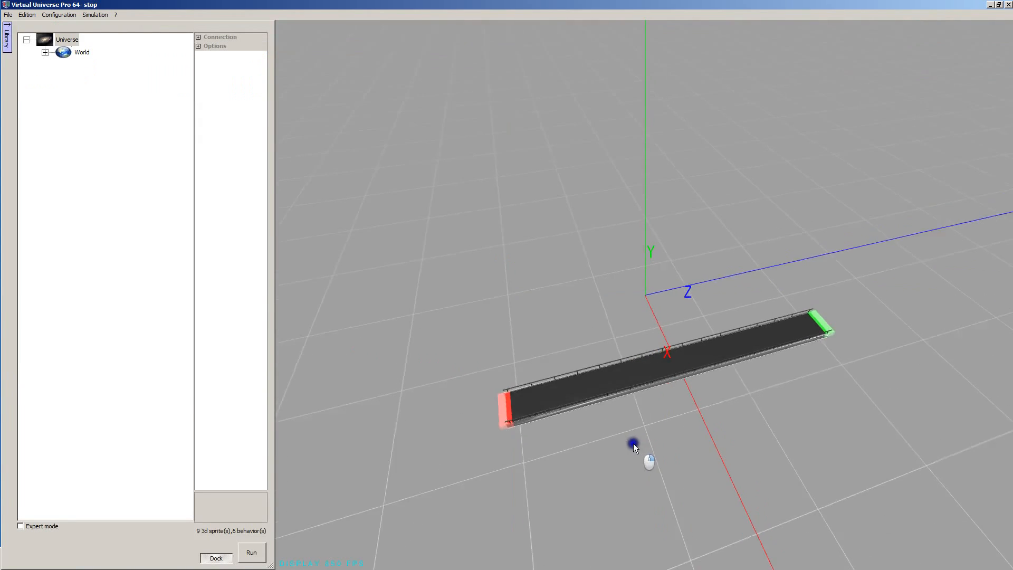
left_click(44, 53)
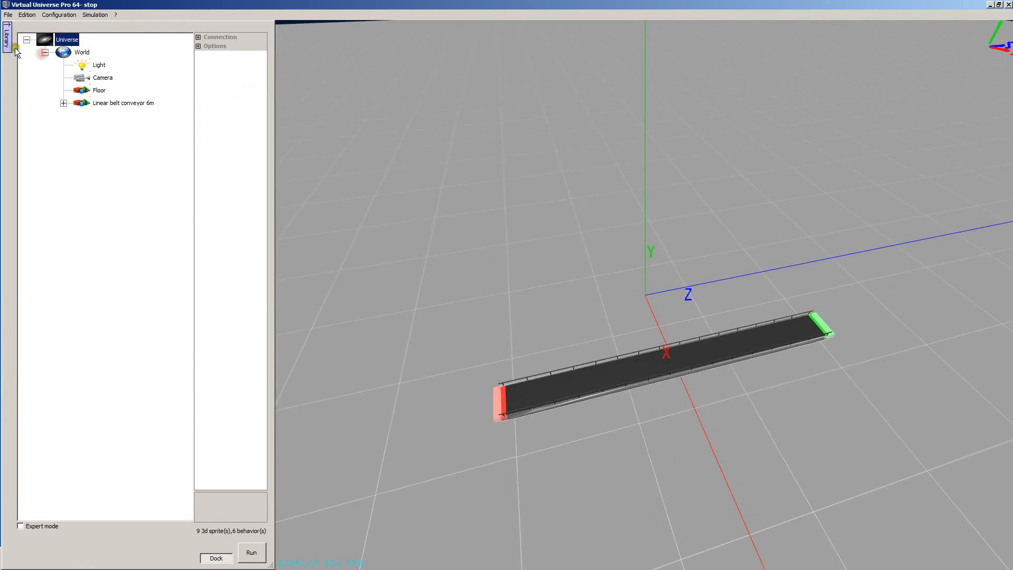
Step: Add Source box 300-300-300 from the library's Flow Source folder to the scene beside the conveyor
left_click(8, 46)
left_click(18, 37)
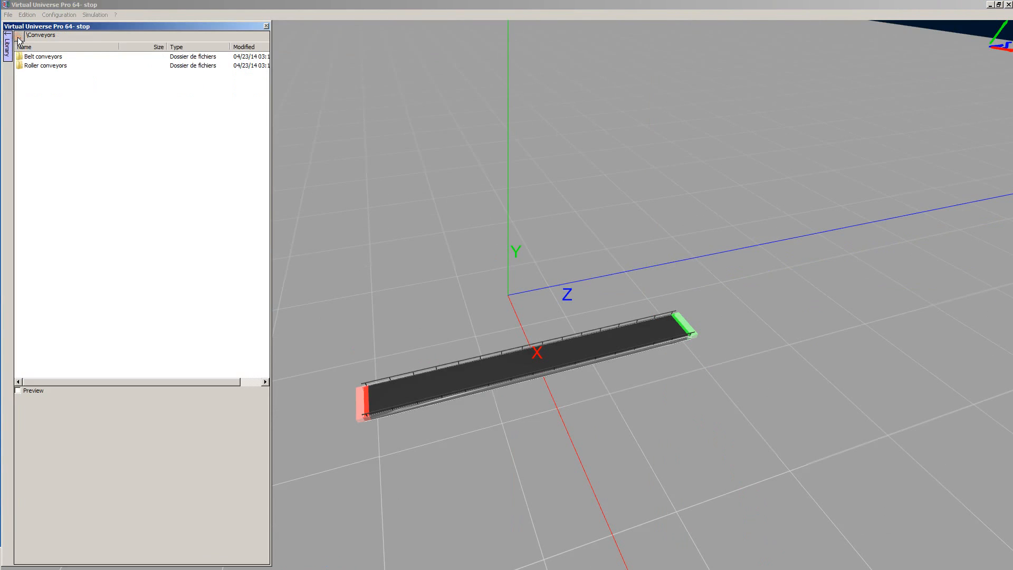
left_click(19, 37)
double_click(25, 93)
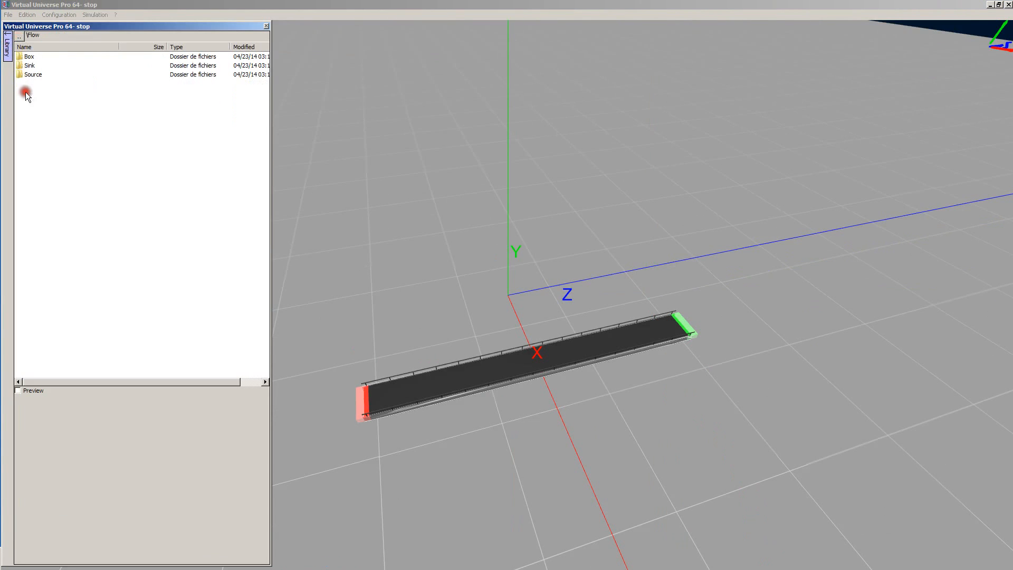
double_click(29, 74)
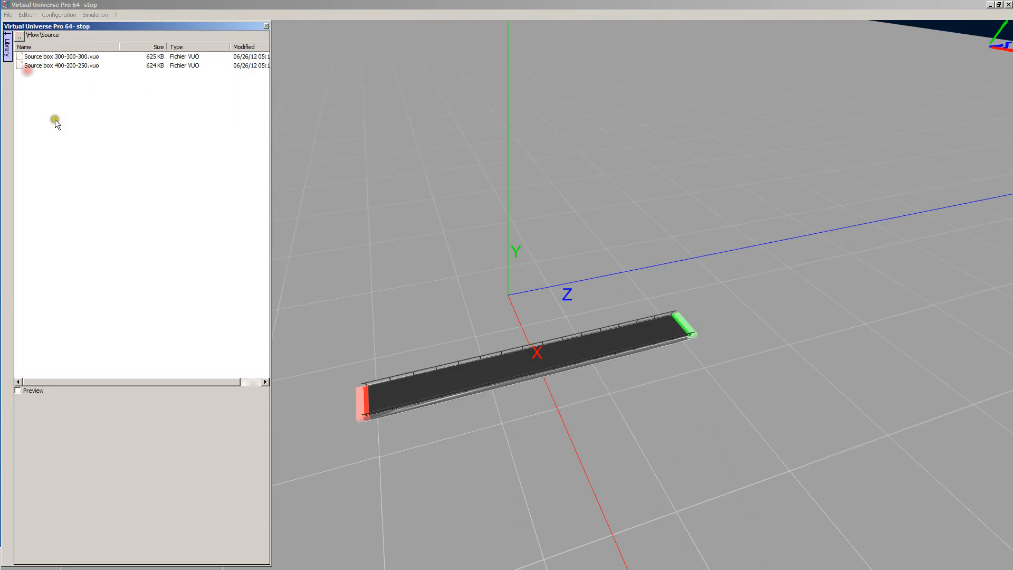
left_click(60, 57)
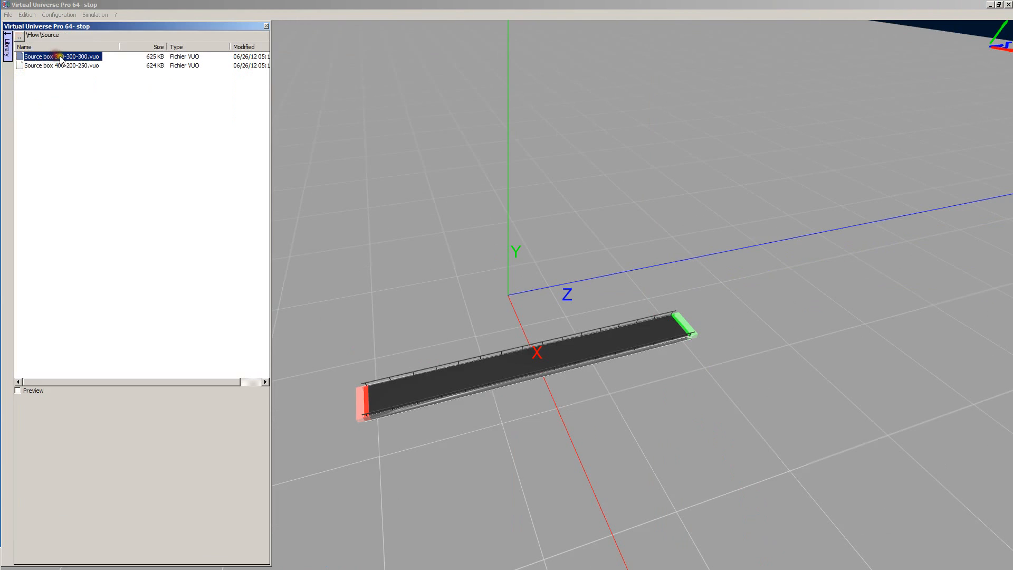
left_click_drag(59, 57, 368, 303)
Step: Move the source box along X to about 2266, placing it over the red end of the conveyor
right_click_drag(360, 387, 669, 494)
left_click(767, 402)
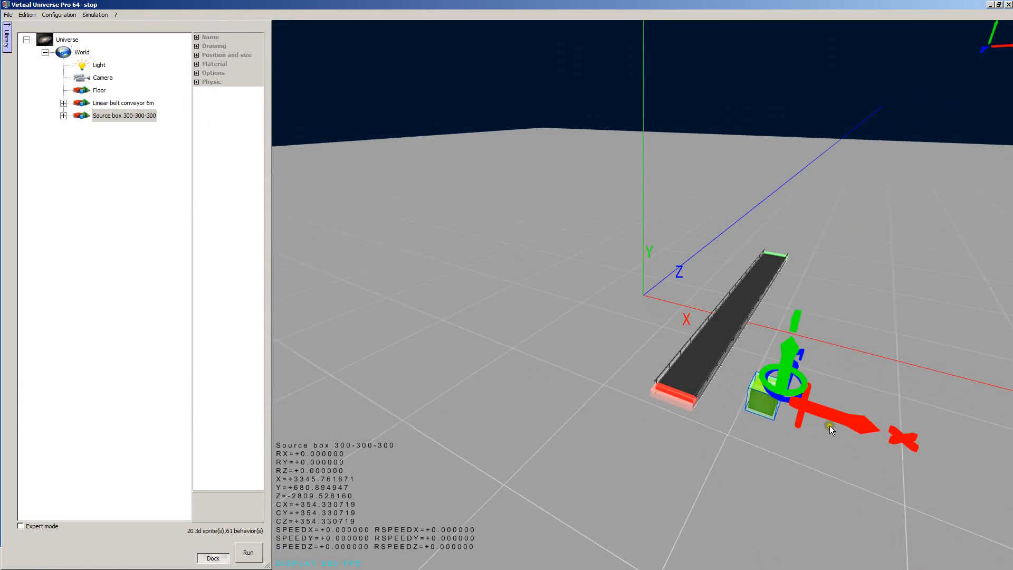
left_click_drag(837, 420, 801, 425)
mouse_move(705, 481)
right_mouse_down()
mouse_move(585, 484)
mouse_move(625, 477)
right_mouse_up()
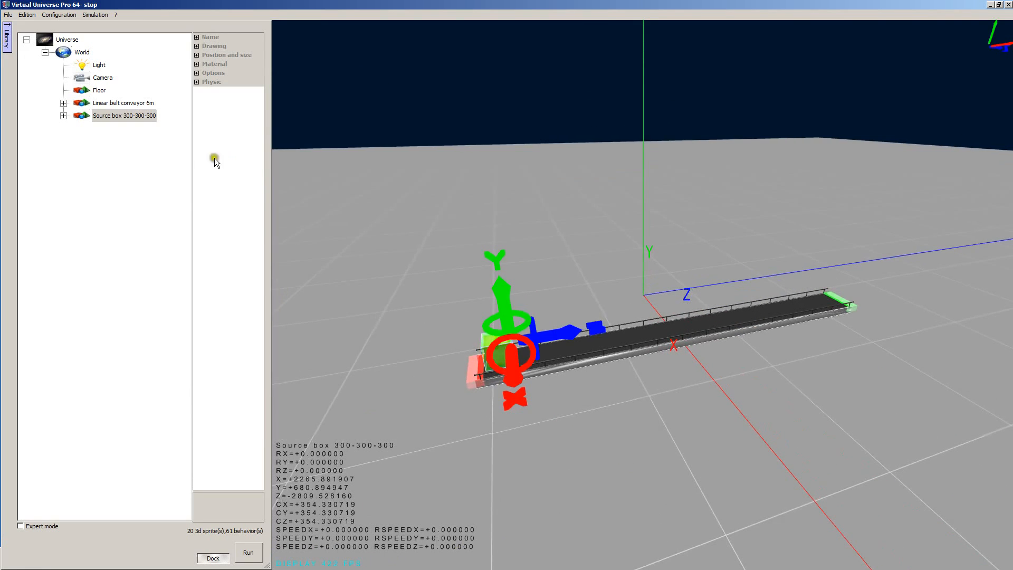
Step: Set the initial value of the source box's automatic send period to 3000, widening the properties area
left_click(63, 116)
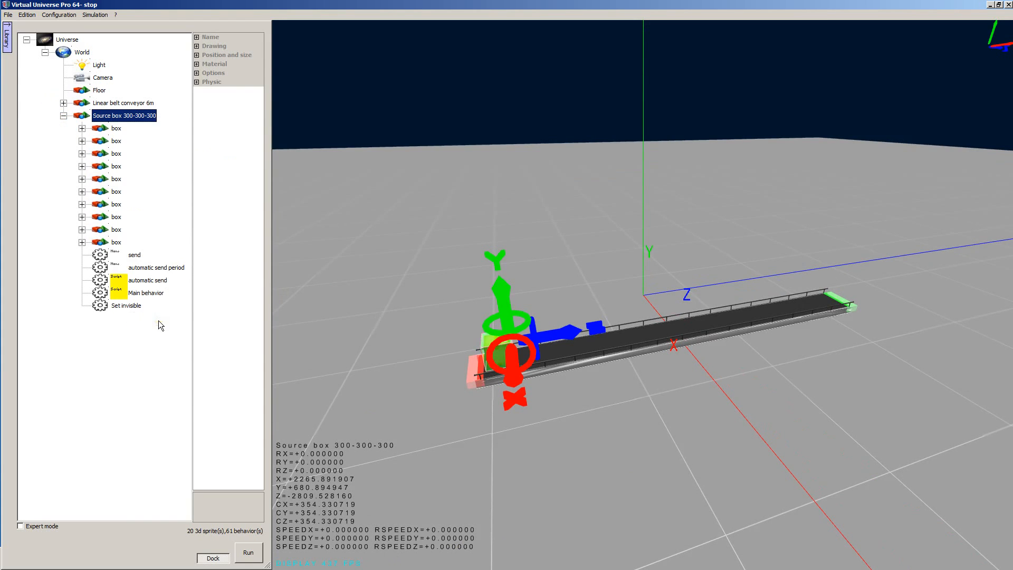
left_click(139, 268)
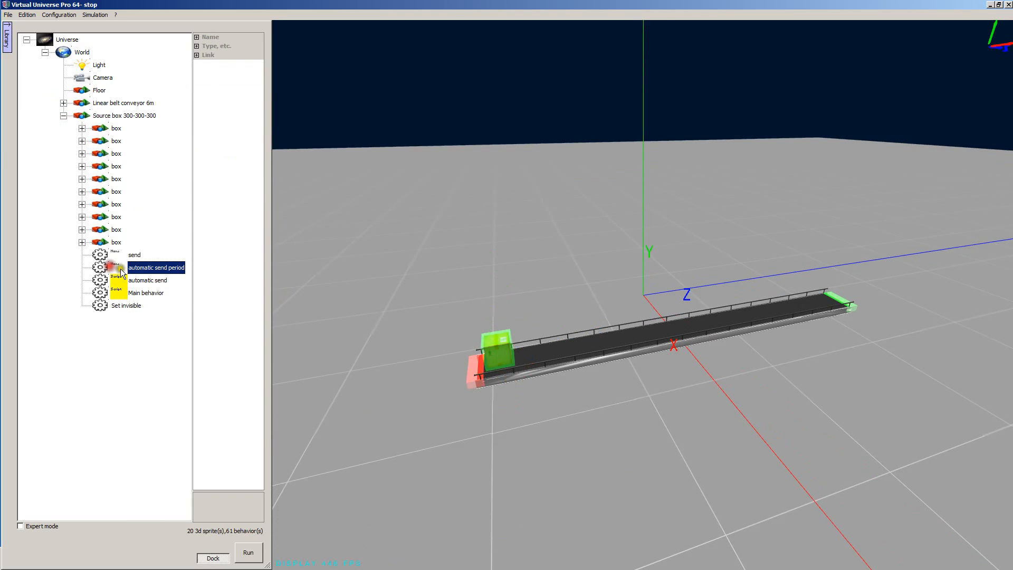
left_click(201, 55)
left_click_drag(192, 89, 182, 90)
left_click_drag(263, 565, 352, 565)
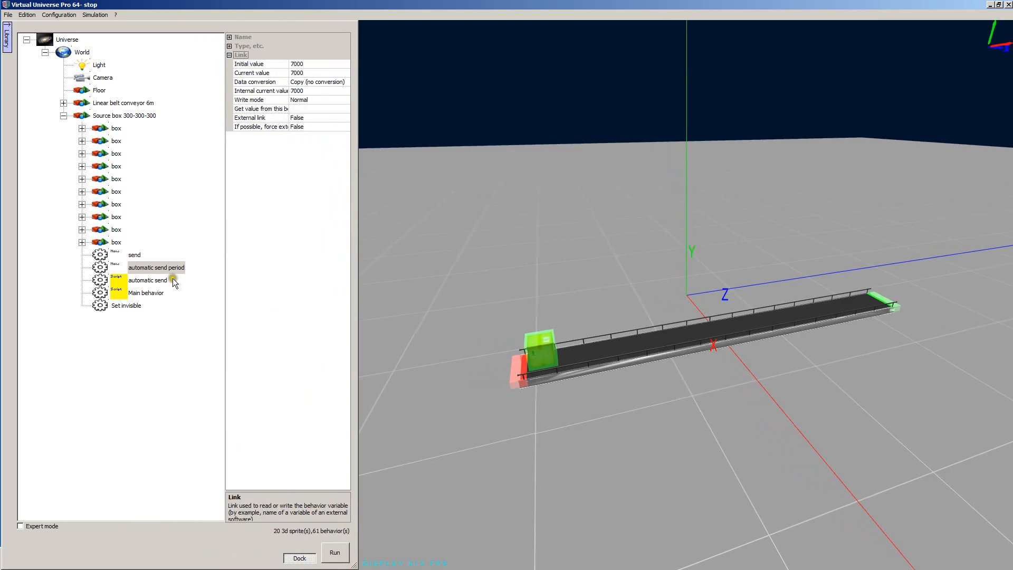
left_click(317, 64)
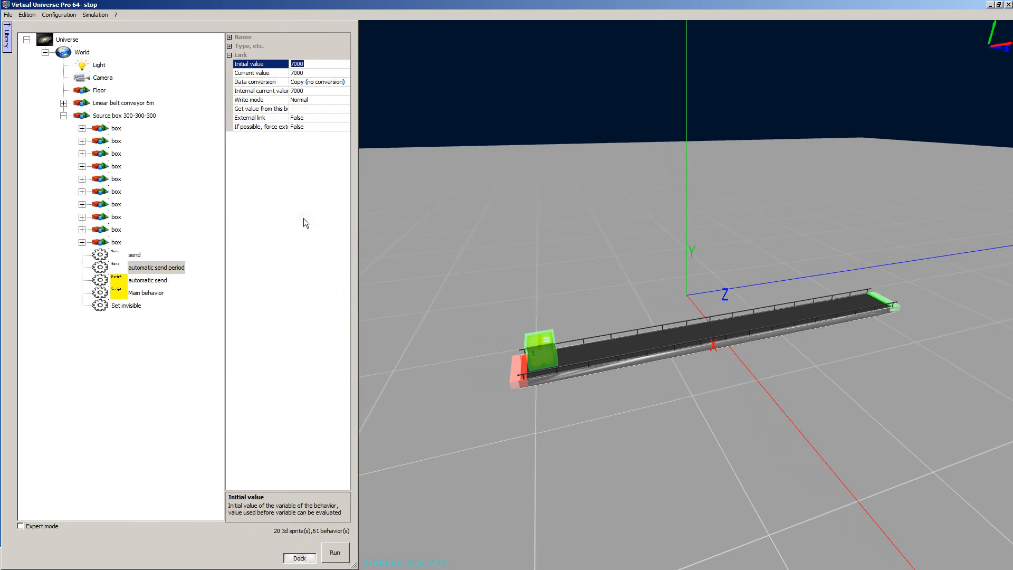
type("3000")
key("Return")
Step: Run the simulation to watch the boxes travel along the belt conveyor, and stop it
left_click(368, 567)
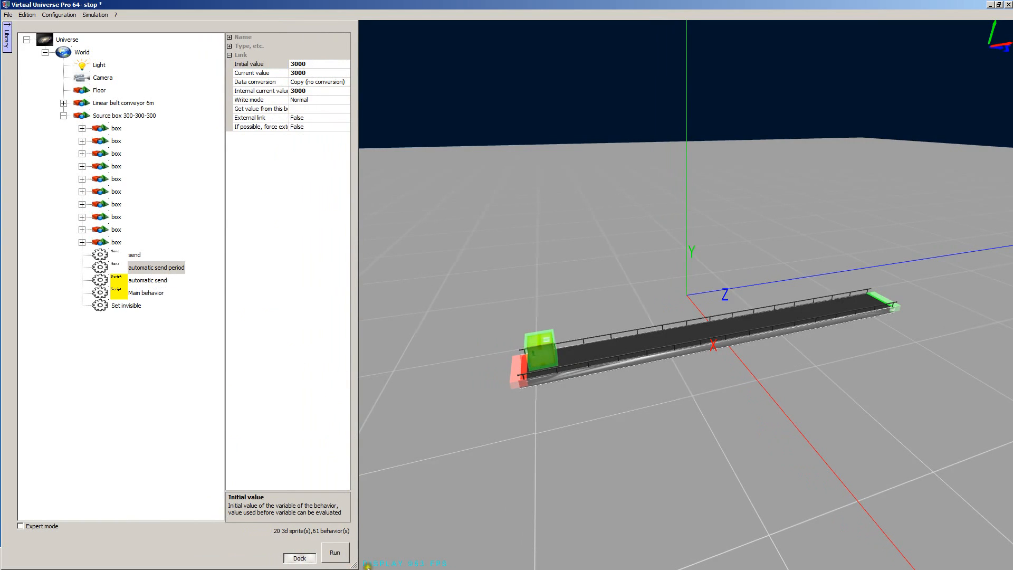
left_click(336, 553)
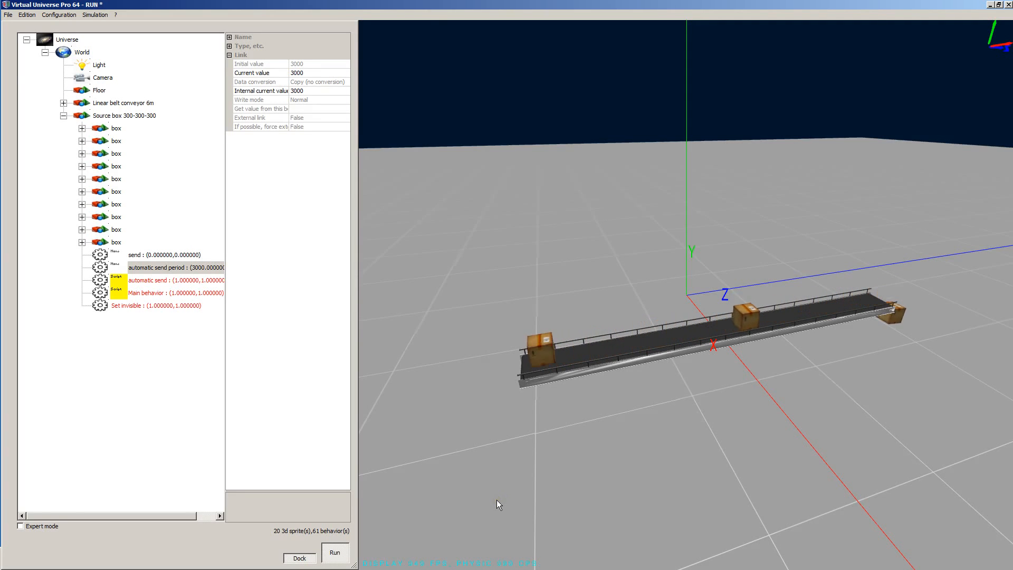
left_click(336, 552)
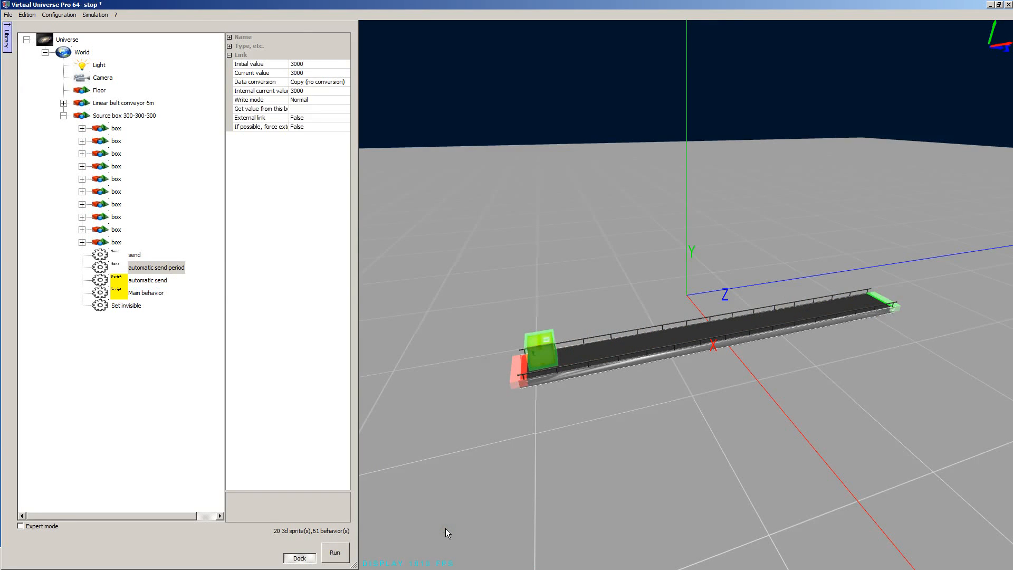
Step: Import the object file my electrical pusher.vuo from local disk D: into World
left_click(82, 53)
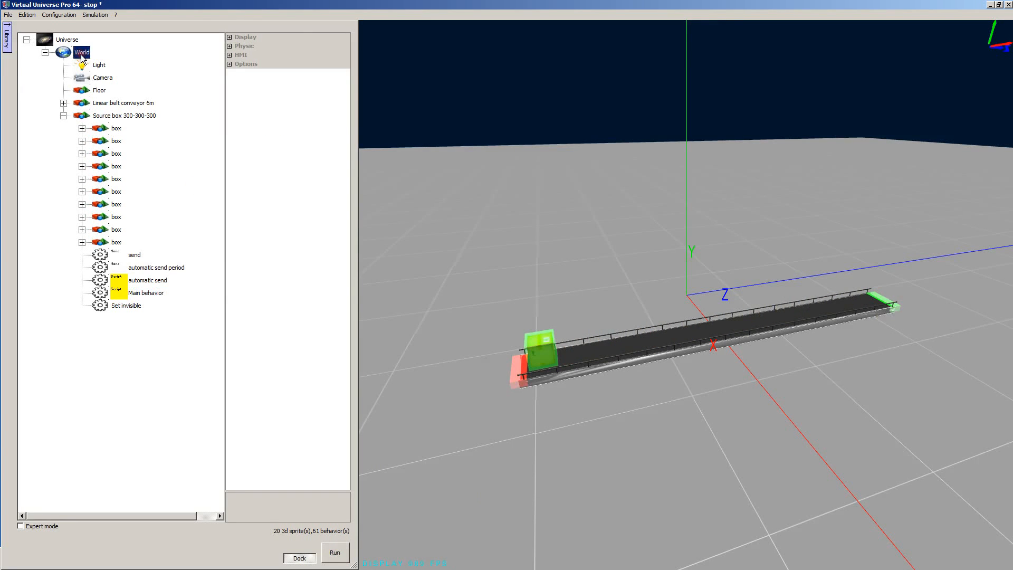
right_click(82, 59)
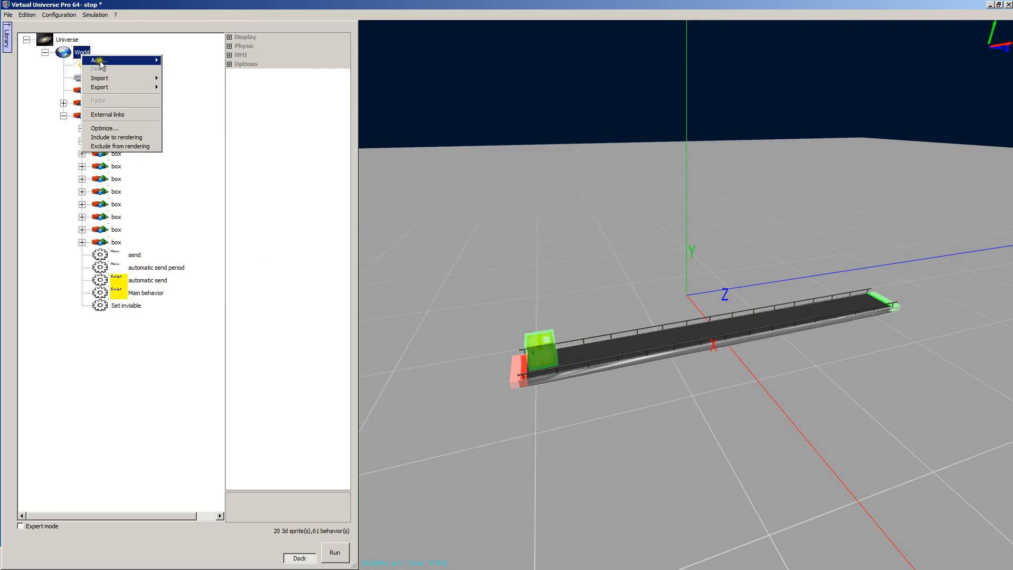
mouse_move(101, 77)
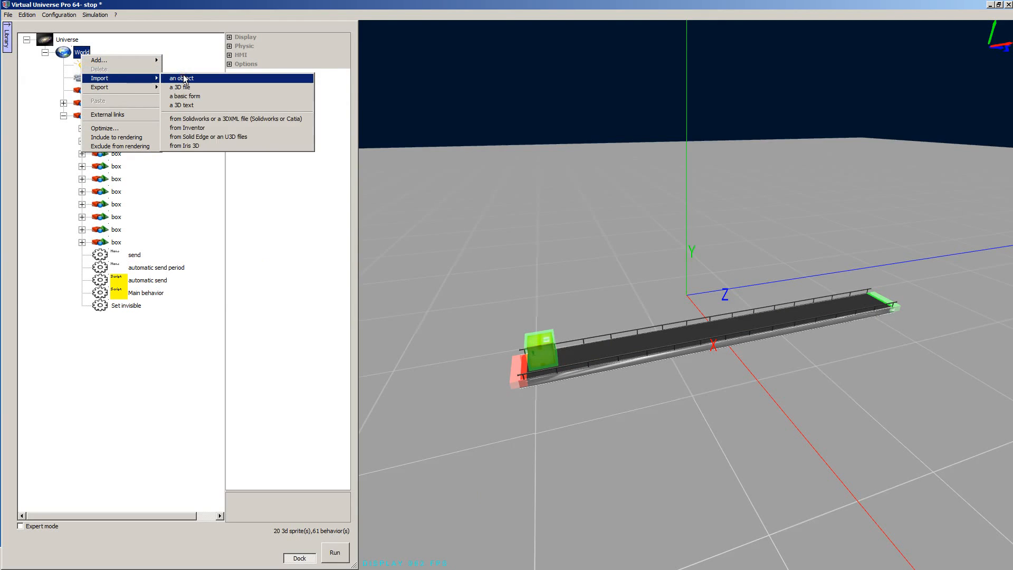
left_click(185, 79)
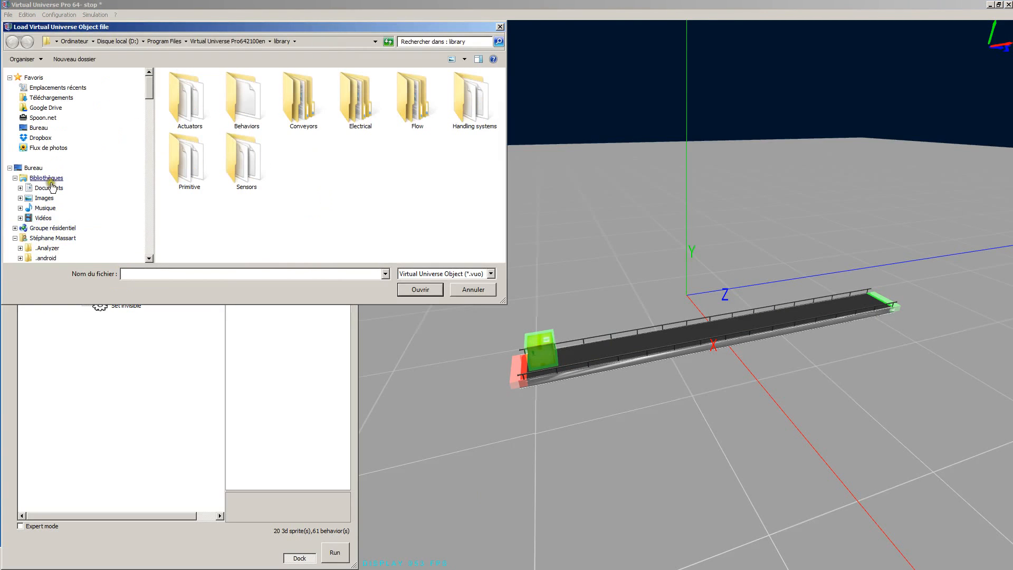
left_click(151, 217)
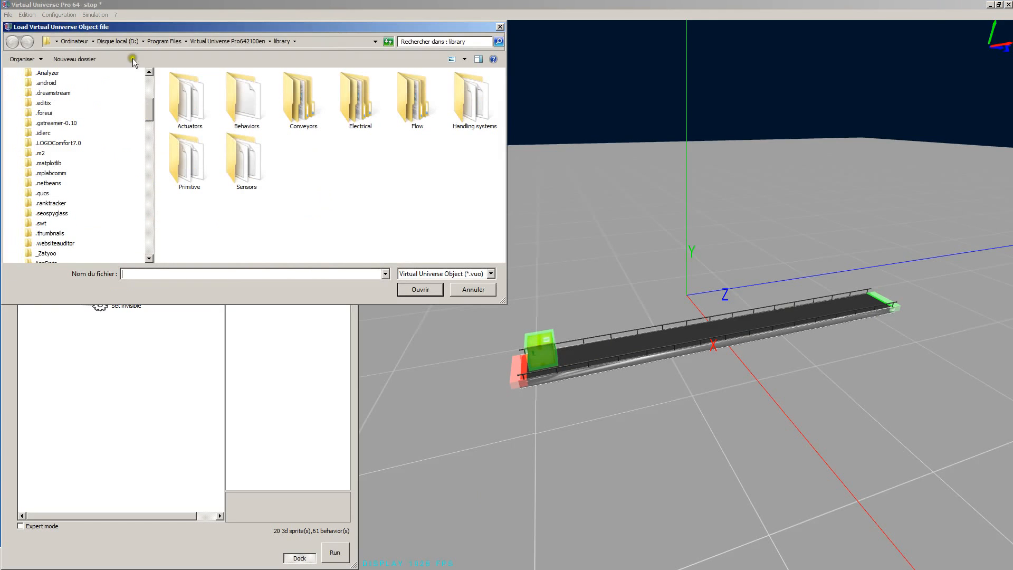
left_click(119, 41)
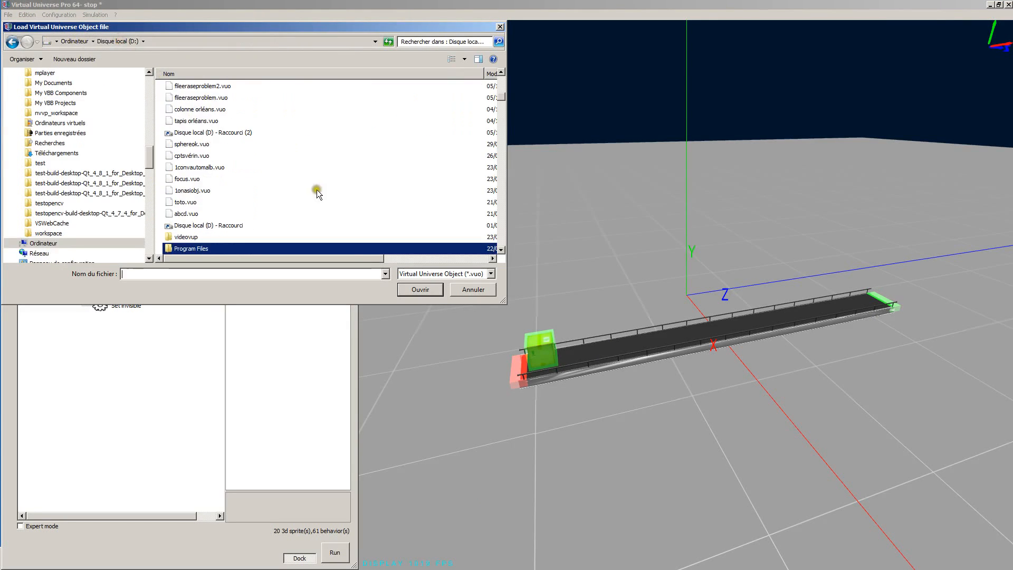
left_click_drag(501, 96, 494, 76)
right_click(486, 77)
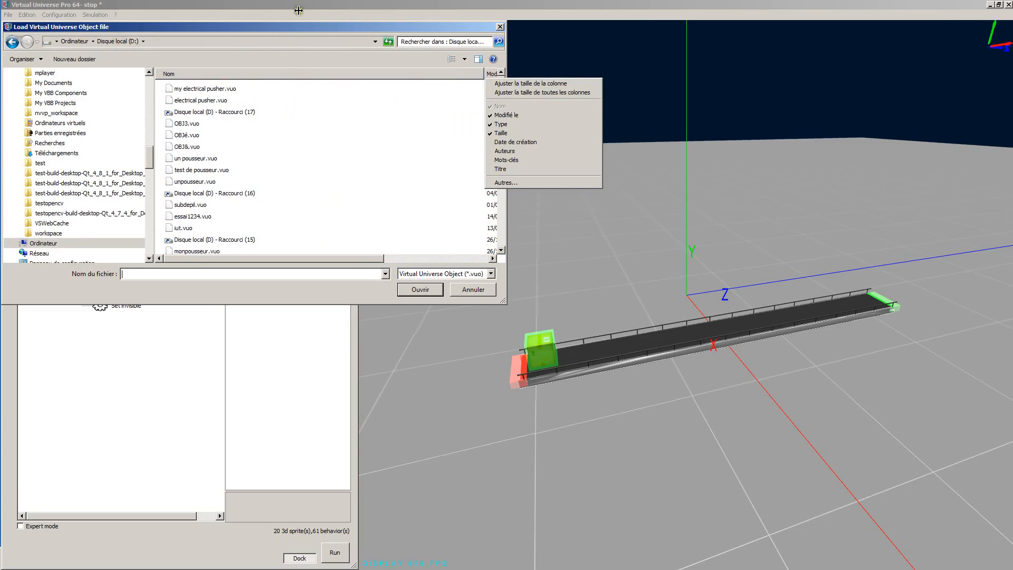
left_click(263, 81)
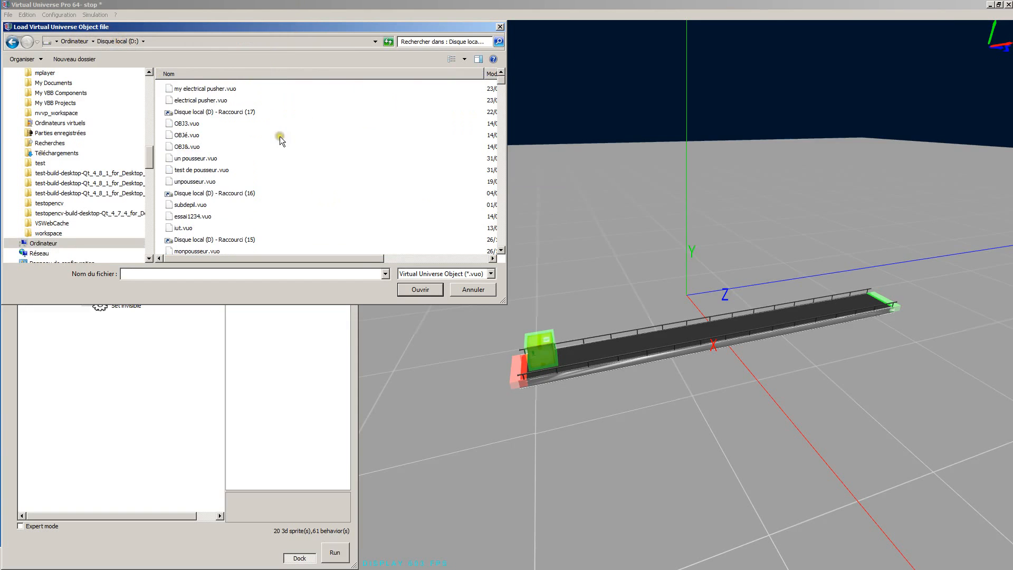
double_click(213, 90)
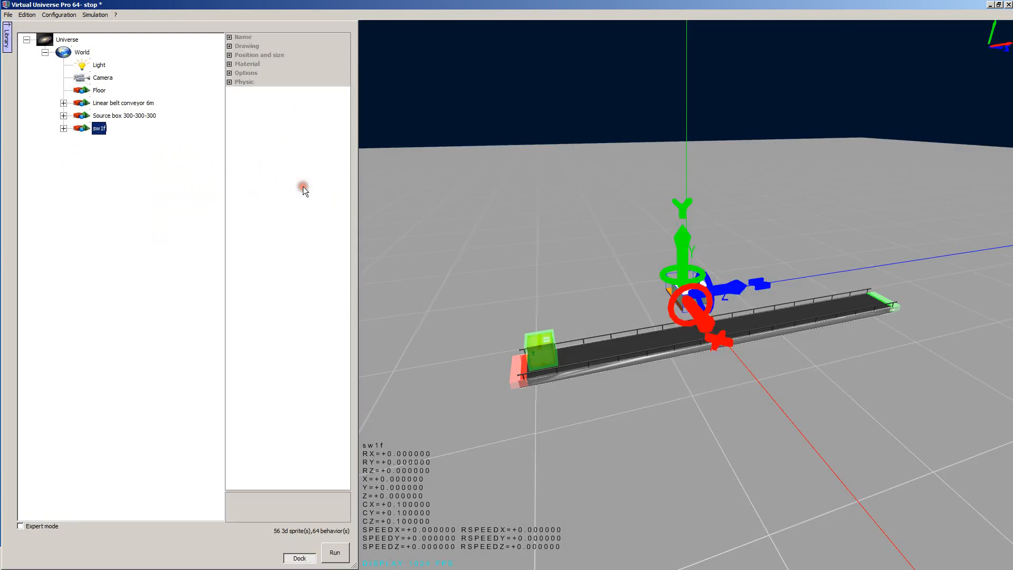
Step: Move the imported pusher to about 2574 along X and about 2437 along Z, beside the green end of the conveyor
right_click_drag(556, 464, 479, 469)
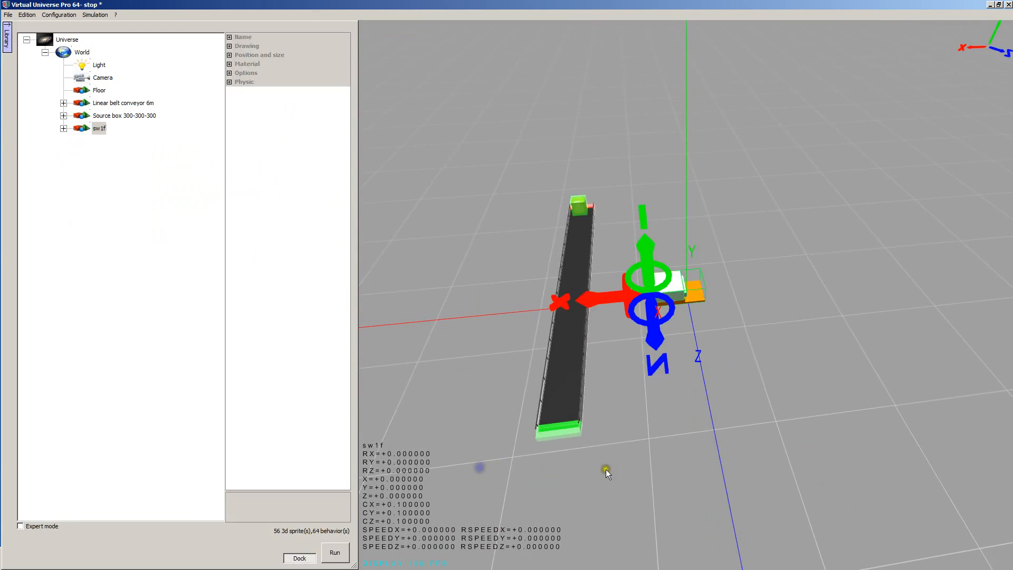
right_click_drag(606, 470, 609, 459)
left_click_drag(579, 286, 533, 300)
right_click_drag(534, 300, 562, 358)
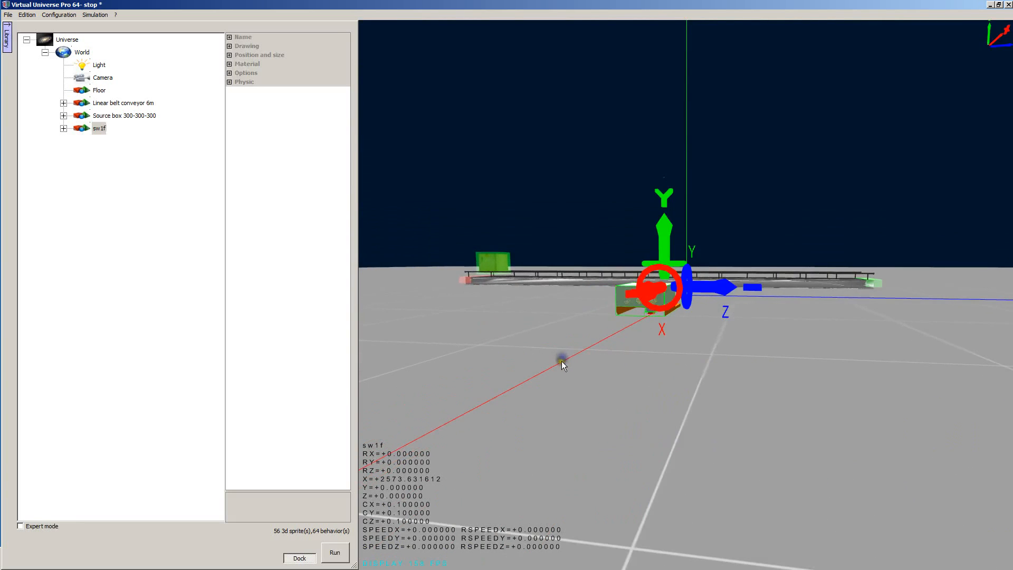
left_click_drag(720, 297, 803, 306)
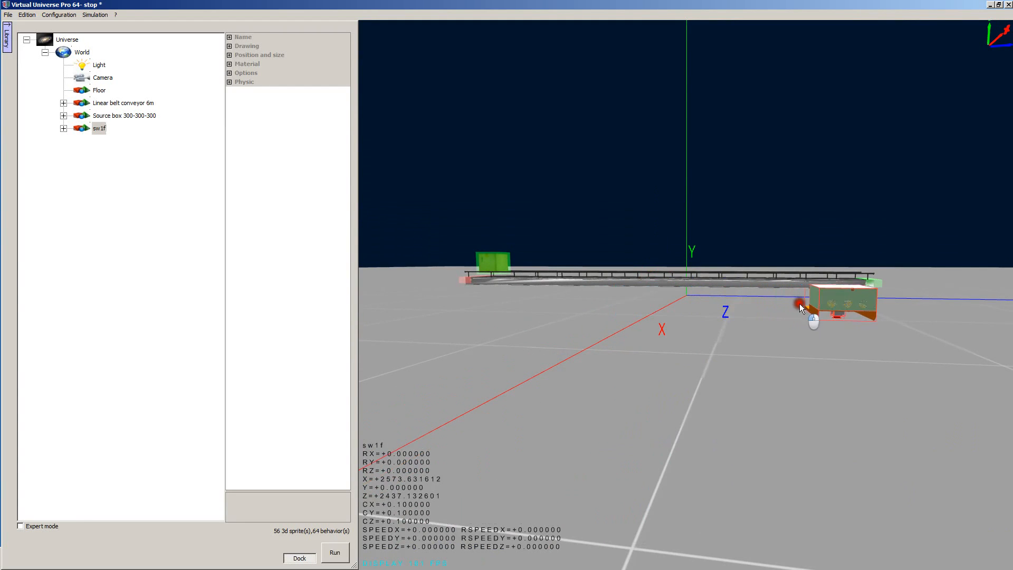
Step: Raise the pusher to about 284 along Y and shift it closer to the conveyor, to about 2520 along X
right_click_drag(803, 306, 706, 347)
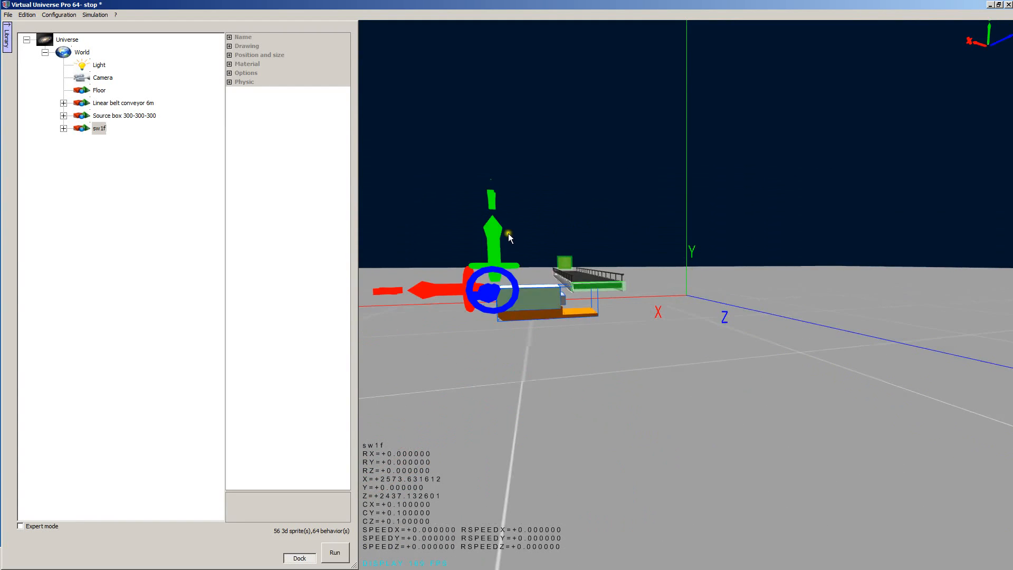
left_click_drag(497, 230, 496, 220)
scroll(630, 395, "up", 3)
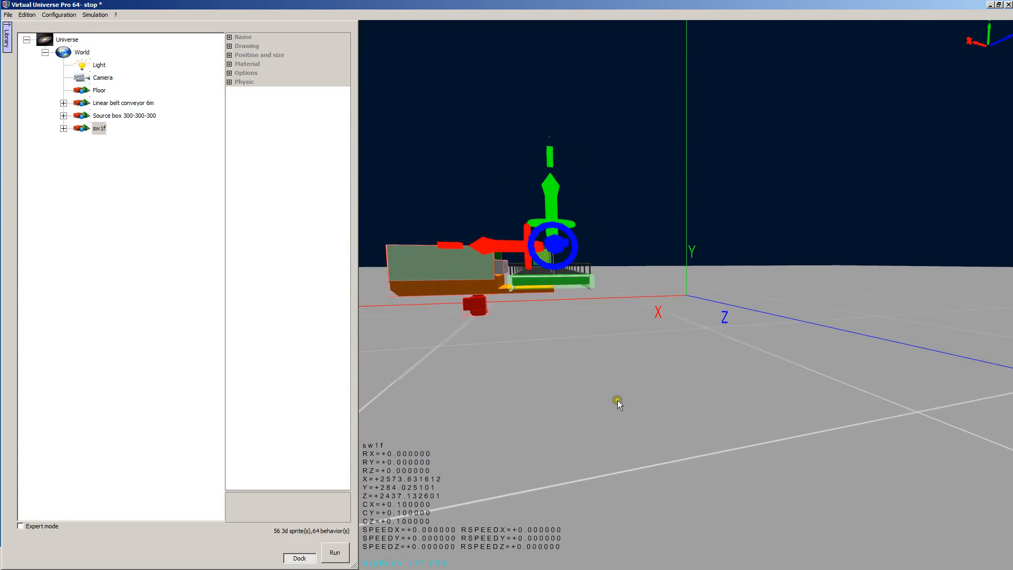
middle_click_drag(521, 397, 720, 425)
right_click_drag(720, 425, 715, 425)
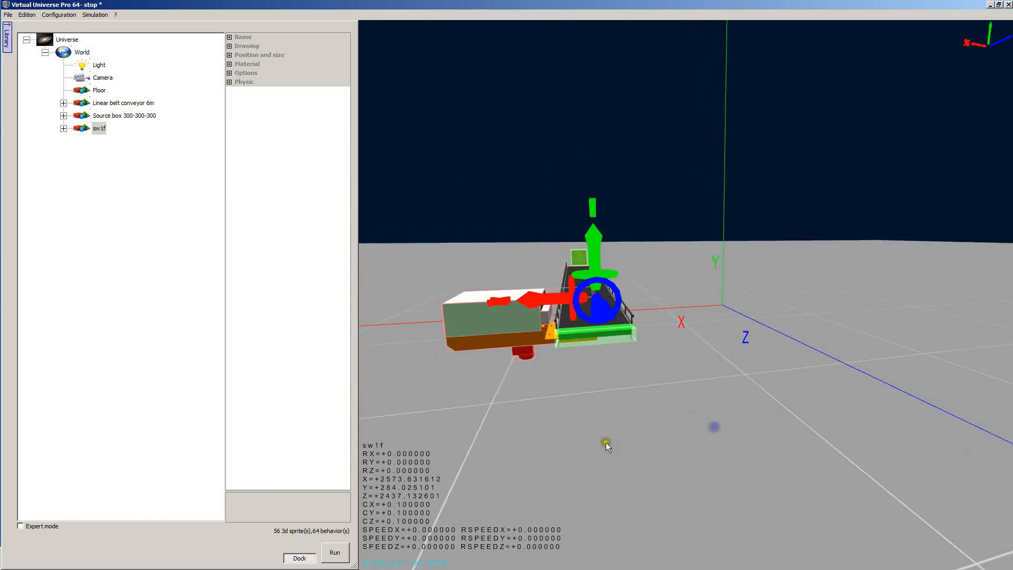
left_click(529, 302)
left_click_drag(529, 302, 541, 304)
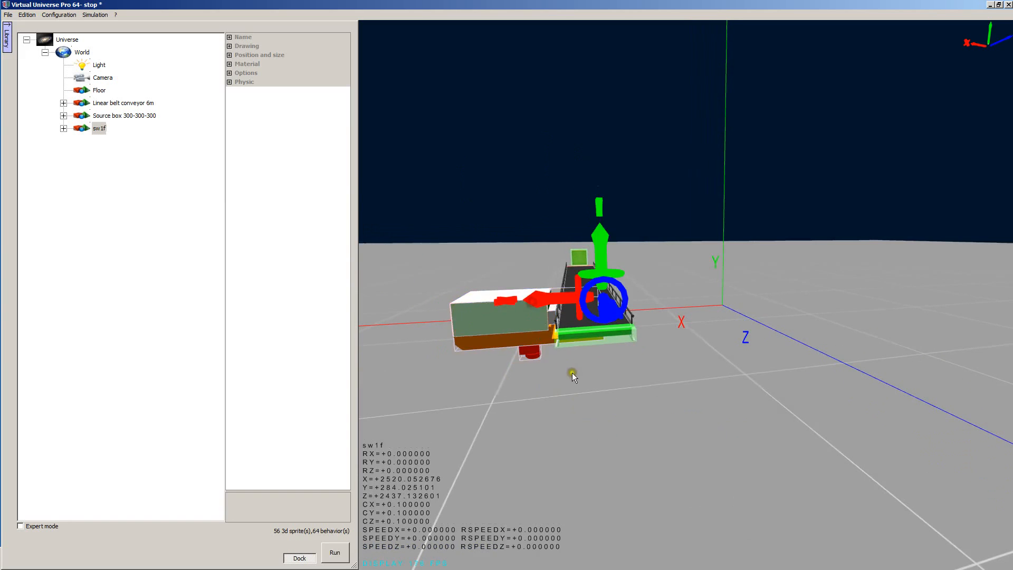
right_click_drag(572, 373, 588, 398)
scroll(576, 370, "up", 3)
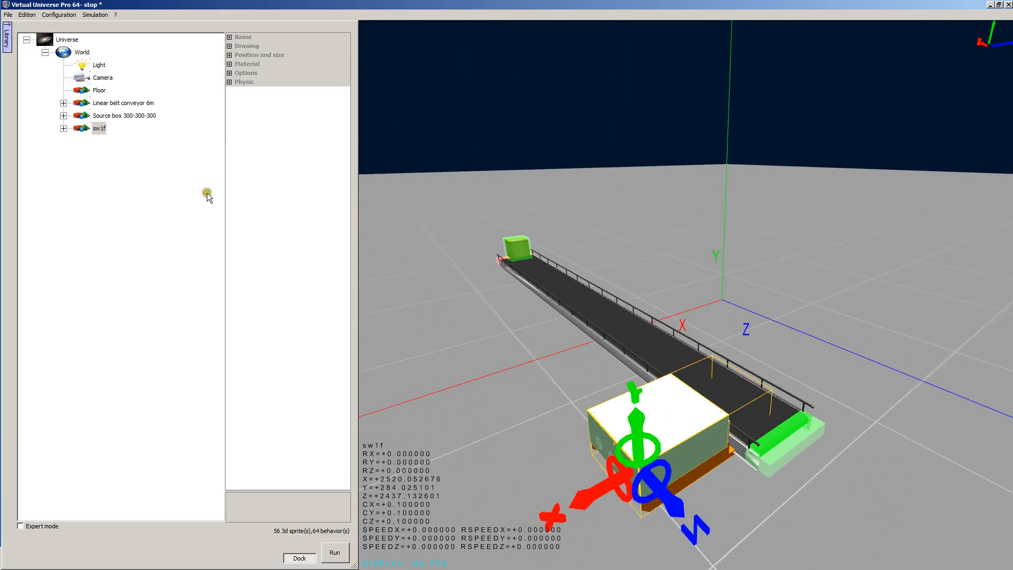
right_click_drag(415, 308, 404, 303)
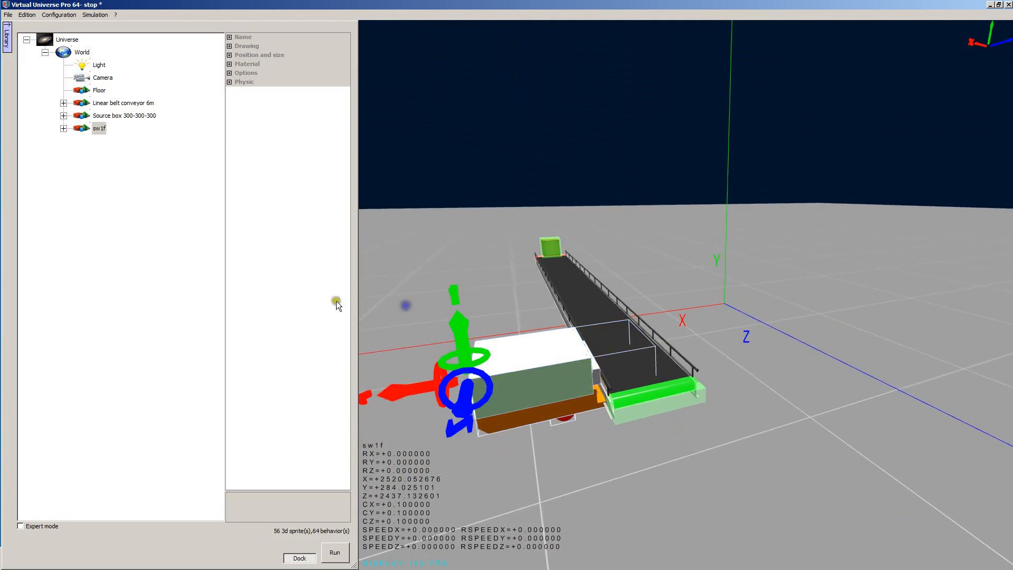
Step: Add a Detection sensor from the library's Sensors folder to World
left_click(82, 52)
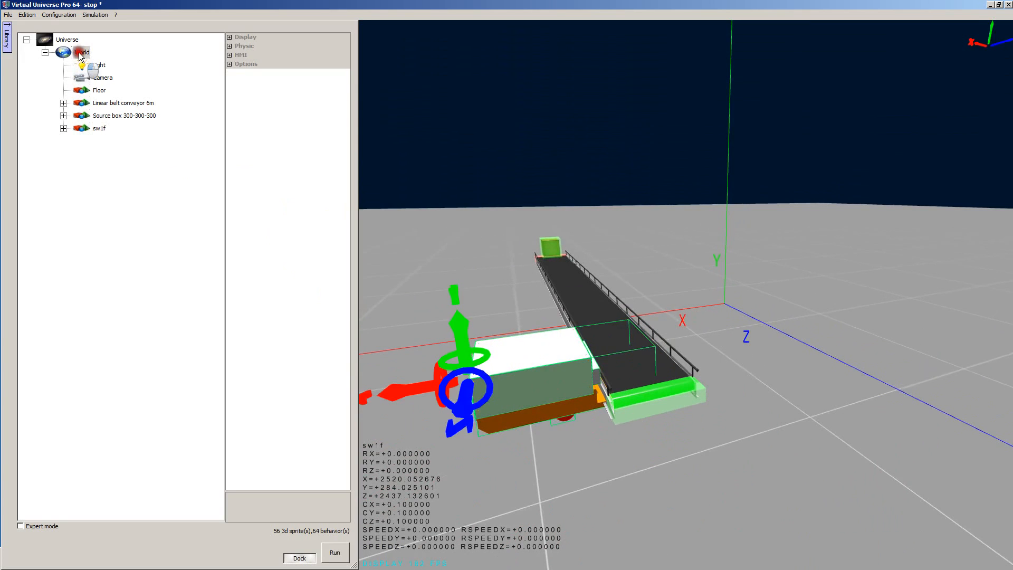
left_click(11, 45)
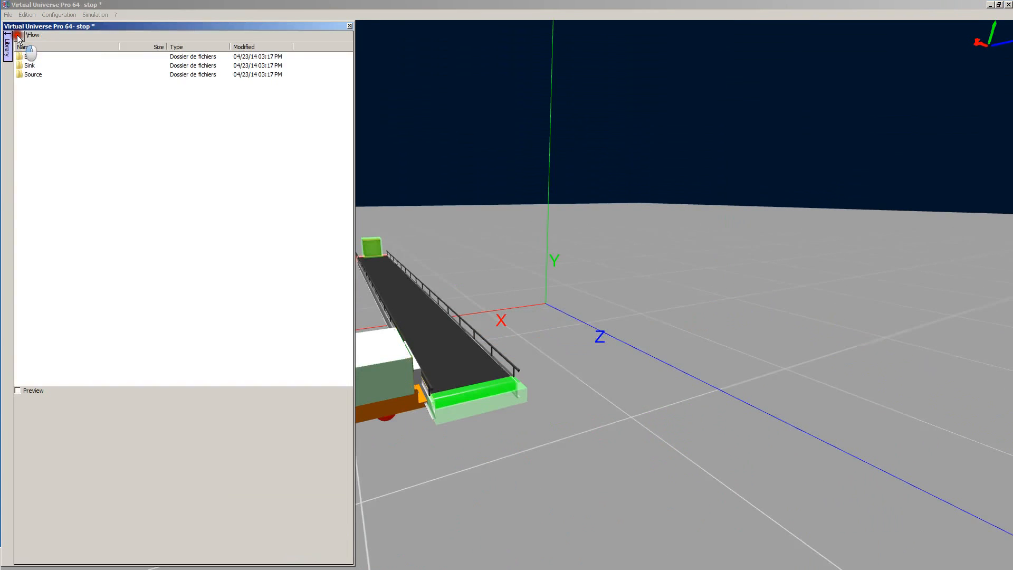
left_click(19, 37)
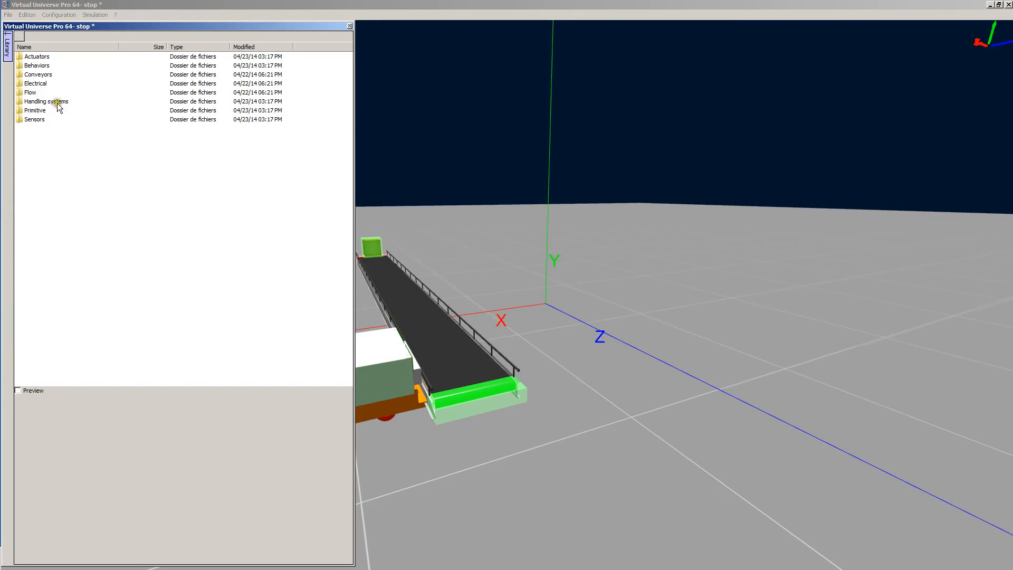
double_click(45, 120)
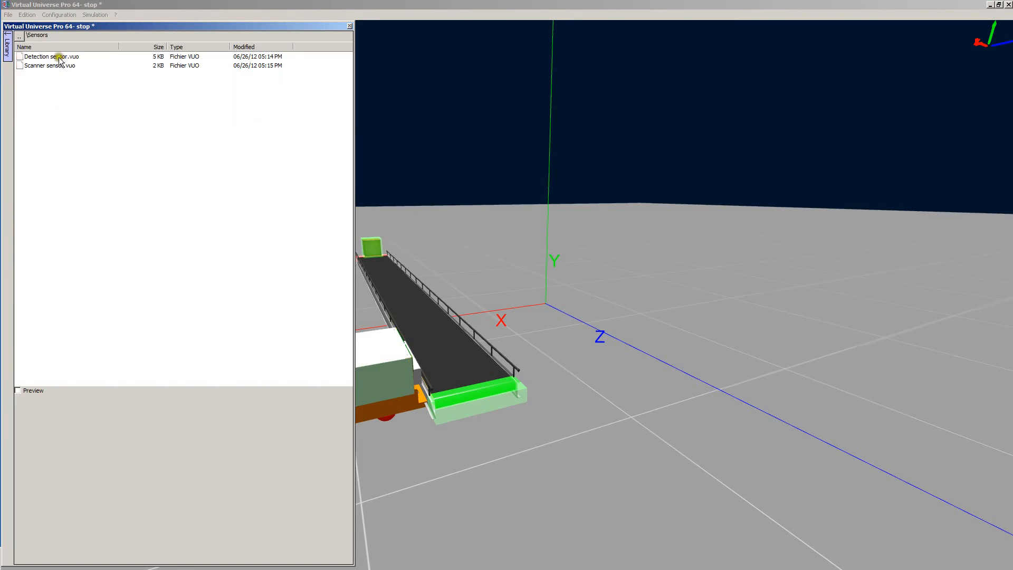
left_click_drag(59, 60, 181, 105)
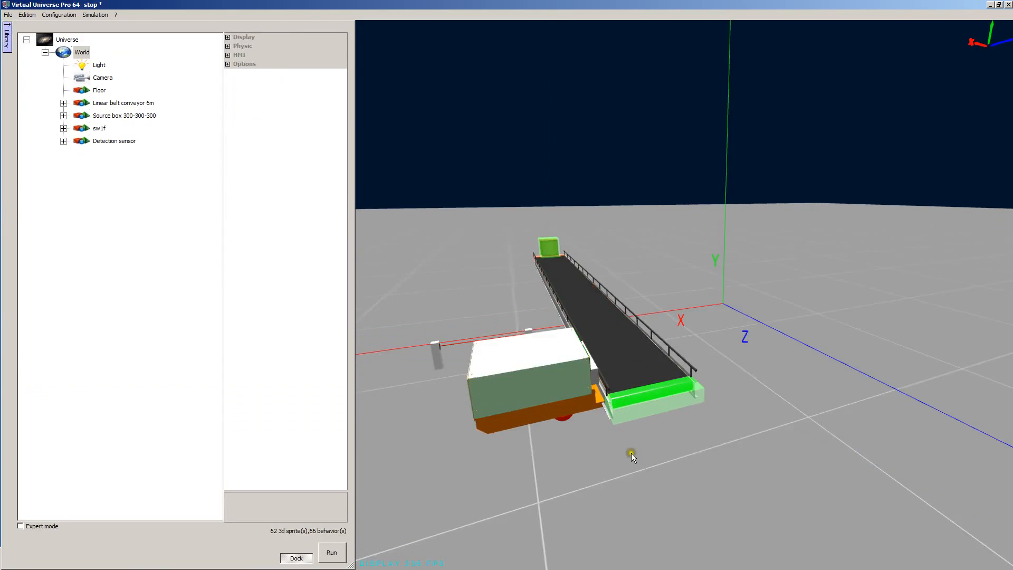
Step: Move the detection sensor along X so that its beam spans the conveyor belt just upstream of the pusher
right_click_drag(631, 453, 646, 455)
left_click(117, 136)
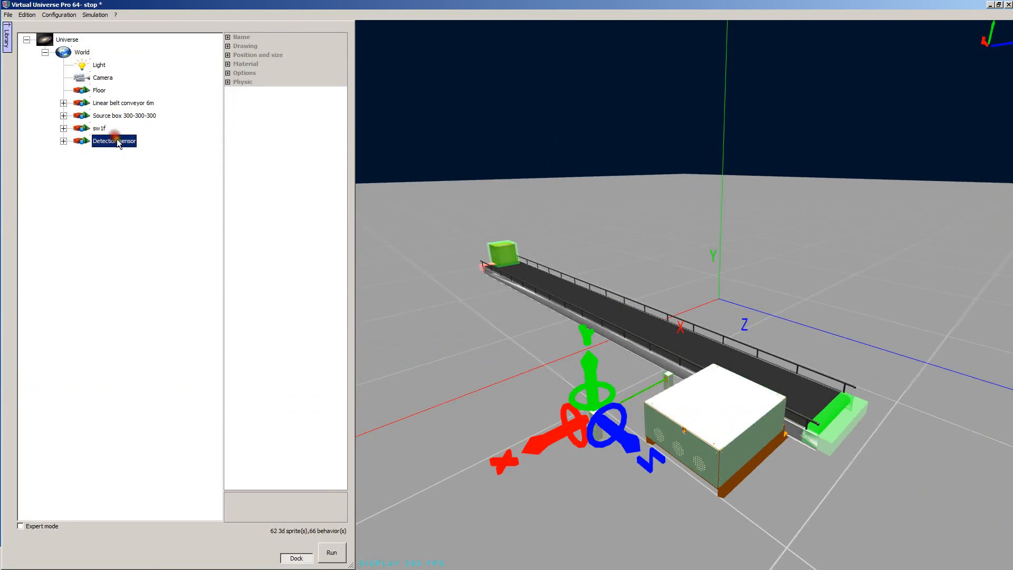
left_click_drag(528, 455, 589, 412)
mouse_move(589, 412)
right_mouse_down()
mouse_move(522, 482)
mouse_move(536, 515)
mouse_move(483, 522)
right_mouse_up()
middle_click_drag(486, 358, 953, 453)
scroll(674, 414, "up", 4)
scroll(676, 415, "up", 2)
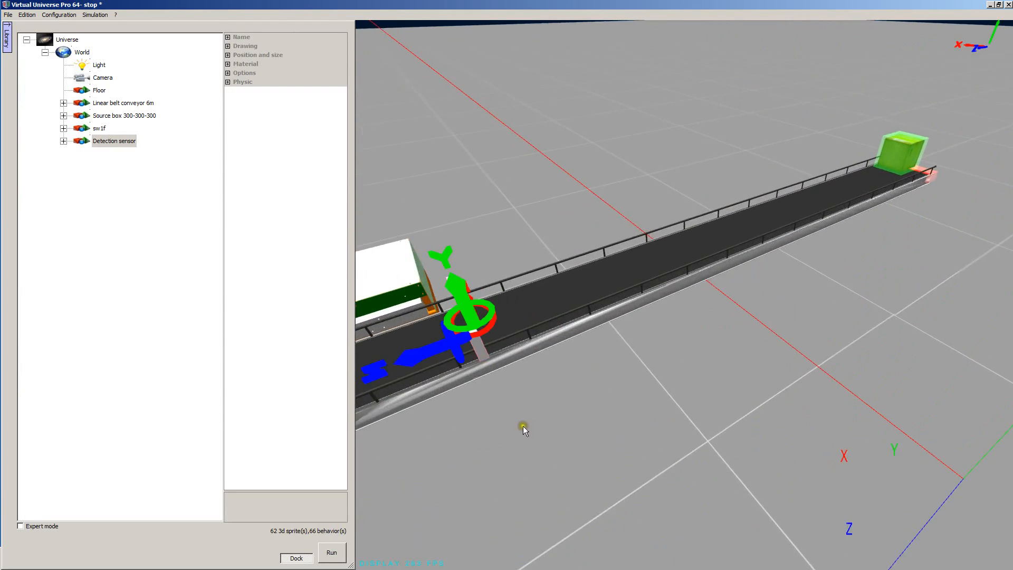
middle_click_drag(524, 426, 743, 426)
right_click_drag(645, 449, 688, 439)
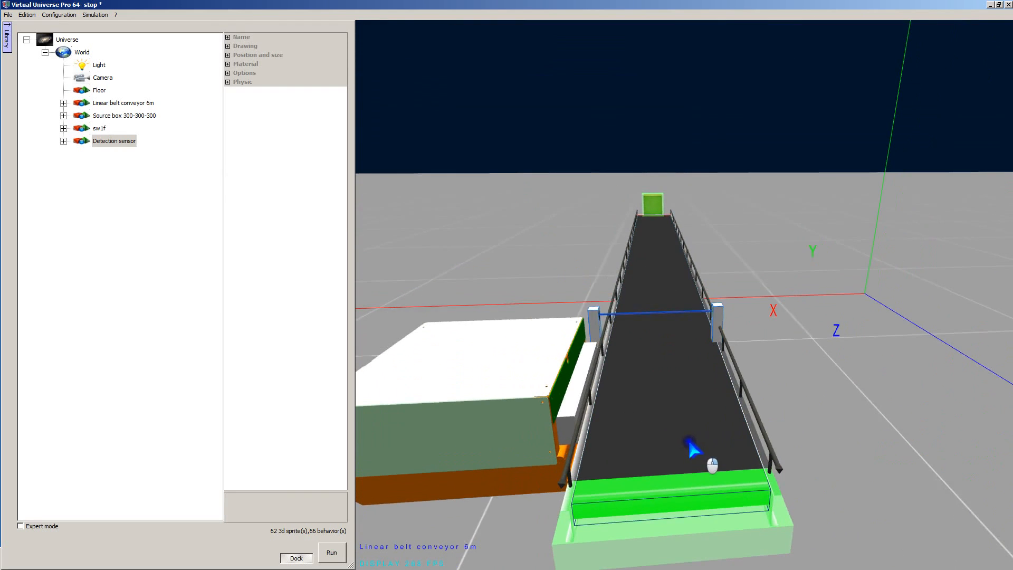
left_click(525, 315)
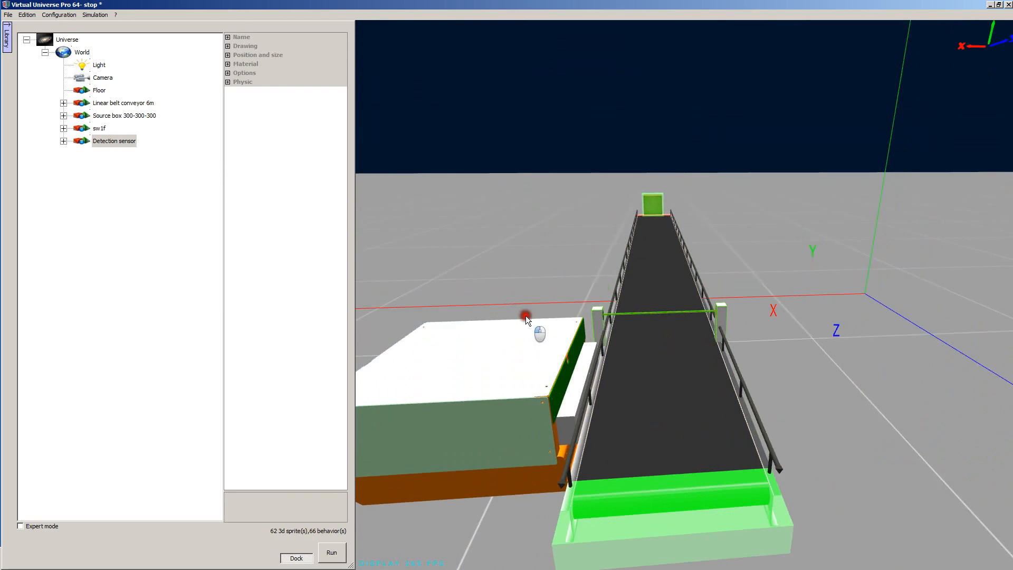
right_click_drag(527, 316, 752, 464)
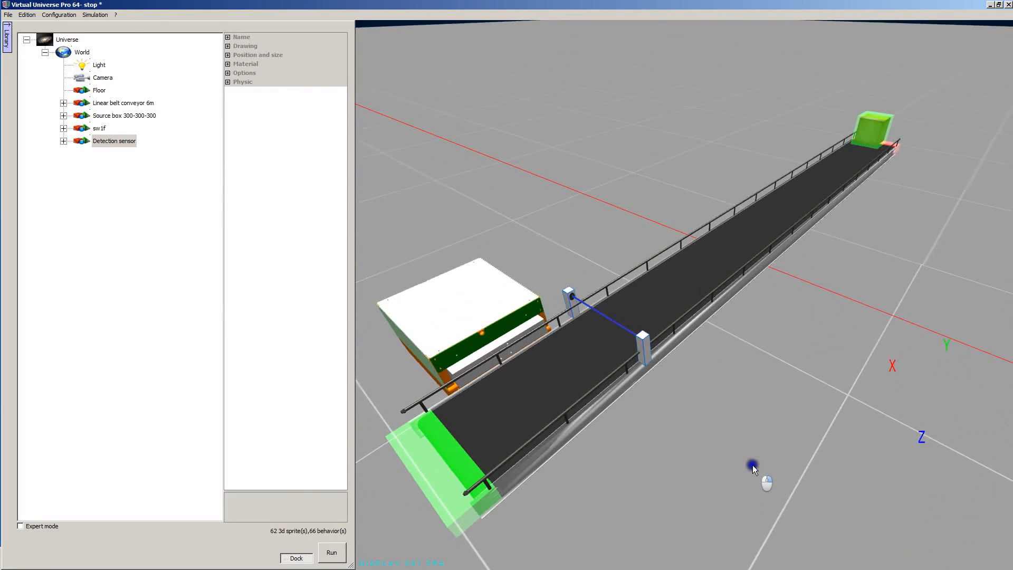
Step: Run the simulation, expand the detection sensor's sensor beam to watch its behavior values in a widened tree as boxes pass, and stop it
left_click(327, 552)
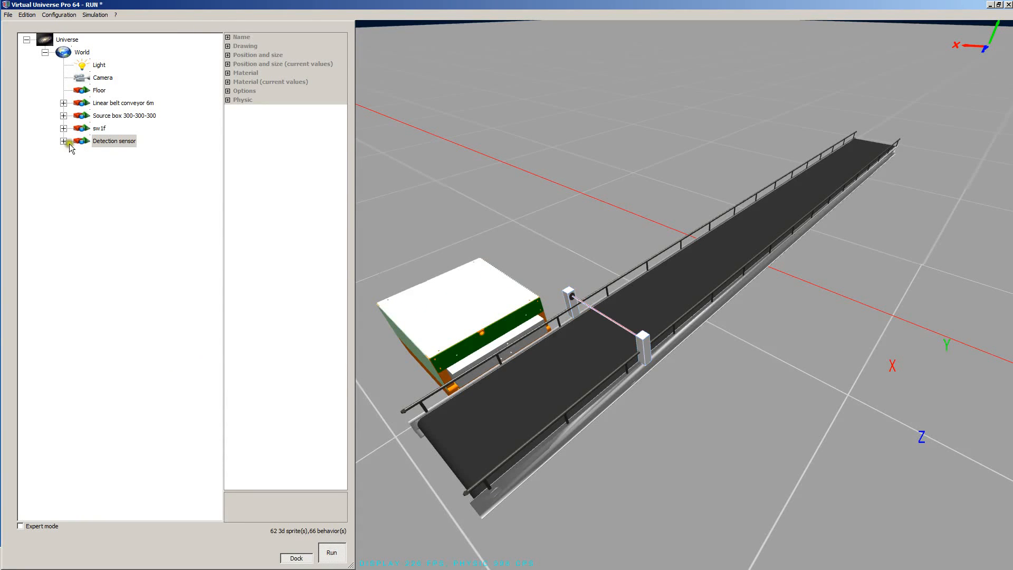
left_click(64, 141)
left_click(82, 154)
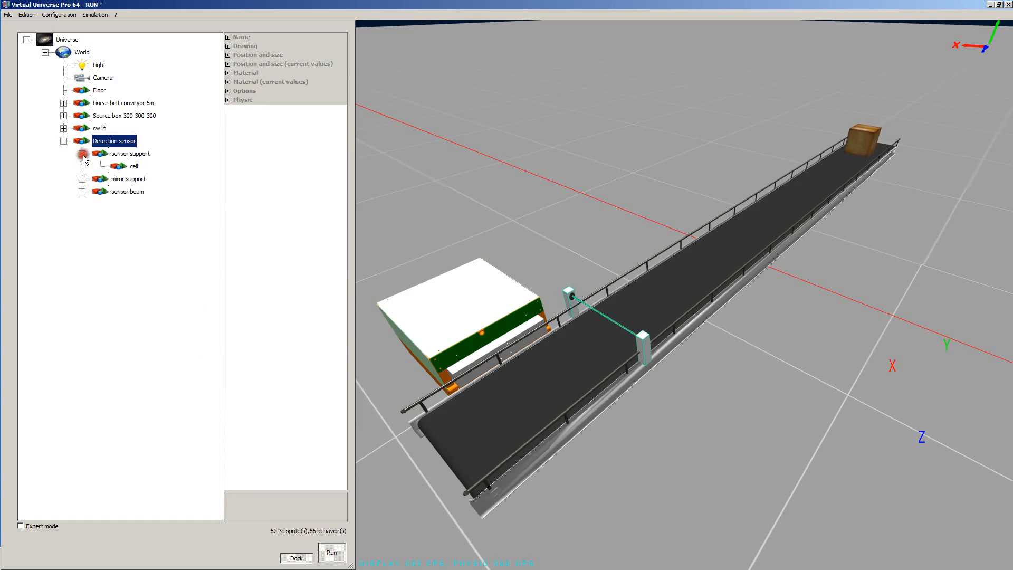
left_click(82, 191)
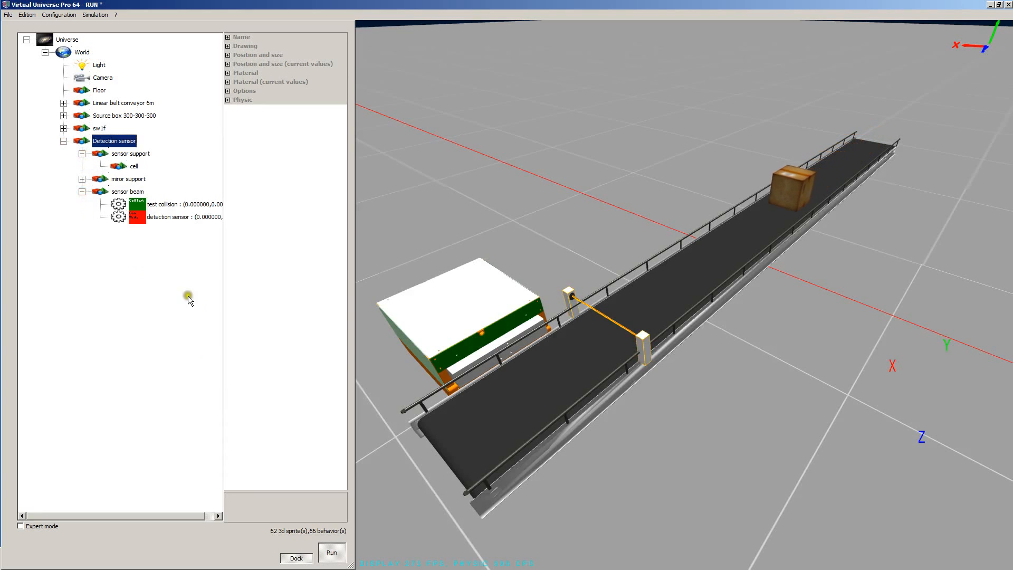
left_click_drag(223, 316, 292, 320)
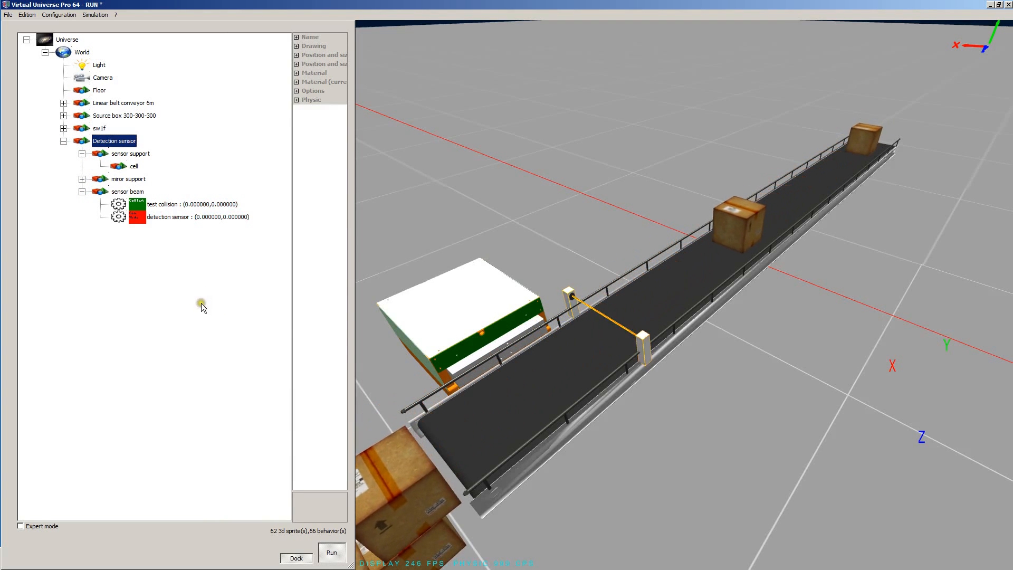
left_click(336, 552)
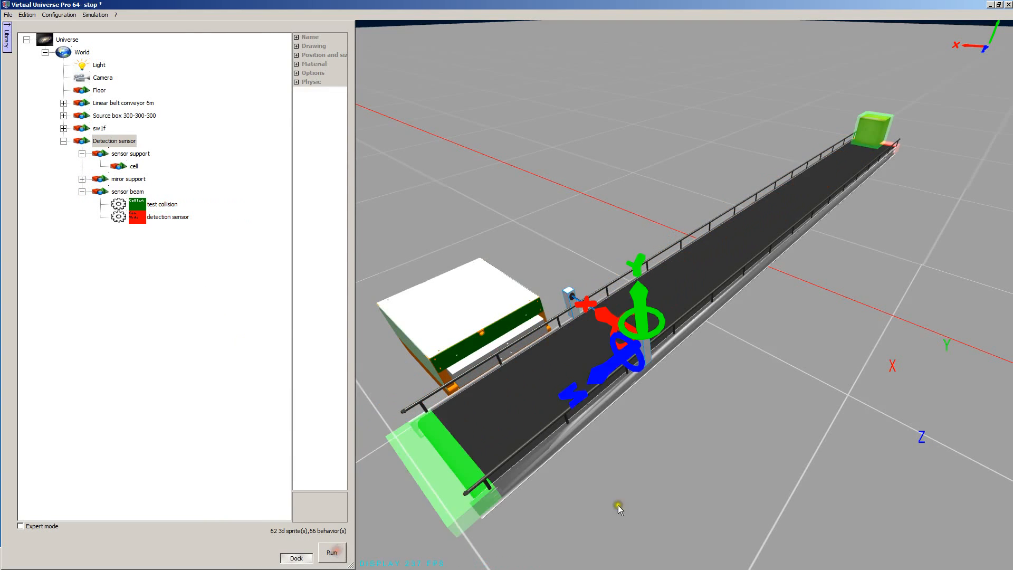
right_click_drag(619, 505, 597, 509)
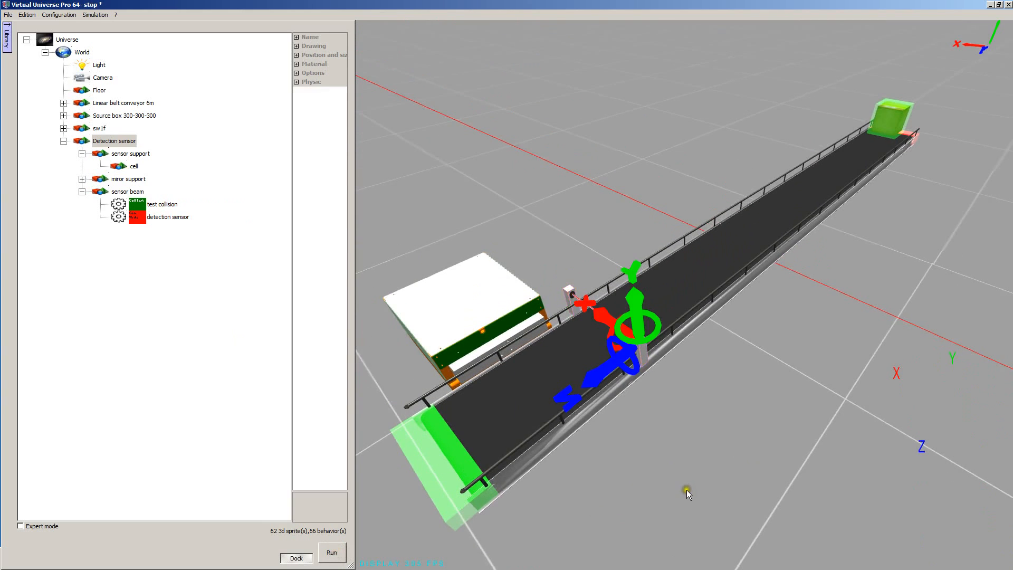
right_click_drag(670, 494, 660, 494)
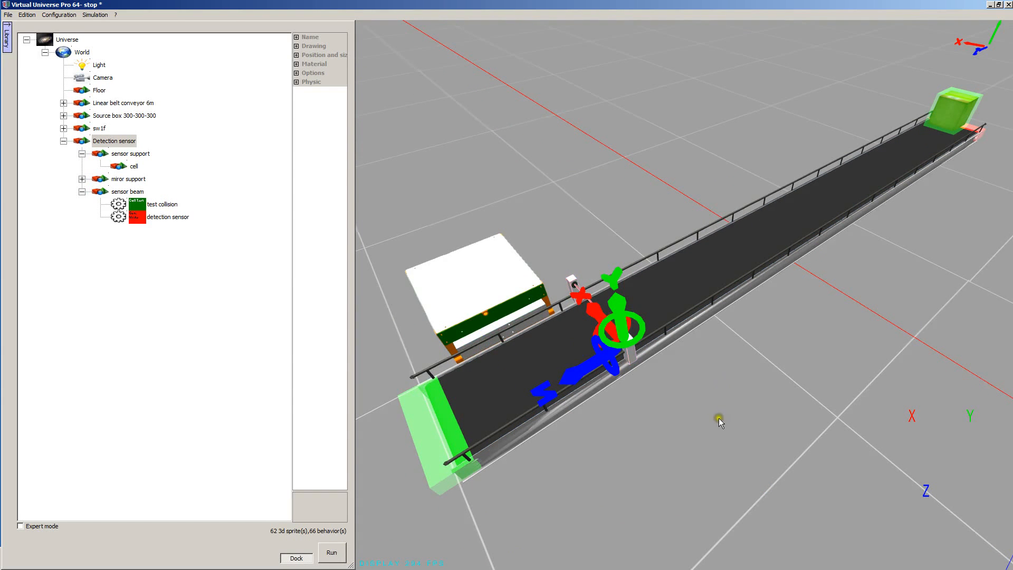
Step: Add a controller to World
right_click_drag(719, 418, 679, 424)
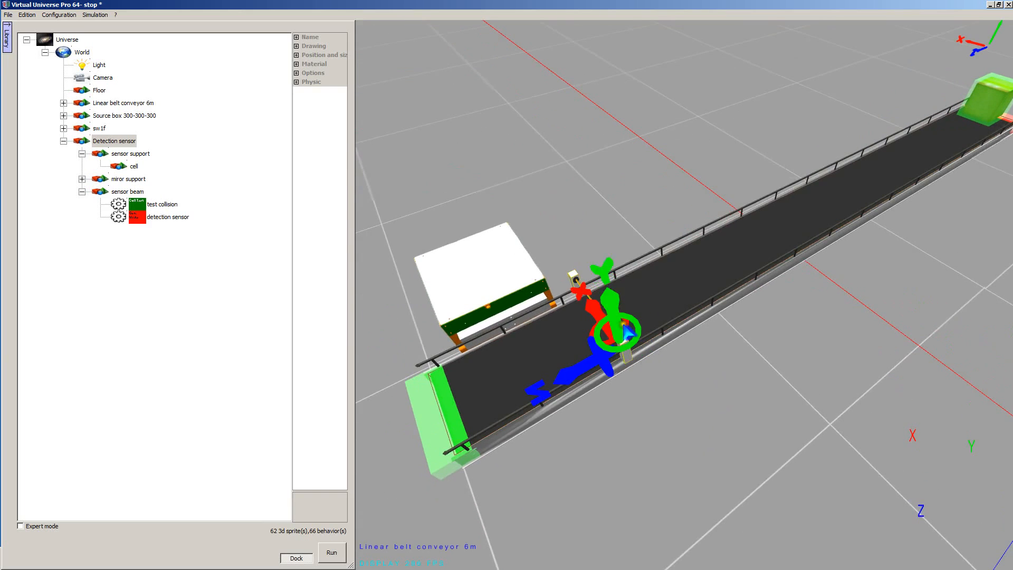
left_click(79, 52)
right_click(79, 54)
mouse_move(105, 60)
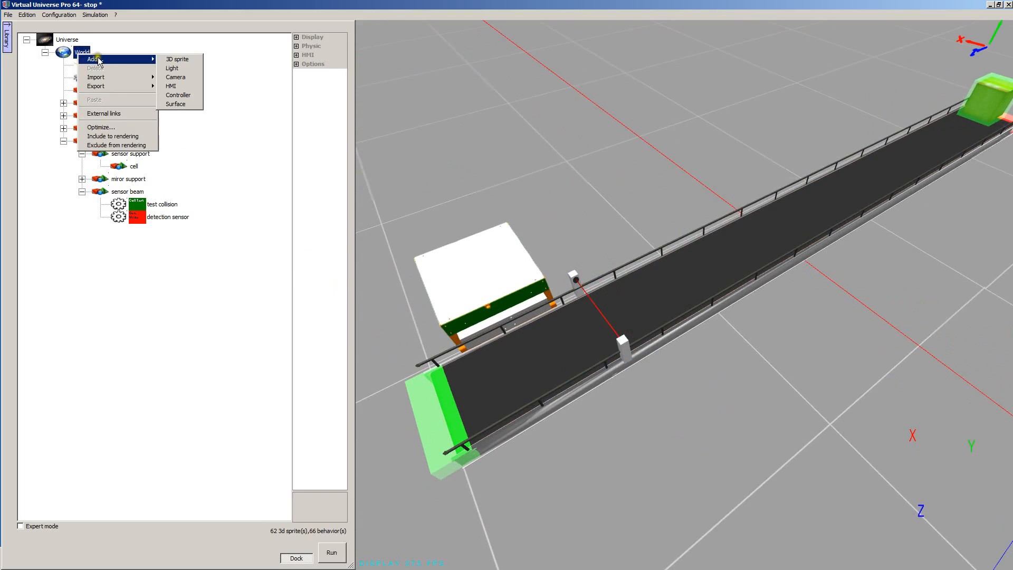
left_click(171, 97)
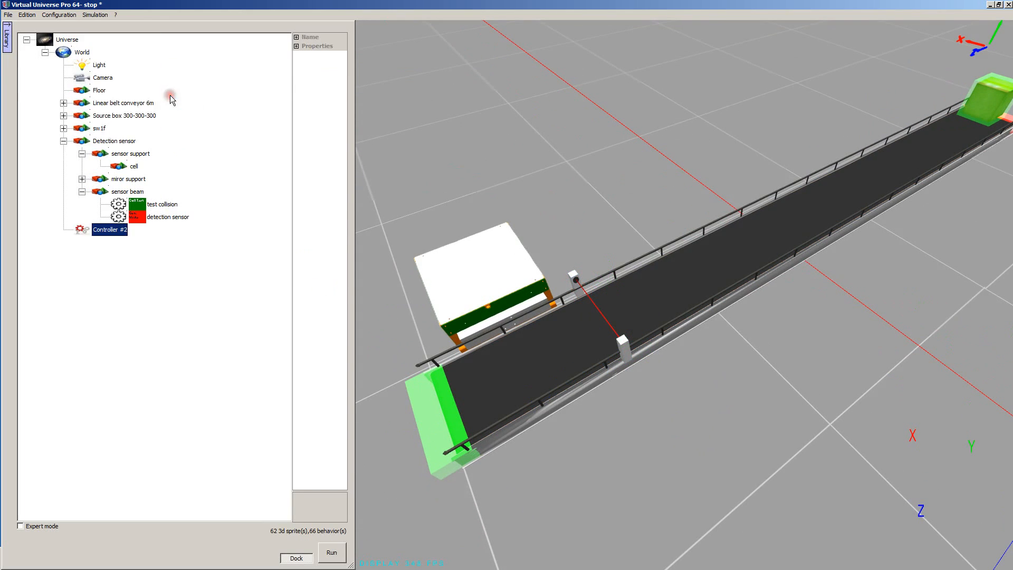
Step: Open the new controller's editor and add program page Page #1 in the Fbd/Sfc language, keeping it always executed
double_click(107, 232)
left_click_drag(407, 130, 182, 227)
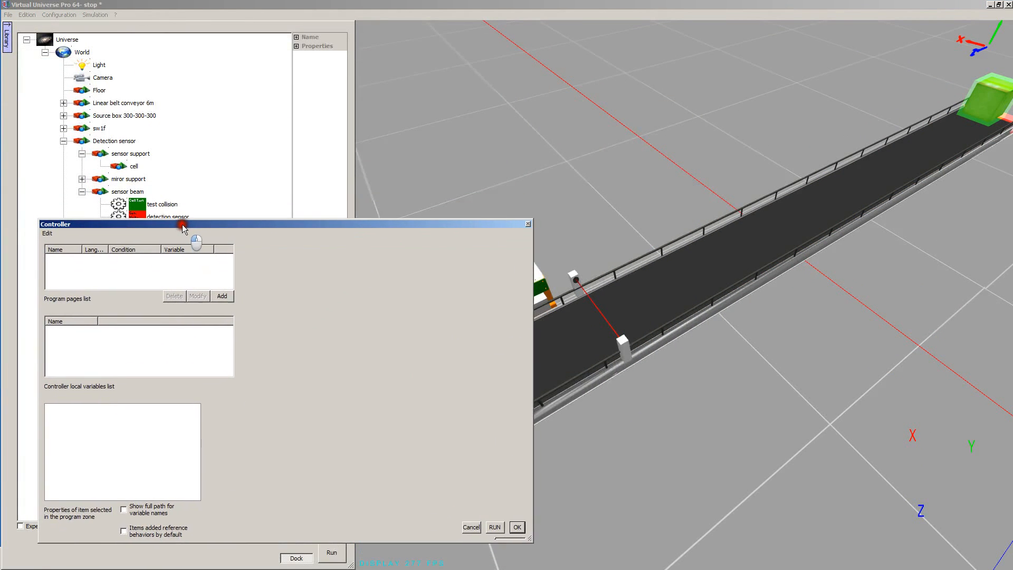
left_click(221, 297)
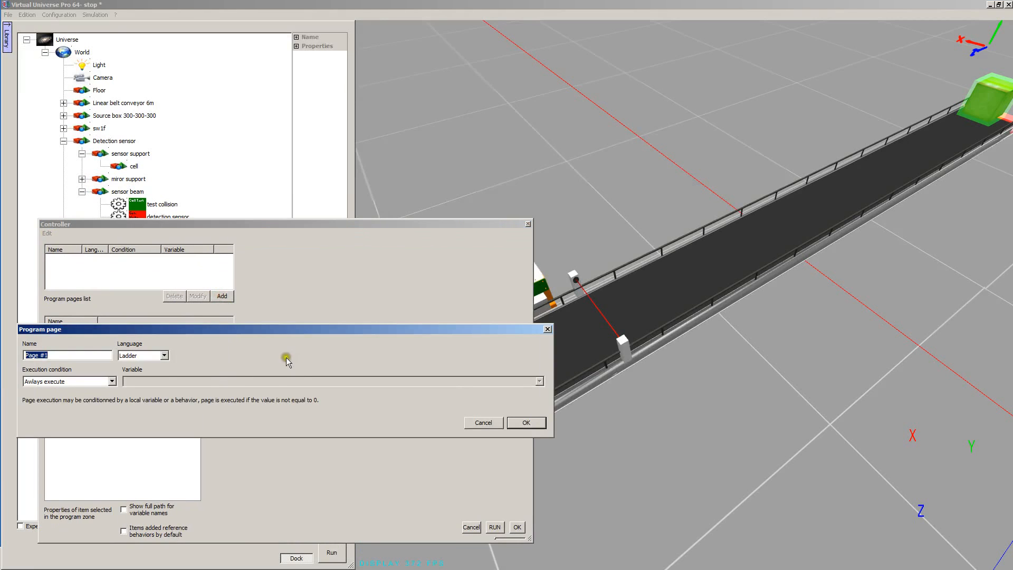
left_click(165, 358)
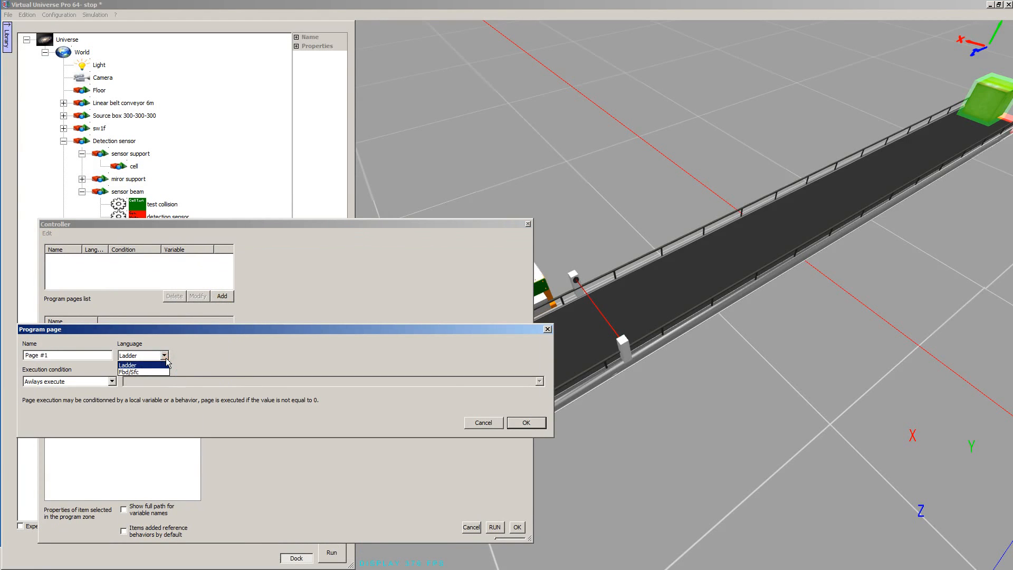
left_click(151, 372)
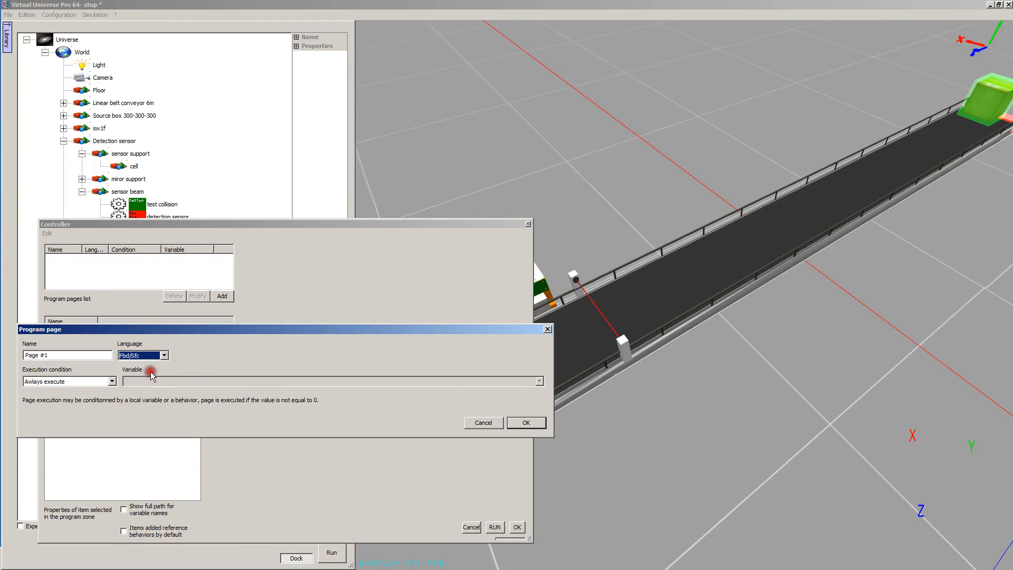
left_click(534, 422)
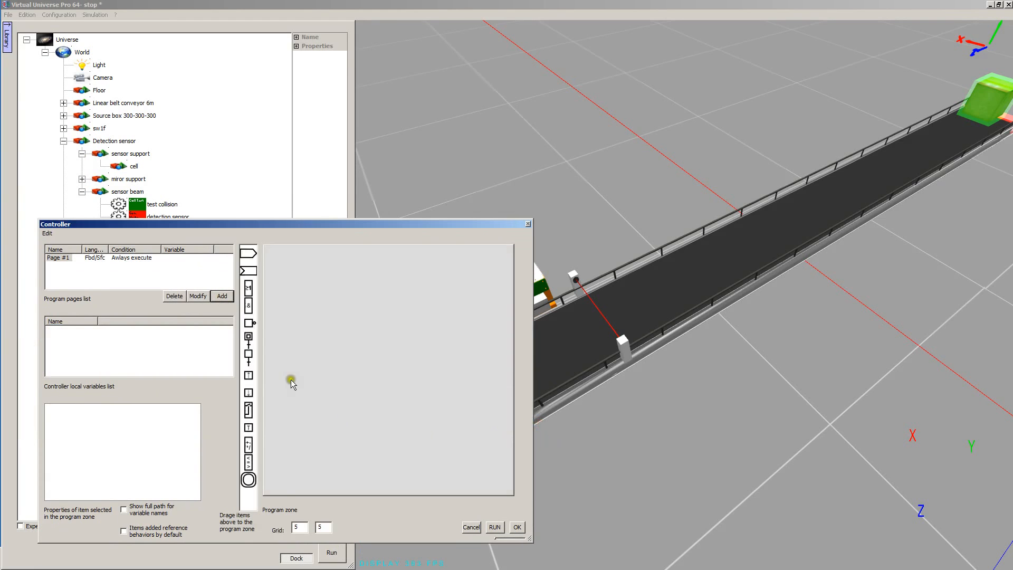
Step: Place an initial step in the program zone and beside it an input block bound to the sensor beam's detection sensor behavior
left_click_drag(248, 339, 336, 275)
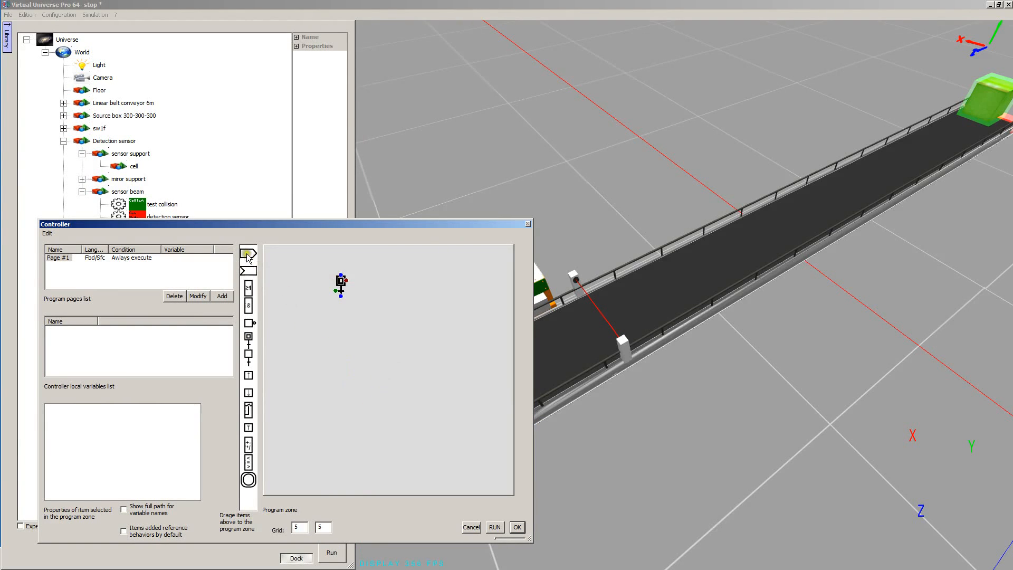
left_click_drag(247, 257, 281, 294)
left_click(291, 296)
left_click(184, 417)
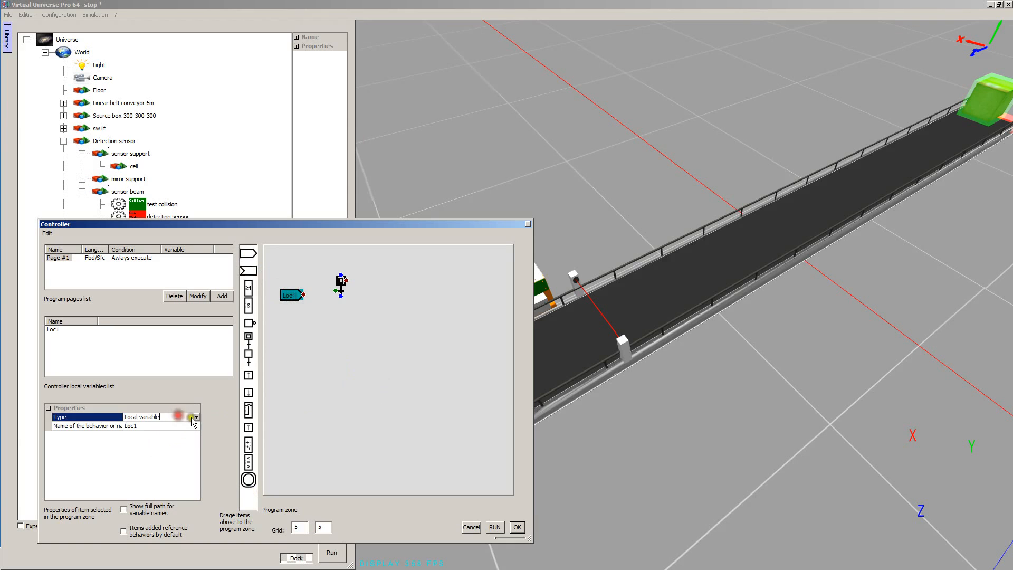
left_click(188, 419)
left_click(143, 426)
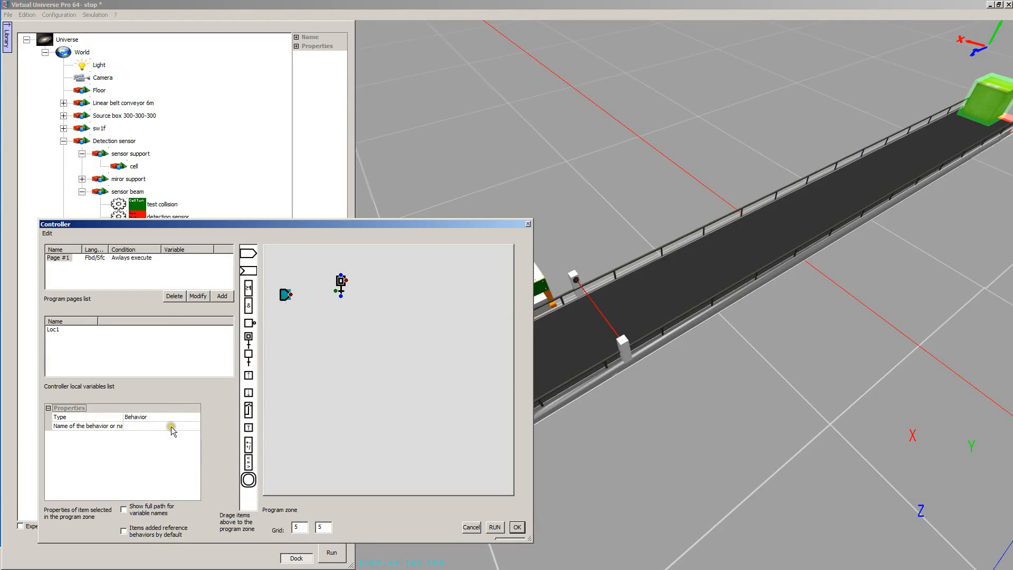
left_click(170, 426)
left_click(196, 426)
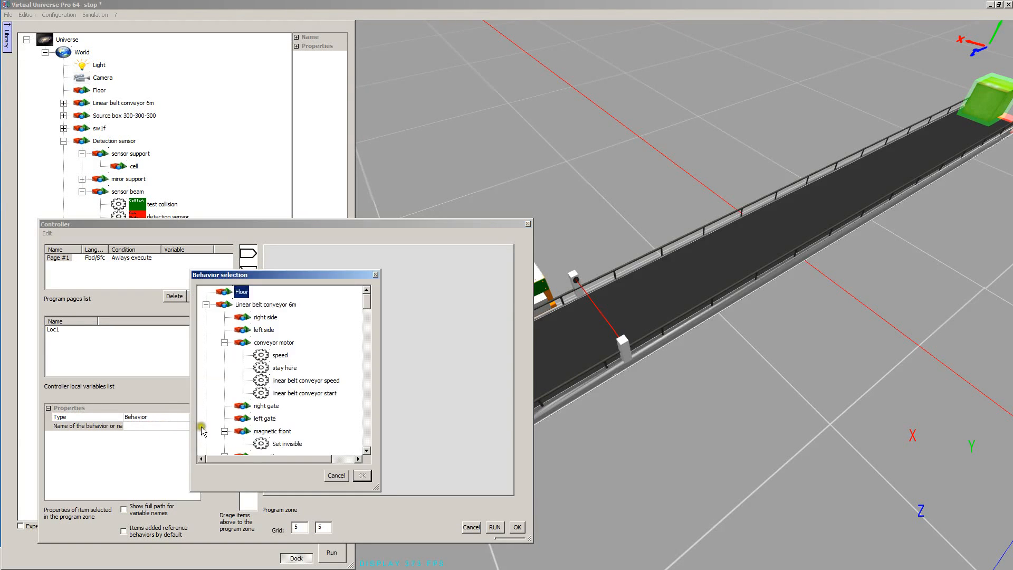
left_click_drag(368, 308, 378, 456)
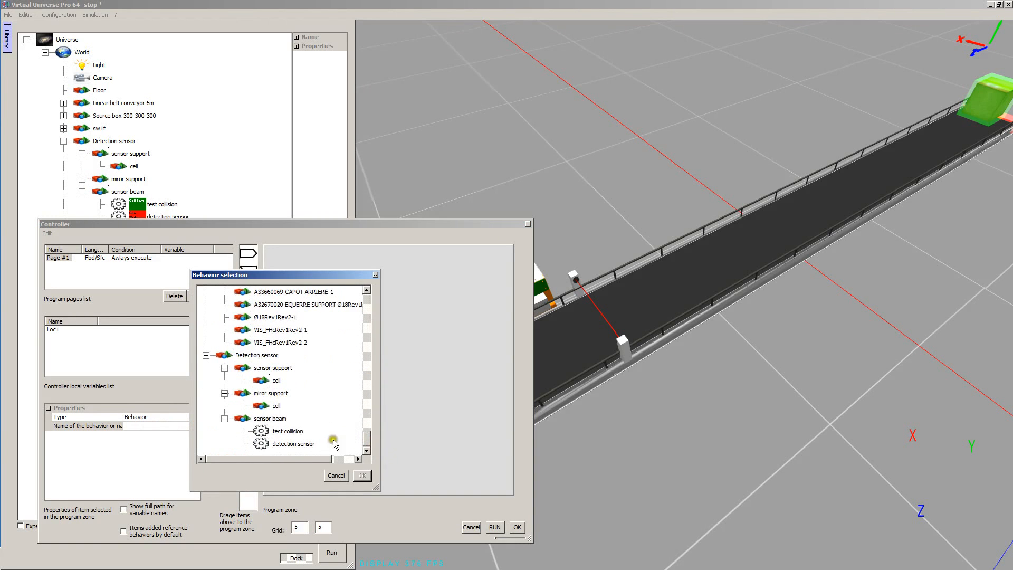
left_click(284, 444)
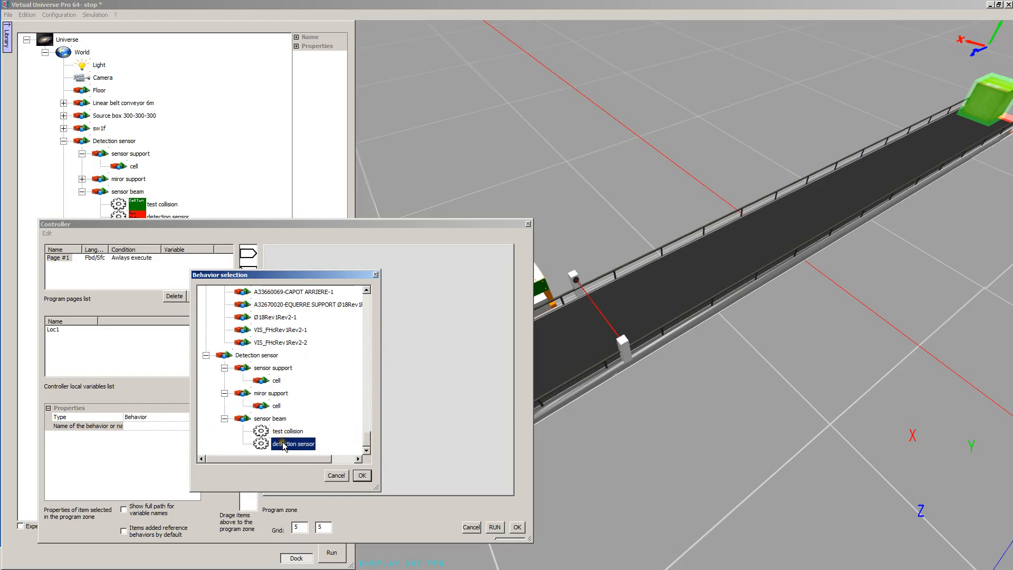
left_click(363, 476)
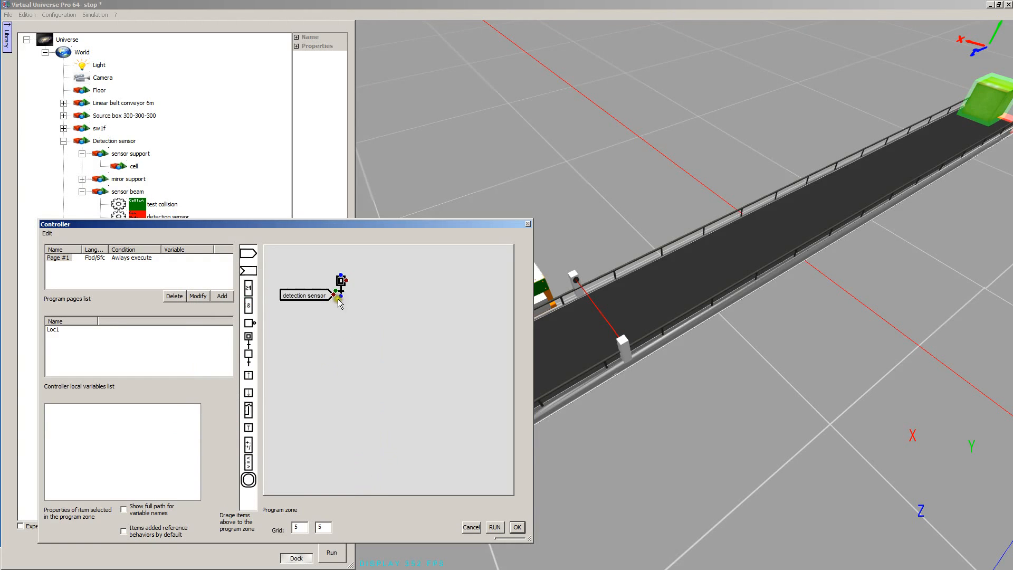
Step: Connect the detection sensor input to the initial step's transition and add a second step beneath it, linked back in a loop
left_click_drag(341, 288, 363, 294)
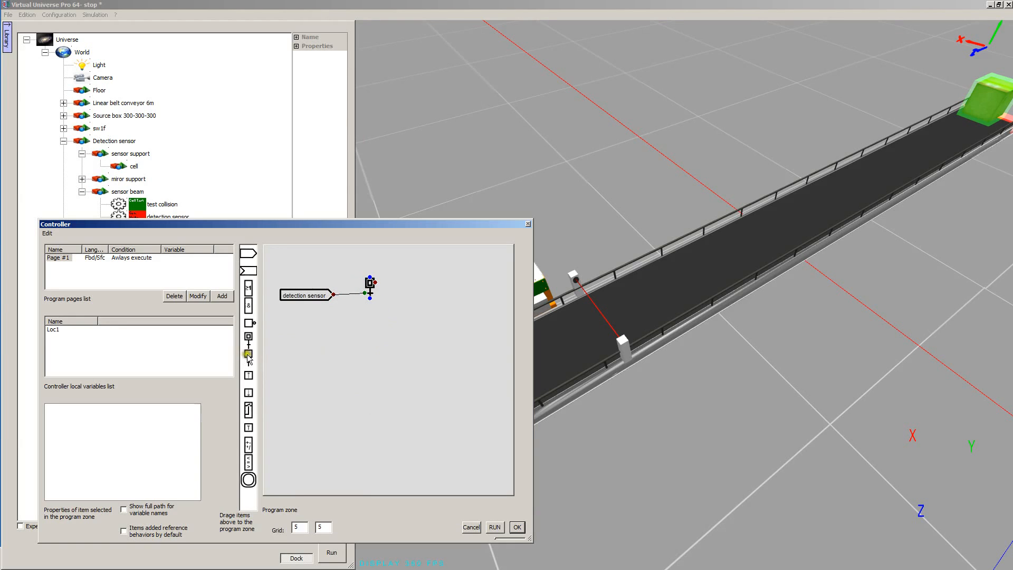
mouse_move(249, 358)
left_mouse_down()
mouse_move(359, 339)
mouse_move(371, 318)
mouse_move(377, 331)
mouse_move(366, 342)
mouse_move(370, 276)
left_mouse_up()
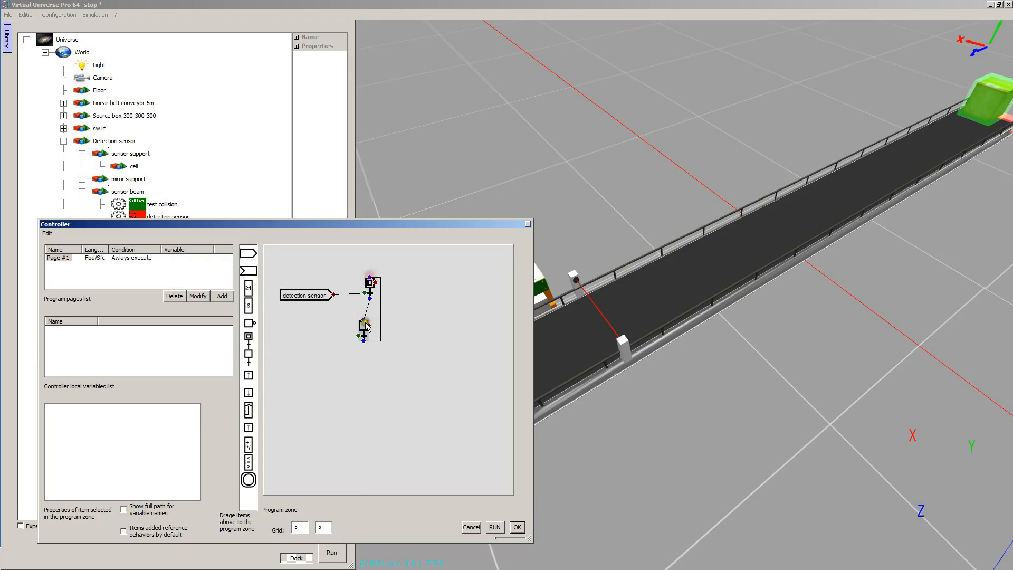
left_click_drag(366, 331, 373, 334)
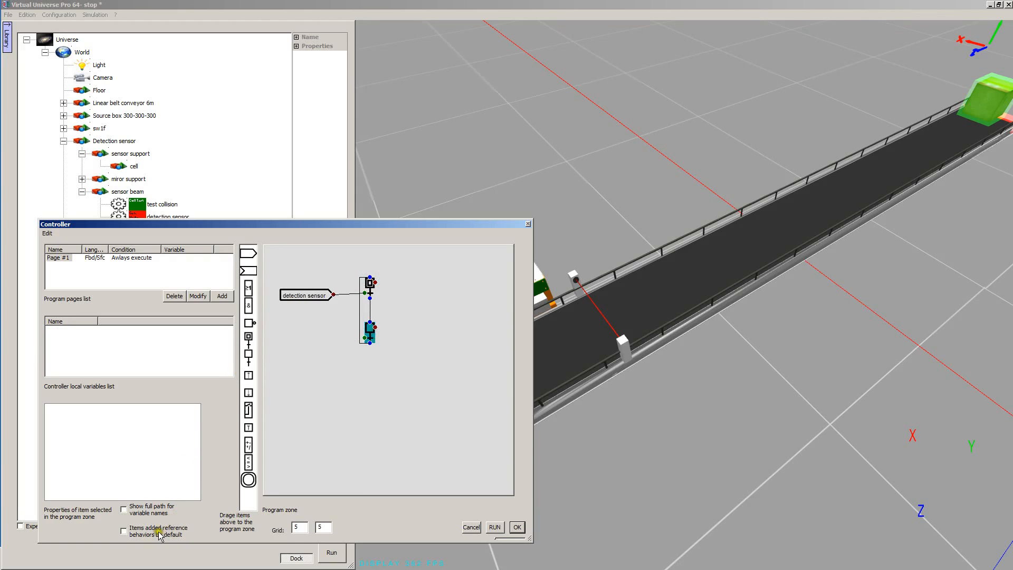
Step: With added items referencing behaviors by default, add an output block for A33660065-ENVELOPPE RATEAU-1's move behavior and connect the second step to it
left_click_drag(250, 274, 409, 330)
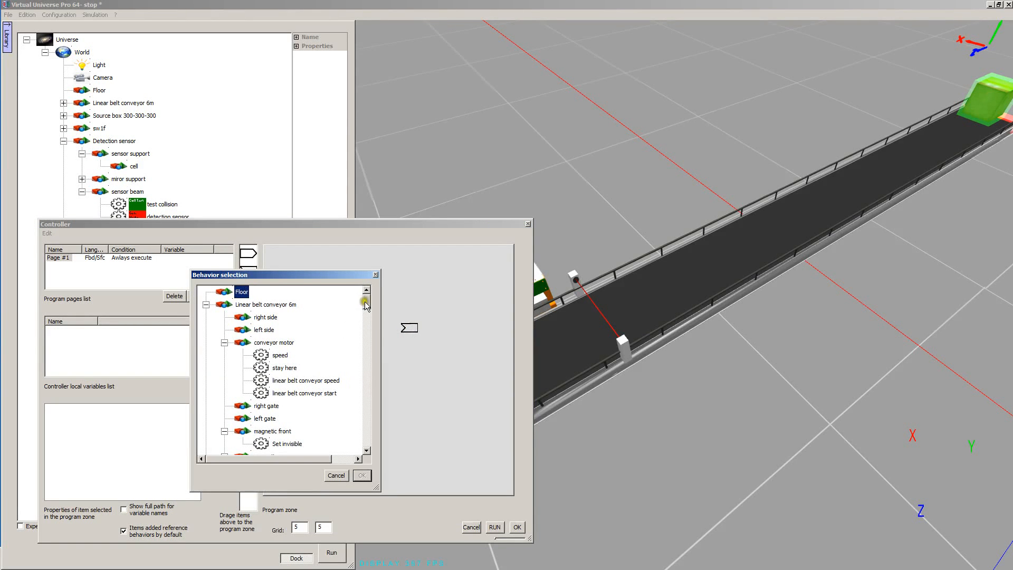
left_click_drag(366, 305, 371, 414)
left_click(278, 381)
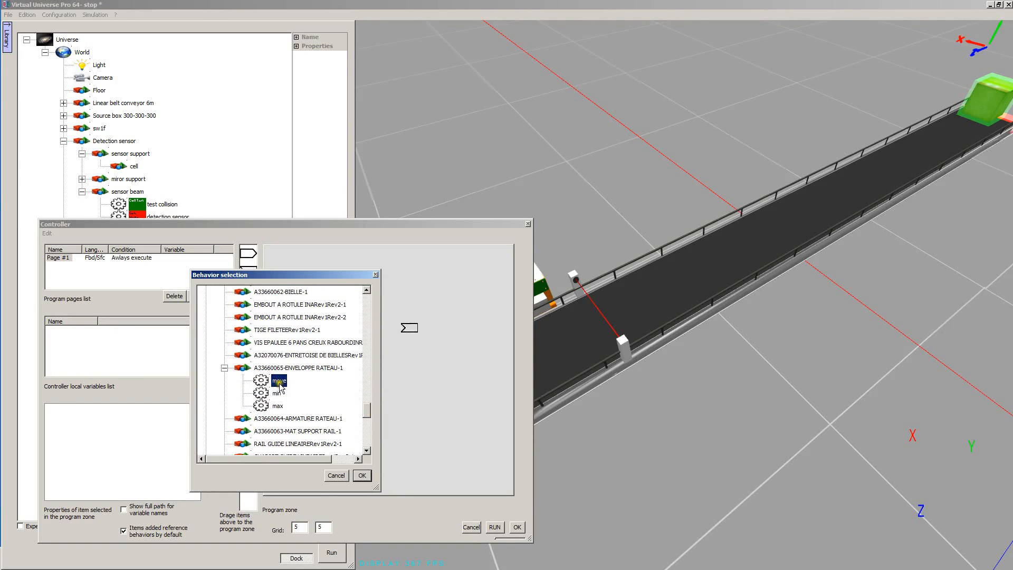
left_click(362, 477)
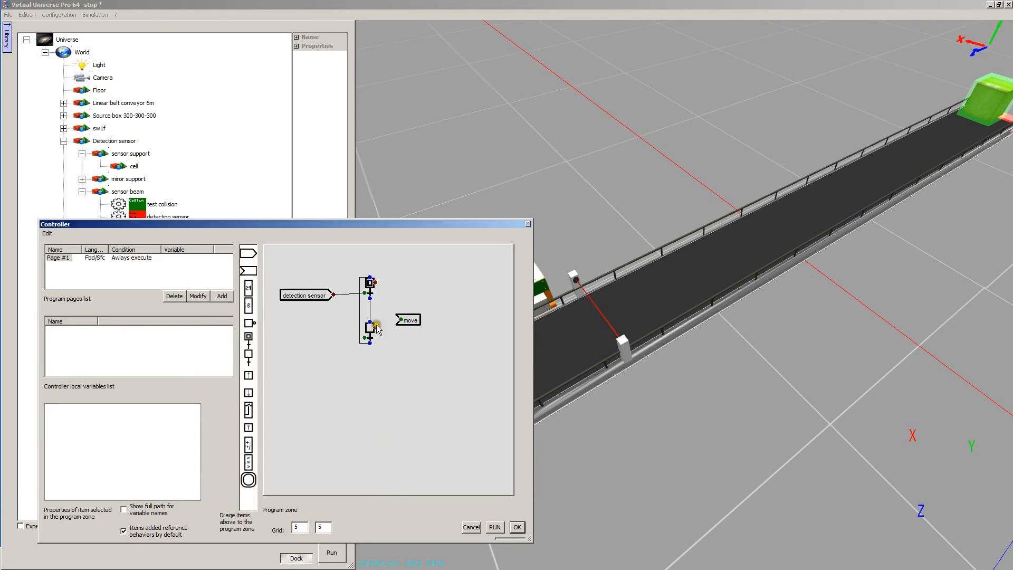
left_click_drag(375, 328, 423, 330)
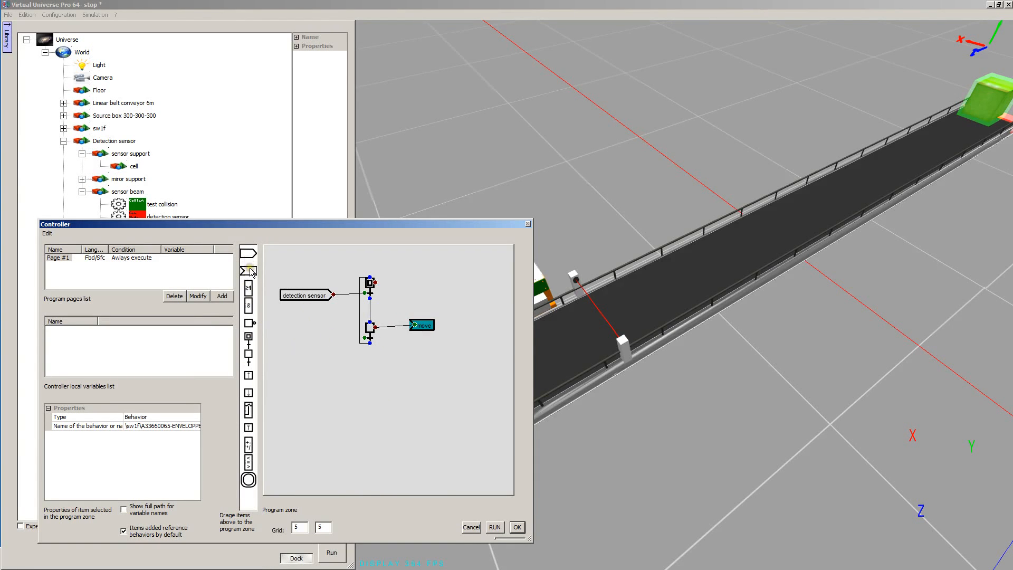
Step: Add an input block for A33660065-ENVELOPPE RATEAU-1's max behavior and connect it to the second step's transition
left_click_drag(251, 272, 309, 330)
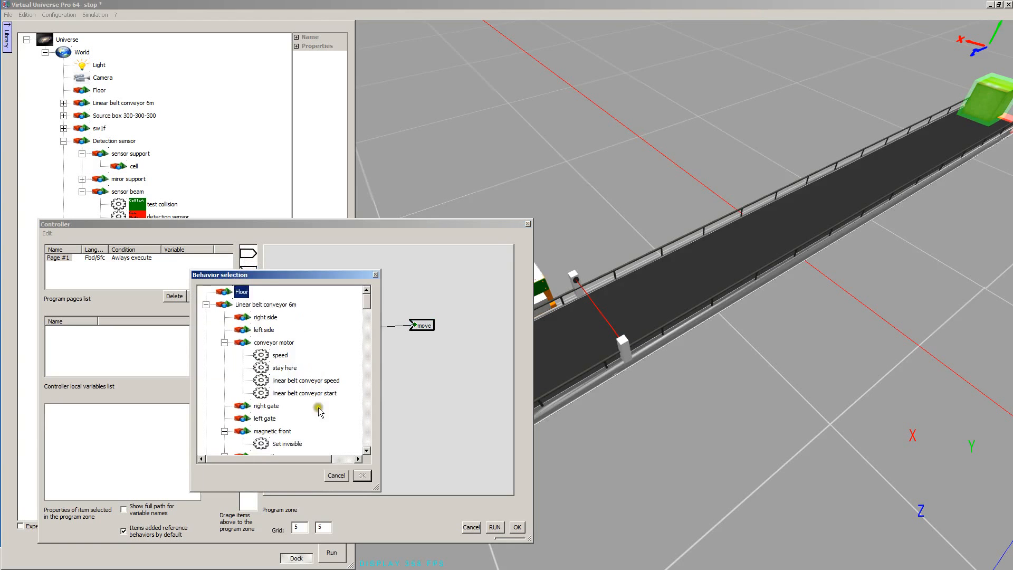
left_click_drag(366, 300, 367, 416)
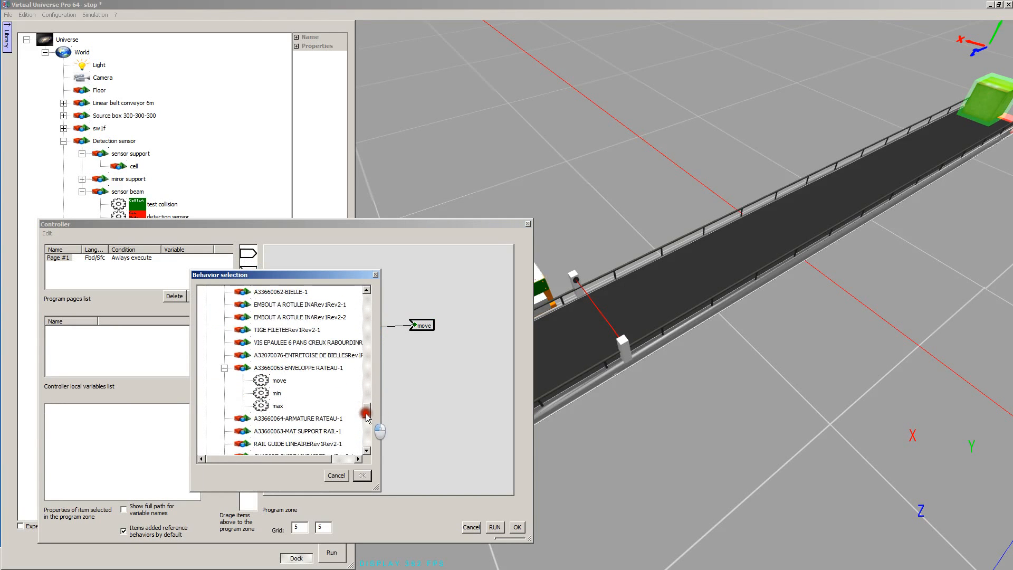
left_click(273, 407)
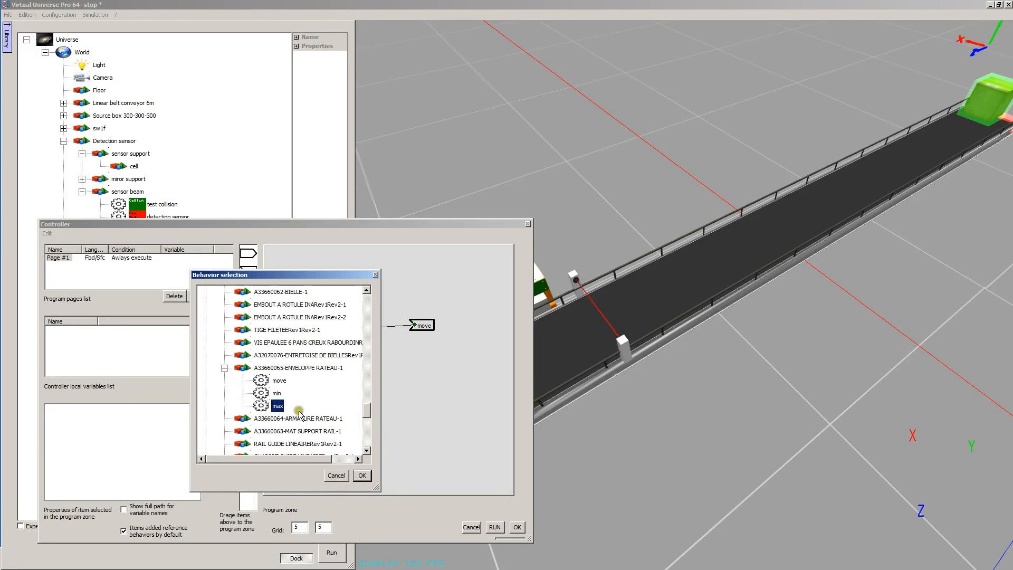
left_click(363, 476)
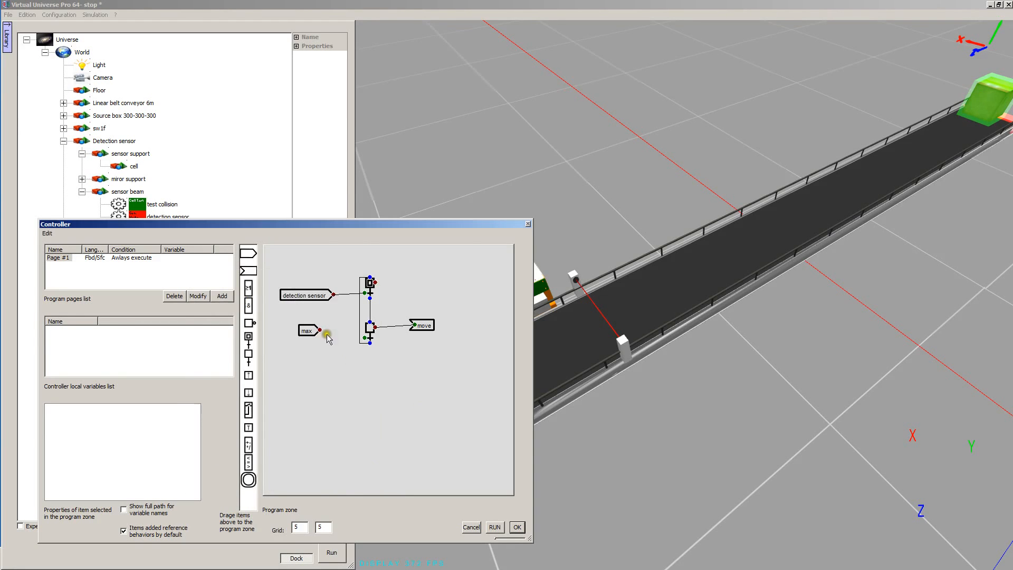
left_click_drag(320, 329, 364, 337)
Step: Test-run the controller program with the pusher and conveyor in view, stop it, and accept the controller
left_click_drag(387, 228, 200, 165)
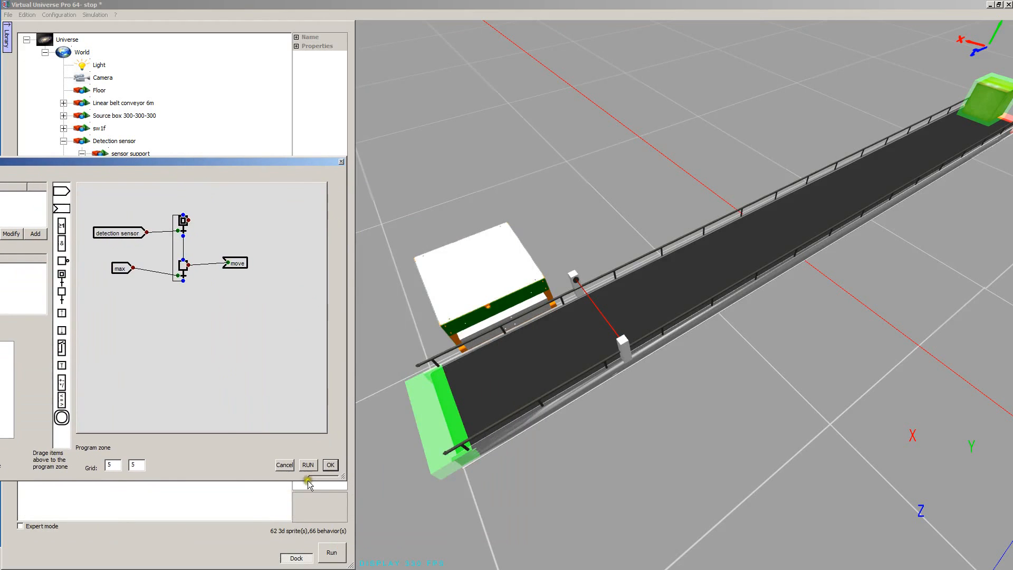
left_click(308, 466)
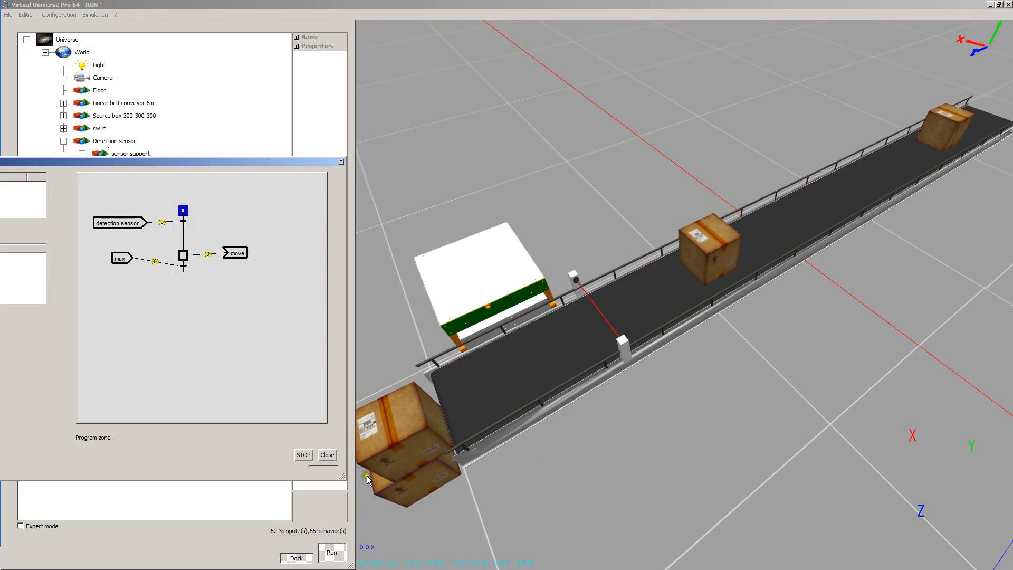
left_click(311, 457)
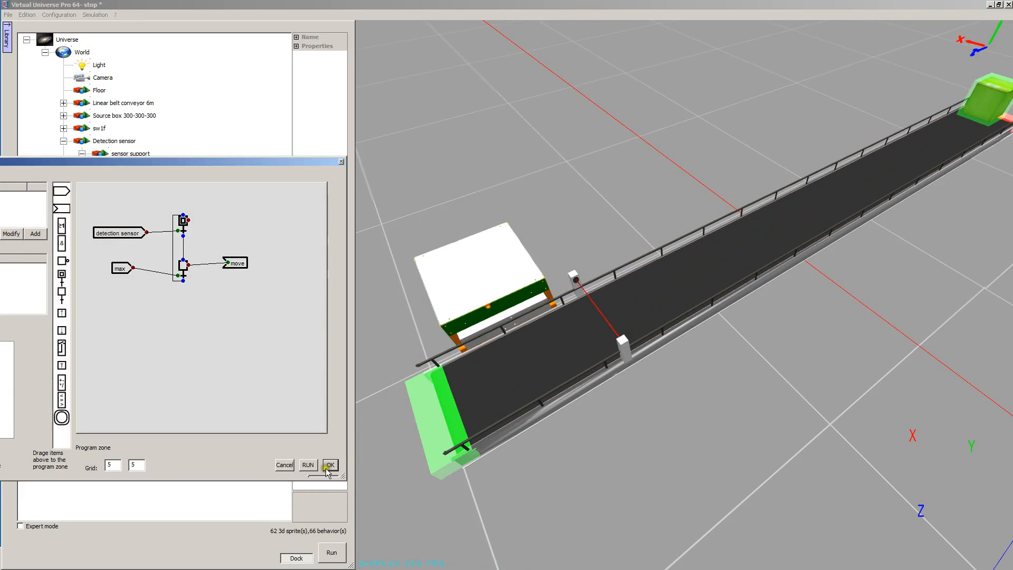
left_click(328, 469)
Step: Set Use physic to True for the pusher's A33660065-ENVELOPPE RATEAU-1 part
mouse_move(493, 511)
right_mouse_down()
mouse_move(509, 512)
mouse_move(497, 504)
right_mouse_up()
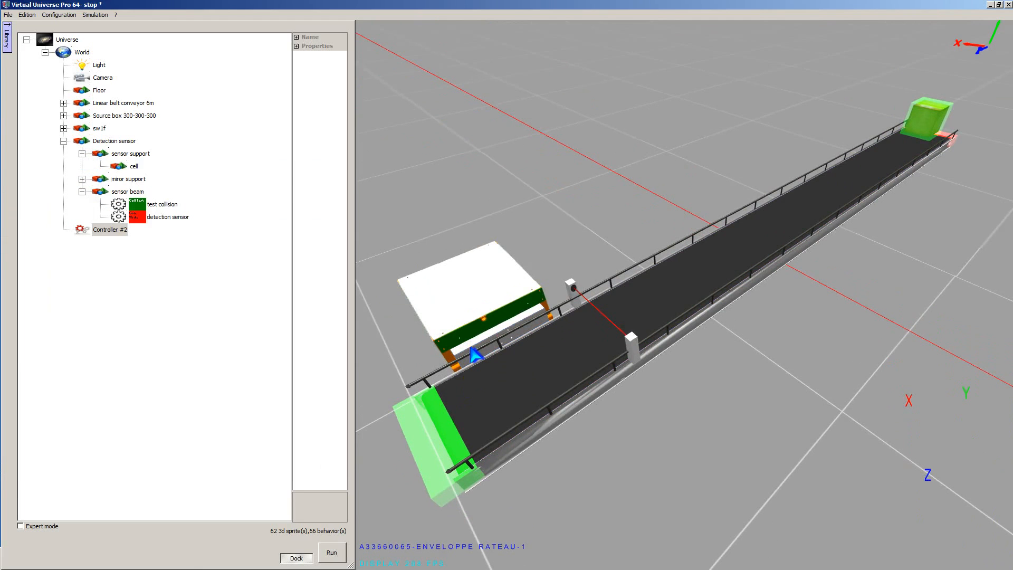
left_click(475, 355)
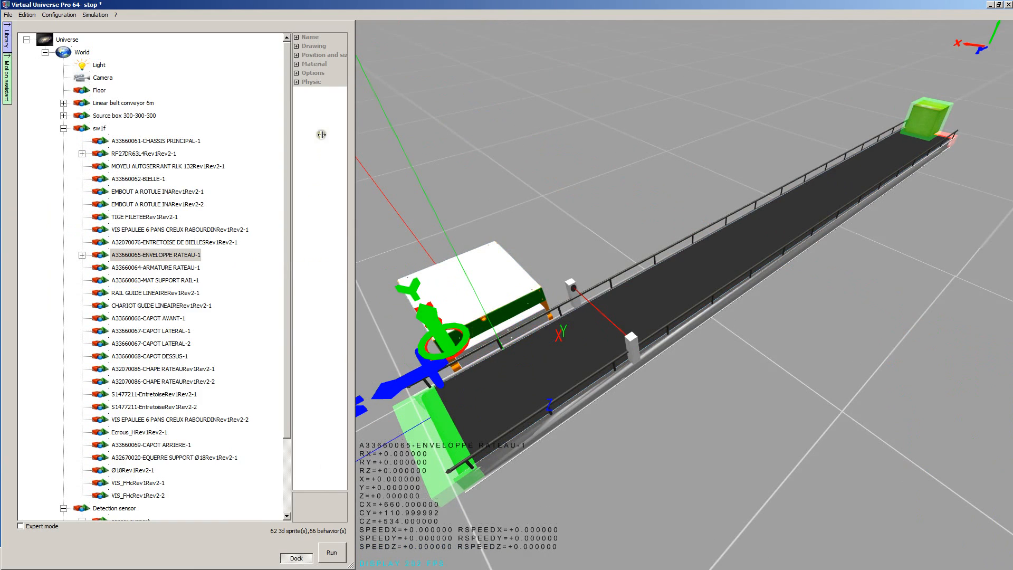
left_click(295, 83)
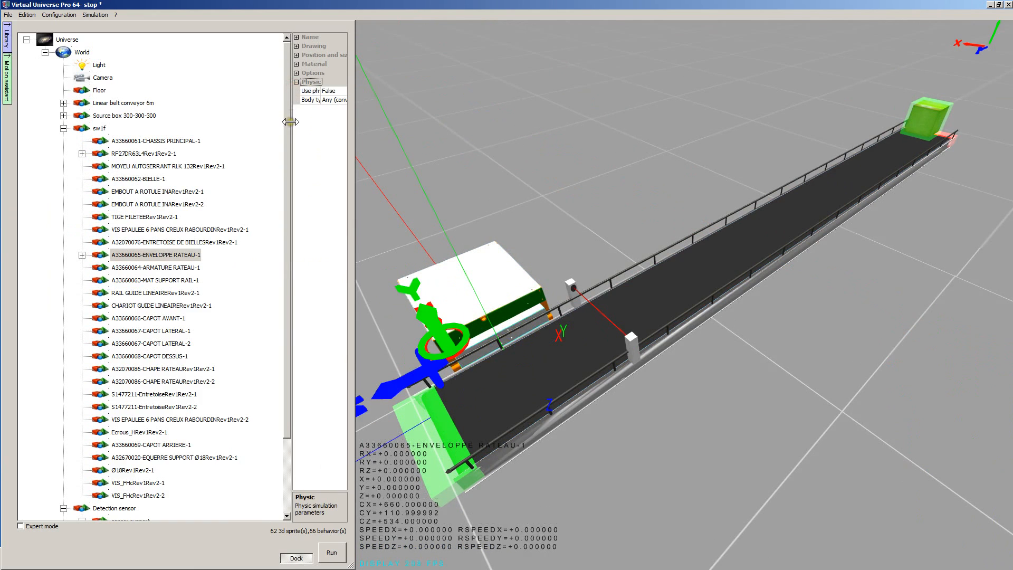
left_click_drag(290, 122, 255, 131)
left_click(333, 91)
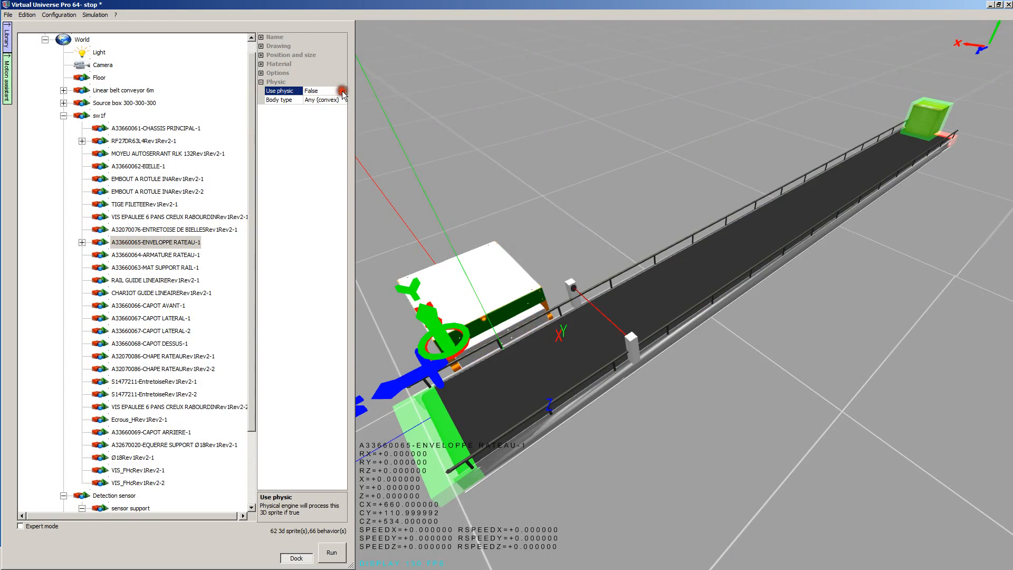
left_click(343, 91)
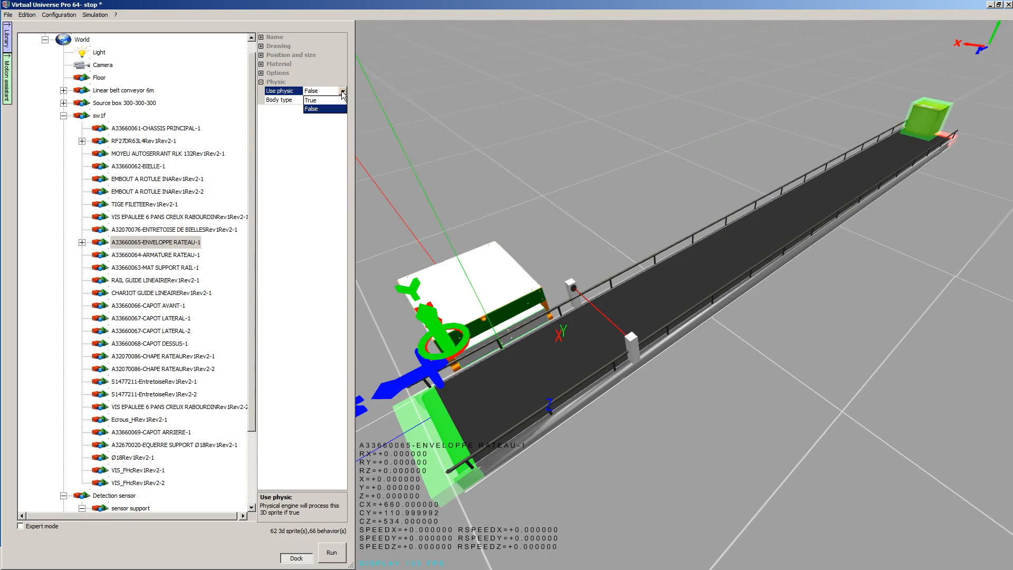
left_click(311, 100)
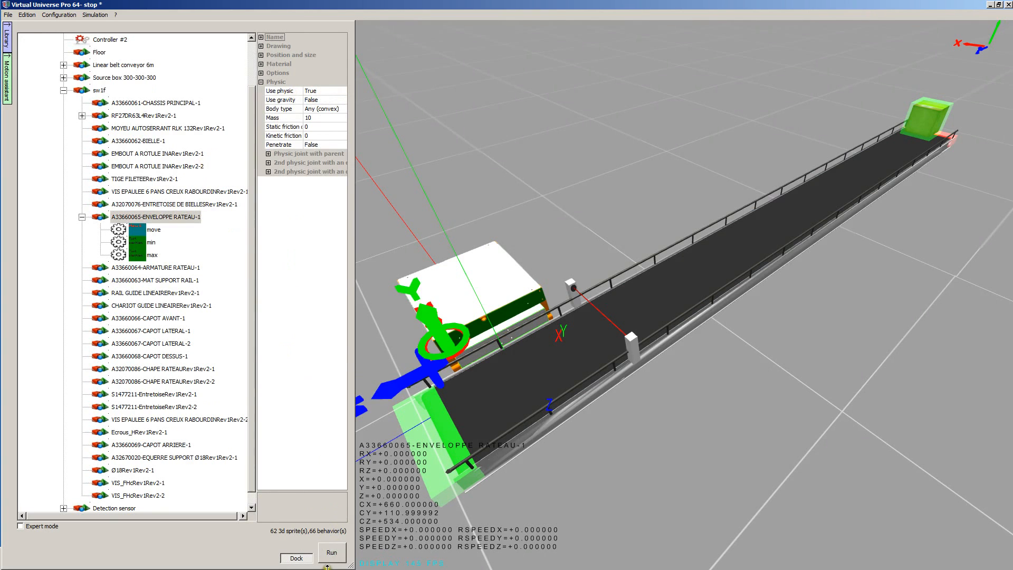
Step: Run the conveyor simulation, monitor Controller #2's program while boxes reach the pusher, and stop the run
left_click(330, 553)
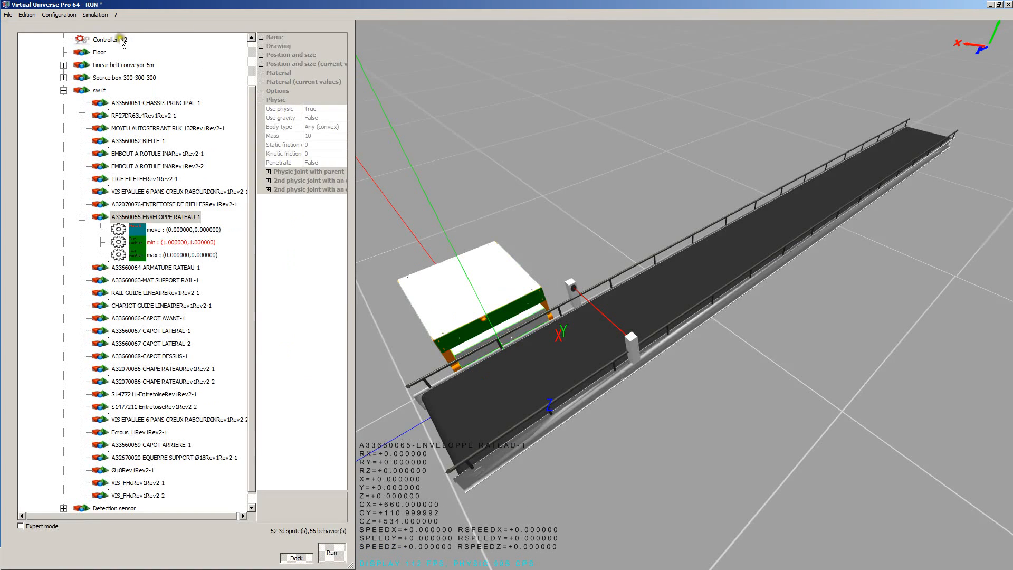
double_click(120, 40)
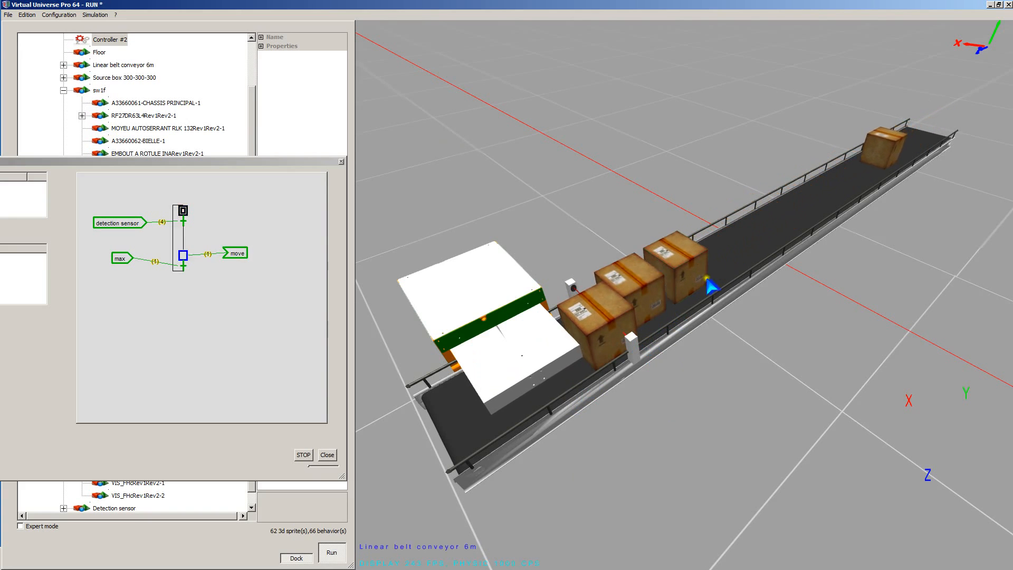
left_click(303, 455)
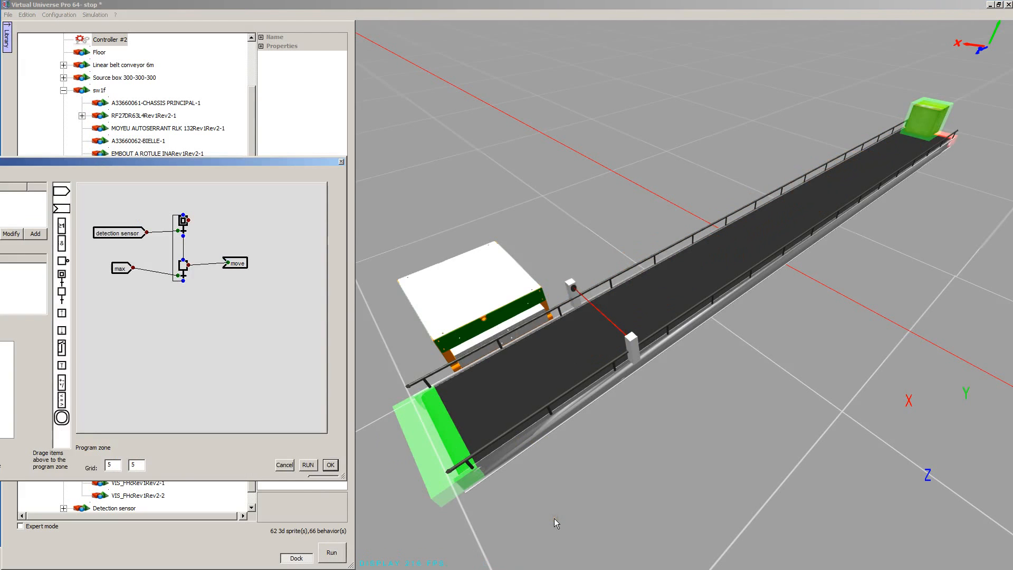
Step: Replace the direct link from the detection sensor block to the first transition with a falling-edge block connected between them
left_click_drag(268, 166, 447, 145)
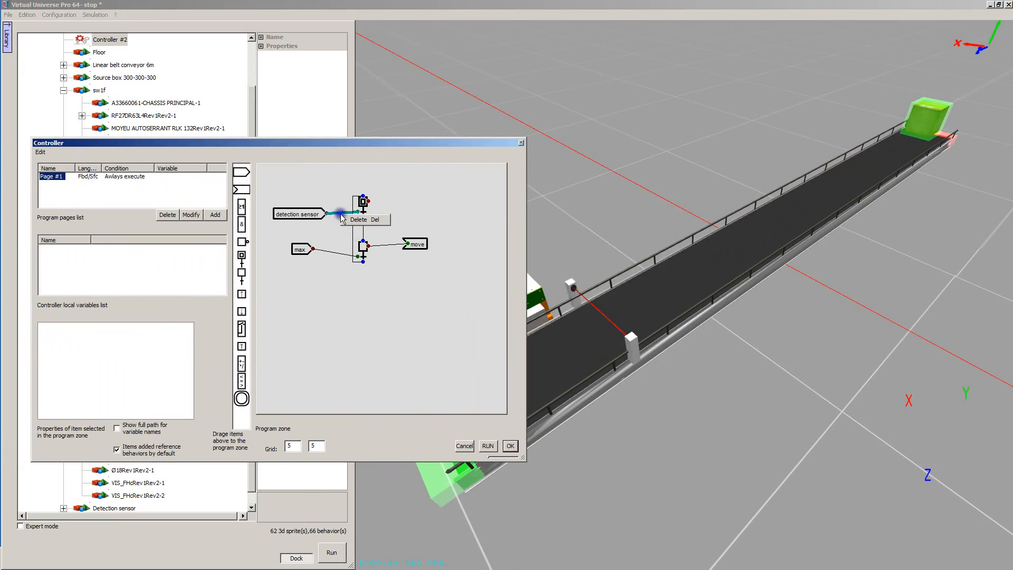
left_click(356, 219)
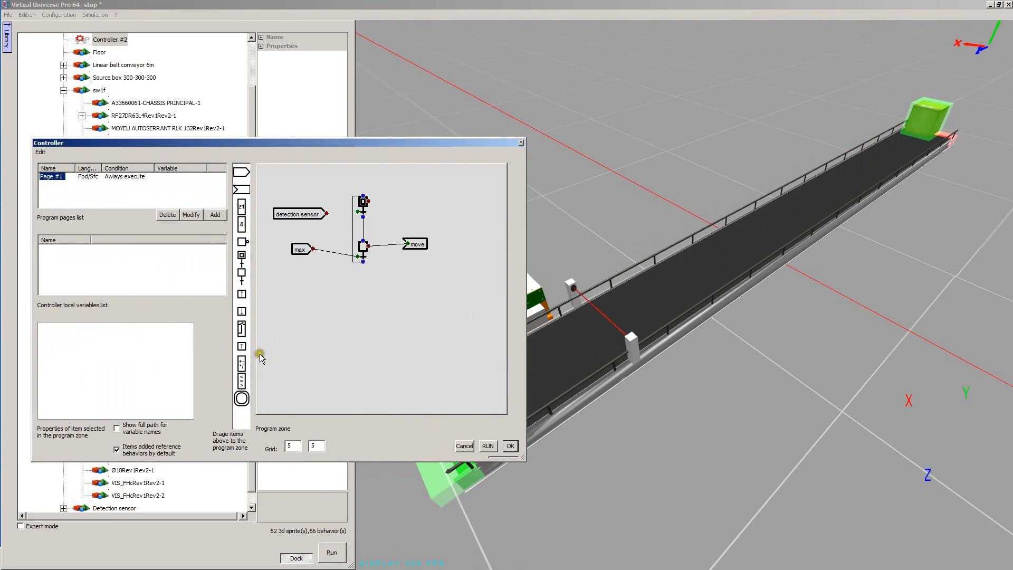
left_click_drag(244, 316, 298, 211)
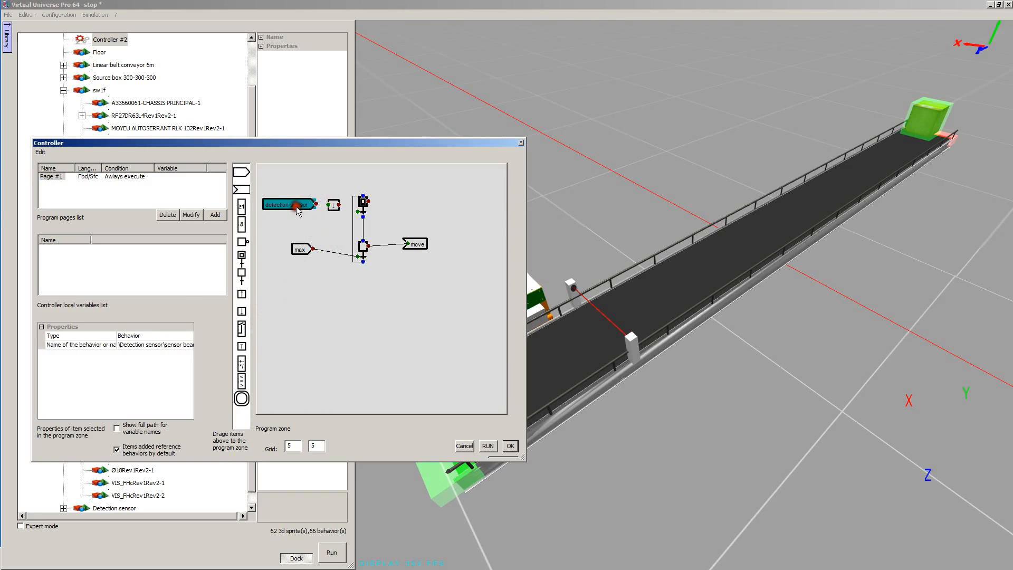
left_click(335, 234)
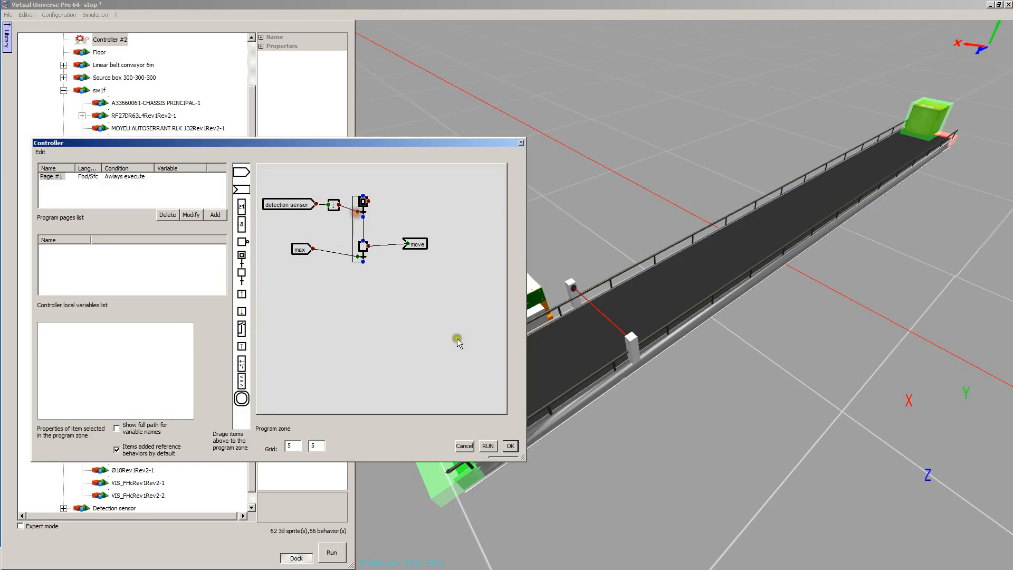
Step: Test-run the edge-triggered controller program with the pusher in view, stop it, and accept the controller
left_click_drag(455, 142, 329, 109)
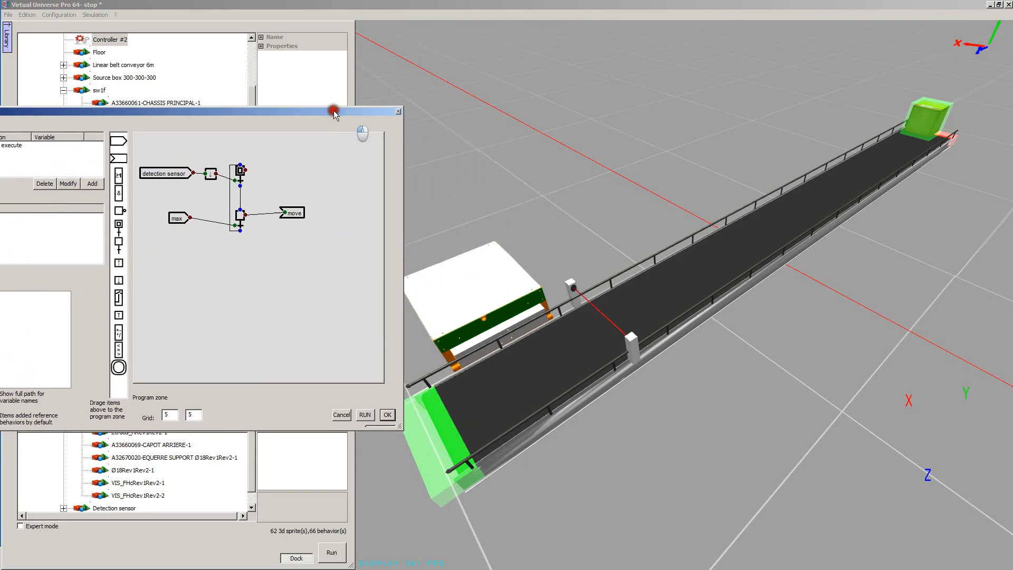
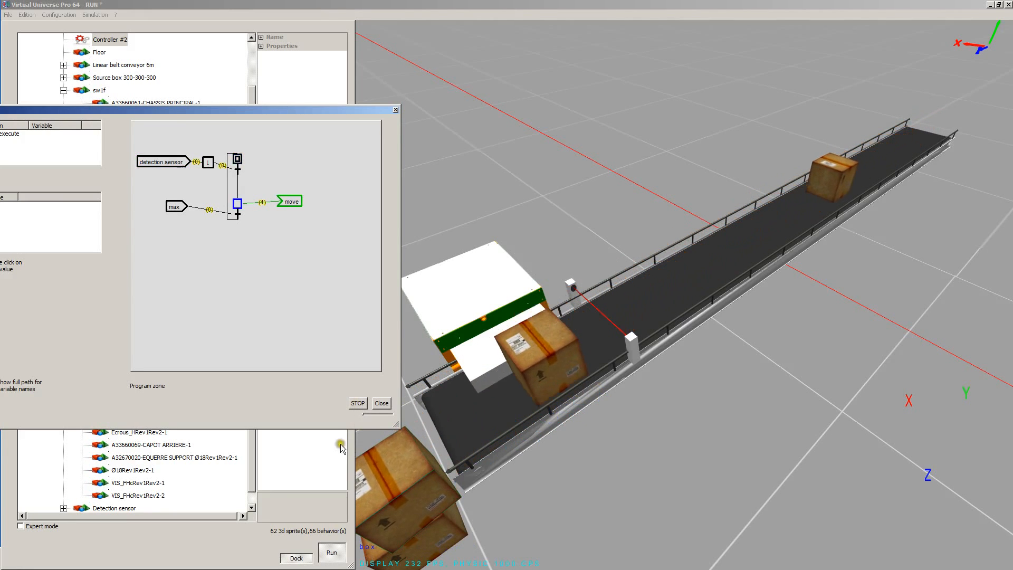
left_click(361, 404)
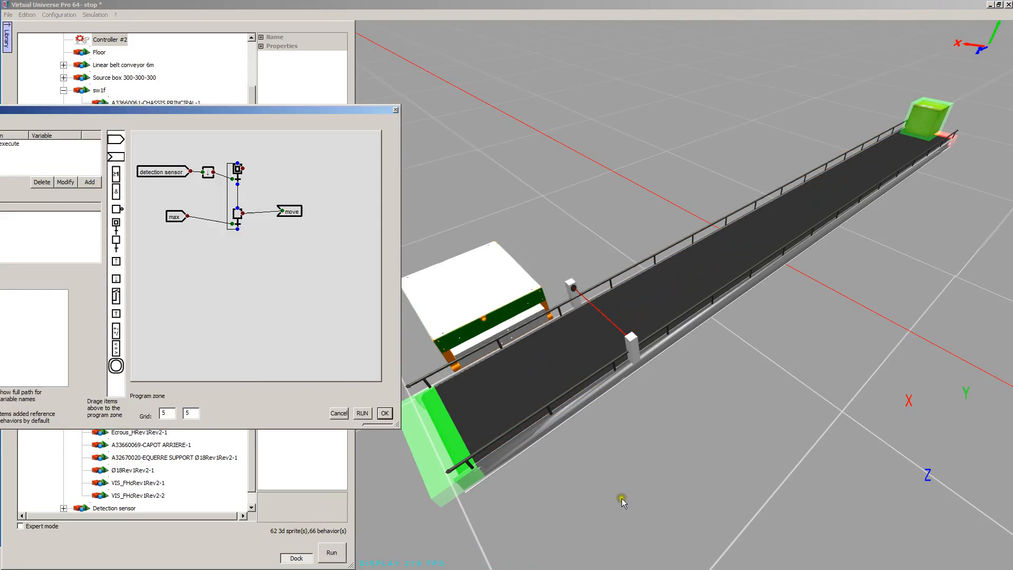
left_click(384, 417)
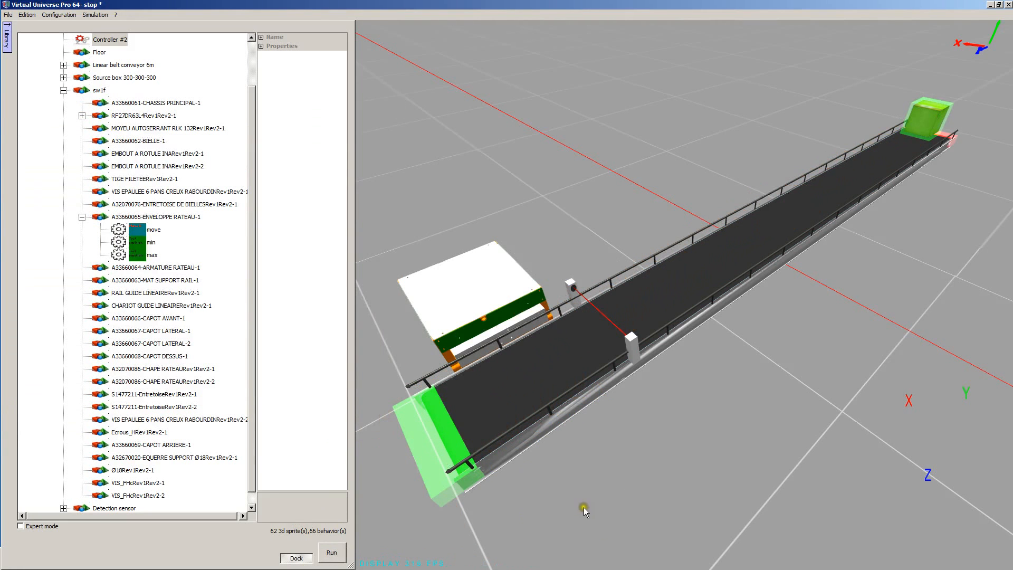
Step: Shorten the linear belt conveyor's left gate to about 4939 along Z and move it to about Z = -448 to clear the pusher's outlet
right_click_drag(579, 512, 579, 503)
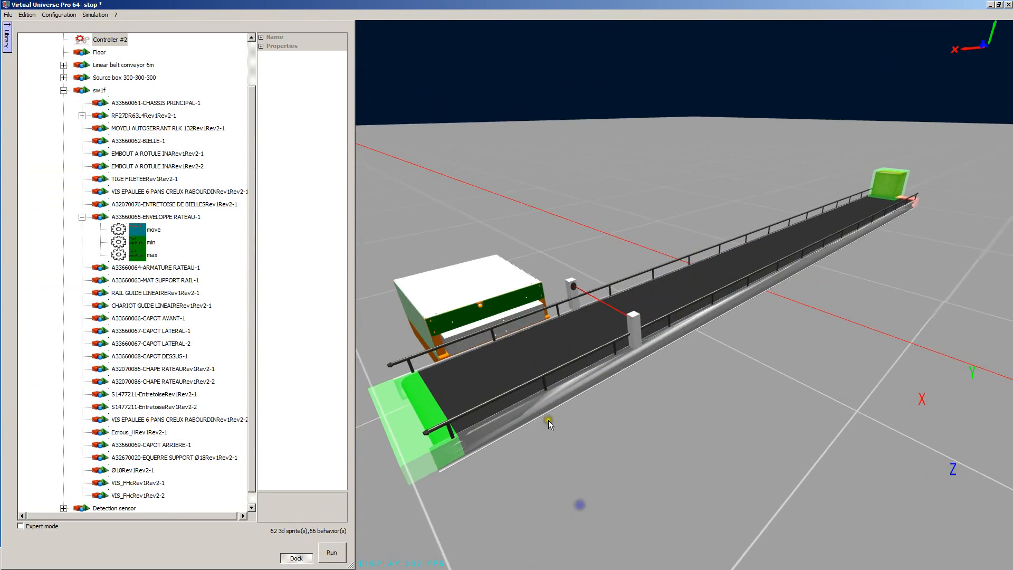
left_click(520, 391)
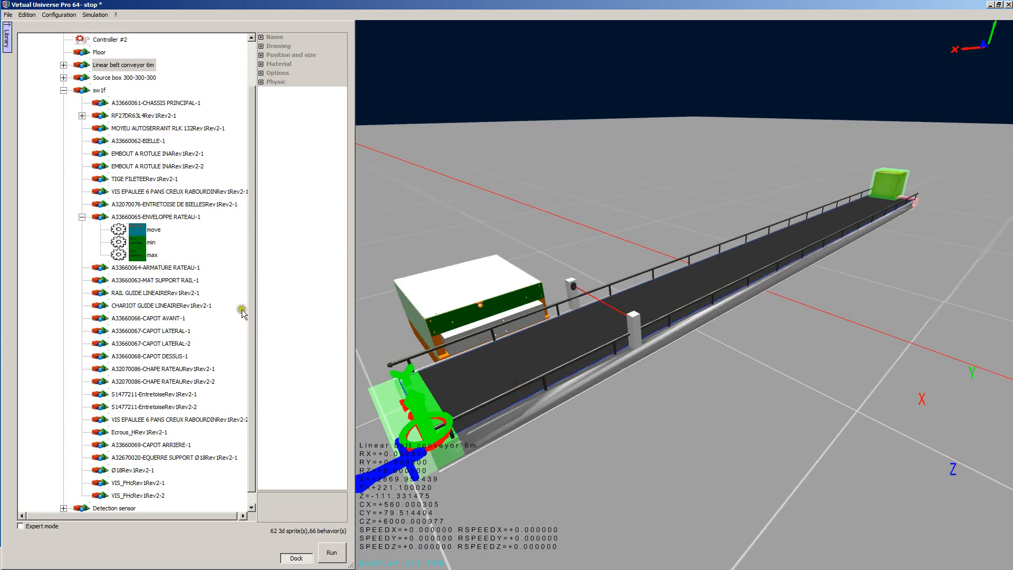
left_click(63, 65)
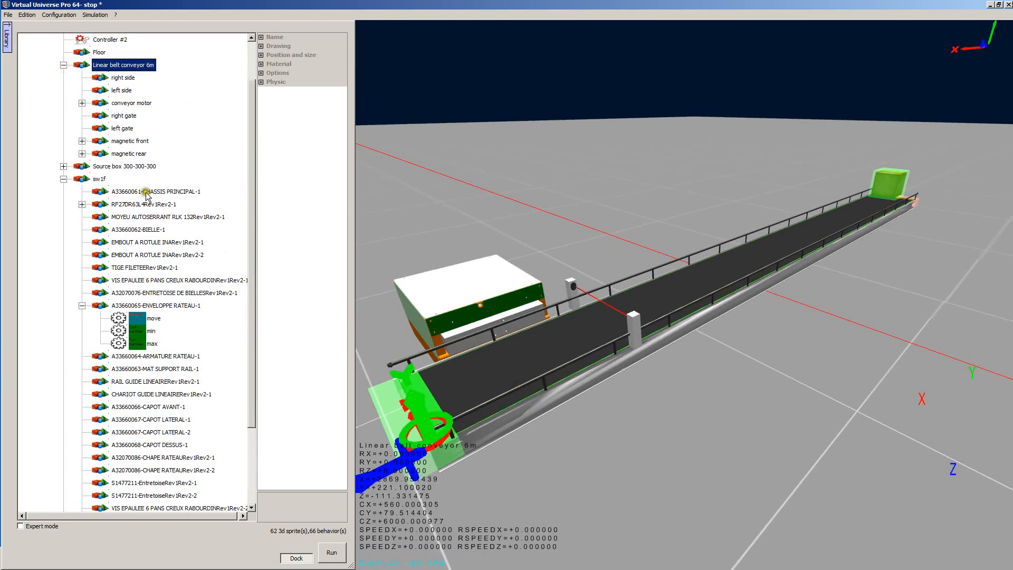
left_click(125, 129)
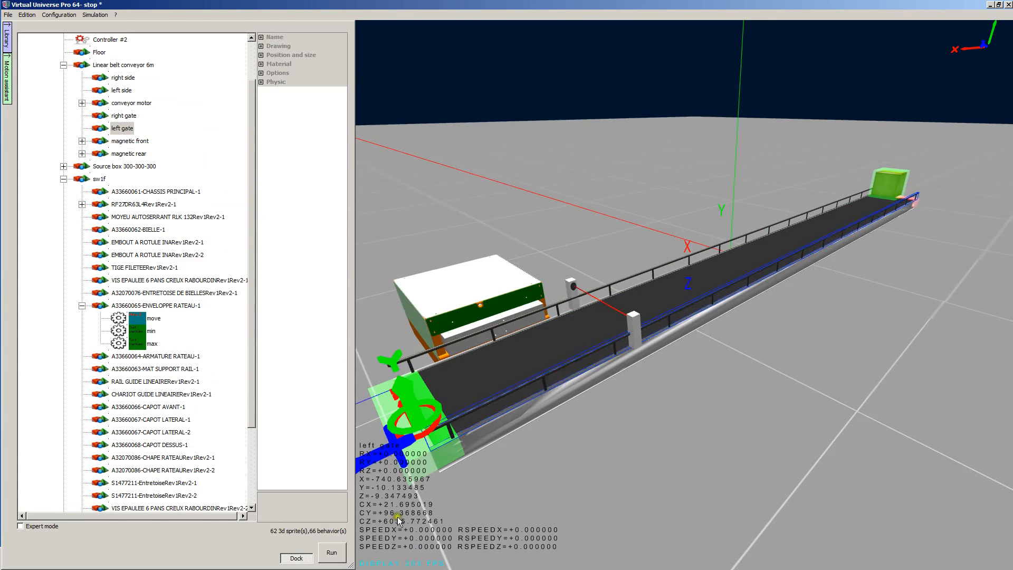
left_click(385, 455)
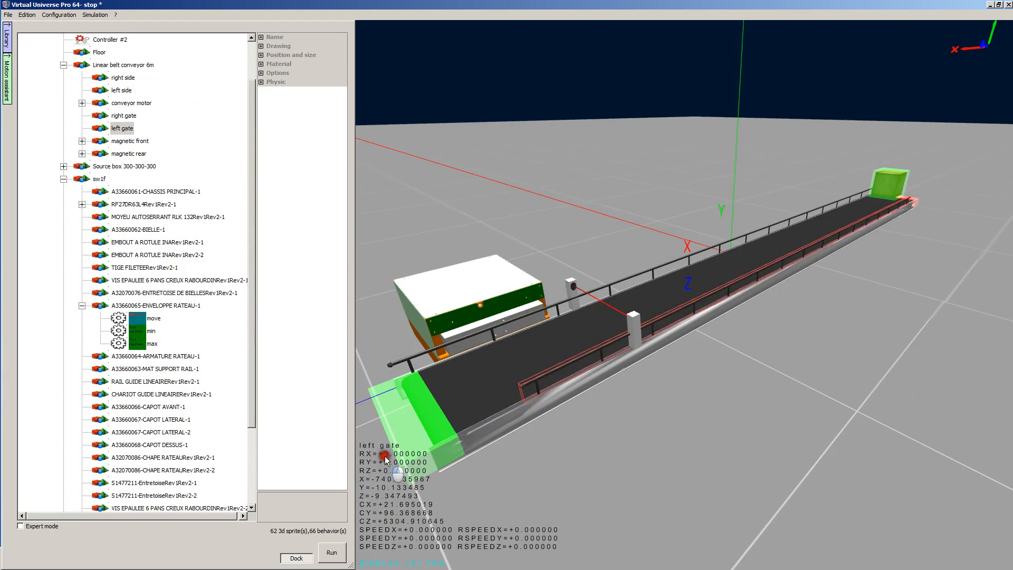
left_click(390, 456)
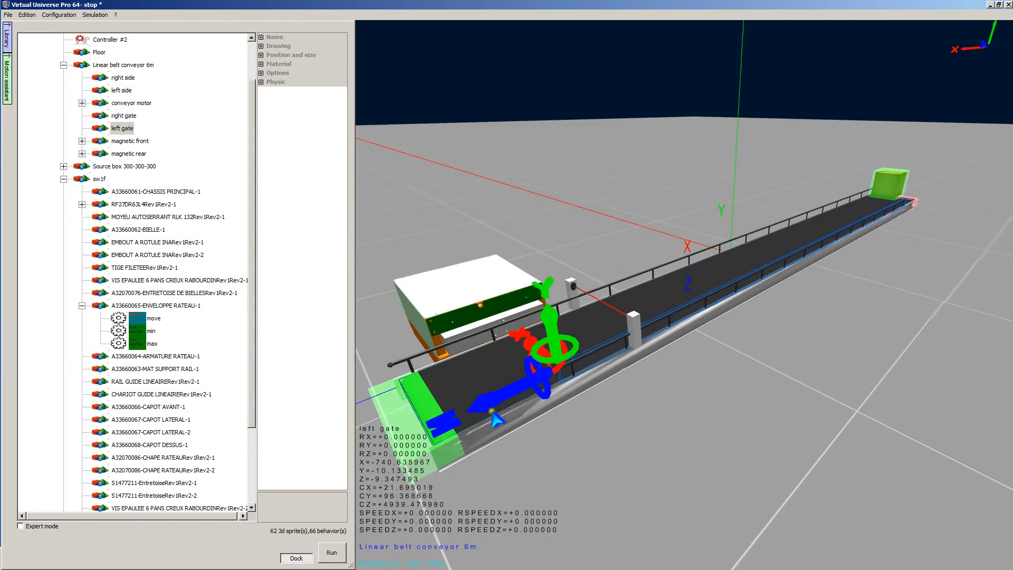
left_click_drag(496, 418, 491, 412)
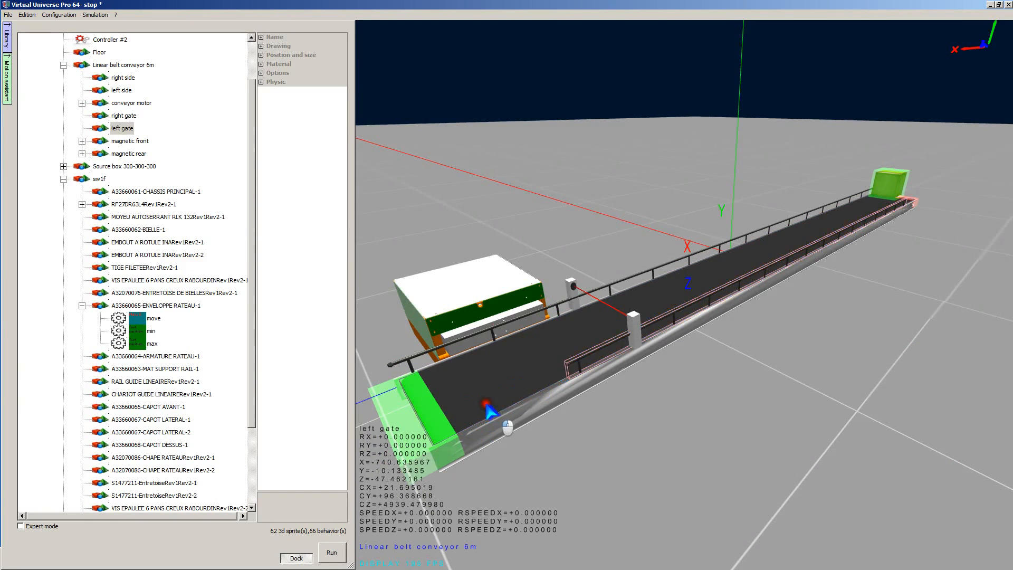
left_click(522, 402)
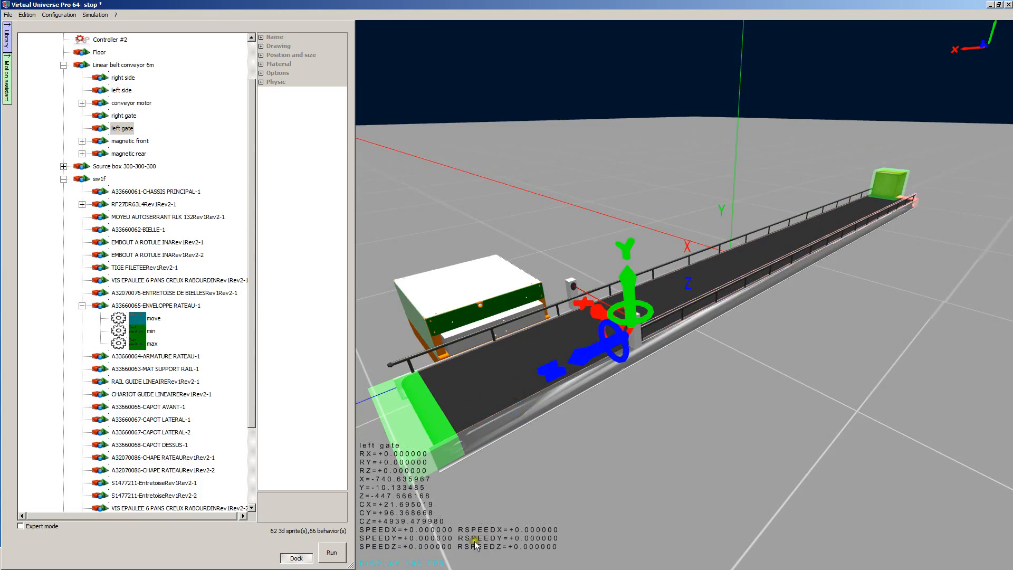
Step: Reopen Controller #2 and test-run its program with the shortened left gate
double_click(97, 40)
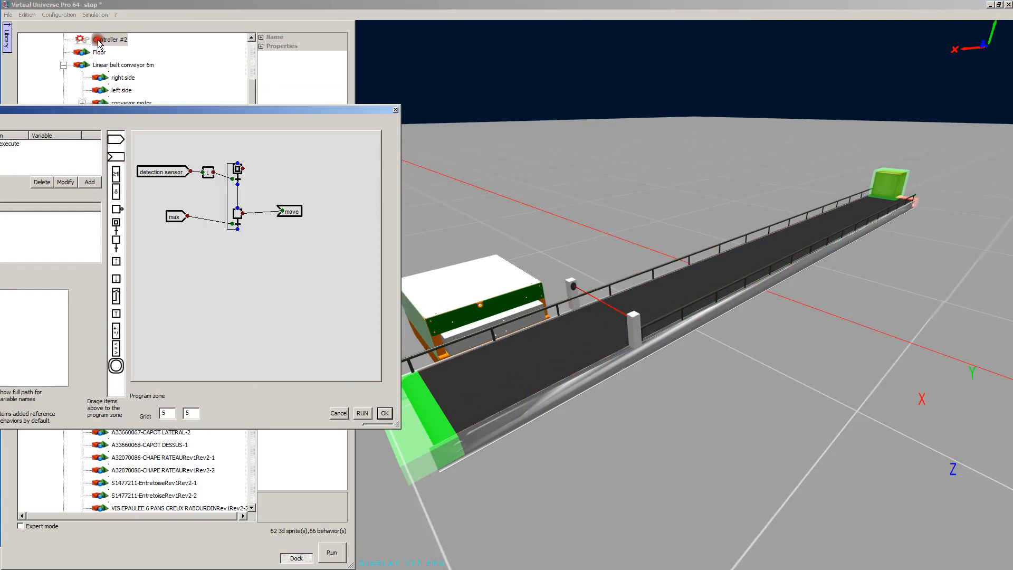
left_click(362, 412)
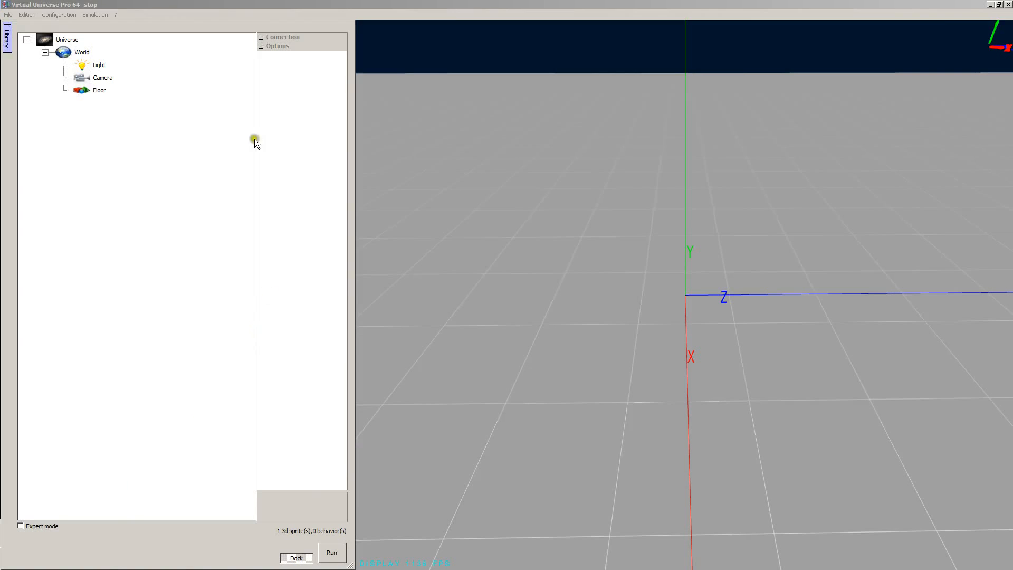
Step: Open the Electrical simulation.vu sample from the Electric and pneumatic demo folder
left_click(221, 4)
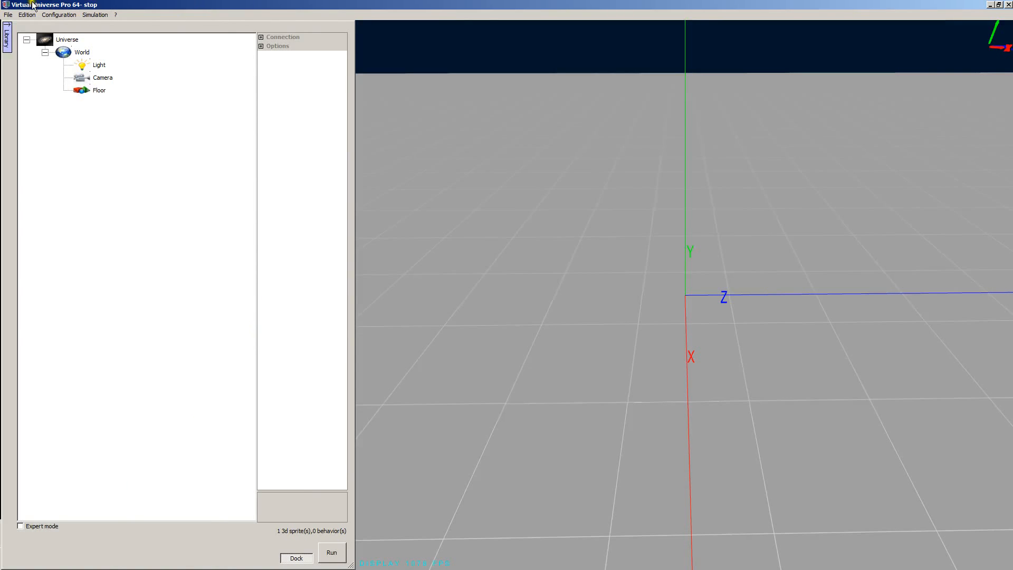
left_click(8, 15)
mouse_move(18, 35)
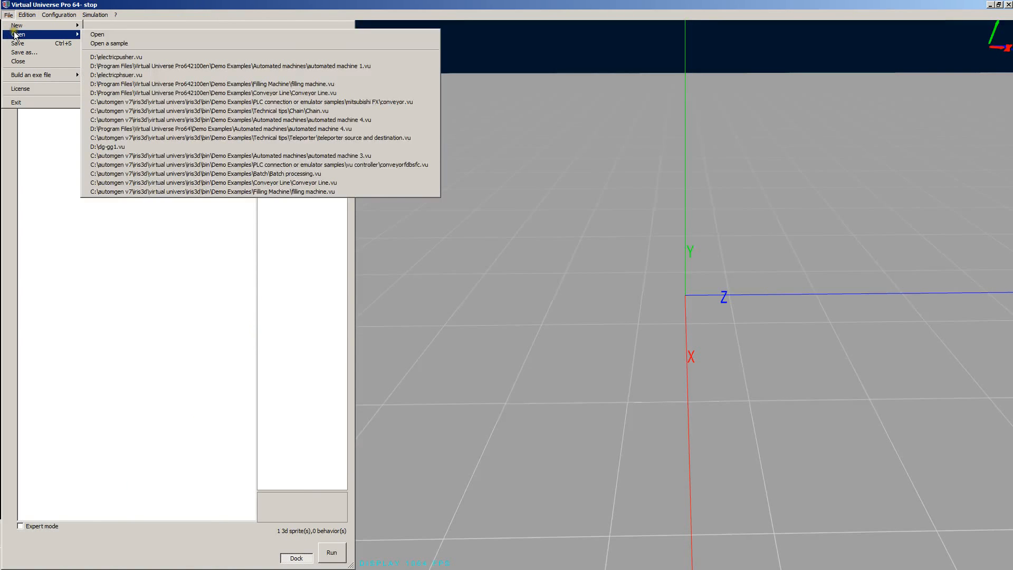
left_click(133, 44)
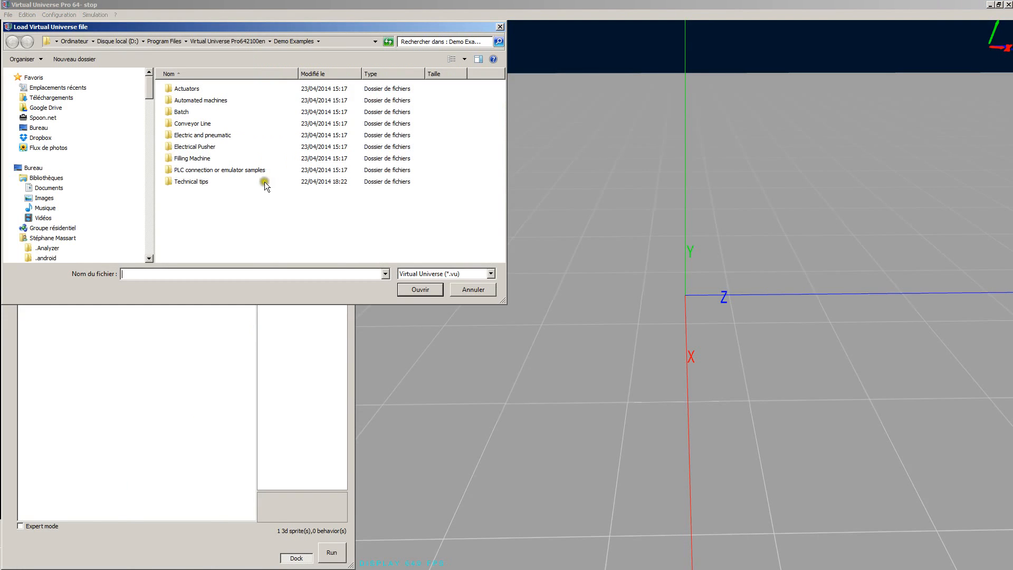
double_click(196, 135)
double_click(198, 112)
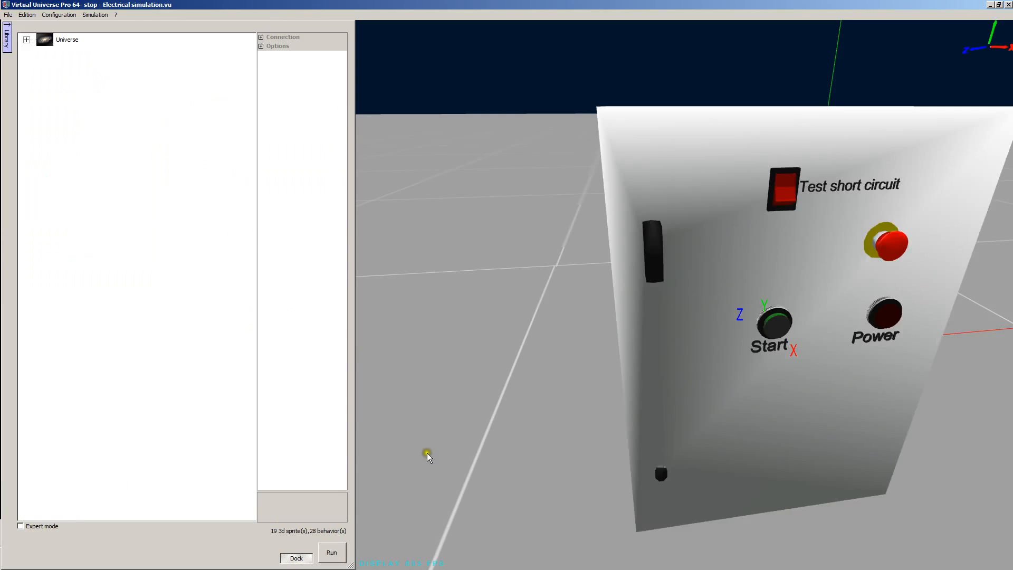
Step: Run the electrical enclosure simulation and display its program/simulation debug view, enlarged to show the whole circuit diagram
mouse_move(426, 453)
right_mouse_down()
mouse_move(459, 447)
mouse_move(433, 455)
right_mouse_up()
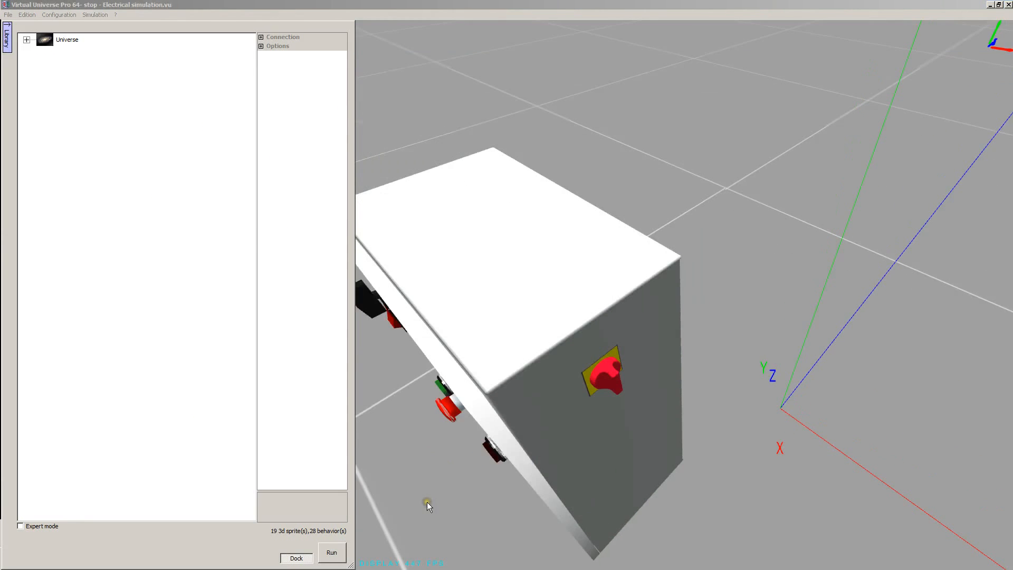
right_click_drag(427, 502, 444, 515)
scroll(437, 506, "down", 3)
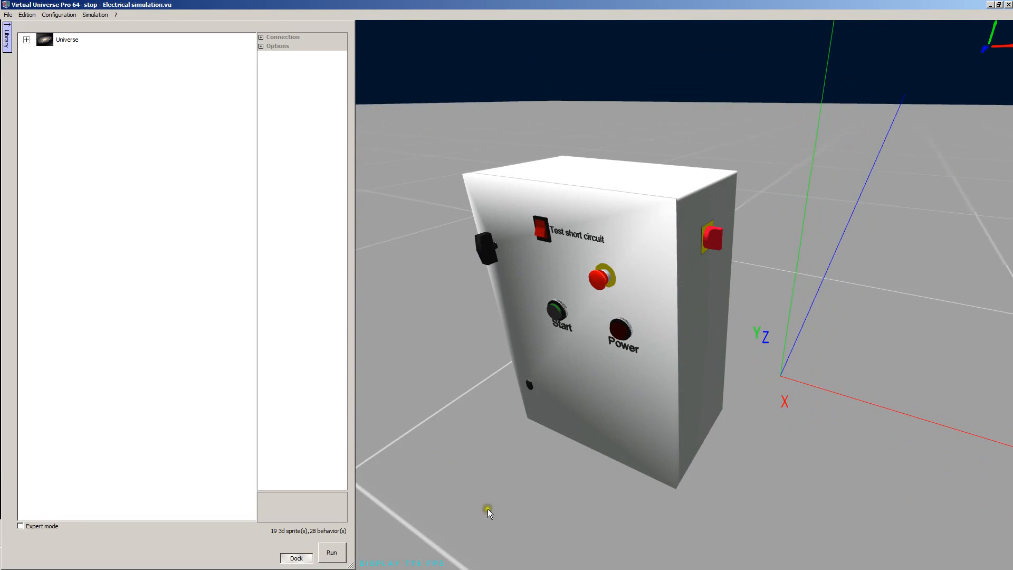
left_click(332, 552)
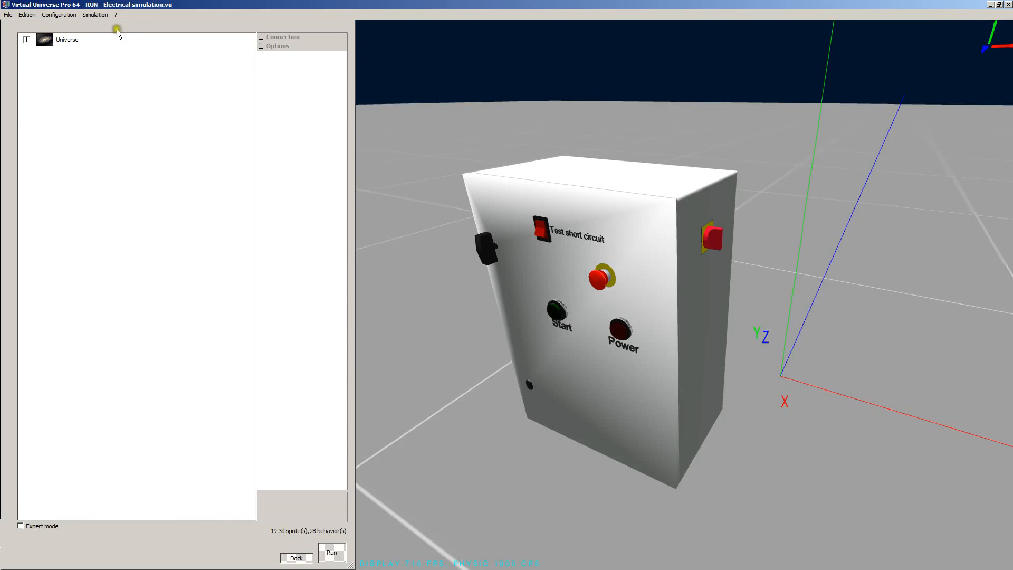
left_click(96, 16)
mouse_move(105, 35)
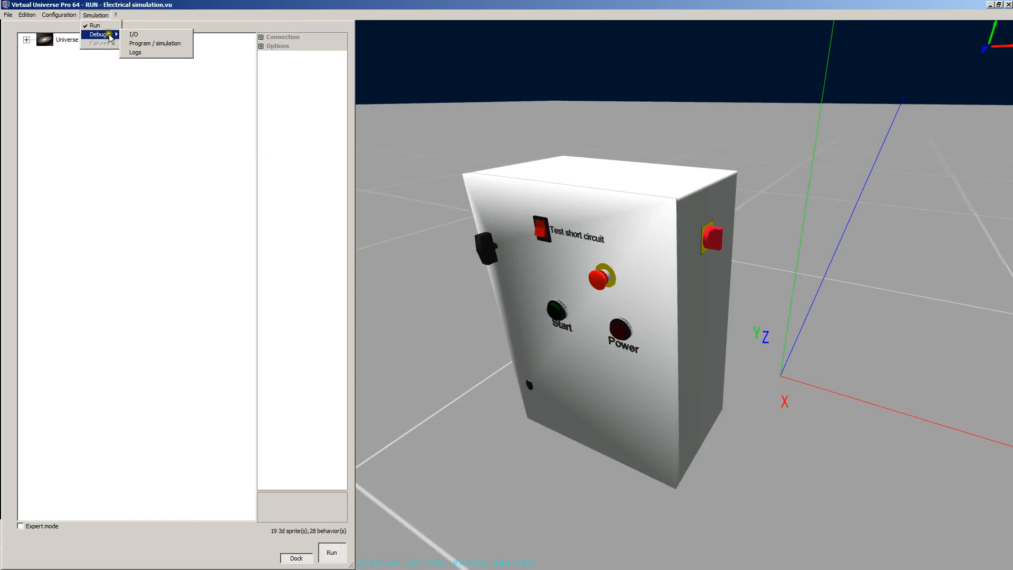
left_click(154, 45)
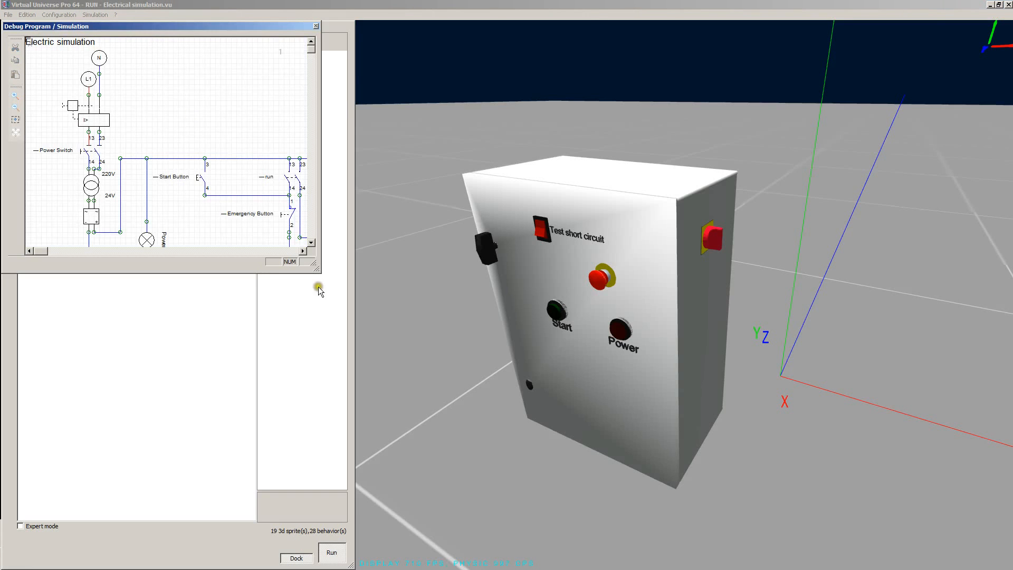
left_click_drag(321, 273, 450, 392)
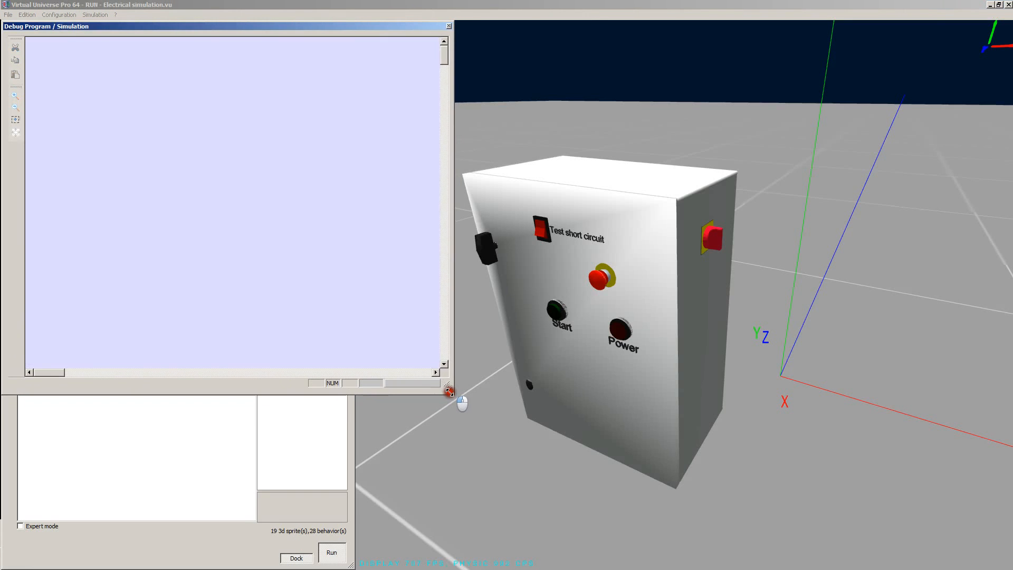
Step: Turn the power switch on the enclosure's side on, off, and on again while checking the Power Switch contacts in the circuit
right_click_drag(491, 500, 553, 496)
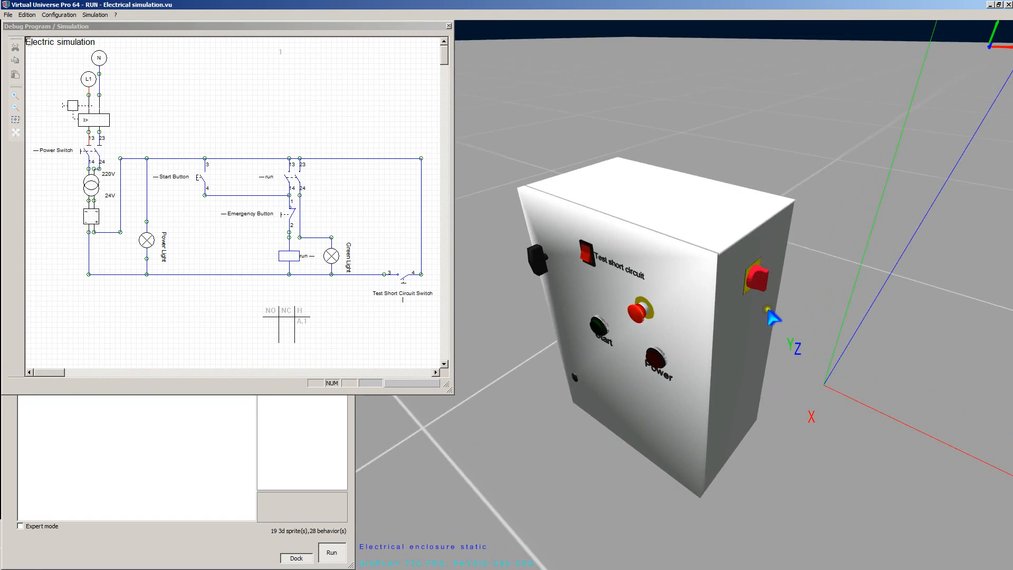
left_click(762, 277)
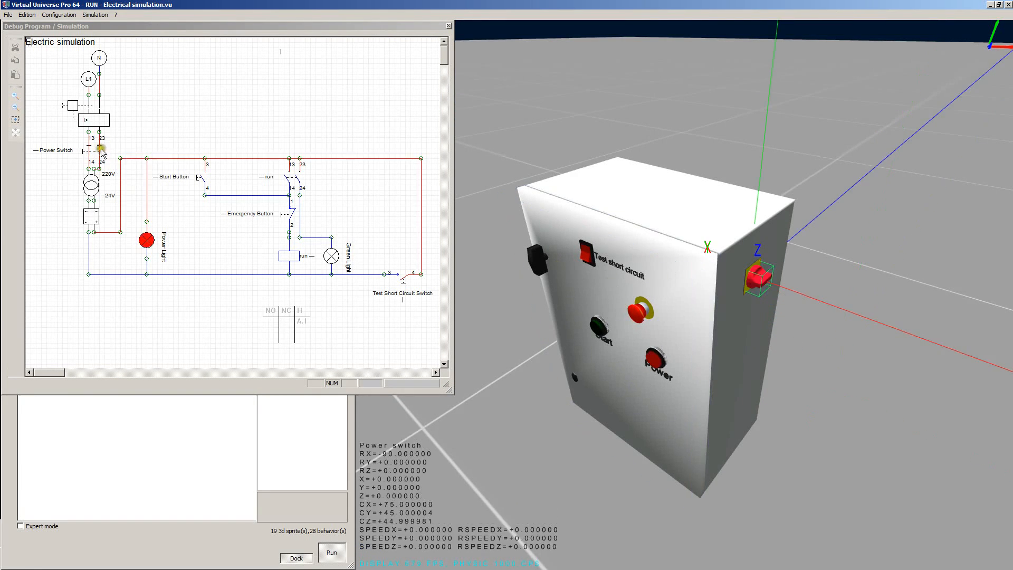
left_click(81, 148)
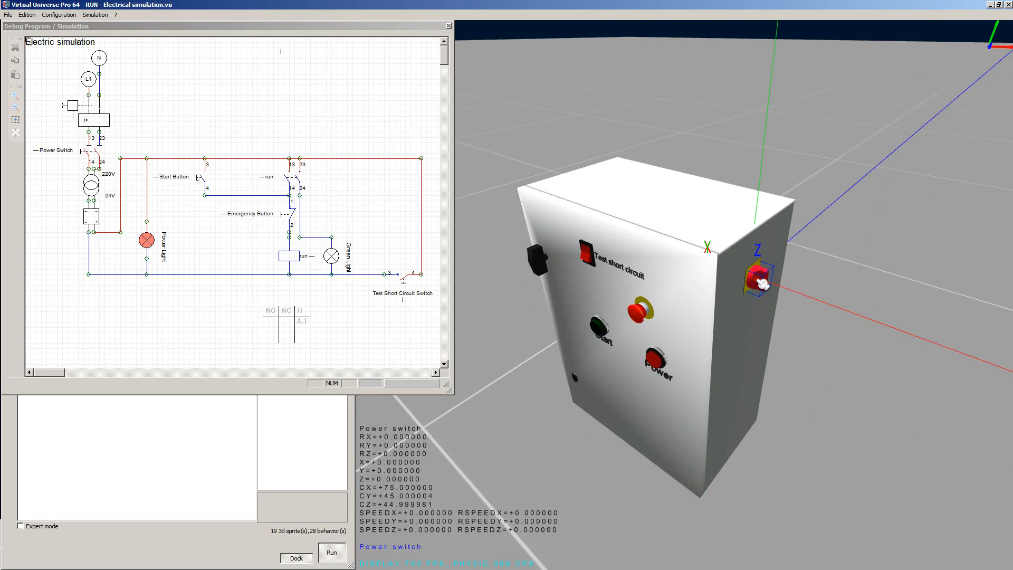
left_click(763, 283)
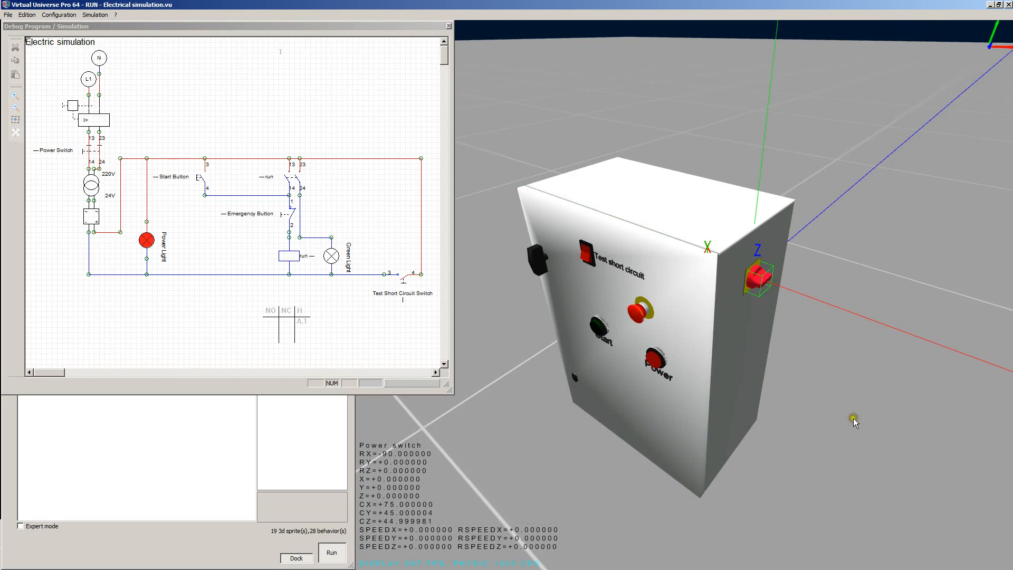
Step: Swing the electrical enclosure's door open and view the circuit breaker inside and the controls on the door
right_click_drag(851, 489, 862, 492)
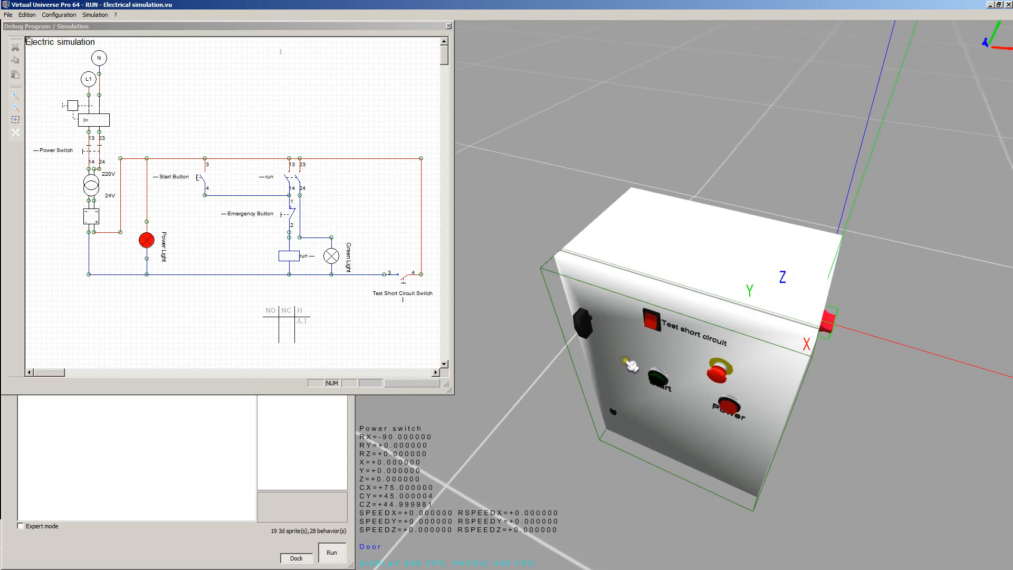
left_click_drag(628, 363, 560, 426)
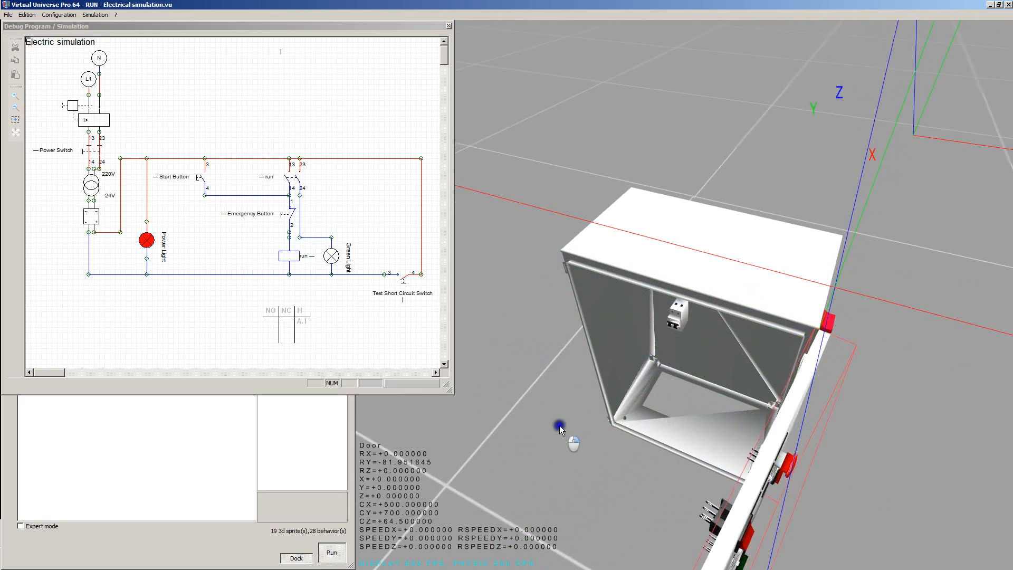
right_click_drag(559, 426, 564, 421)
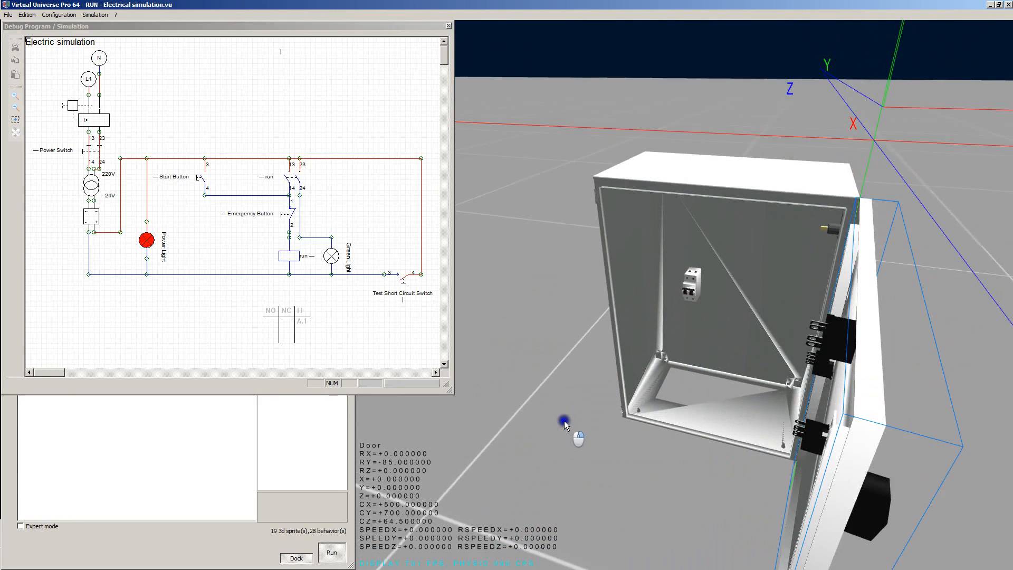
right_click_drag(658, 480, 657, 484)
mouse_move(825, 500)
right_mouse_down()
mouse_move(826, 512)
mouse_move(841, 484)
mouse_move(837, 496)
right_mouse_up()
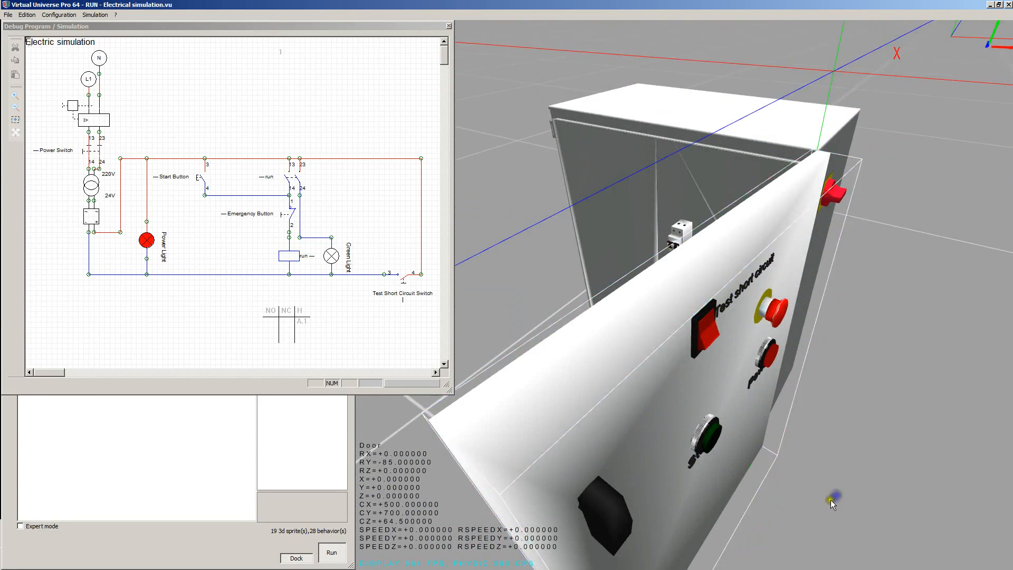
Step: Activate the green Start button on the enclosure door and bring the circuit breaker and door controls into view together
left_click(716, 442)
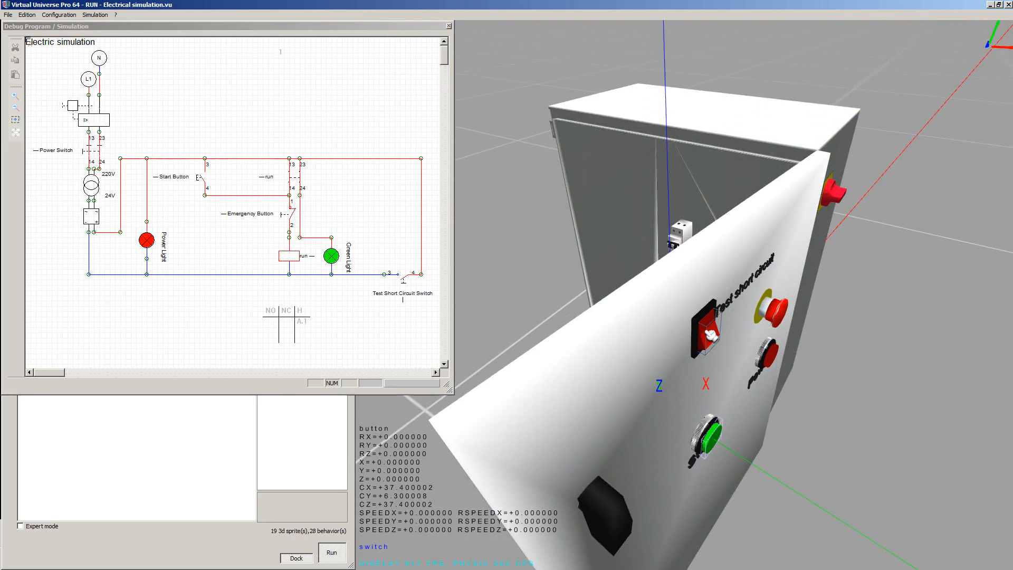
right_click_drag(785, 452, 790, 452)
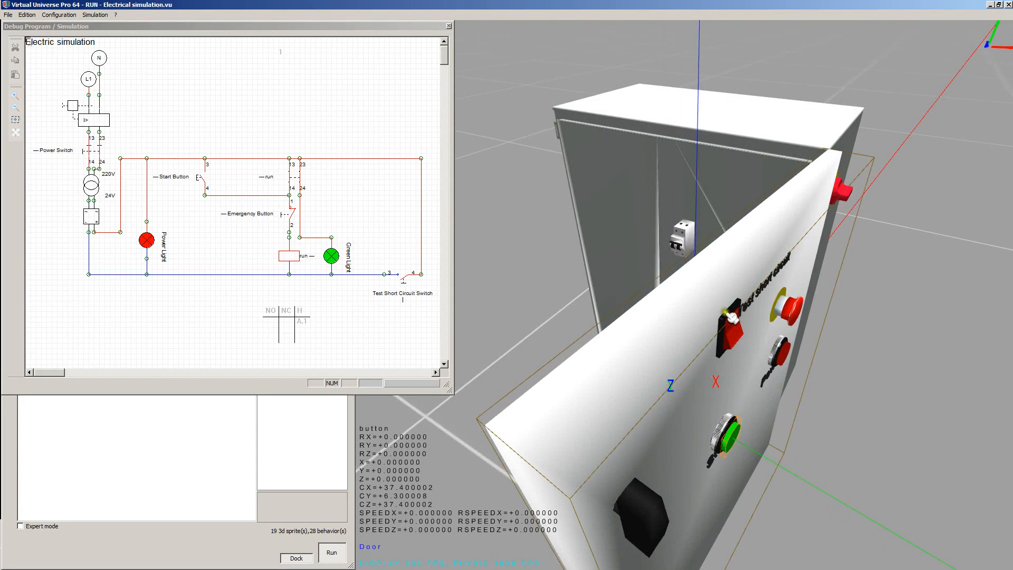
left_click(694, 285)
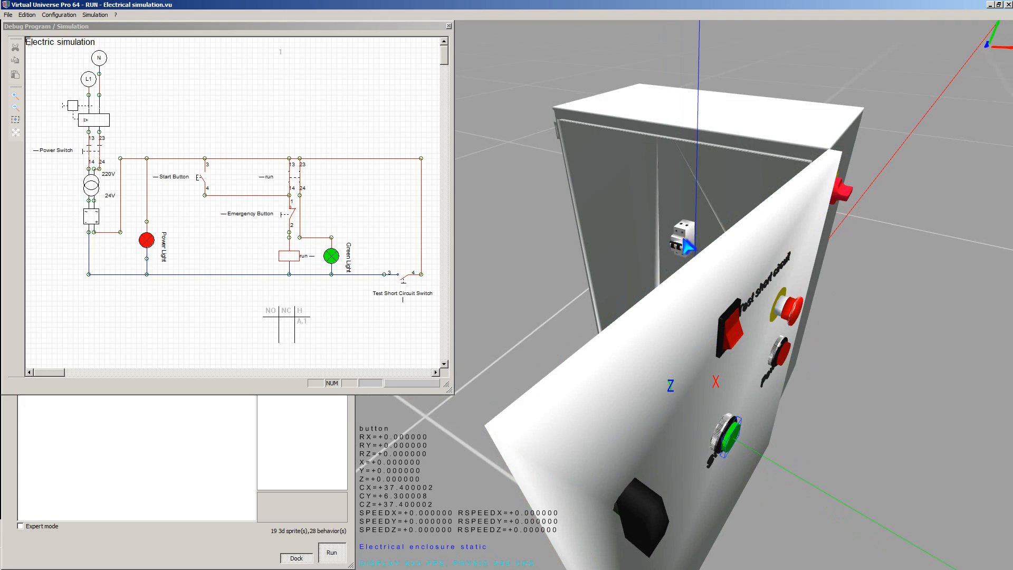
Step: Turn on the Test short circuit switch on the door and try to re-engage the circuit breaker
left_click(738, 341)
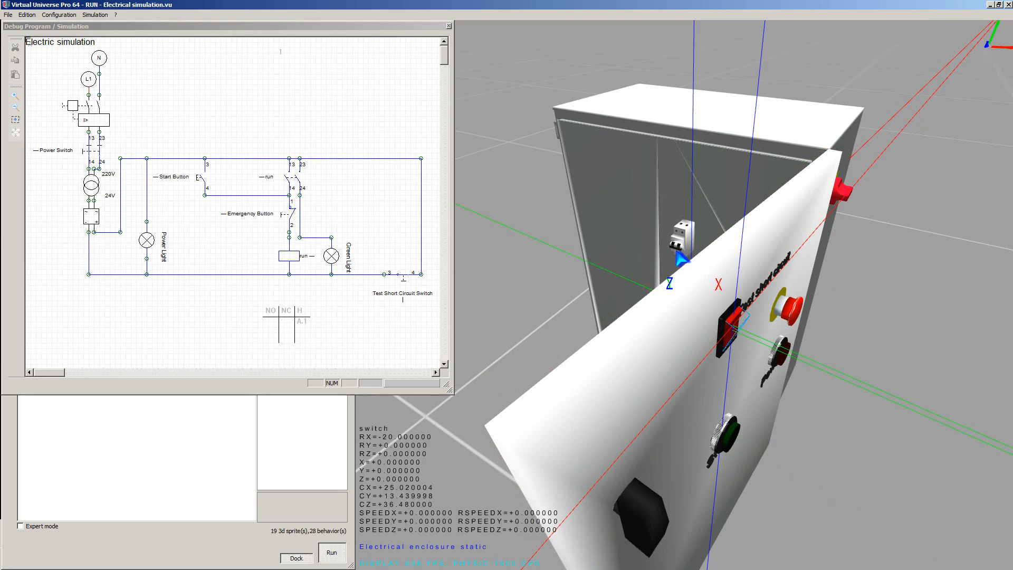
left_click(681, 246)
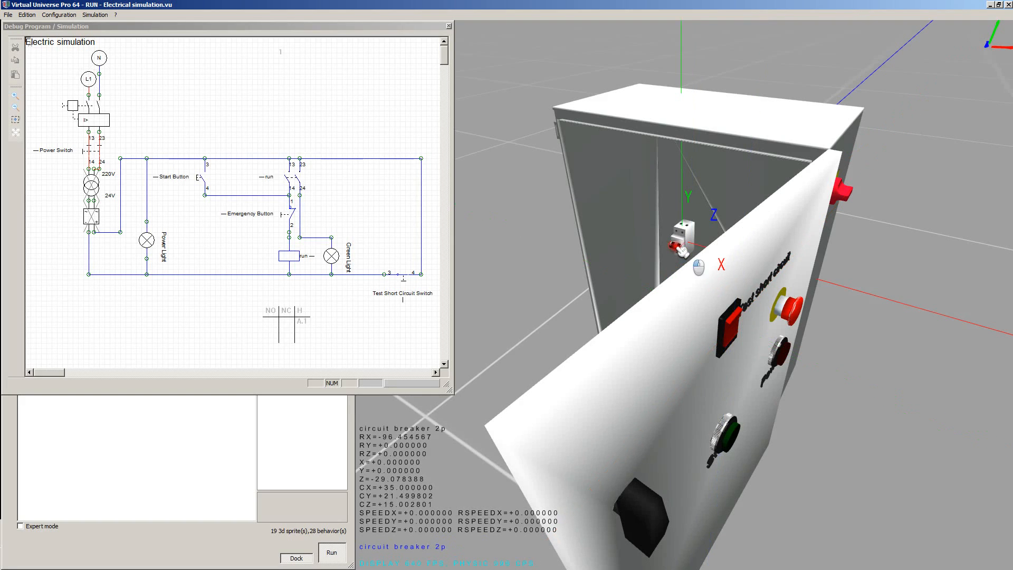
Step: Turn off the Test short circuit switch and re-engage the two-pole circuit breaker inside the enclosure
left_click(738, 336)
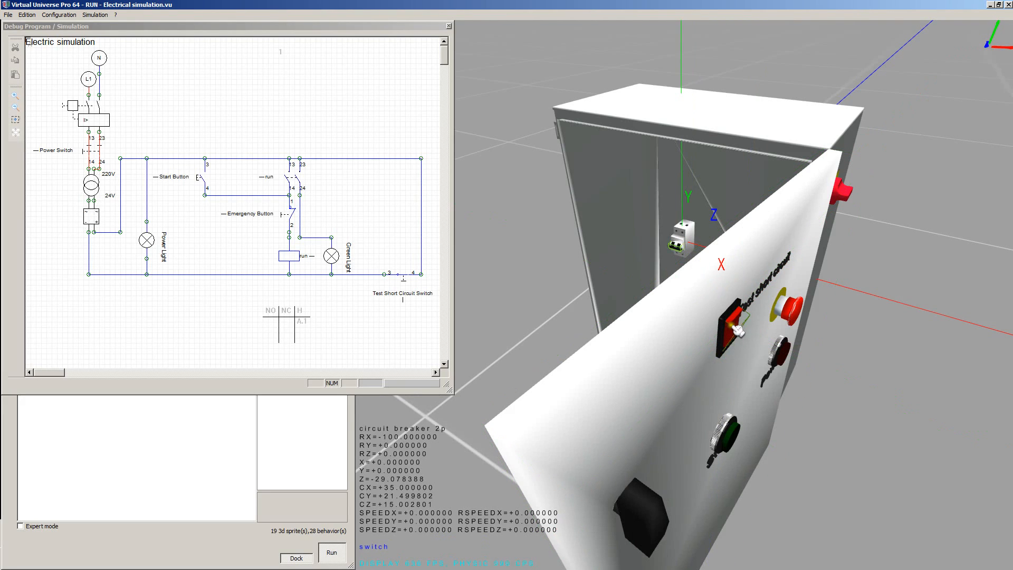
left_click(737, 331)
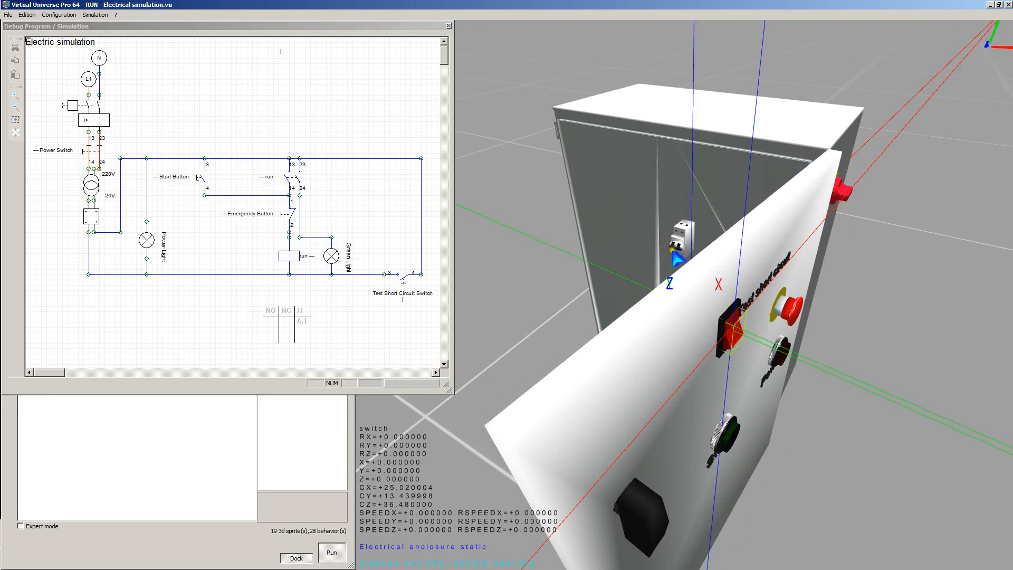
left_click(681, 249)
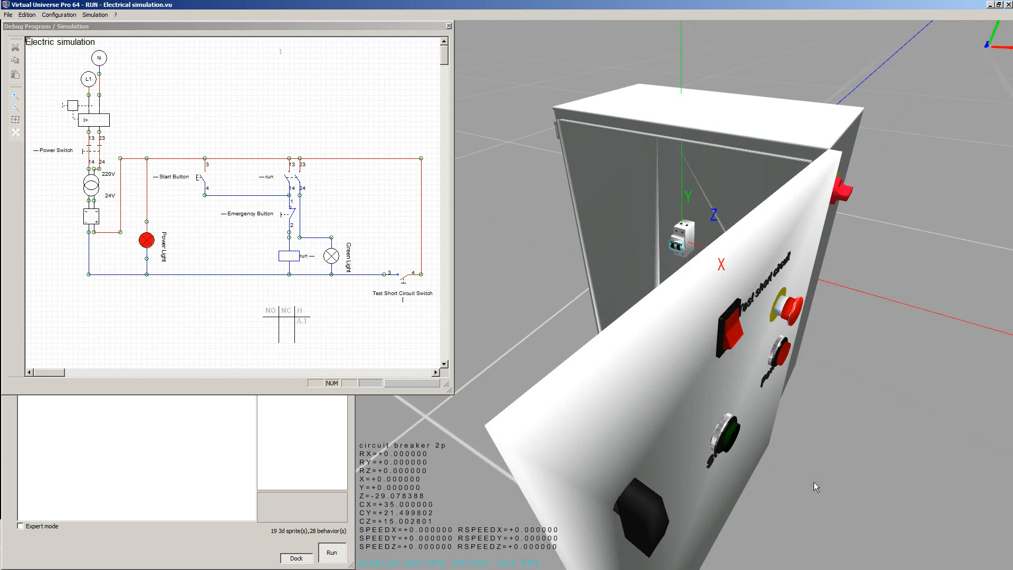
Step: Close the electrical simulation and open the Cylinder with plc.vu sample from the Electric and pneumatic demo folder
right_click_drag(814, 482, 812, 480)
left_click(680, 400)
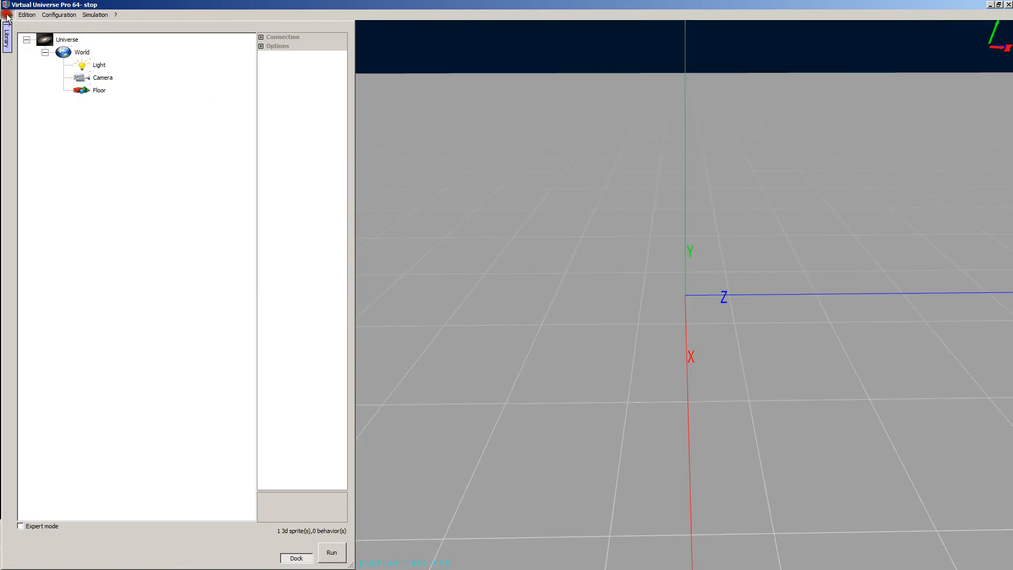
left_click(8, 15)
mouse_move(32, 34)
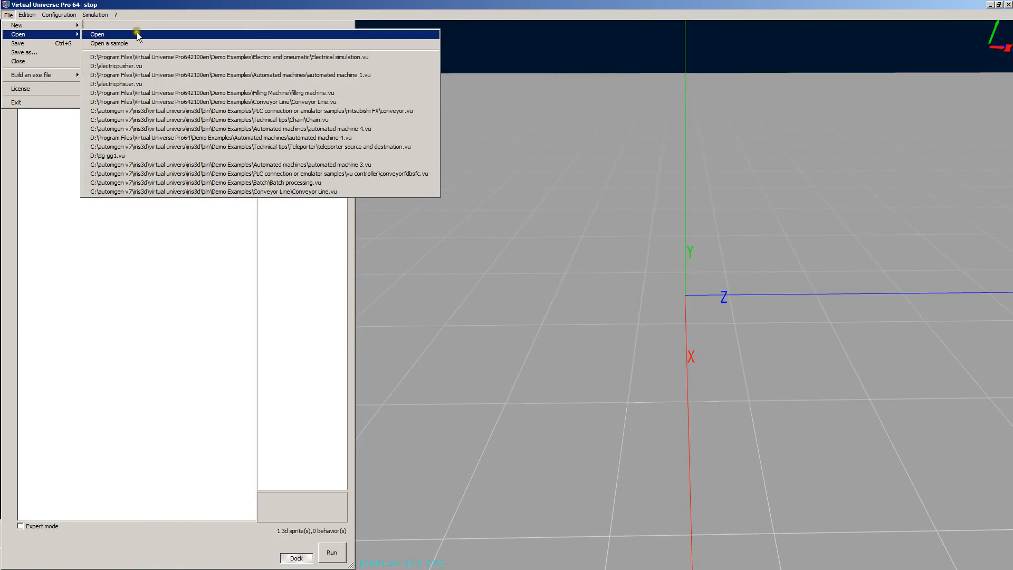
left_click(131, 43)
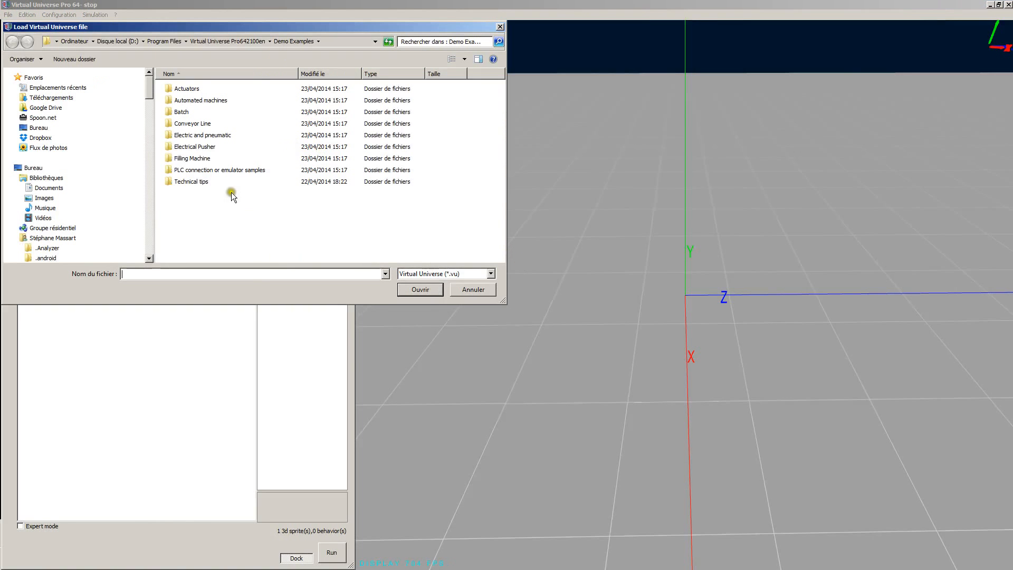
double_click(189, 136)
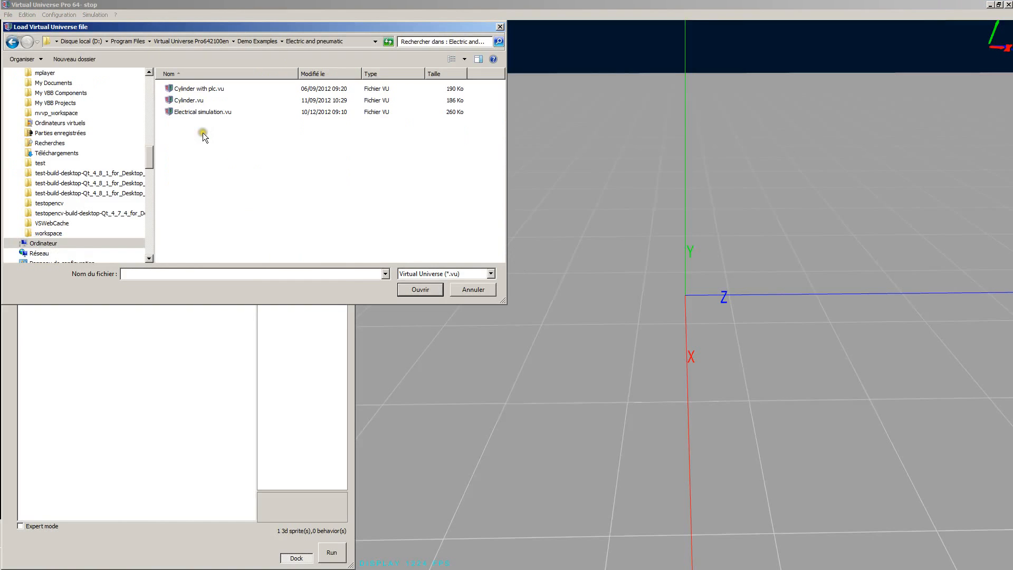
double_click(198, 88)
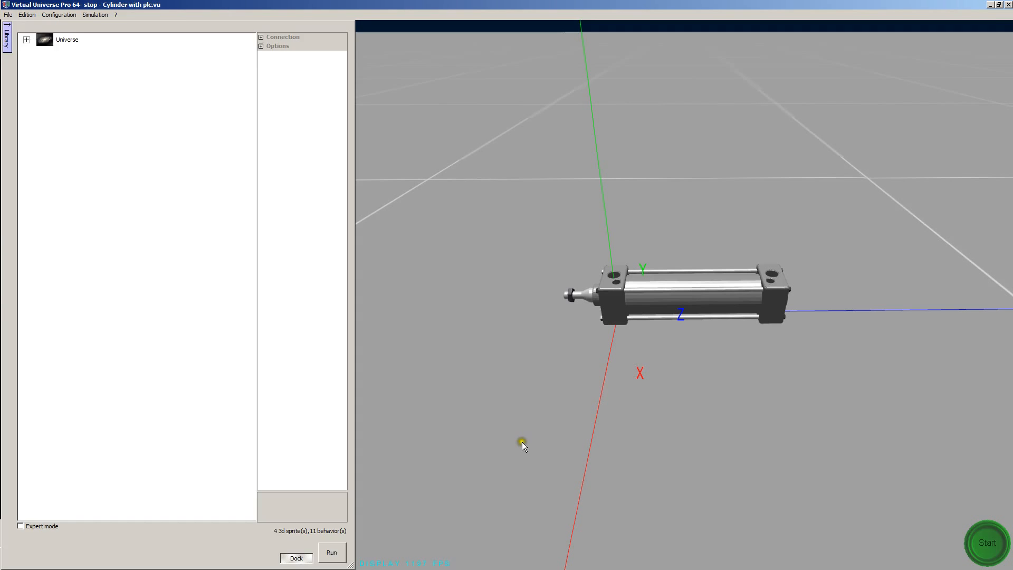
Step: Run the cylinder simulation and display its program/simulation debug view, enlarged to show the whole PLC wiring diagram
mouse_move(517, 439)
right_mouse_down()
mouse_move(553, 441)
mouse_move(531, 439)
right_mouse_up()
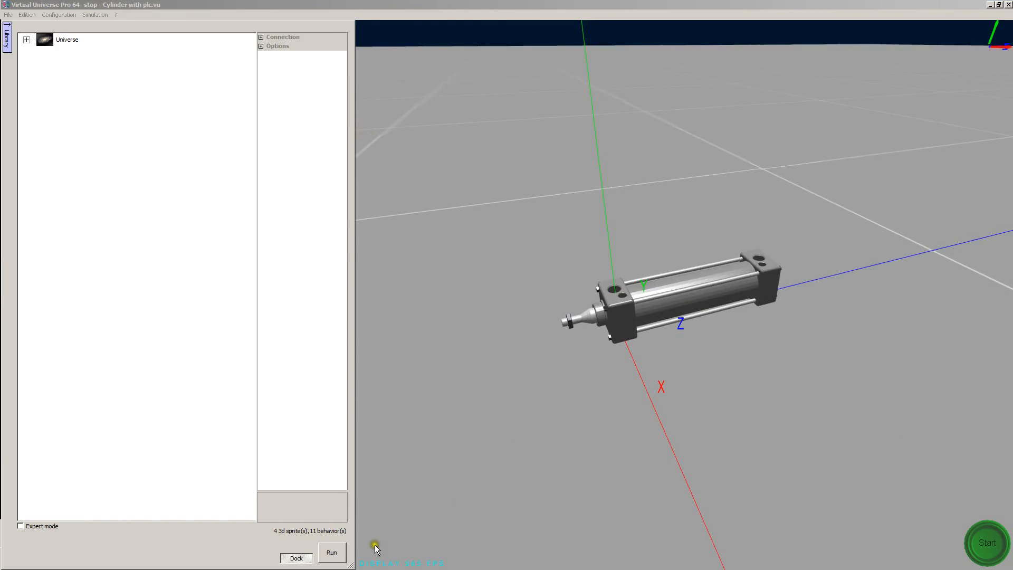
left_click(331, 552)
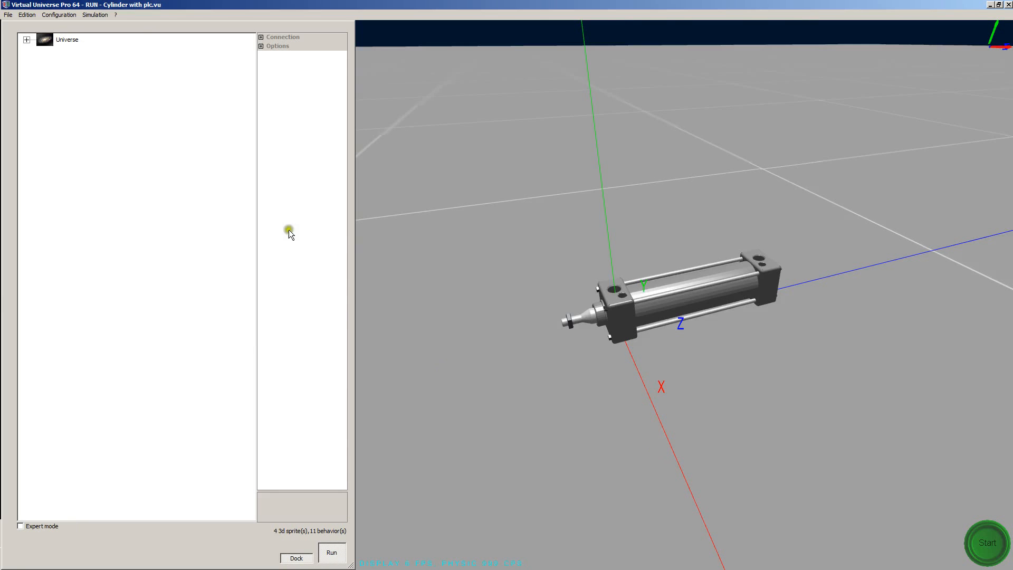
left_click(105, 15)
mouse_move(103, 32)
left_click(148, 41)
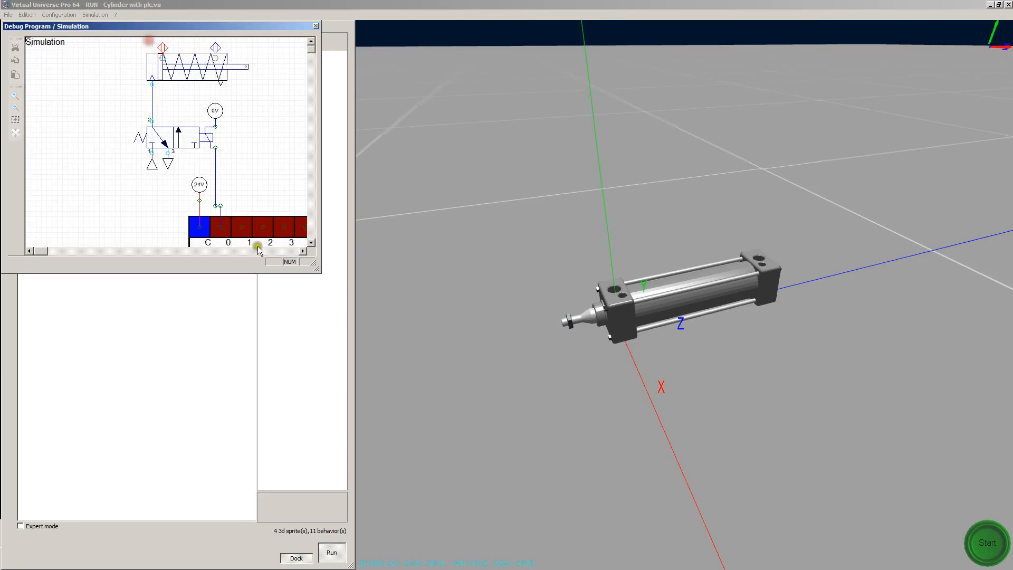
left_click_drag(317, 269, 509, 541)
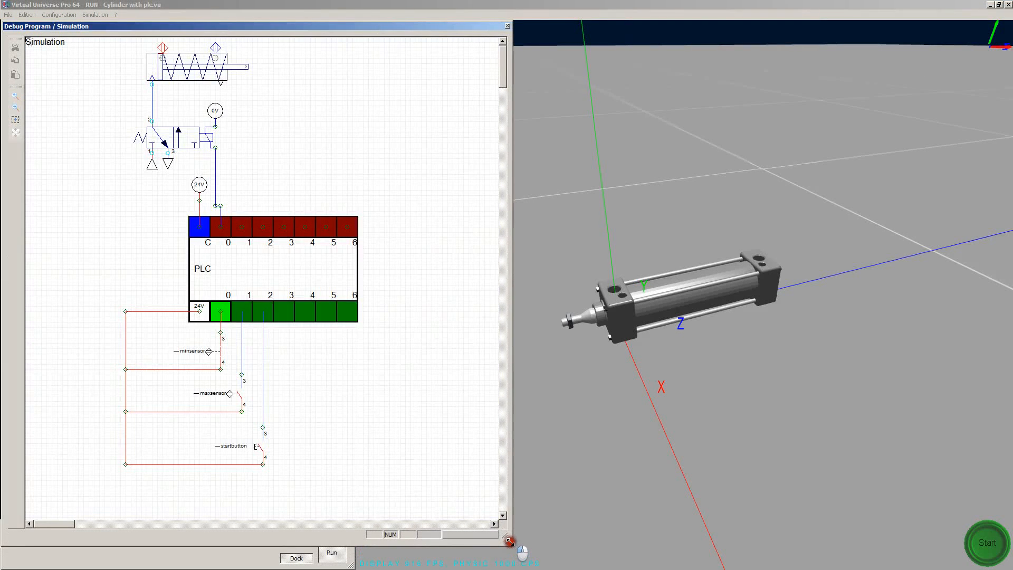
left_click(452, 437)
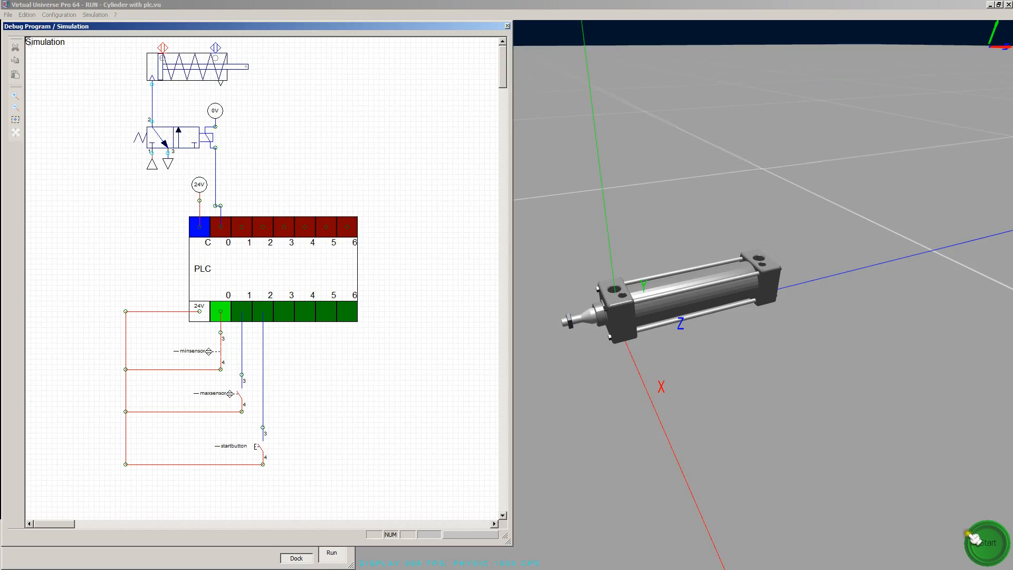
Step: Cycle the cylinder with the green Start button, moving the debug window clear of the rod, and pull the rod out manually
left_click(986, 544)
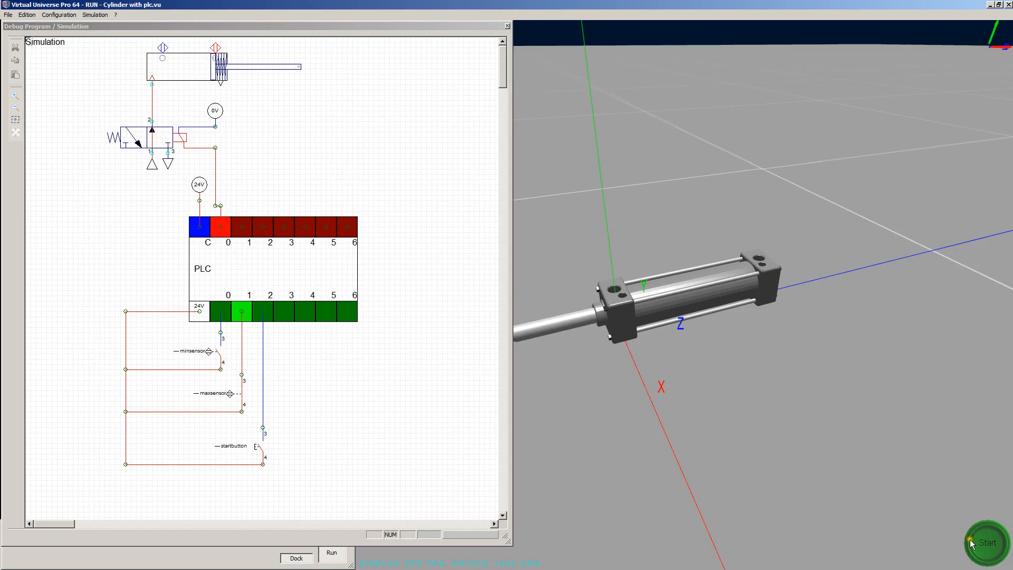
left_click(407, 28)
left_click_drag(407, 27, 308, 39)
left_click(991, 547)
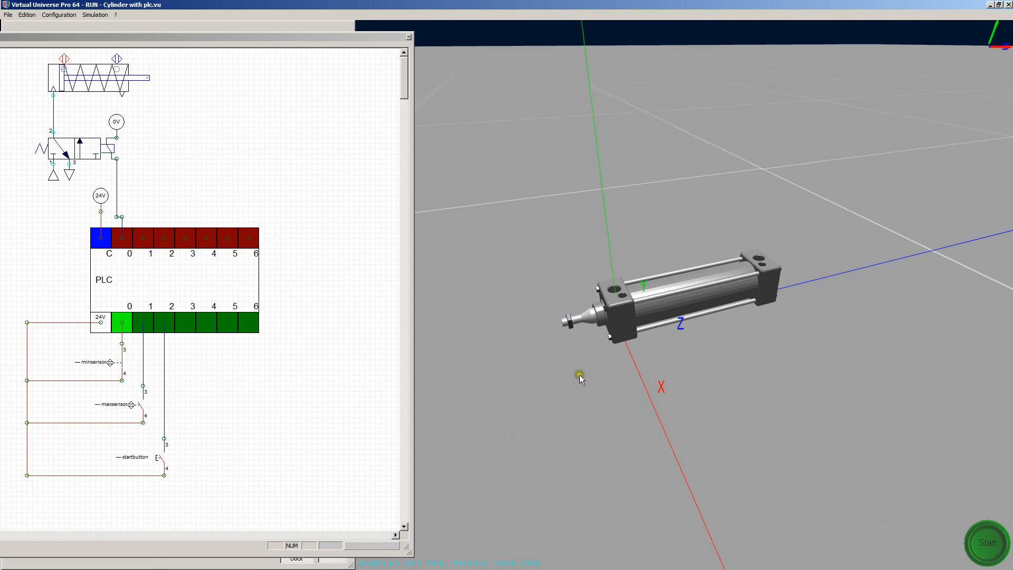
left_click_drag(584, 325, 499, 340)
Step: Detach the wire between maxsensor and PLC input 1 by moving it aside, and start the cylinder to test the broken connection
left_click(143, 365)
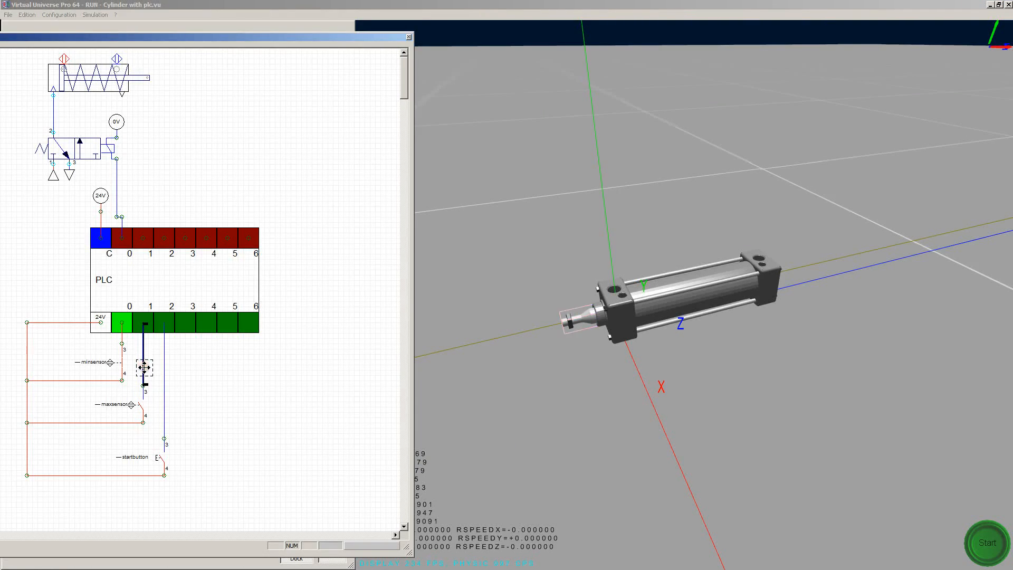
left_click(143, 367)
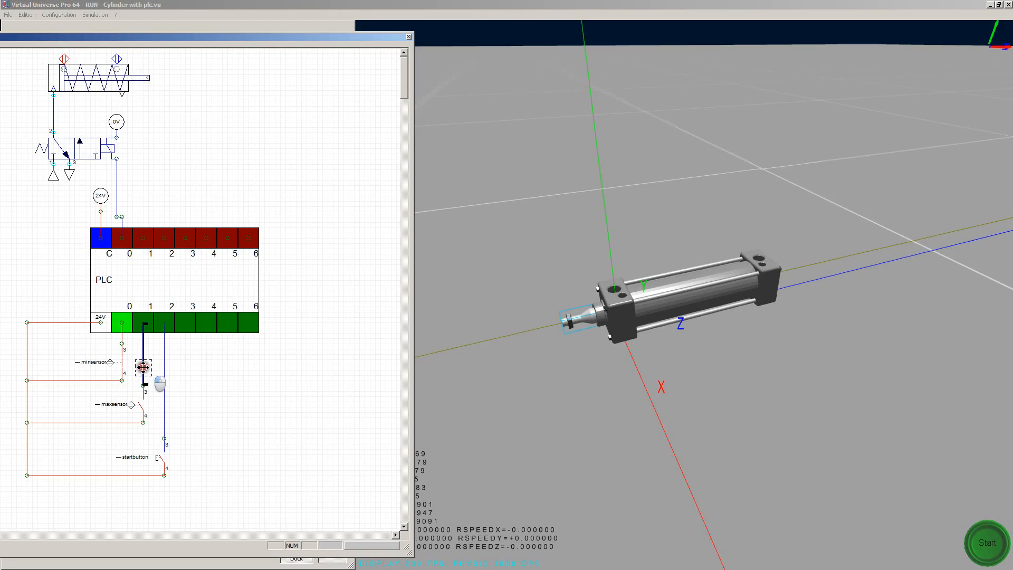
left_click_drag(143, 367, 226, 422)
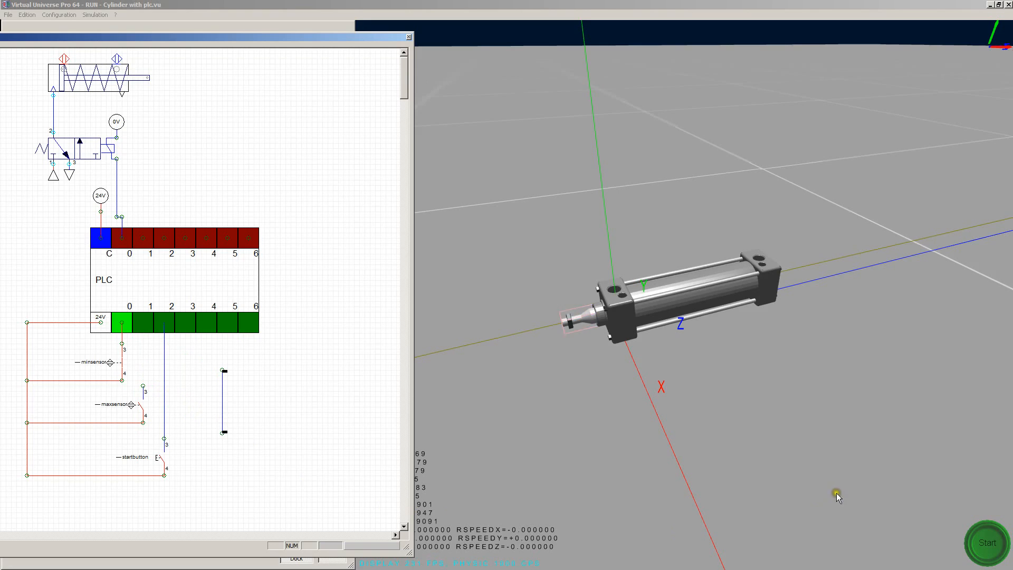
left_click(987, 547)
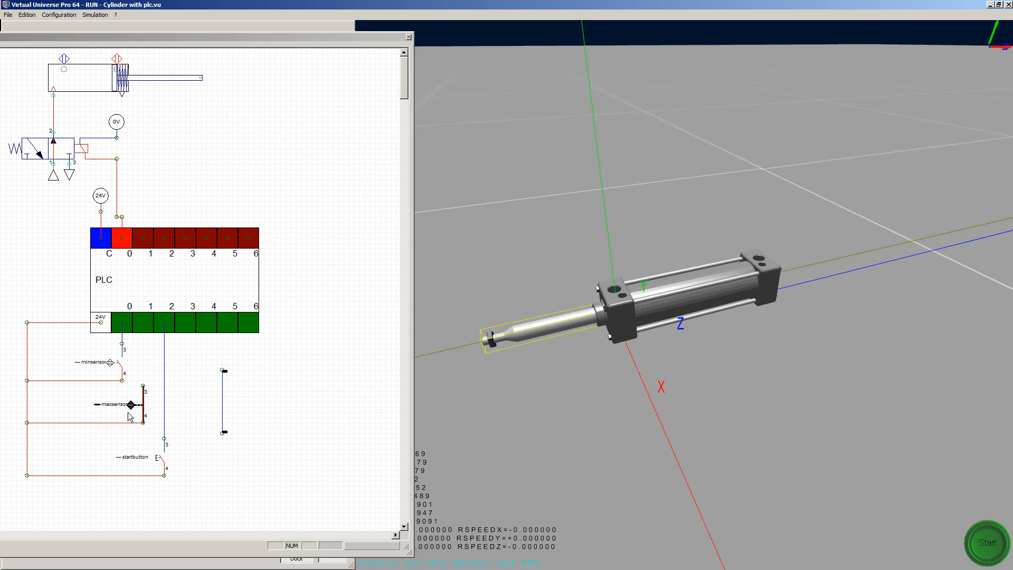
left_click(326, 453)
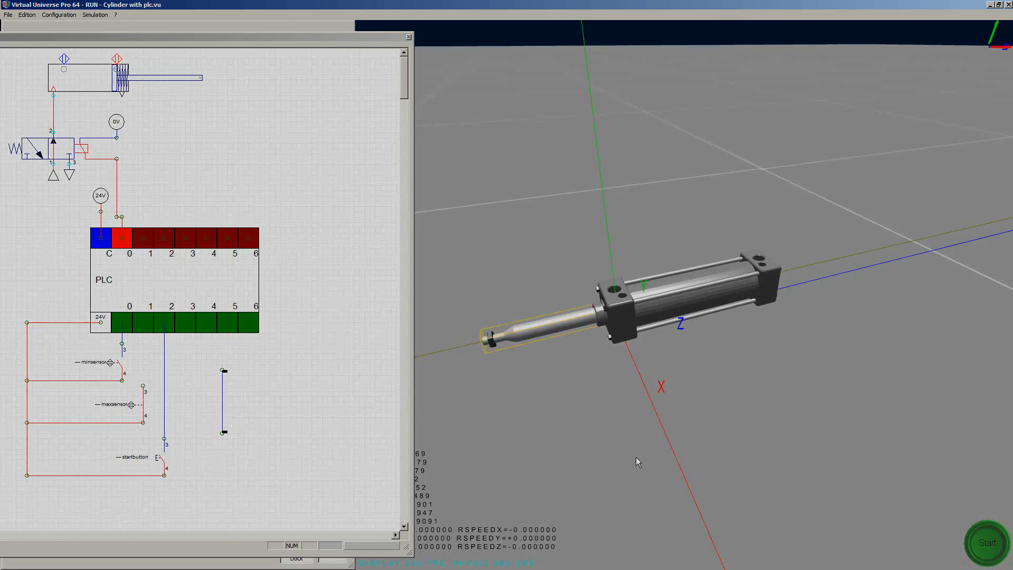
Step: Close the cylinder simulation and open the automated machine 1.vu sample from the Automated machines demo folder
left_click(112, 441)
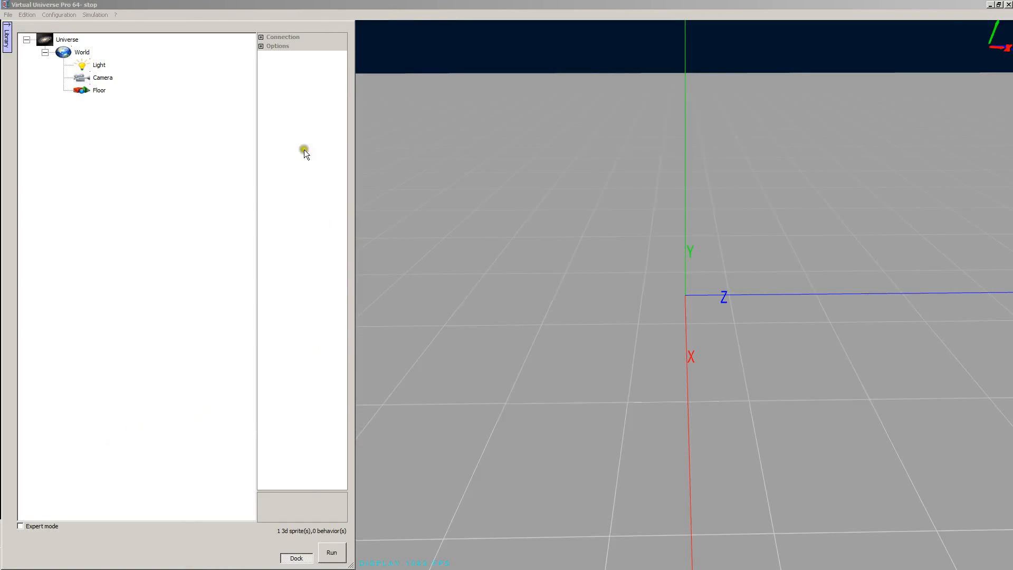
left_click(300, 4)
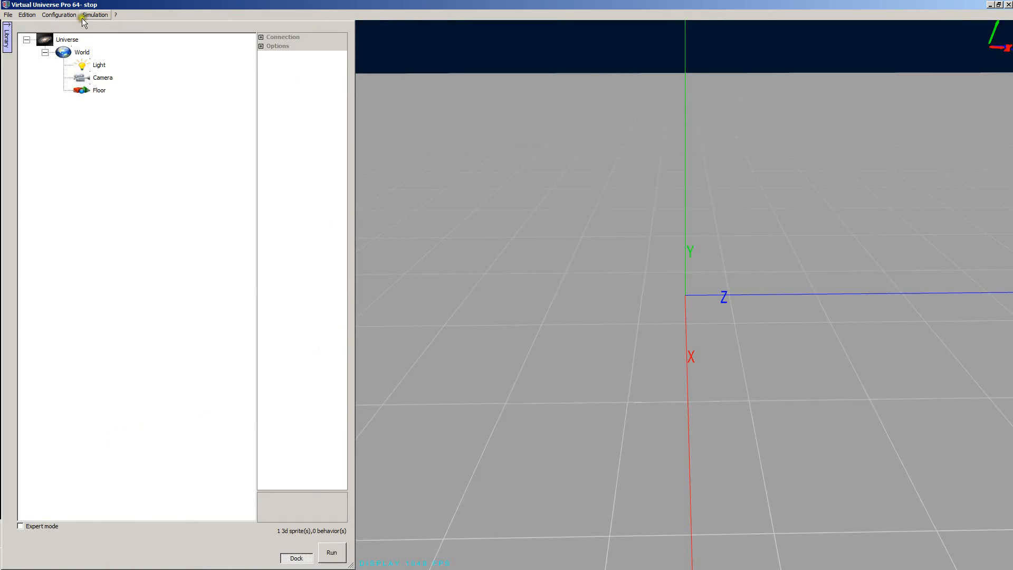
left_click(8, 15)
mouse_move(23, 36)
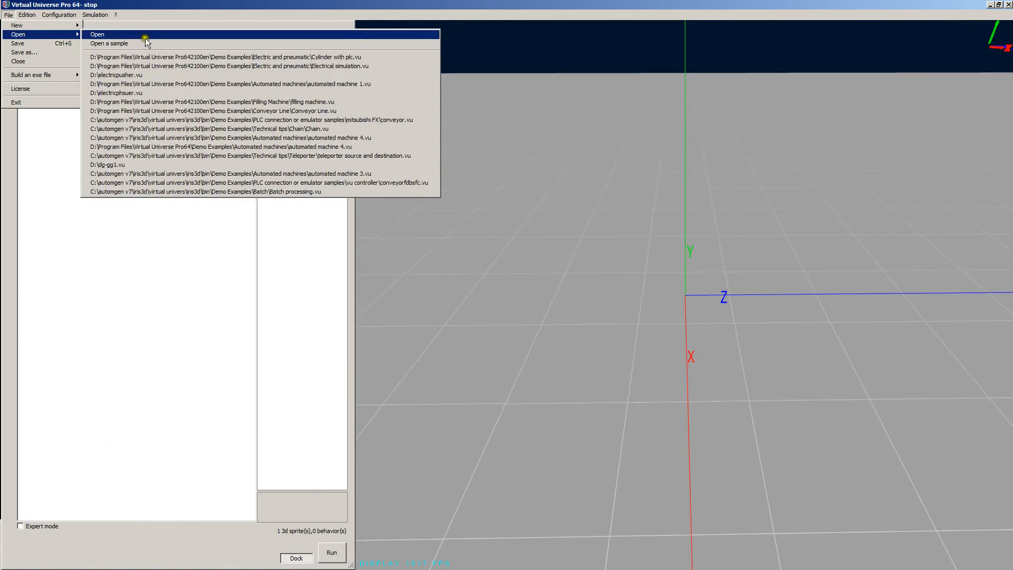
left_click(128, 44)
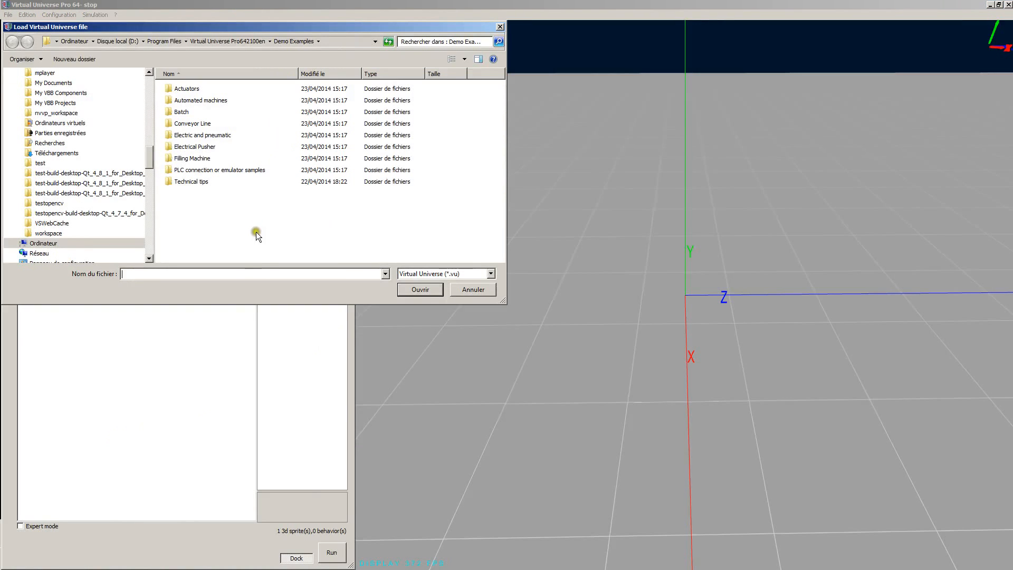
double_click(201, 102)
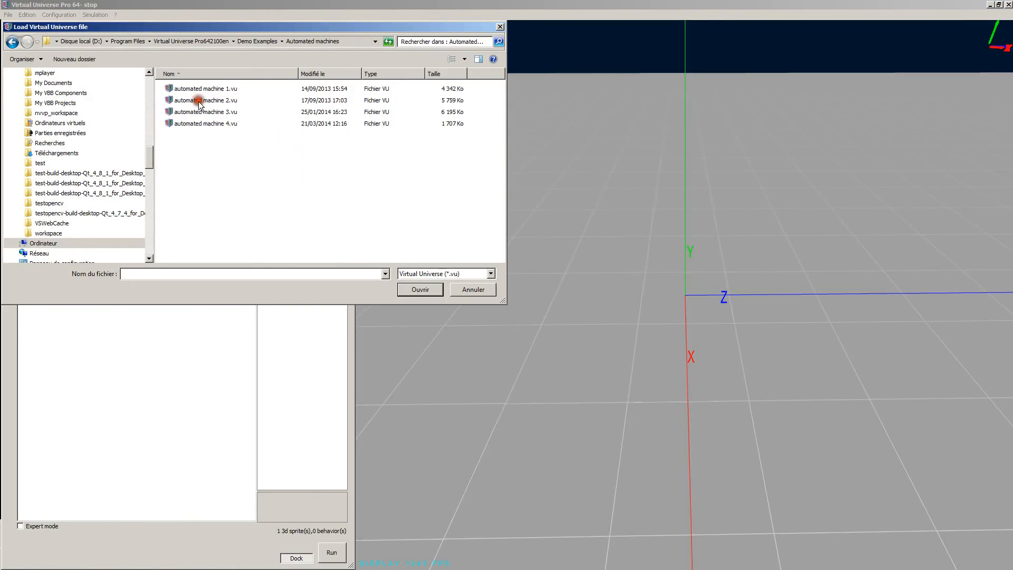
double_click(198, 90)
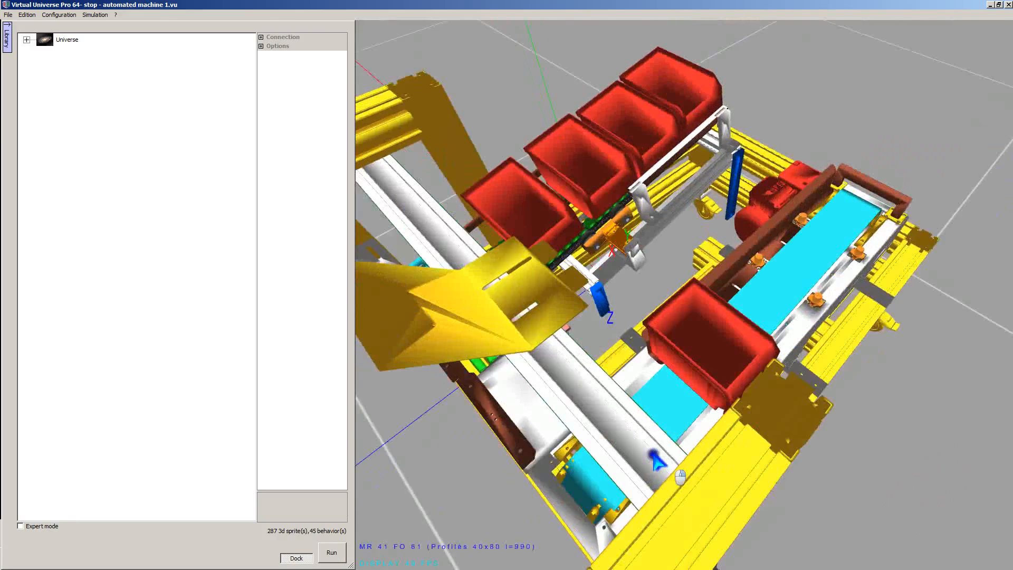
Step: Hide the configuration panel so the 3D view fills the window, and run the automated machine 1 simulation
left_click_drag(654, 452, 631, 459)
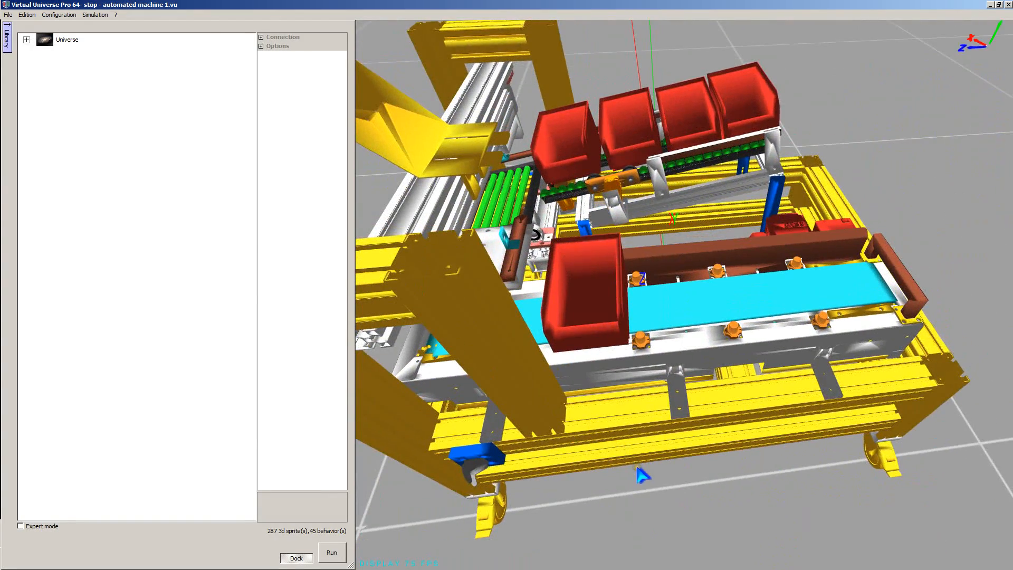
scroll(638, 468, "up", 1)
scroll(639, 474, "down", 2)
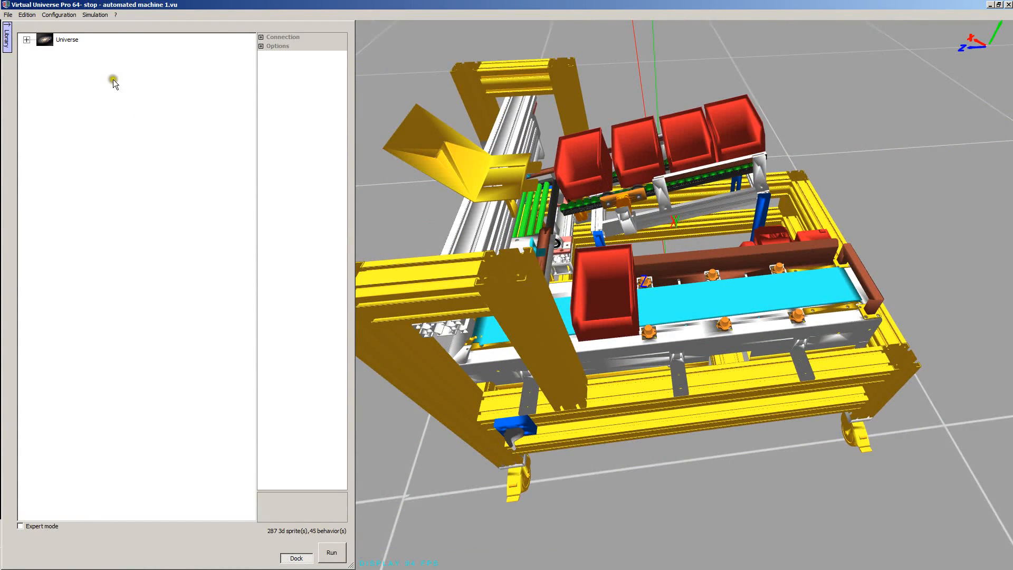
left_click(62, 16)
left_click(77, 43)
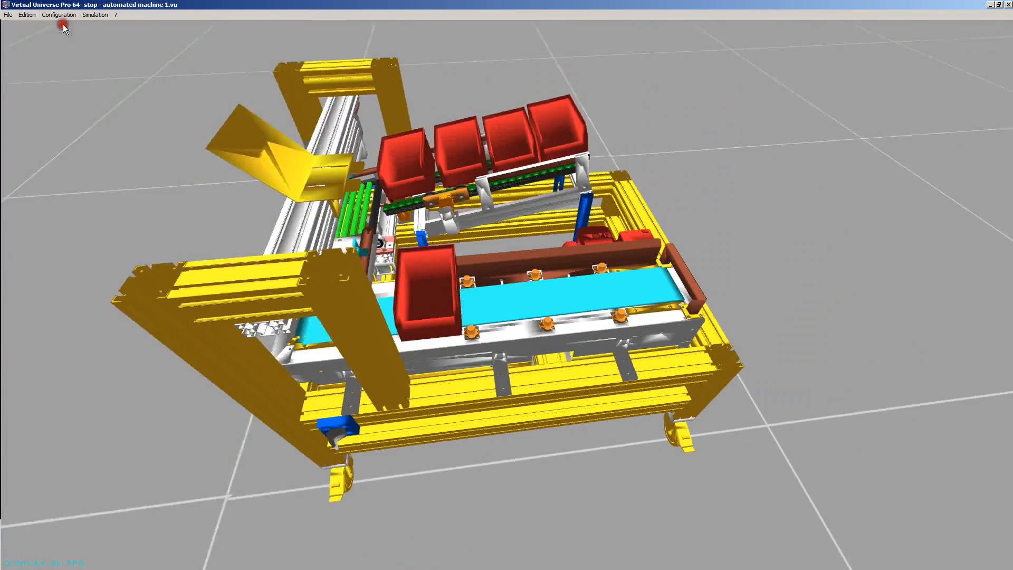
left_click(94, 14)
left_click(91, 25)
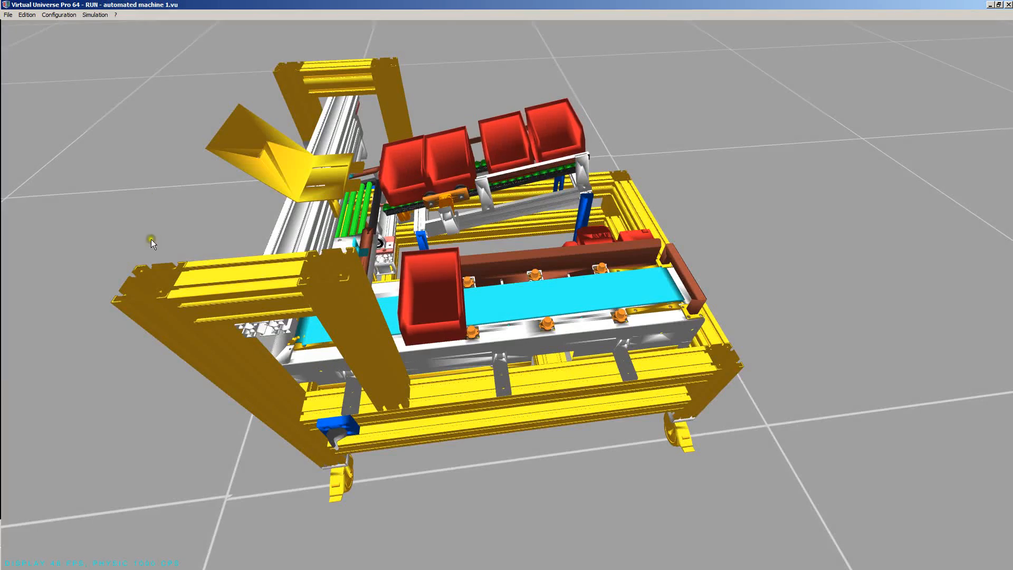
Step: Examine the running machine's red bin transfer between rollers and cyan belt from several sides, and pull a bin off the belt
right_click_drag(150, 241, 200, 235)
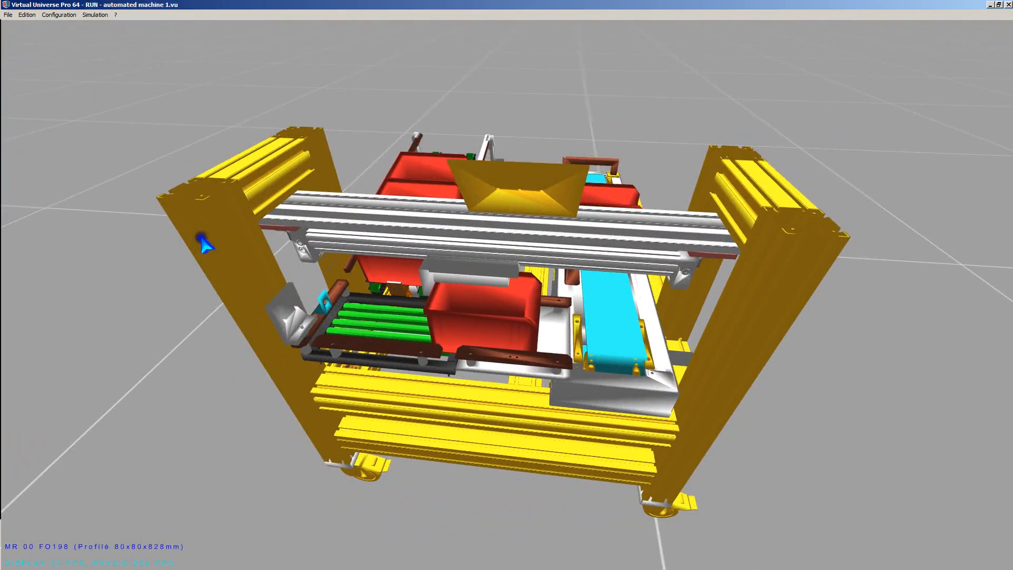
right_click_drag(475, 428, 410, 422)
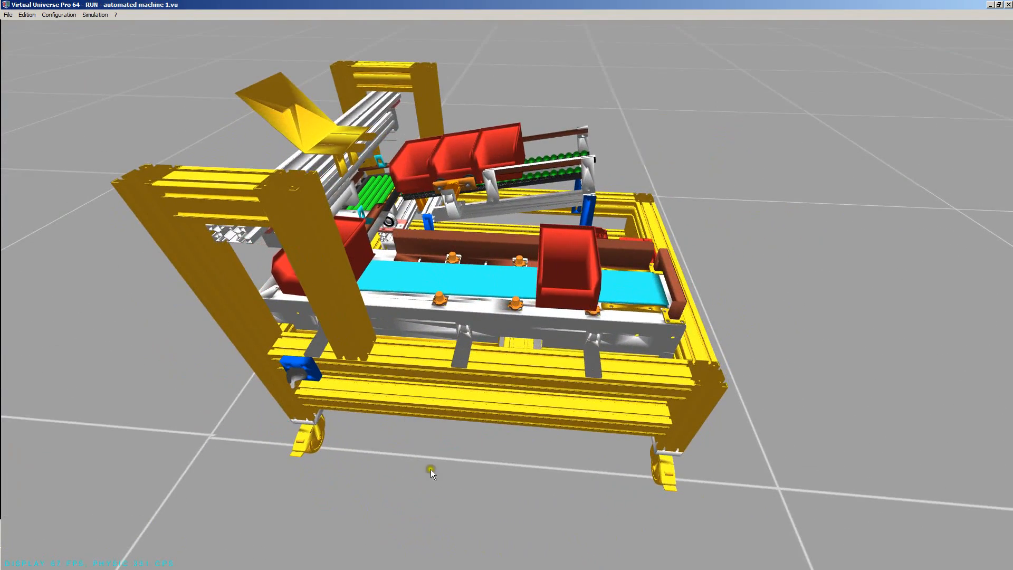
scroll(414, 343, "up", 10)
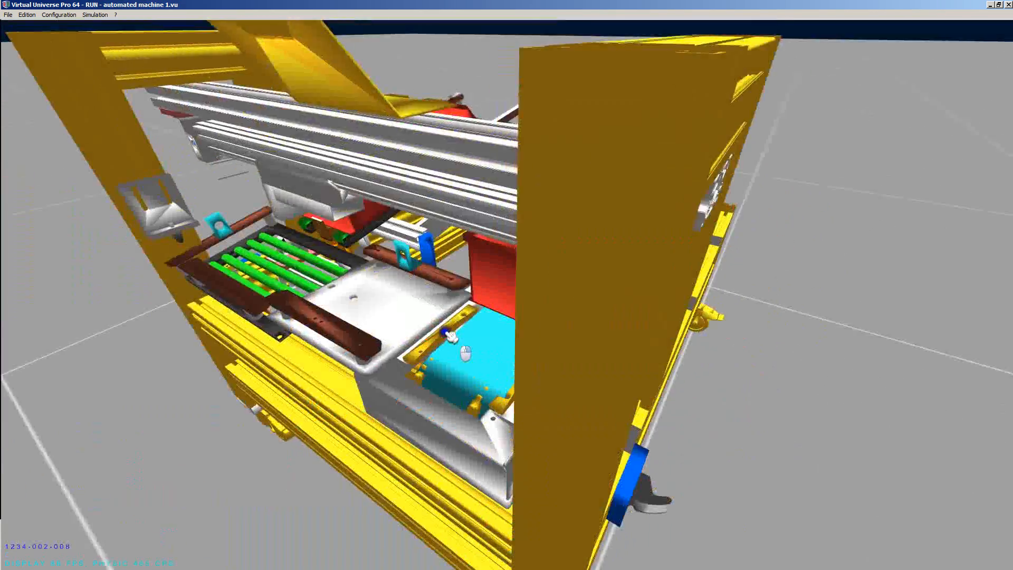
scroll(452, 329, "up", 3)
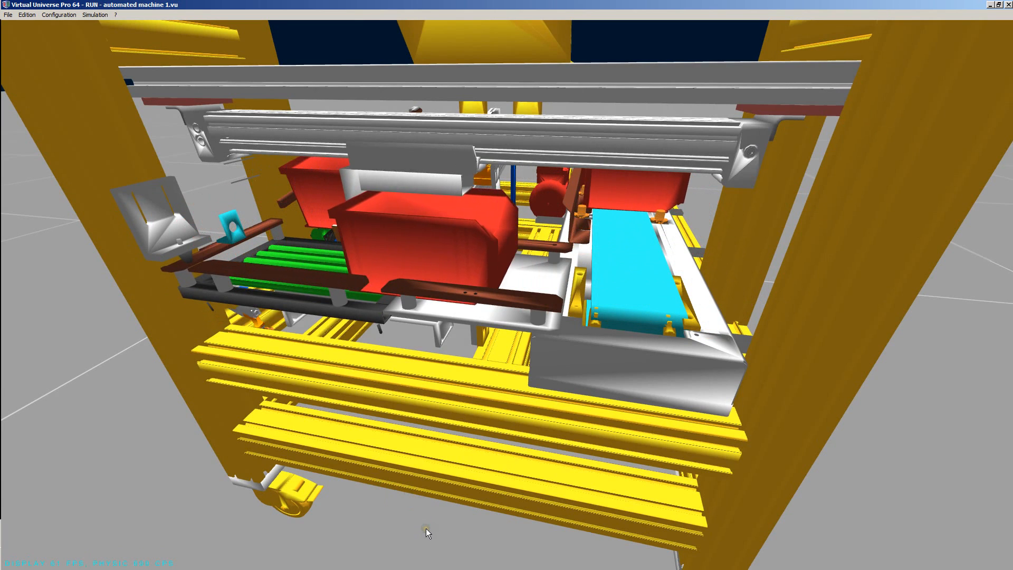
right_click_drag(426, 528, 355, 533)
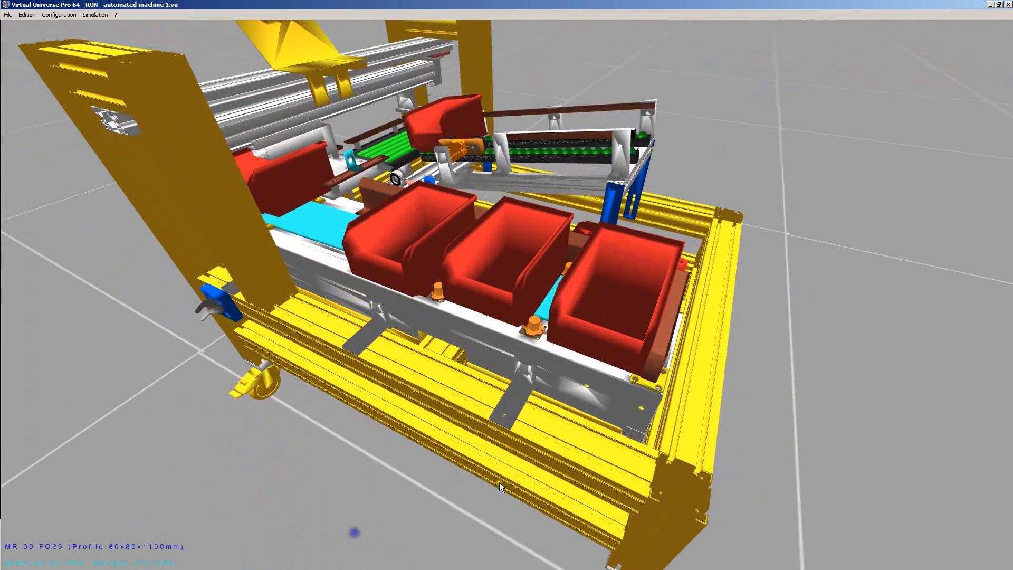
left_click_drag(593, 345, 886, 263)
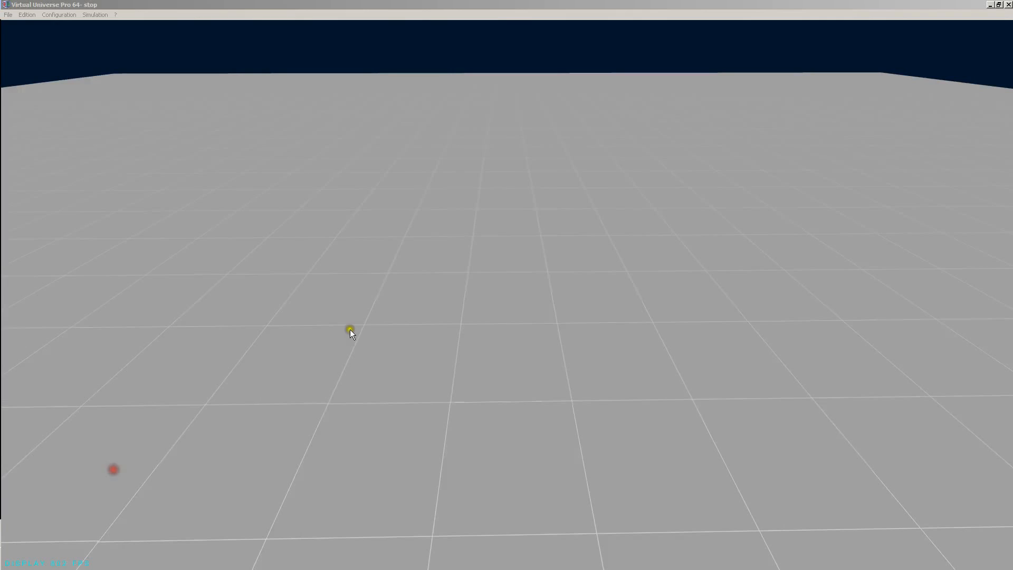
Step: Open the automated machine 2.vu sample from the Automated machines demo folder
left_click(348, 311)
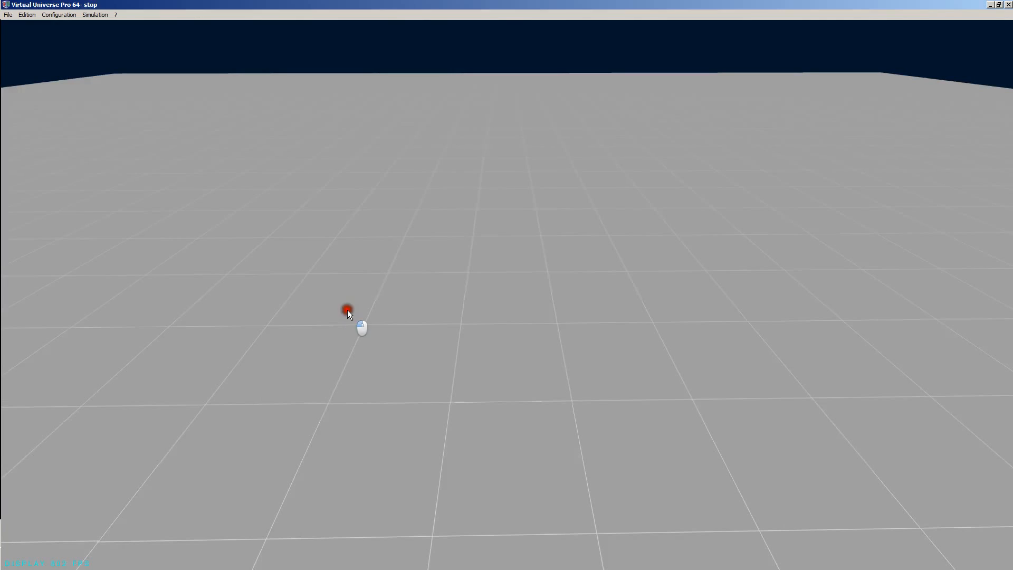
left_click(9, 14)
mouse_move(32, 40)
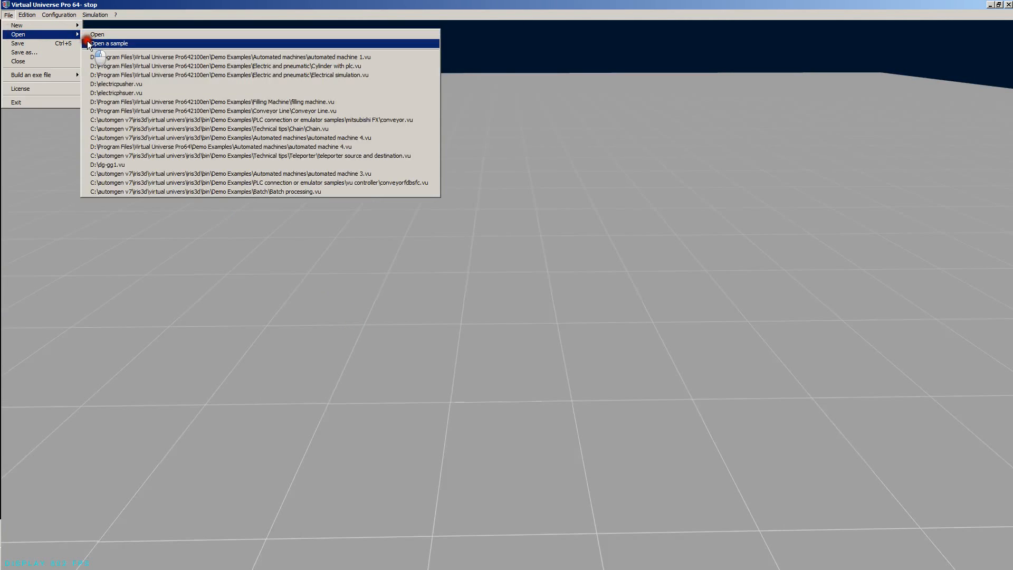
left_click(87, 40)
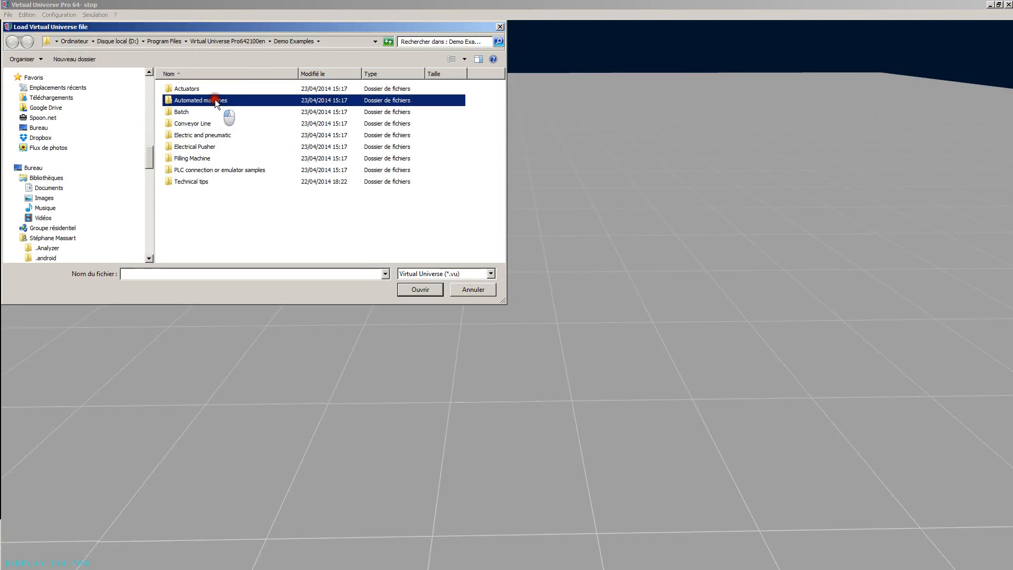
double_click(215, 100)
left_click(217, 100)
double_click(216, 101)
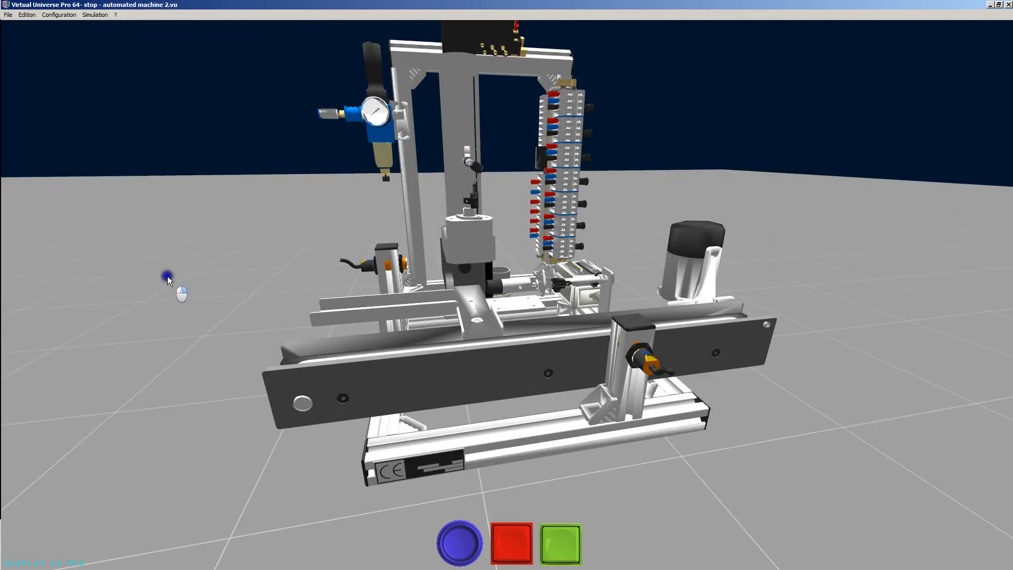
Step: Run the automated machine 2 simulation with the whole machine in view
mouse_move(167, 277)
left_mouse_down()
mouse_move(107, 282)
mouse_move(170, 277)
left_mouse_up()
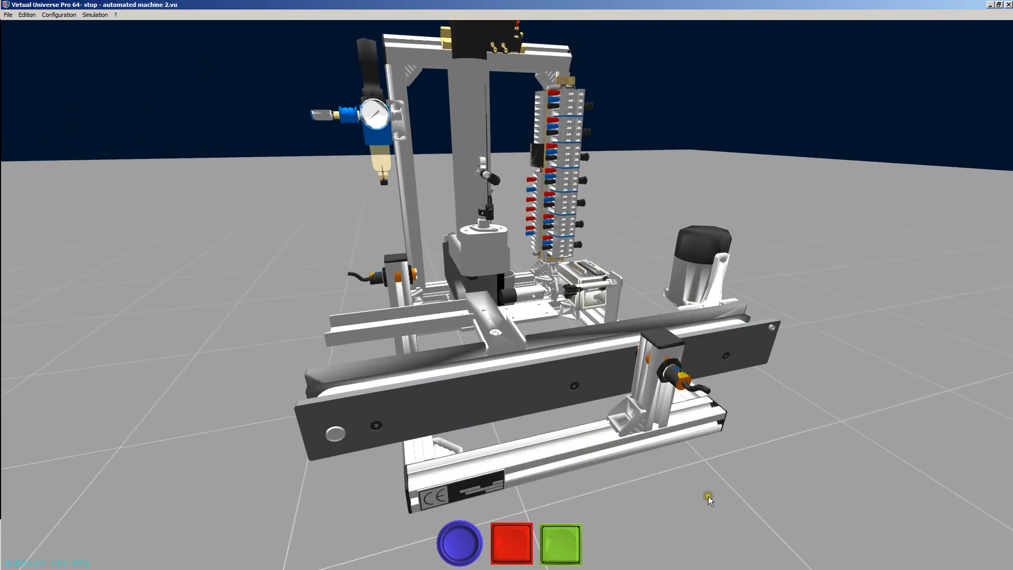
left_click(84, 15)
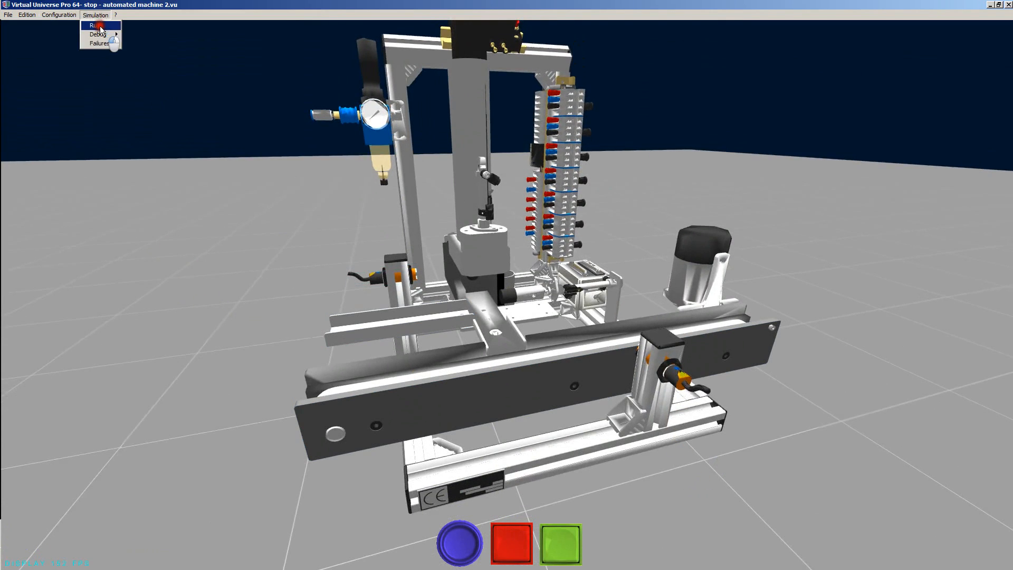
left_click(98, 25)
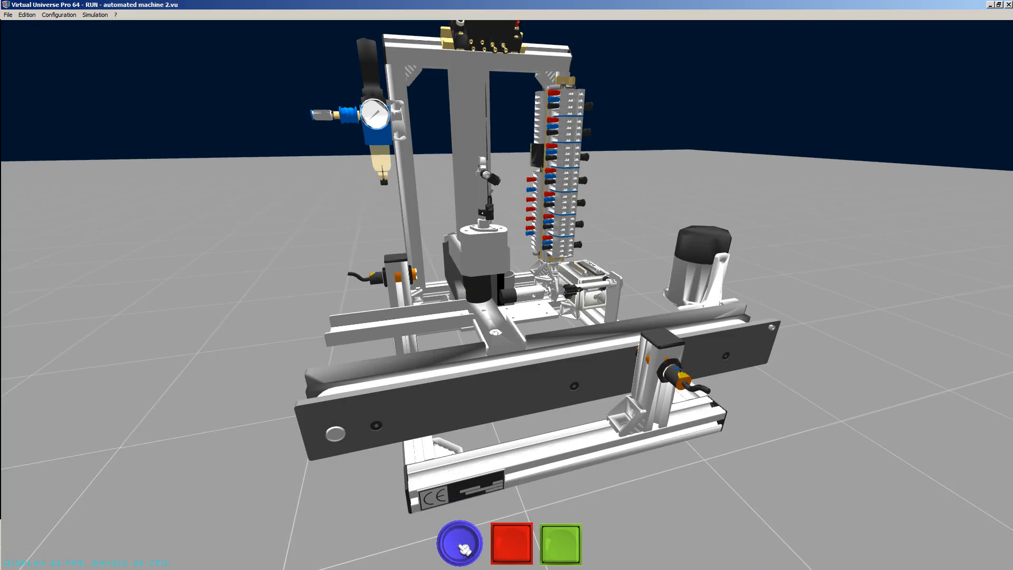
Step: Operate the machine's round blue and square red buttons alternately to feed and process the black cylindrical parts
left_click(463, 547)
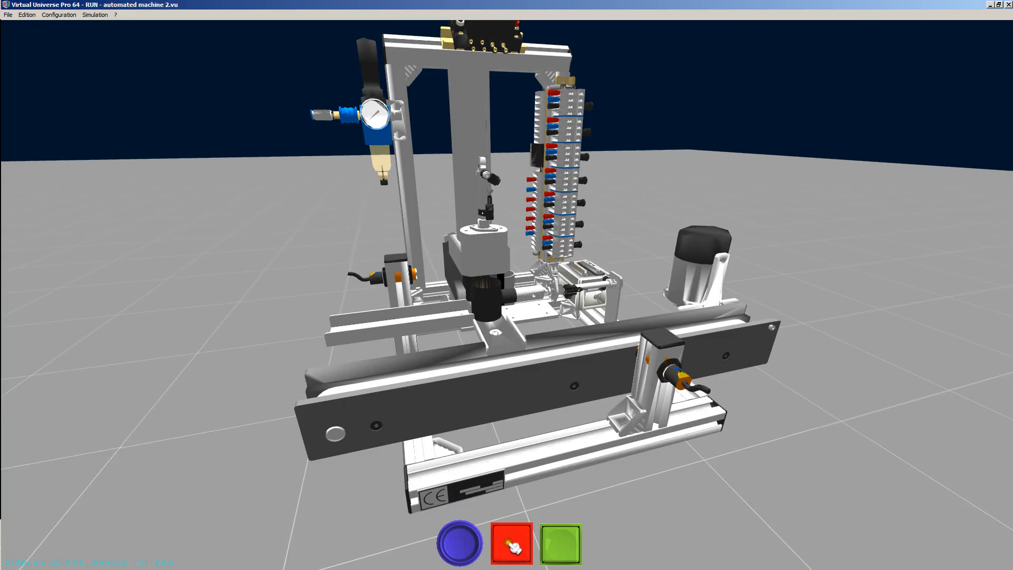
left_click(510, 545)
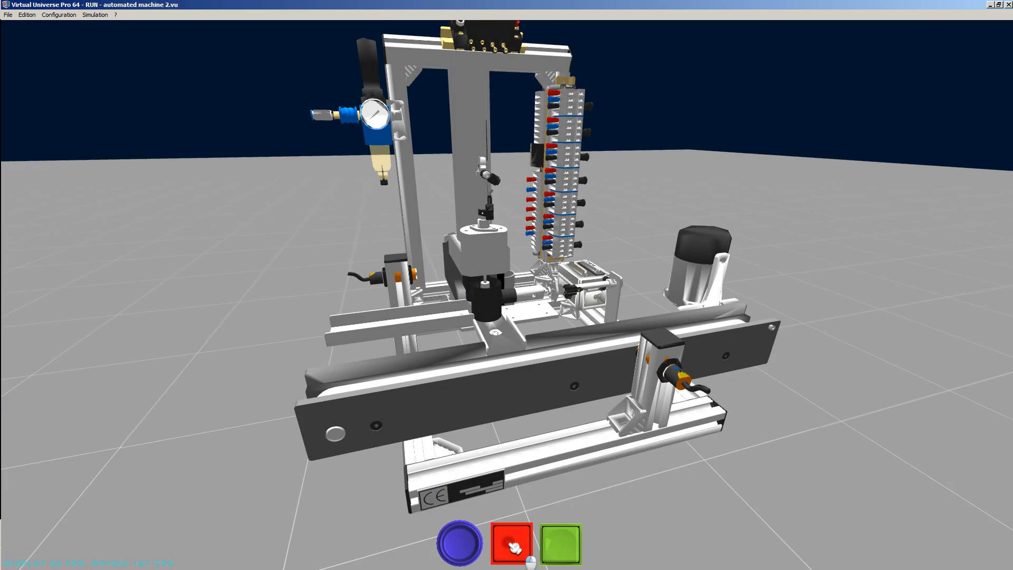
left_click(451, 555)
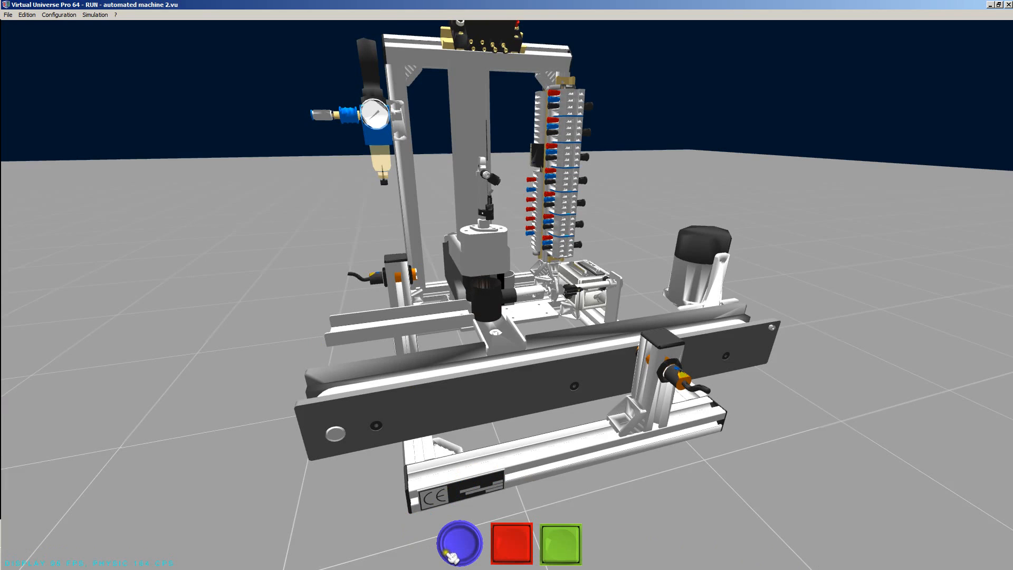
left_click(455, 549)
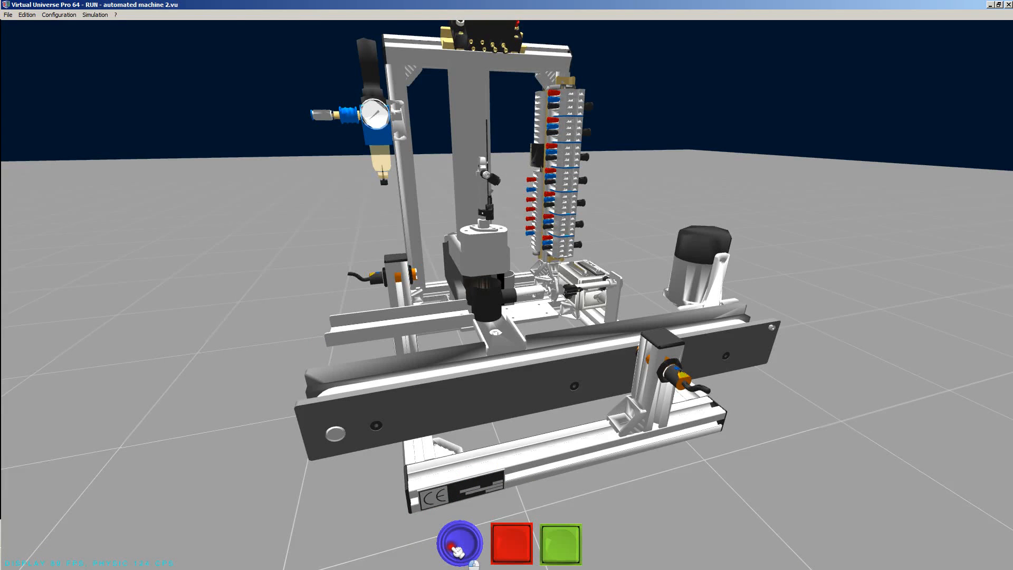
left_click(517, 549)
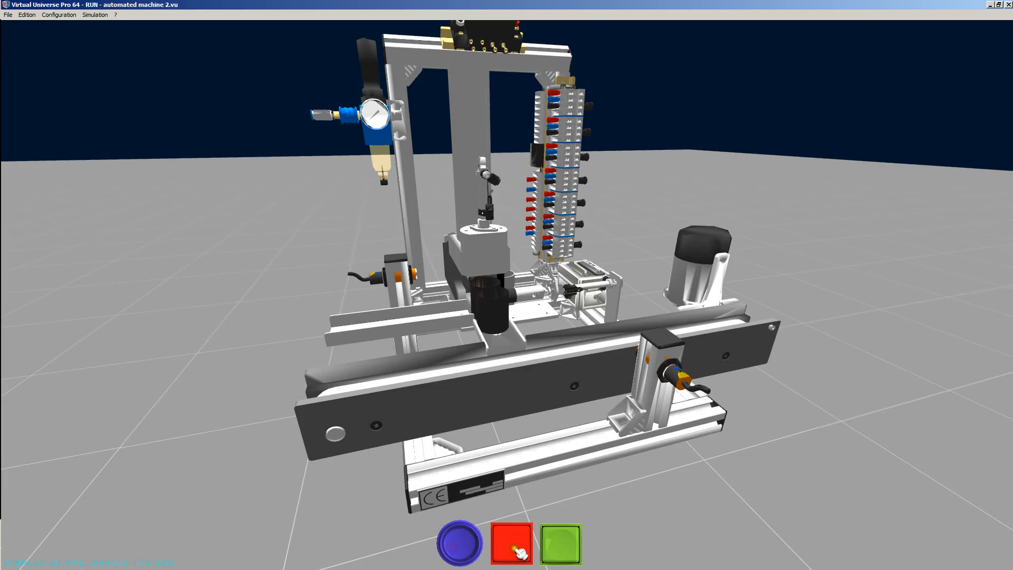
left_click(508, 546)
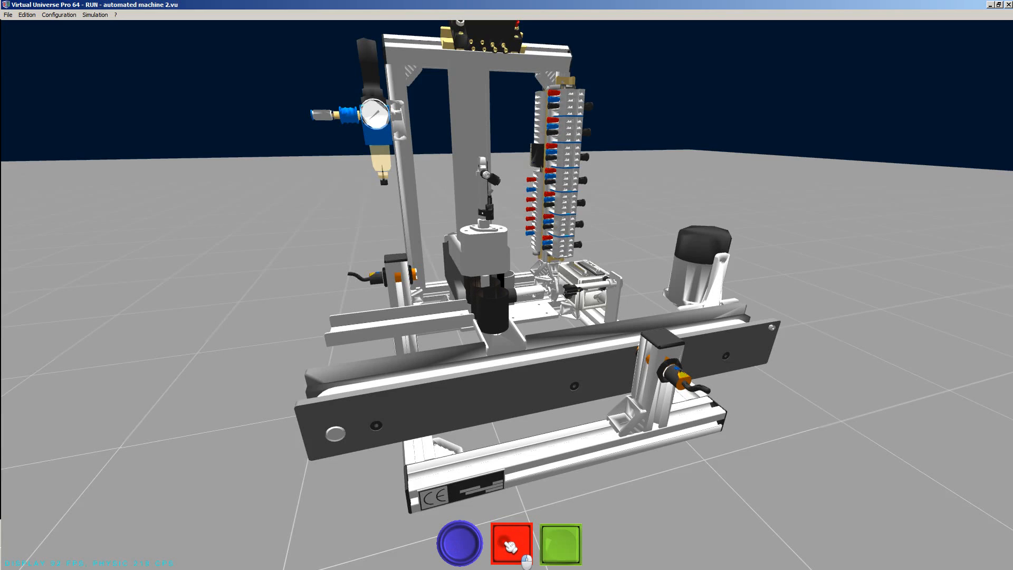
left_click(458, 546)
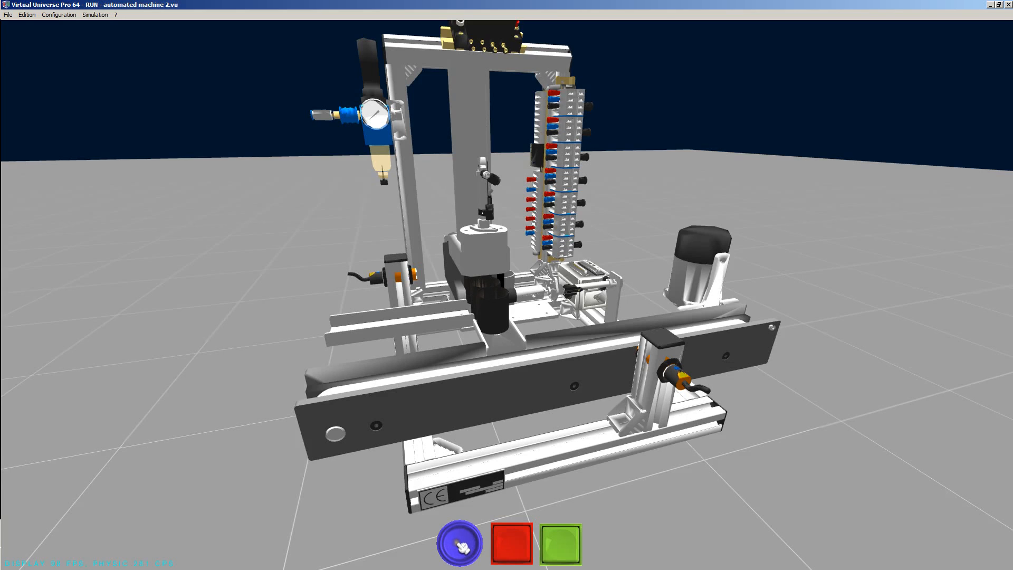
left_click(460, 547)
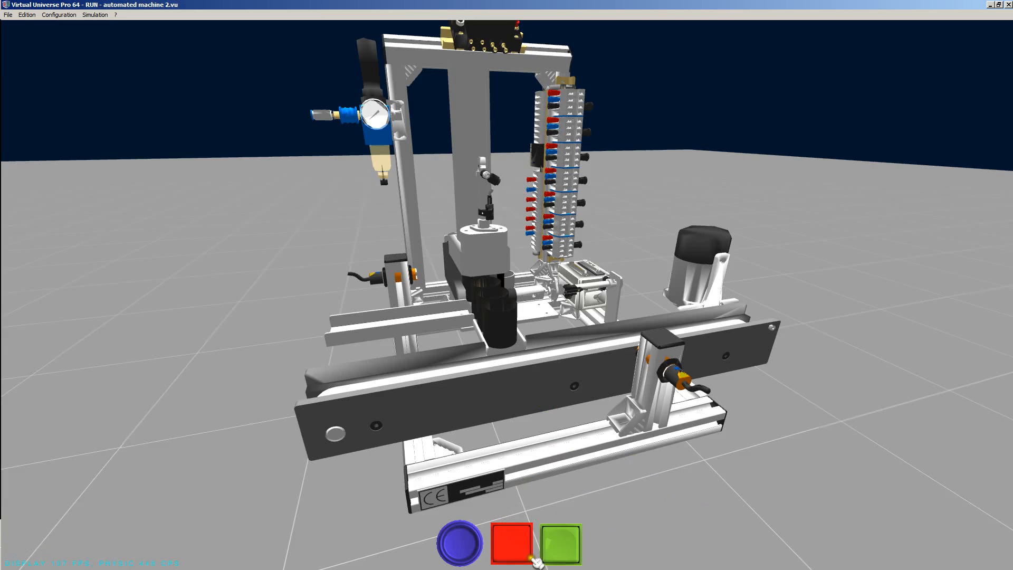
left_click(512, 539)
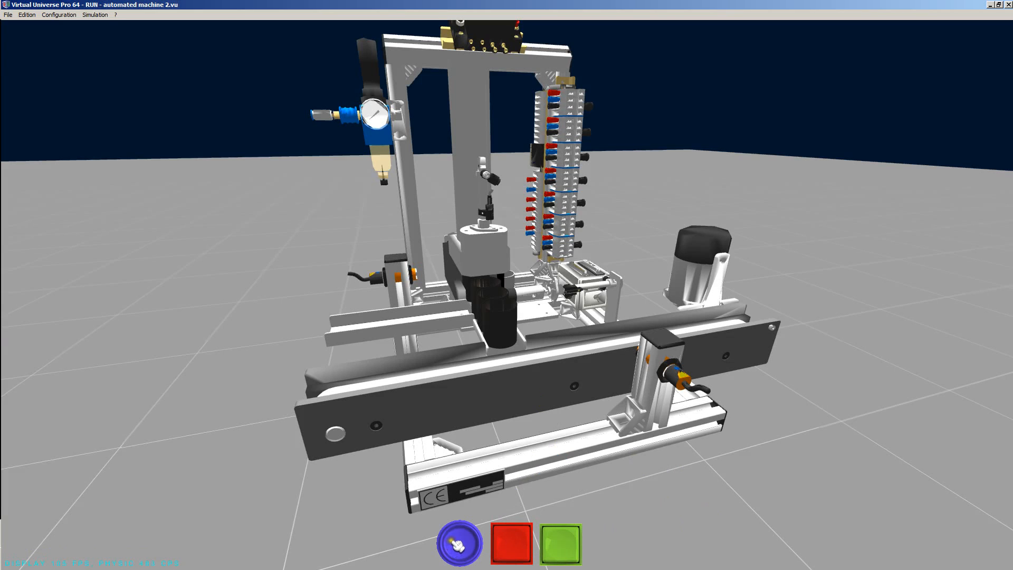
left_click(456, 544)
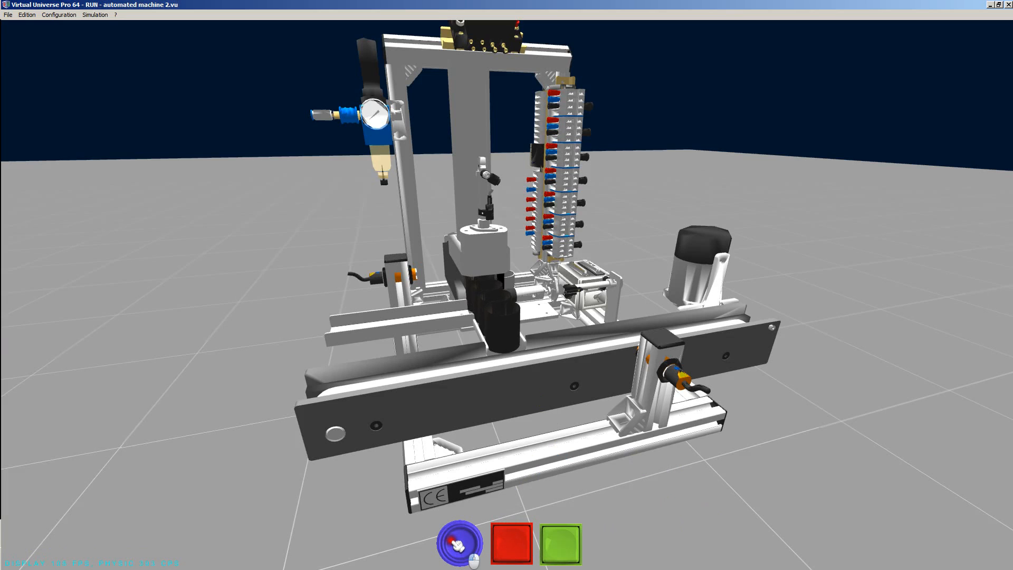
left_click(505, 545)
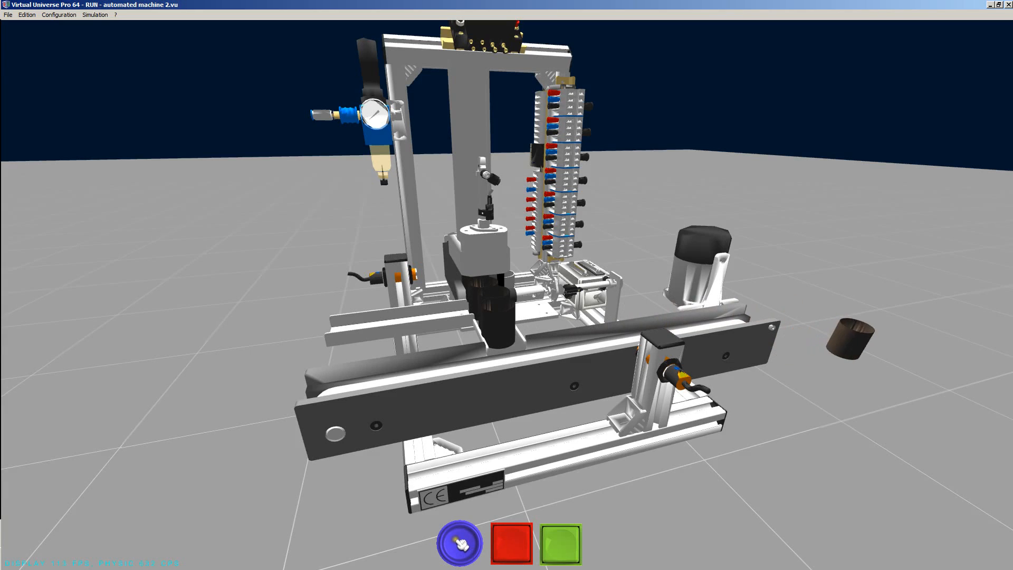
left_click(460, 544)
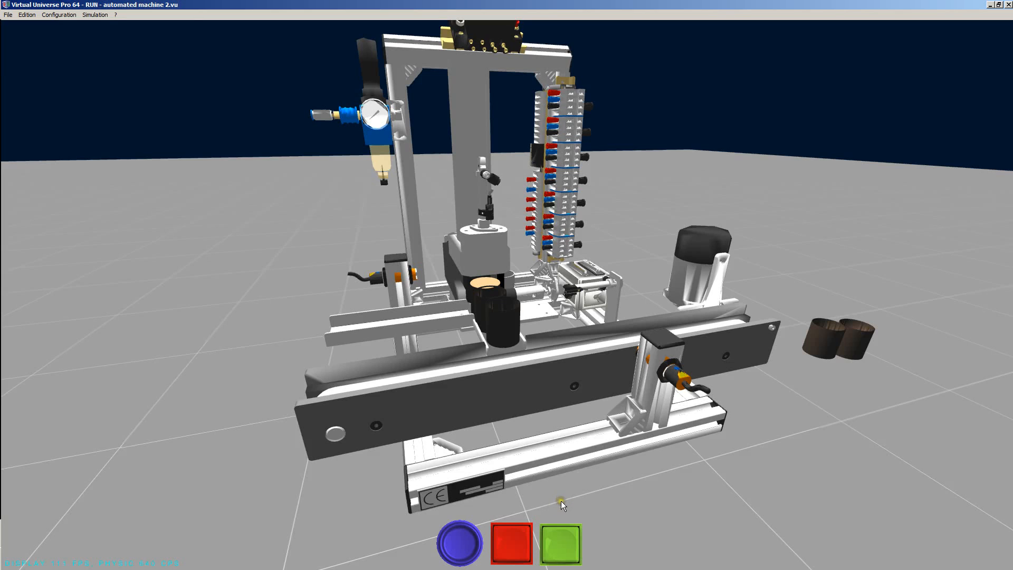
Step: Operate the red button twice, the green button twice and the blue button once to test the machine's remaining movements
left_click(515, 539)
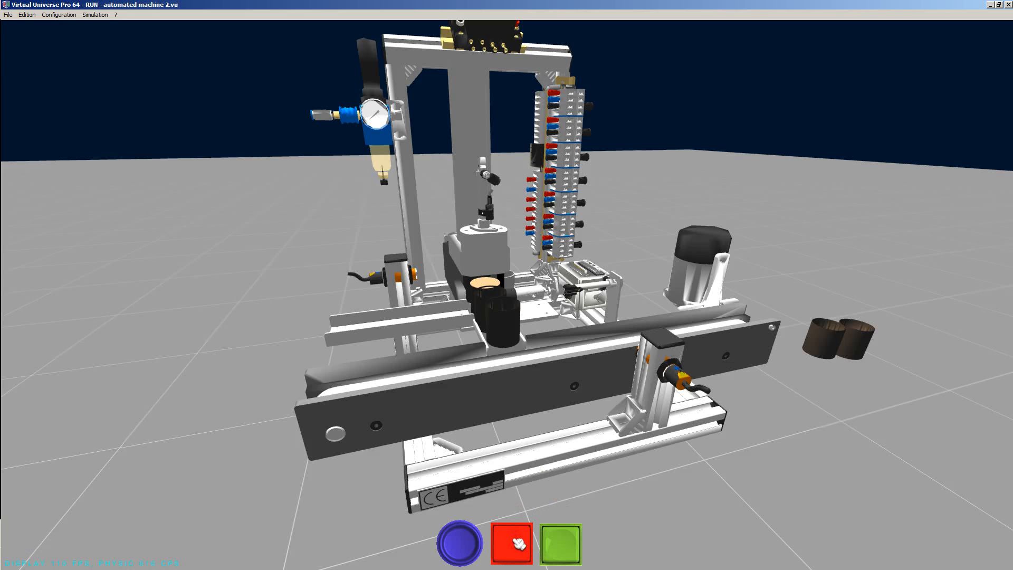
left_click(517, 541)
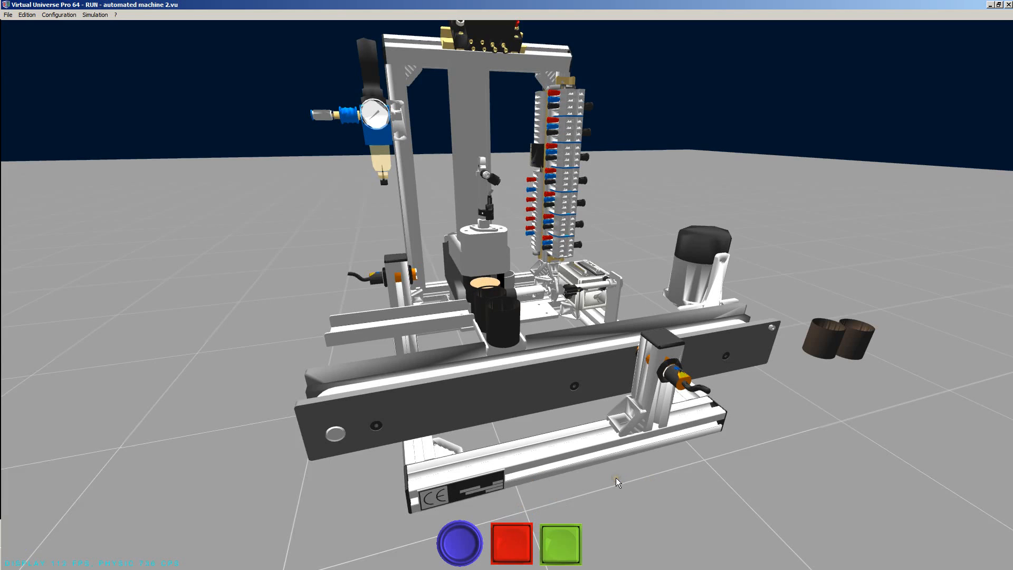
left_click(559, 546)
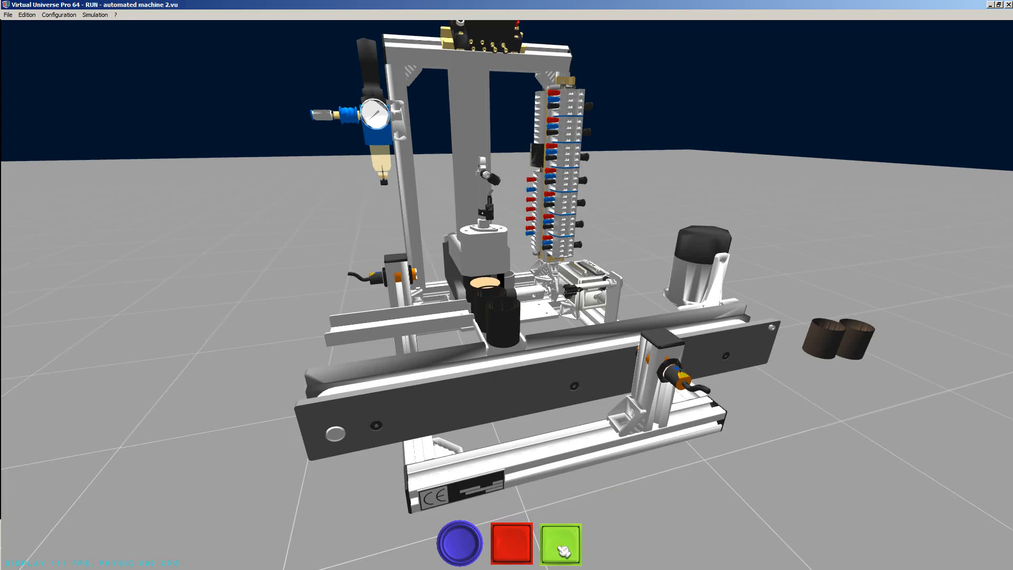
left_click(562, 547)
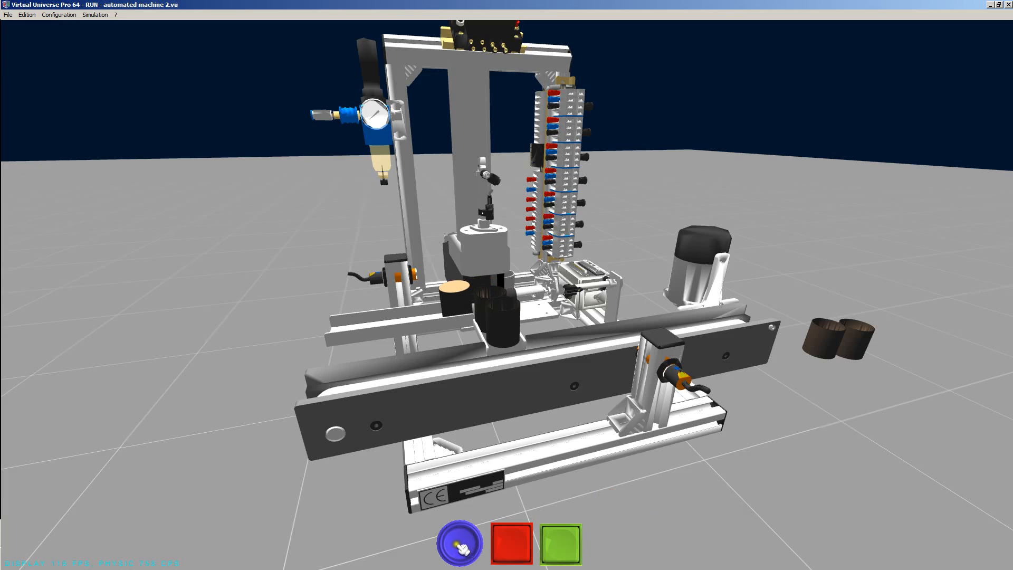
left_click(458, 544)
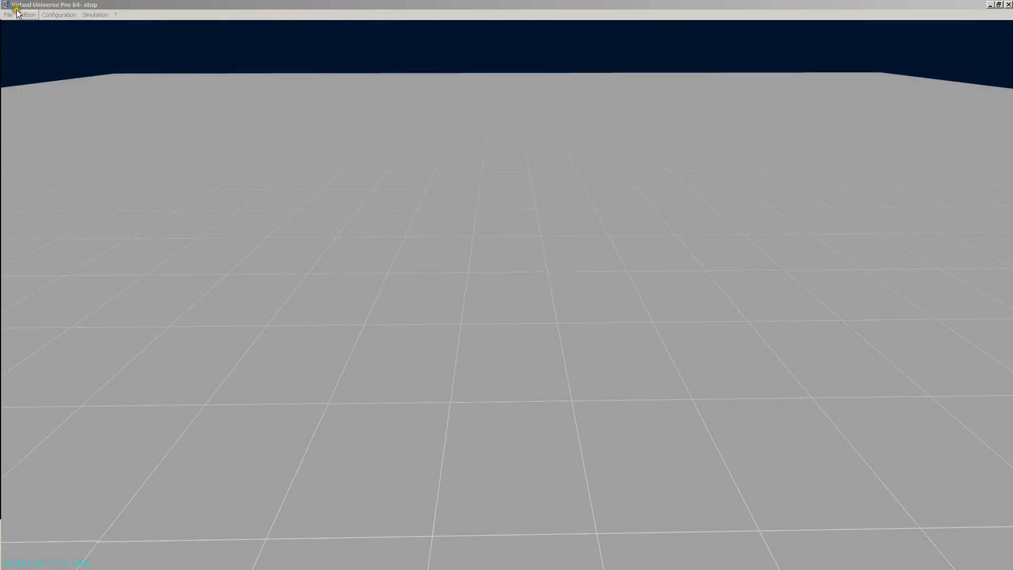
Step: Open the automated machine 3.vu sample from the Automated machines demo folder
left_click(12, 15)
left_click(18, 17)
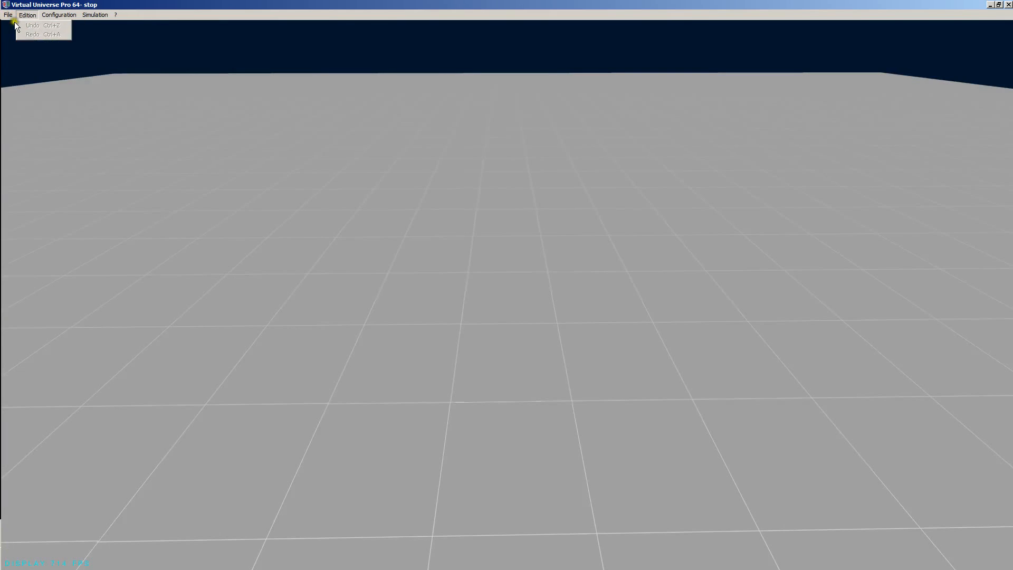
mouse_move(13, 34)
left_click(143, 48)
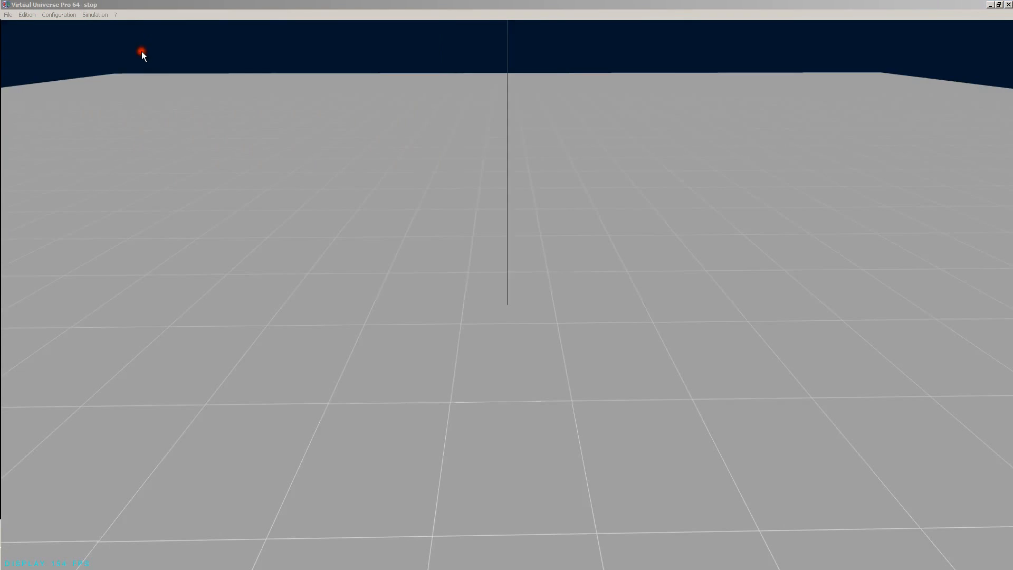
double_click(206, 100)
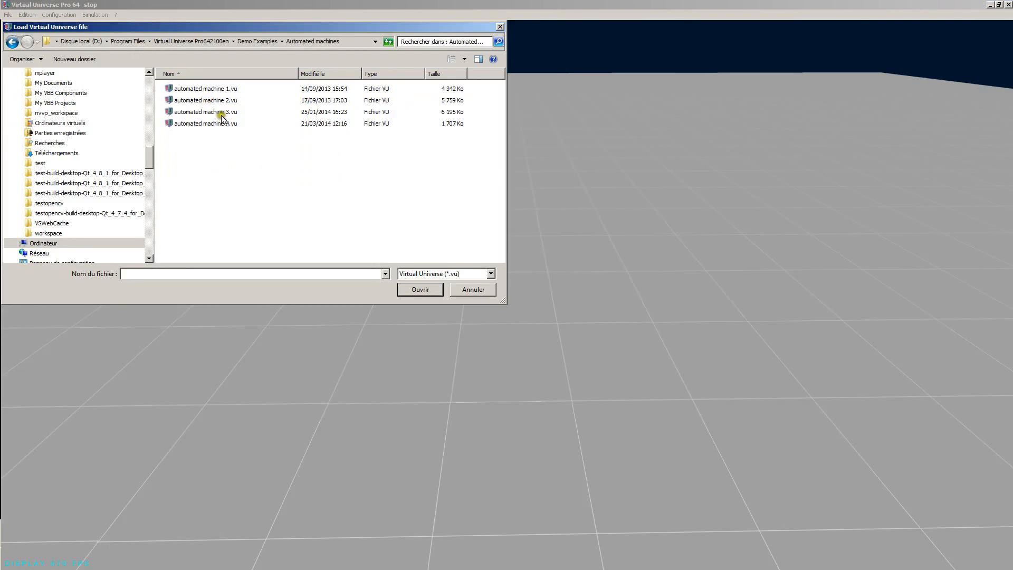
double_click(221, 112)
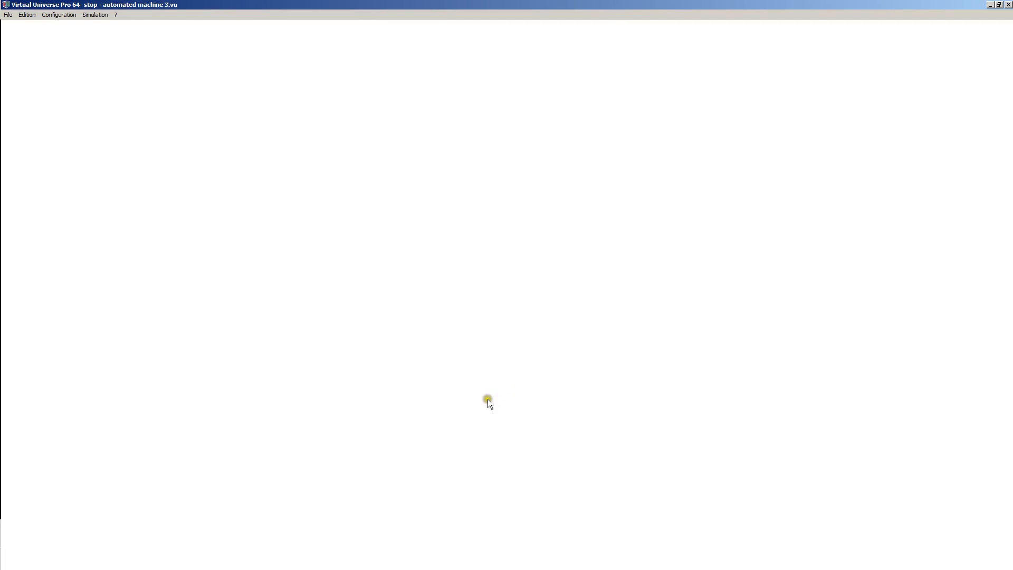
Step: Run the automated machine 3 simulation with the pallet stack and roller conveyor in view
right_click_drag(486, 401, 319, 402)
scroll(294, 403, "up", 3)
middle_click_drag(299, 437, 458, 369)
scroll(458, 369, "up", 4)
scroll(439, 455, "down", 3)
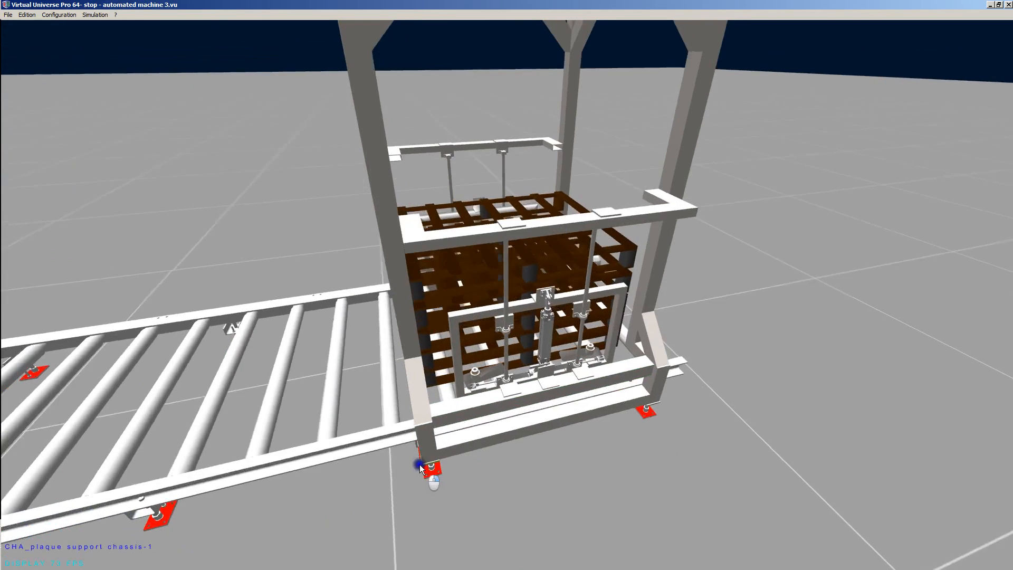
left_click(96, 15)
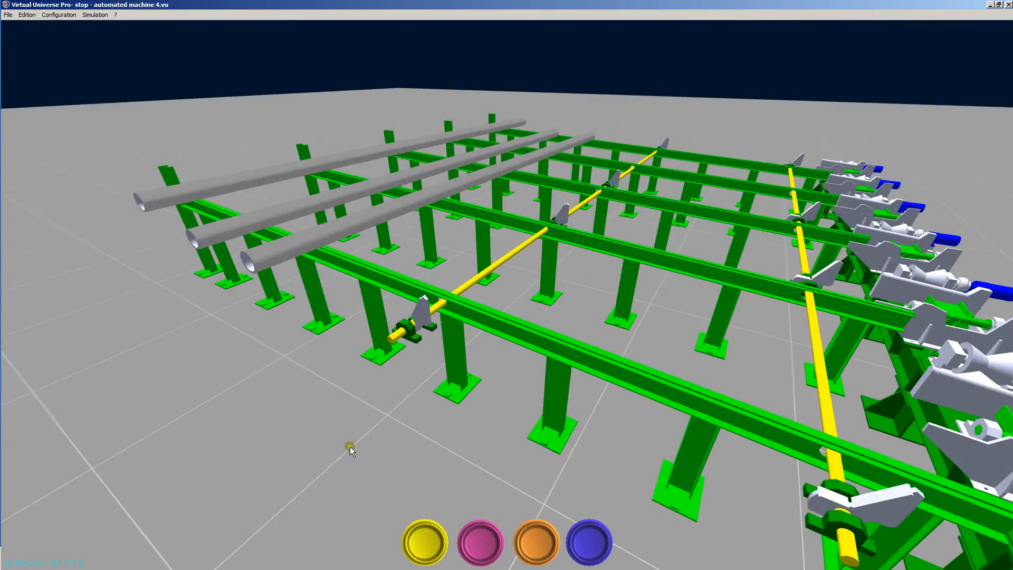
Step: Run the automated machine 4 simulation with the whole pipe-handling rack in view
right_click_drag(350, 447, 347, 448)
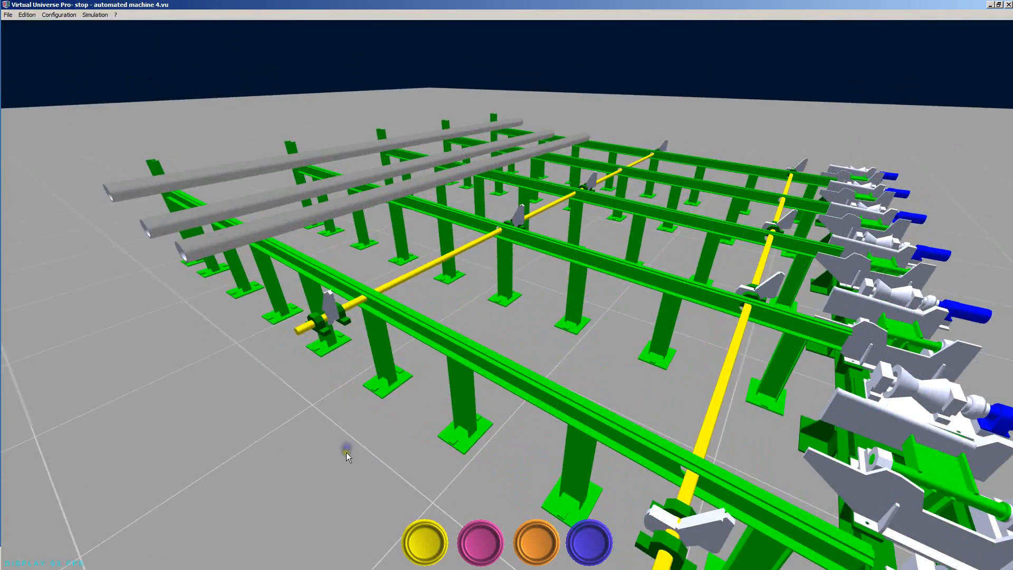
scroll(347, 452, "down", 3)
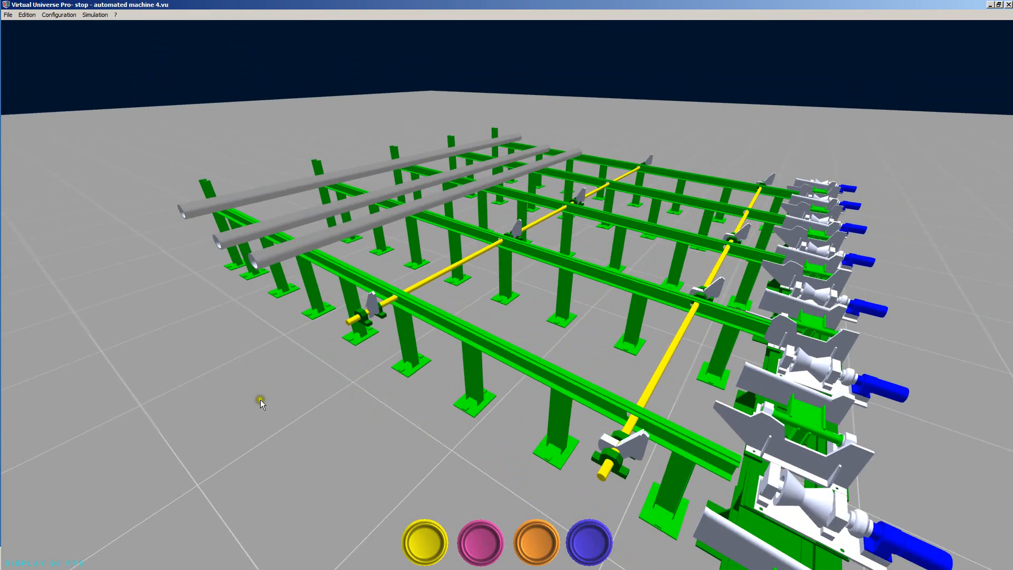
left_click(89, 16)
left_click(92, 26)
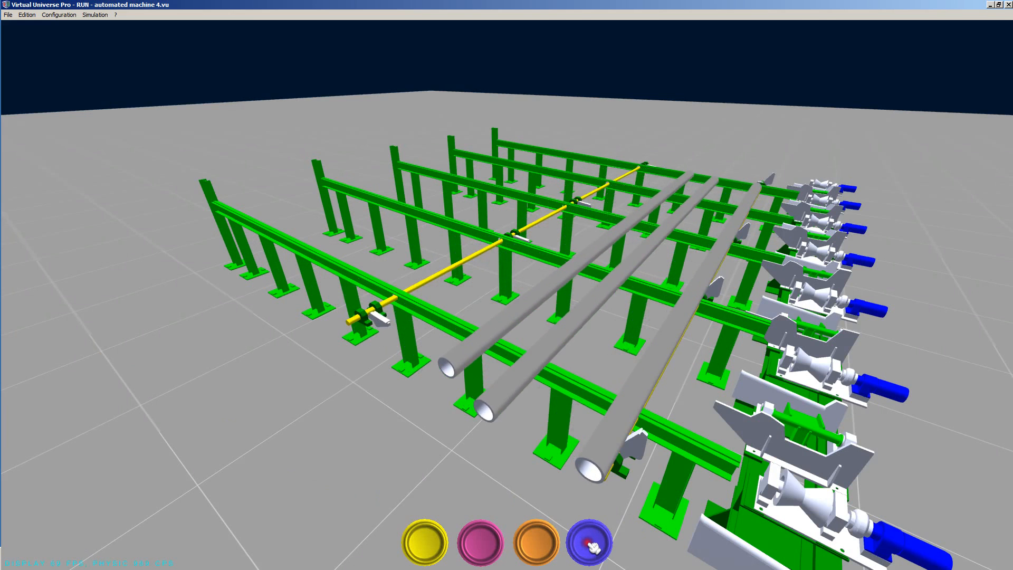
Step: Operate the orange button twice, then the pink and blue buttons to transfer the first pipe onto the roller line
left_click(541, 546)
left_click(541, 546)
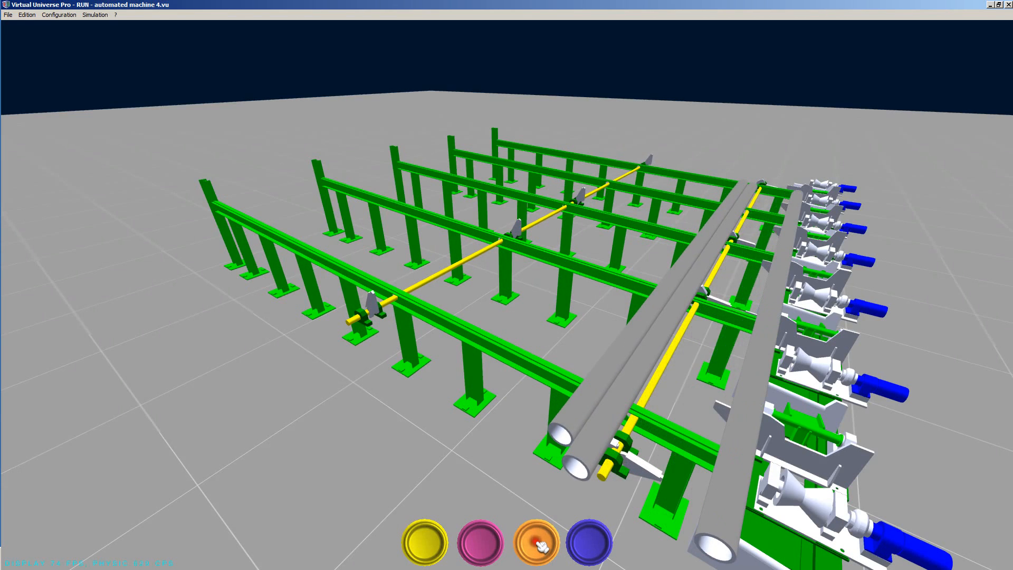
left_click(501, 543)
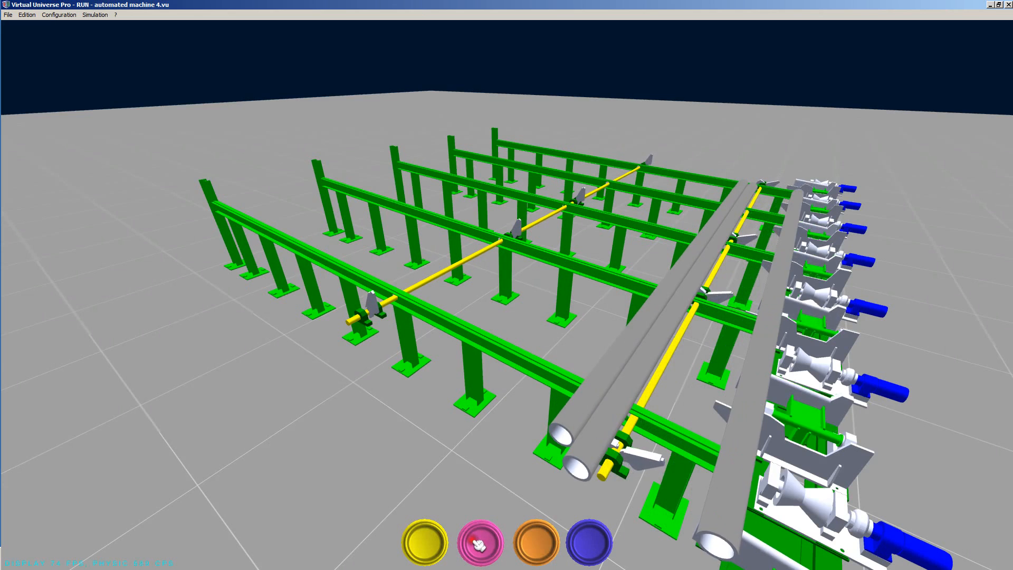
left_click(589, 542)
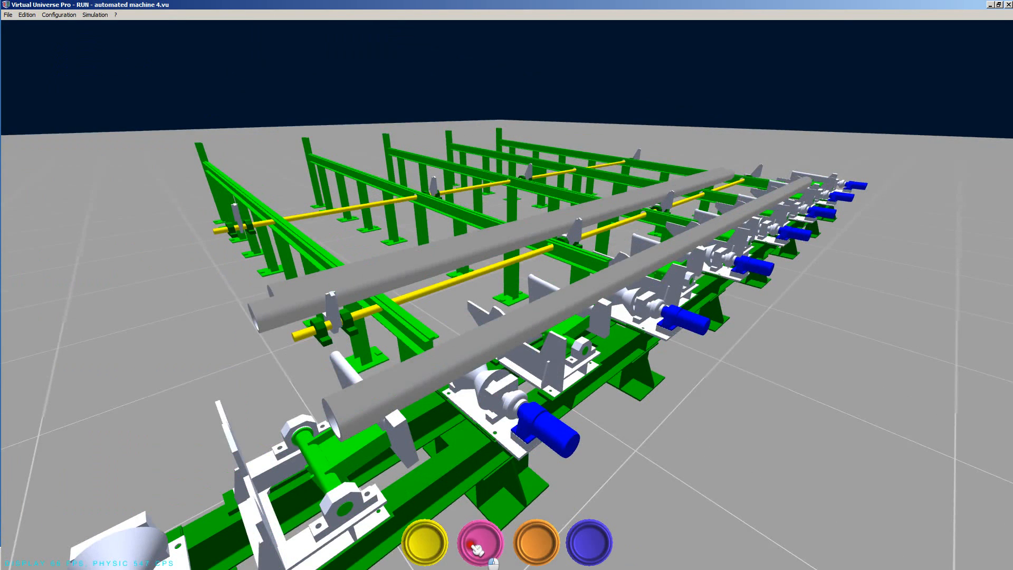
Step: Operate the yellow, orange and pink buttons to convey the first pipe along the rollers and load the second one
left_click(409, 546)
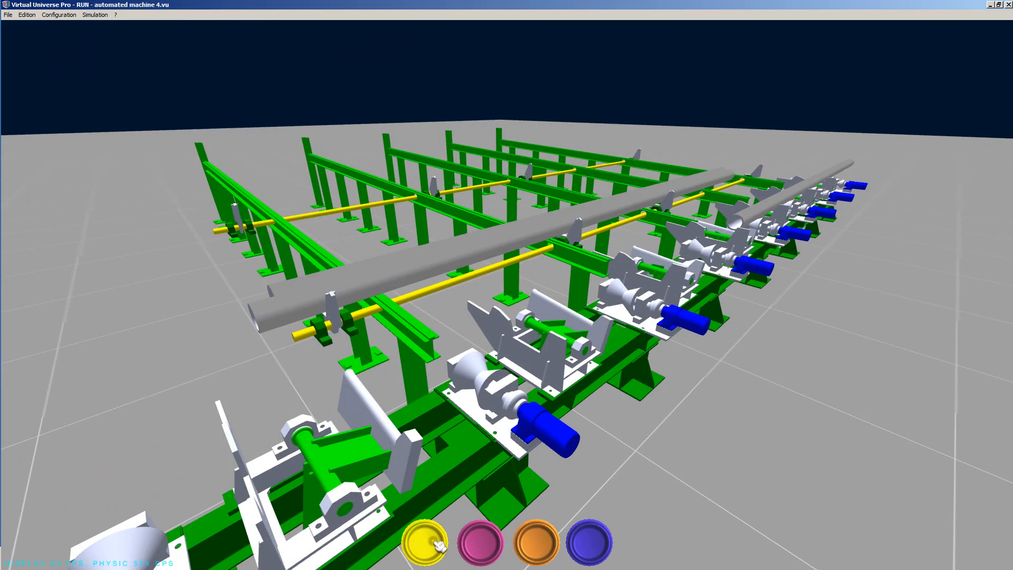
left_click(527, 544)
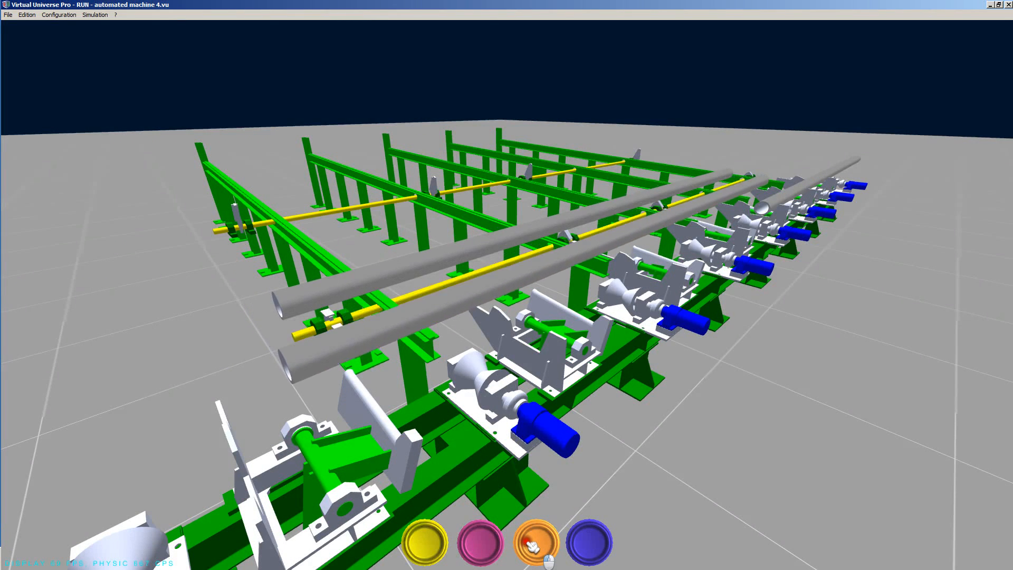
left_click(429, 545)
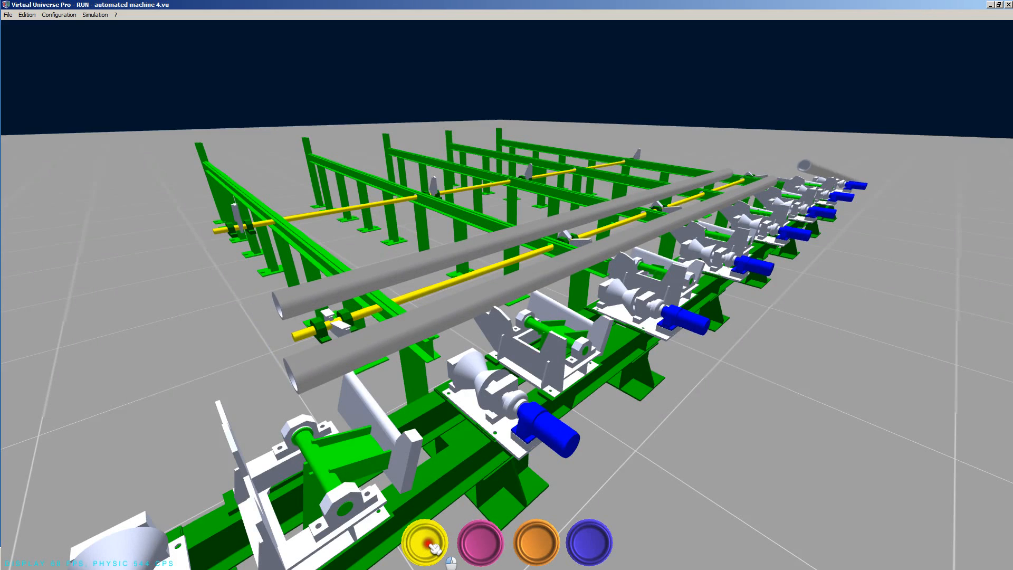
left_click(478, 543)
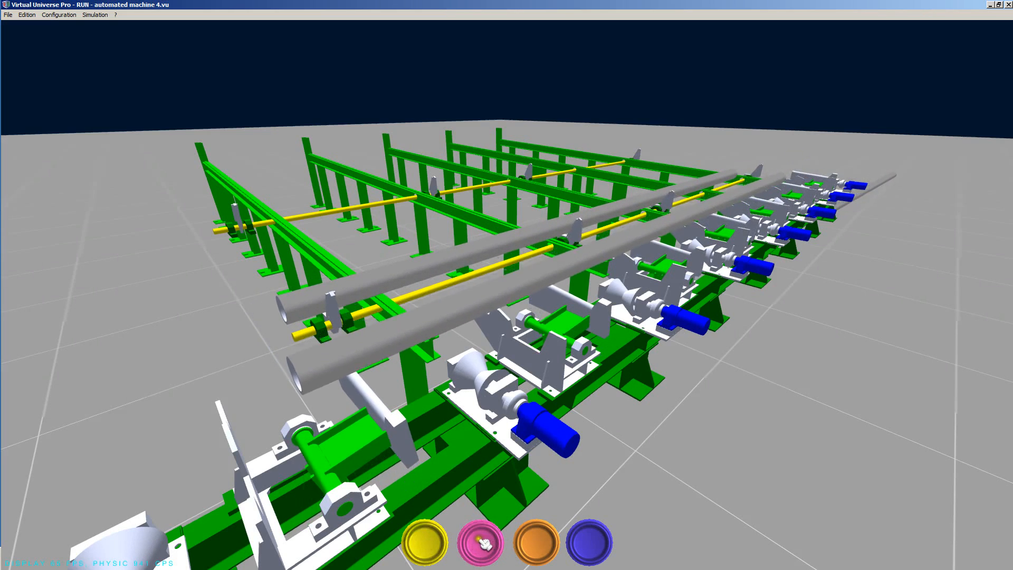
left_click(484, 544)
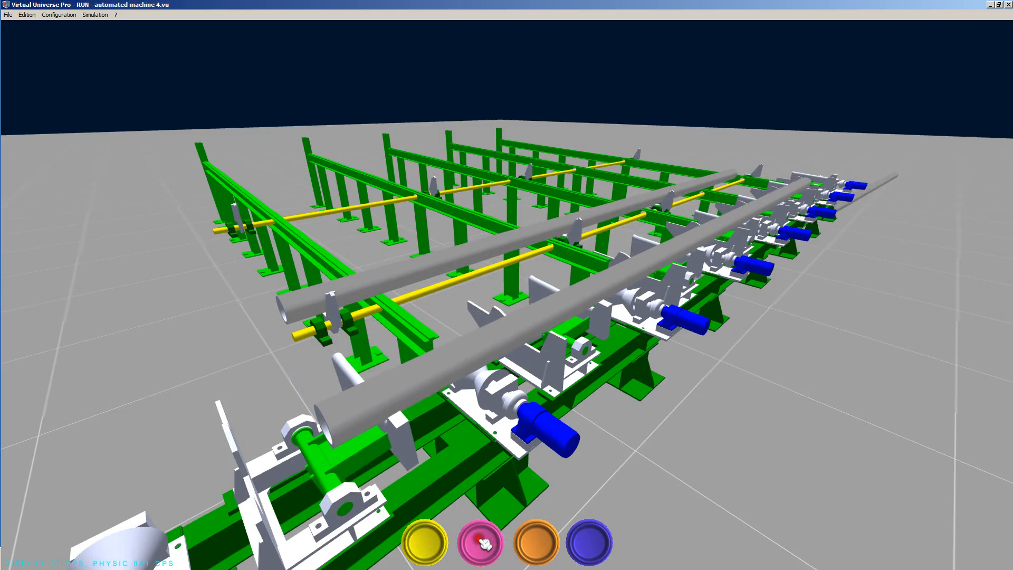
left_click(428, 543)
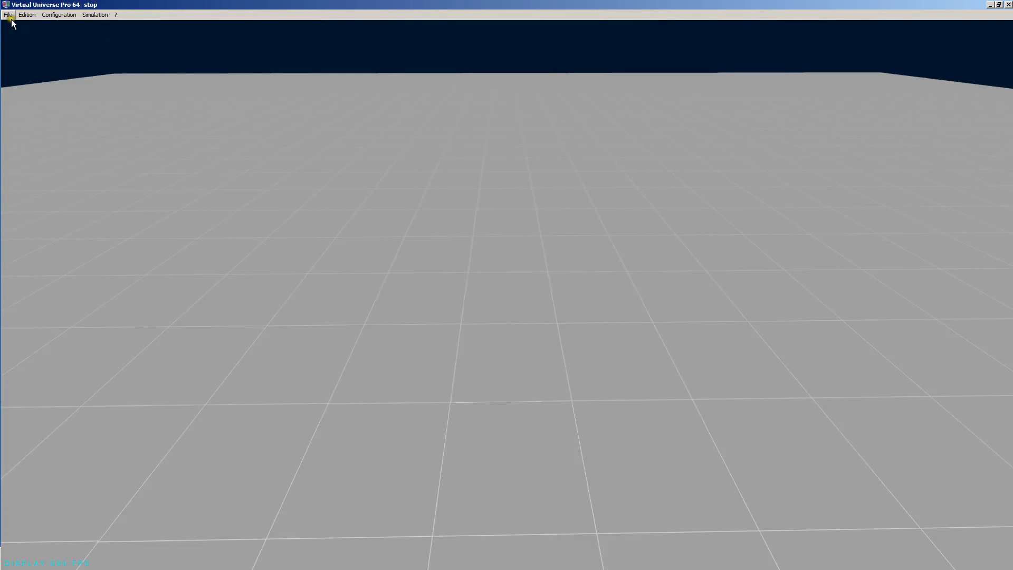
Step: Open the Batch processing.vu sample from the Batch demo folder
left_click(8, 15)
mouse_move(50, 33)
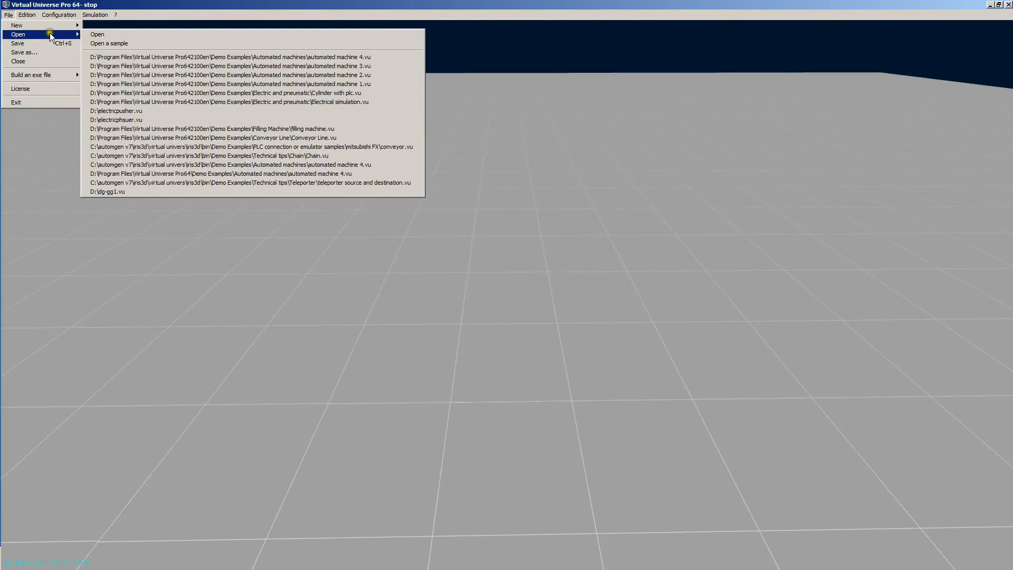
left_click(112, 44)
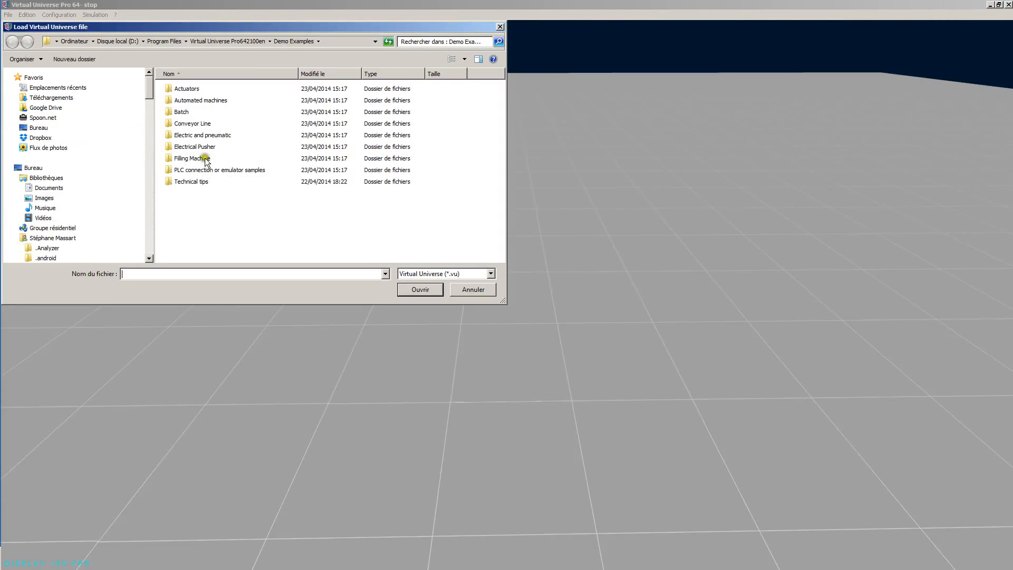
double_click(179, 113)
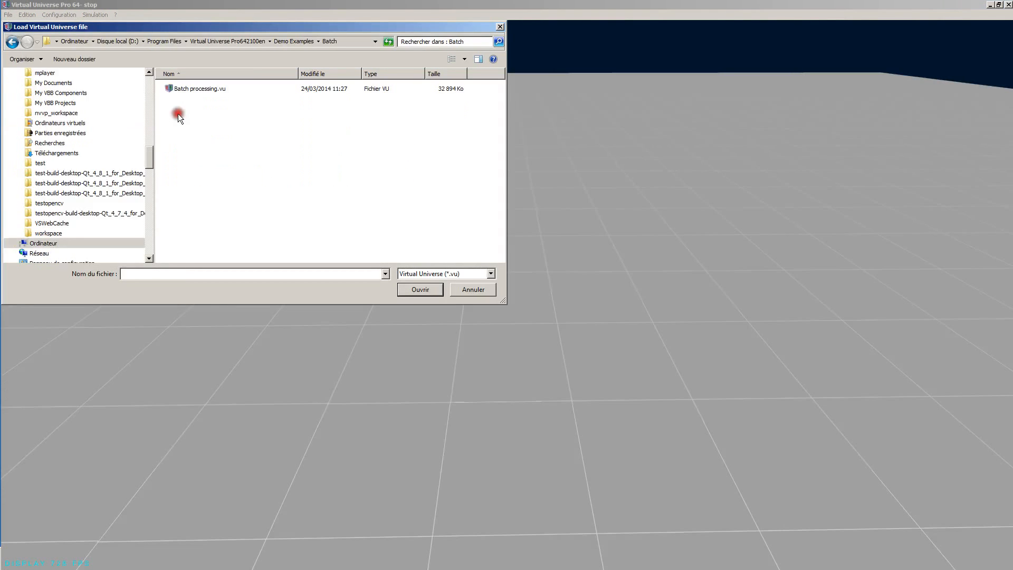
double_click(201, 88)
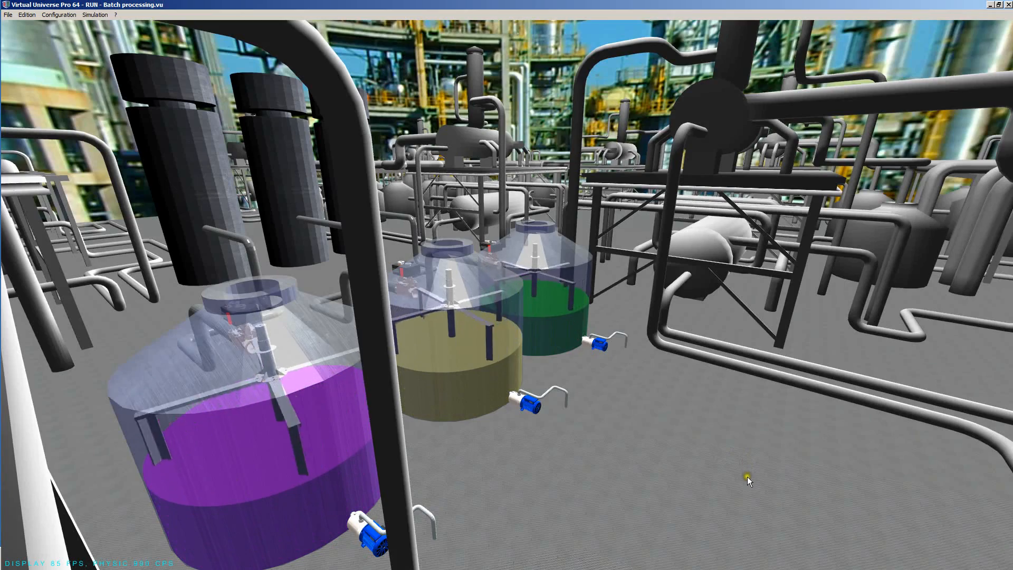
Step: Examine the running batch plant's three coloured liquid tanks, pumps and pipework from several angles
right_click_drag(745, 492, 721, 492)
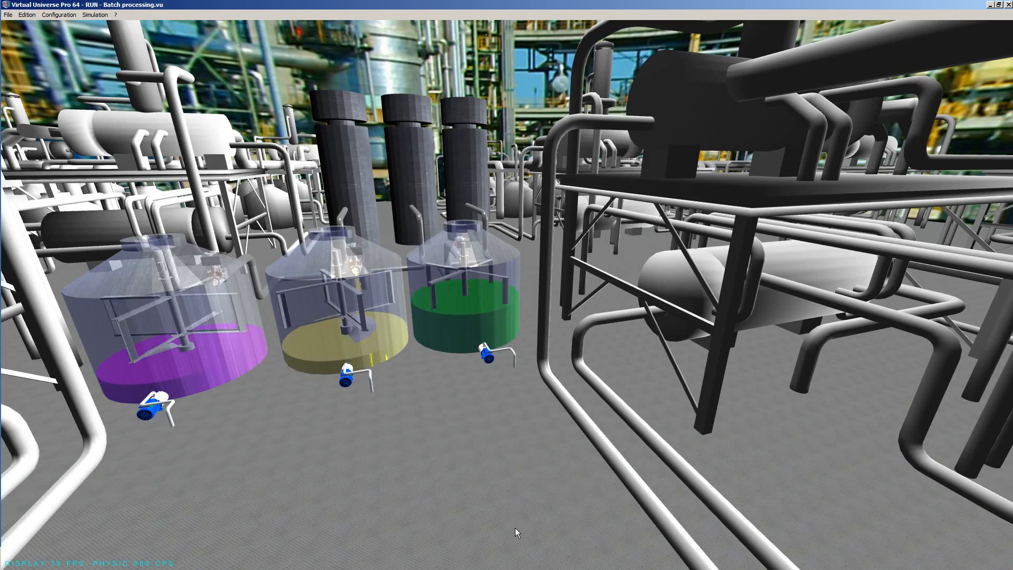
right_click_drag(512, 530, 432, 535)
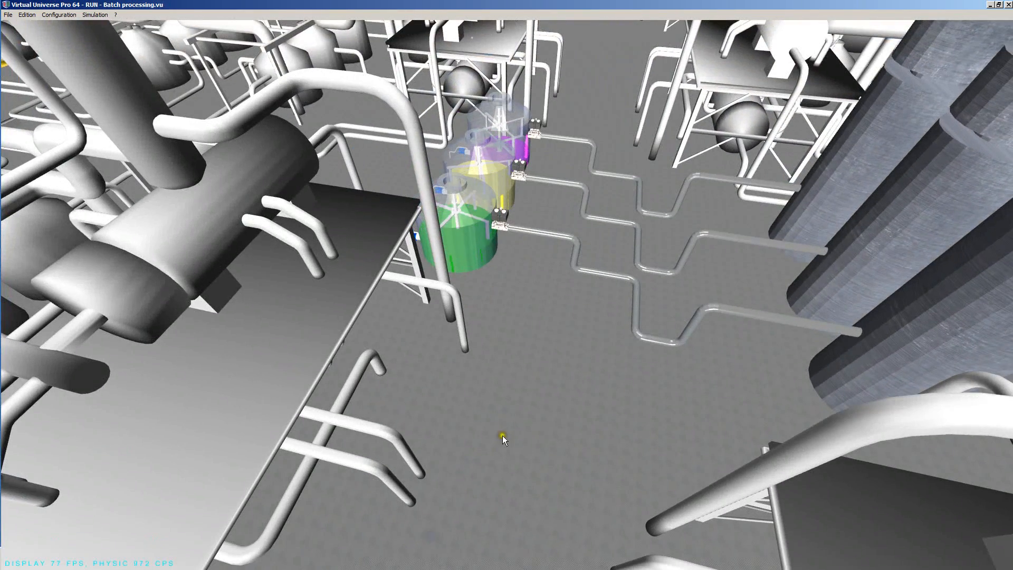
right_click_drag(500, 442, 611, 434)
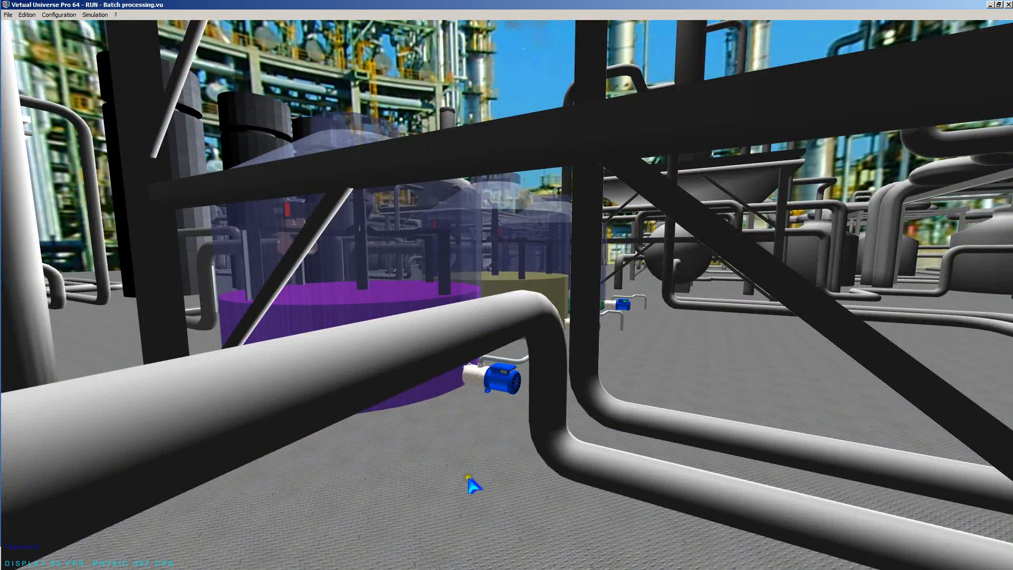
scroll(468, 479, "up", 5)
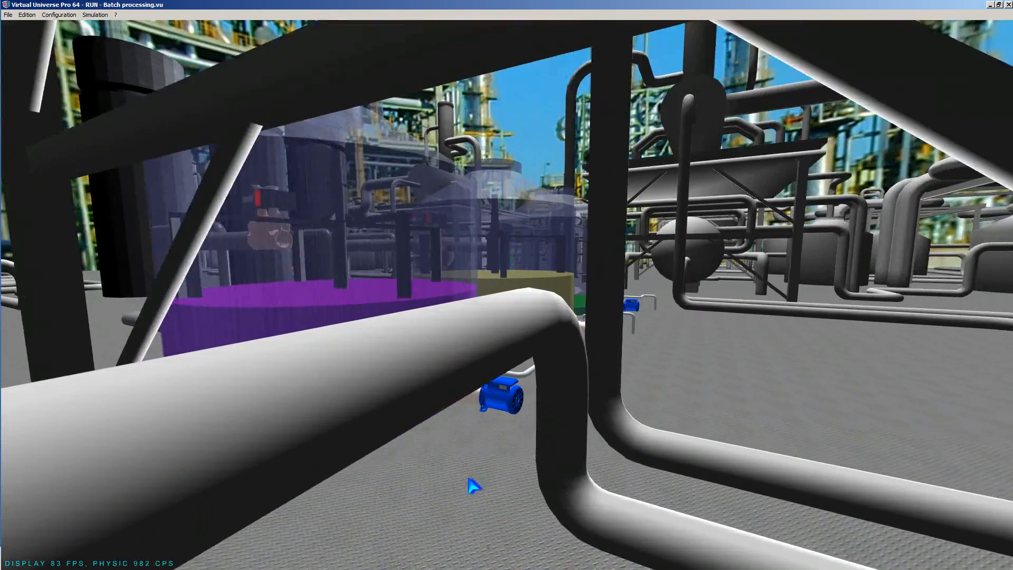
scroll(469, 479, "up", 2)
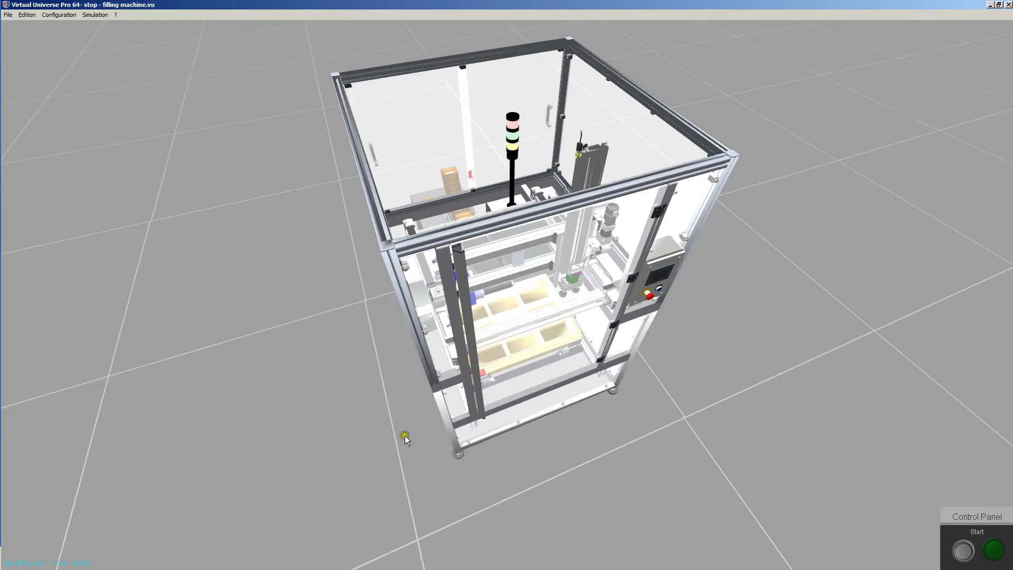
Step: Add a new entry to the filling machine's simulated failures list
scroll(656, 392, "up", 10)
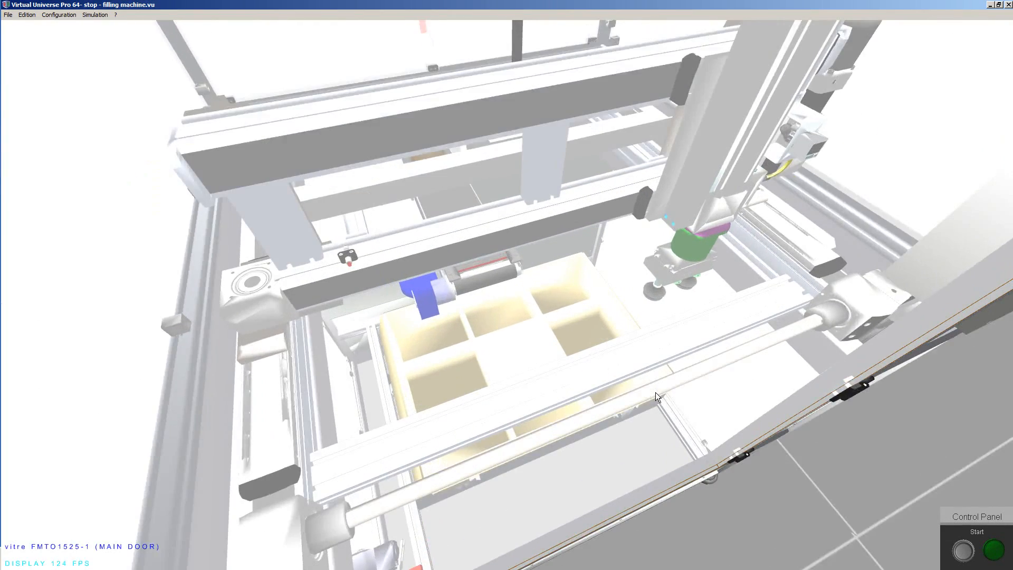
scroll(655, 392, "up", 5)
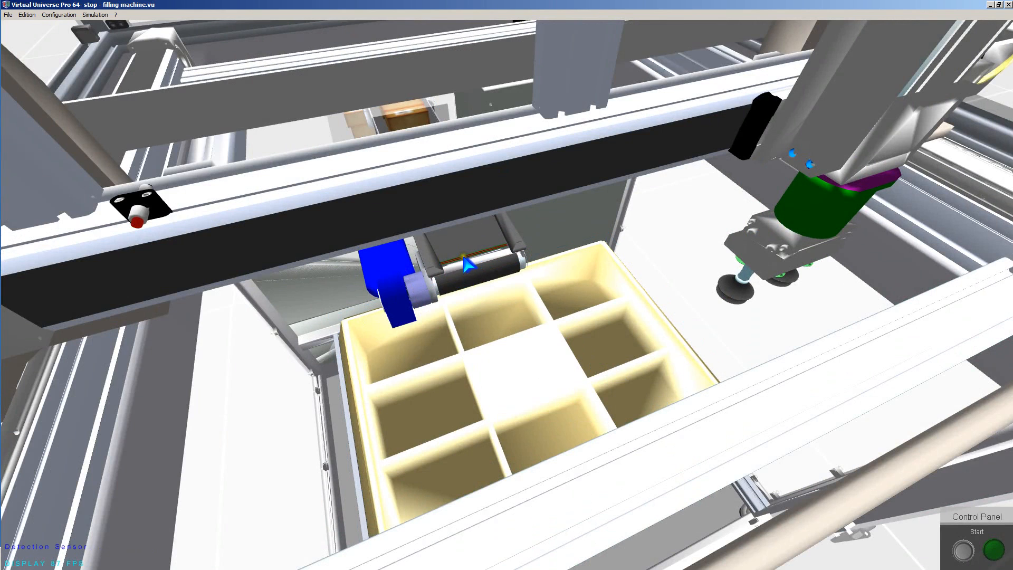
left_click(98, 15)
left_click(101, 42)
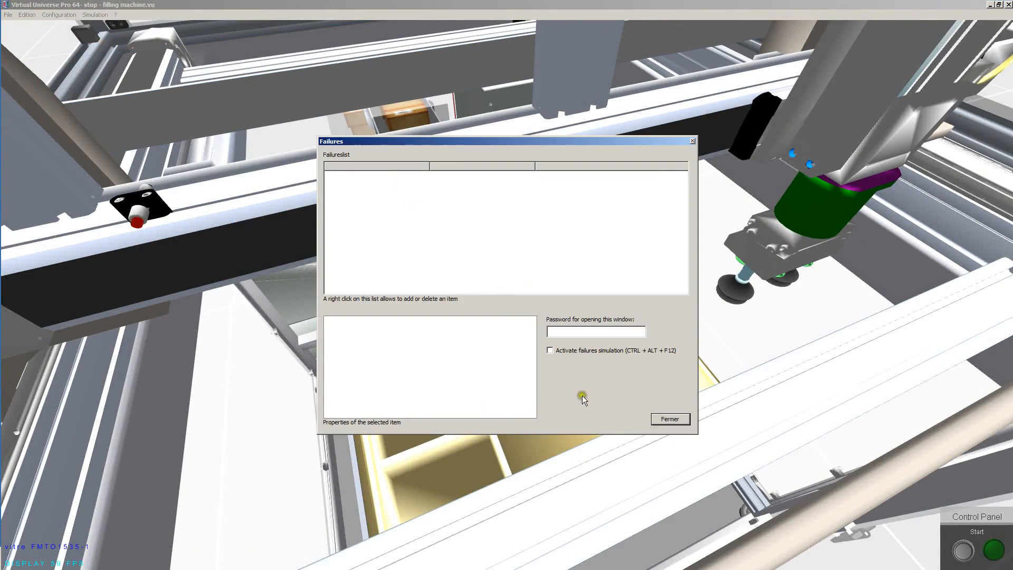
right_click(400, 230)
left_click(418, 237)
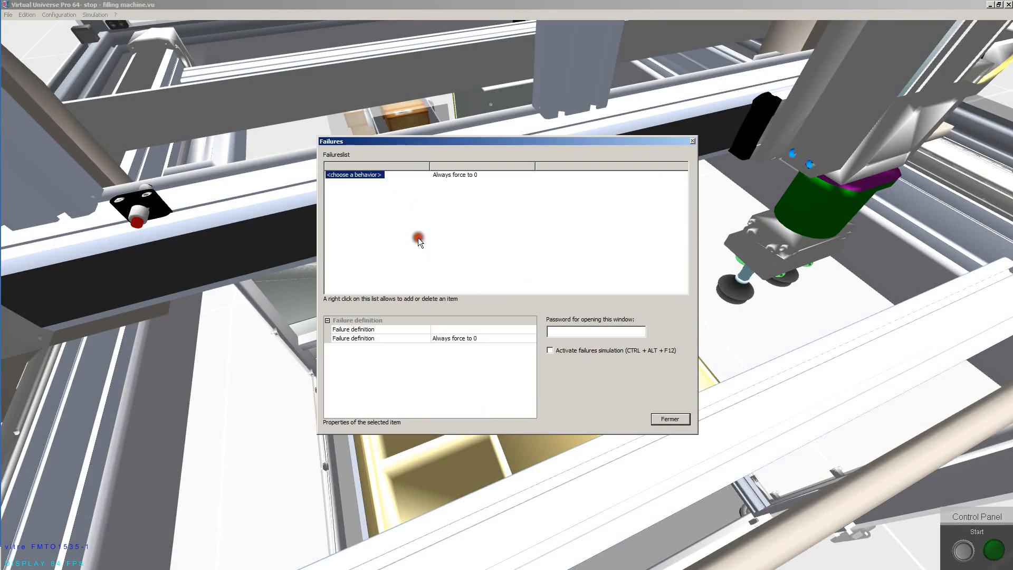
Step: Assign the conveyor detection sensor 2 behavior to the new failure and close the failures list
left_click(472, 329)
left_click(533, 330)
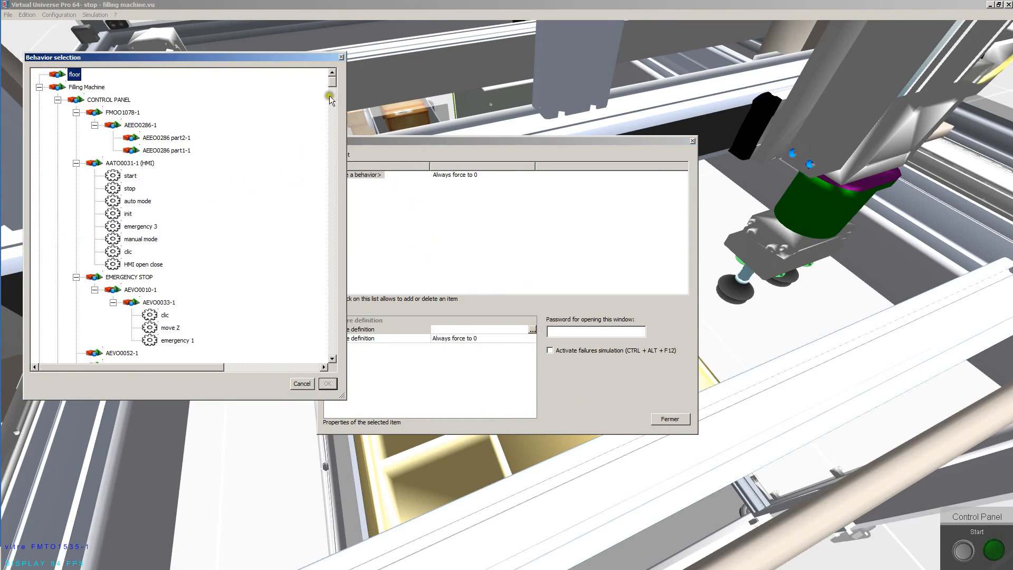
left_click_drag(342, 397, 383, 483)
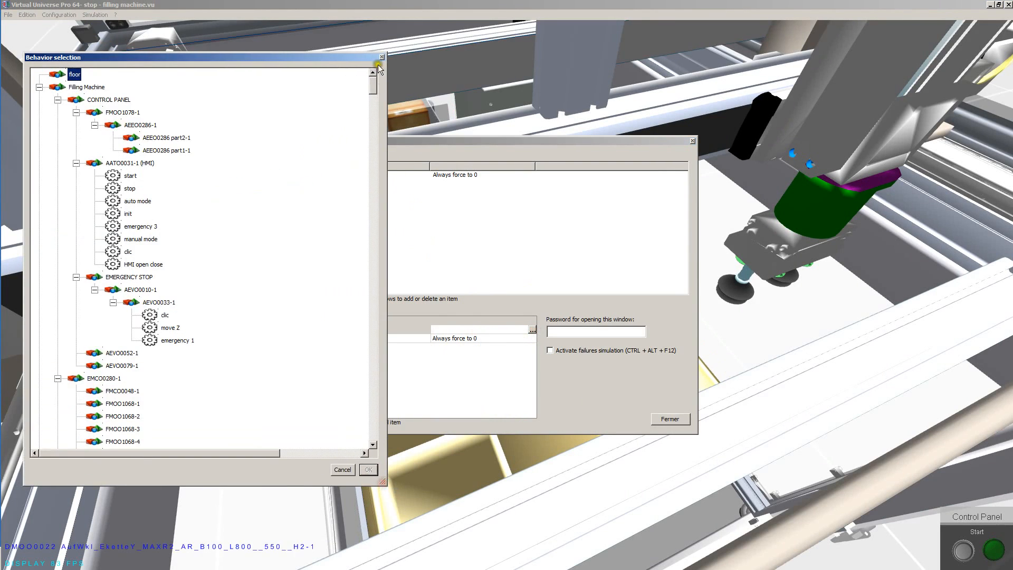
left_click(373, 88)
left_click_drag(373, 88, 373, 99)
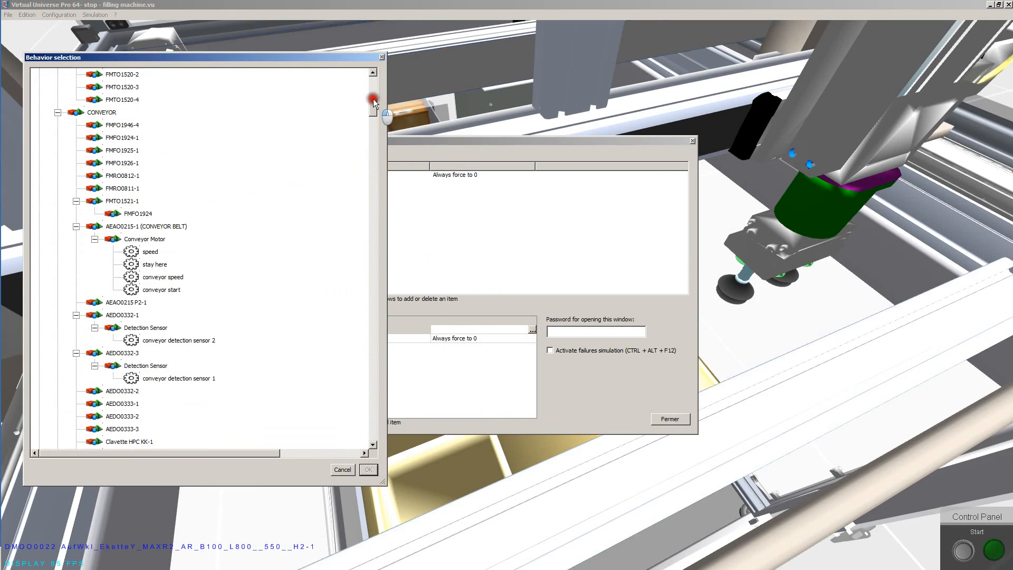
left_click(204, 341)
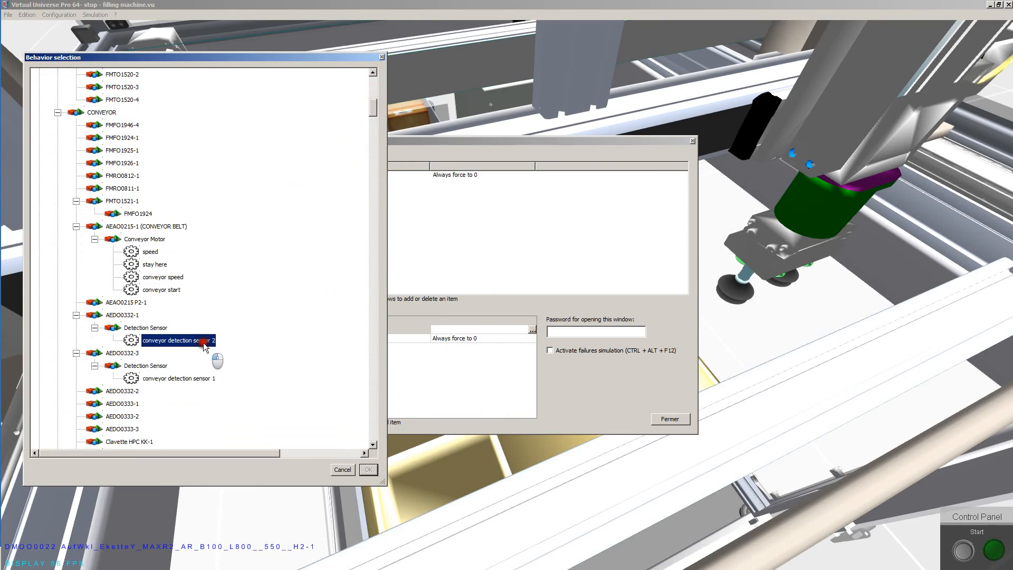
left_click(367, 471)
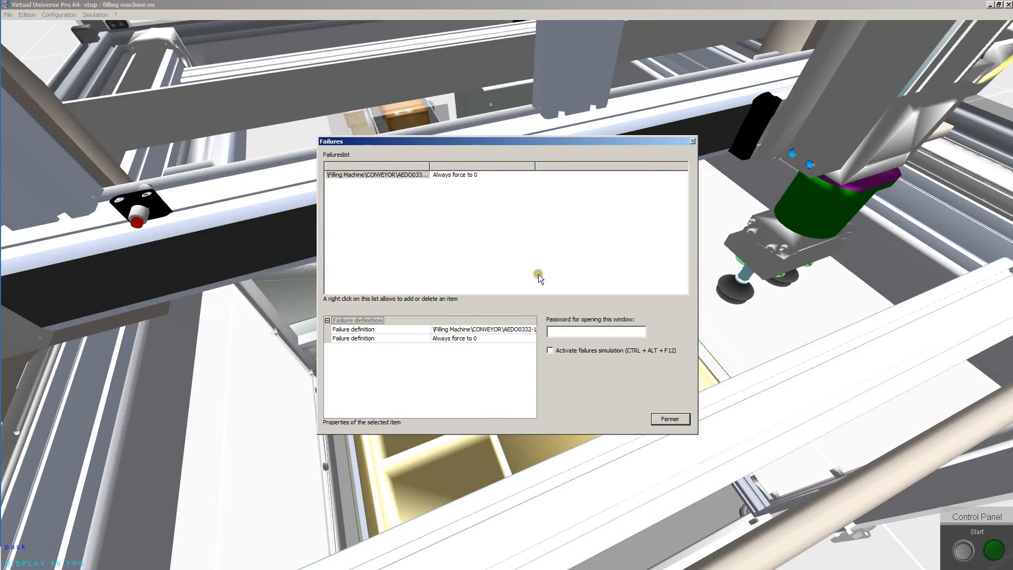
left_click(460, 176)
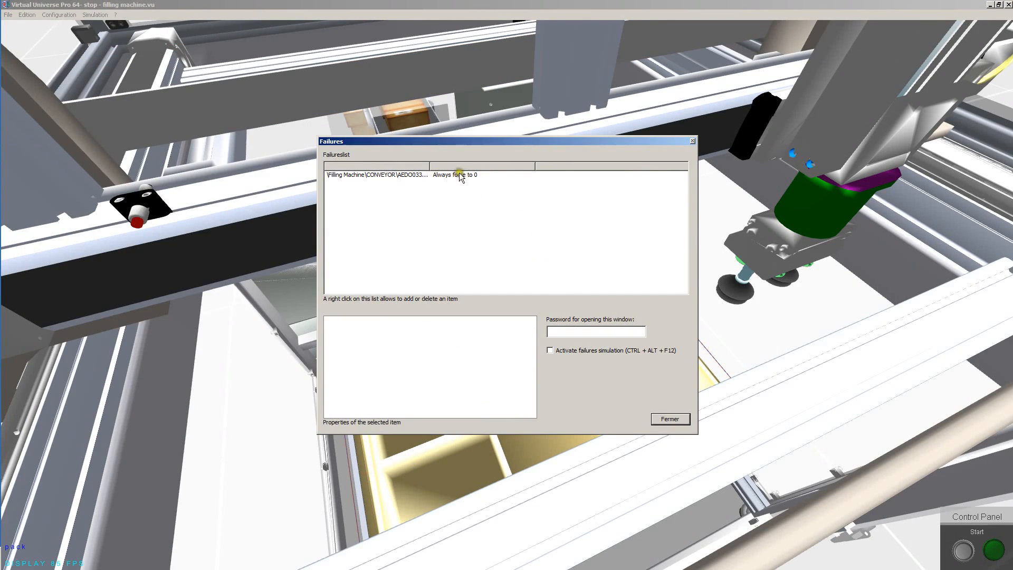
left_click(670, 419)
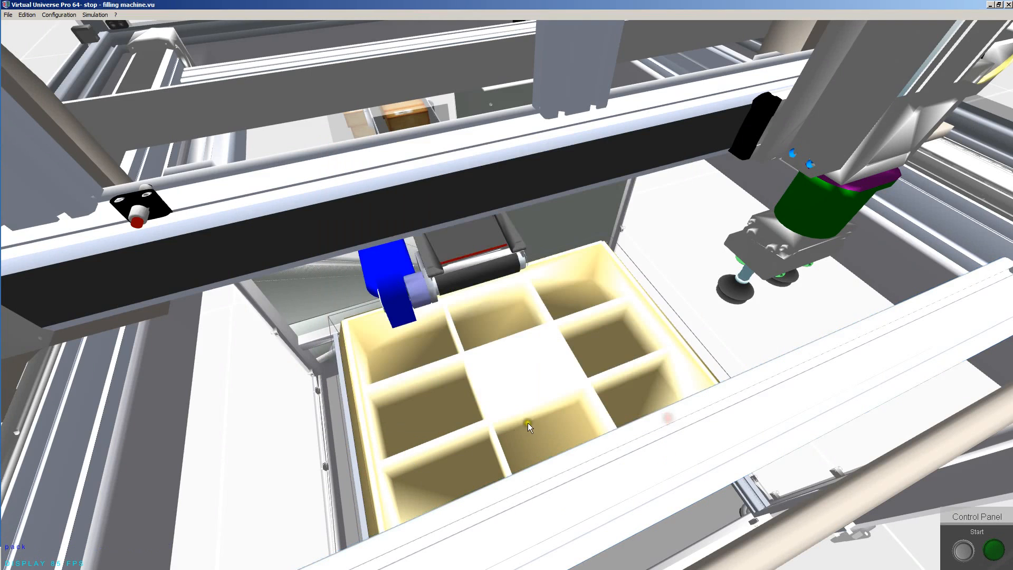
Step: Run the simulation with the failure defined, start the filling machine from its control panel, and stop the simulation
left_click(91, 13)
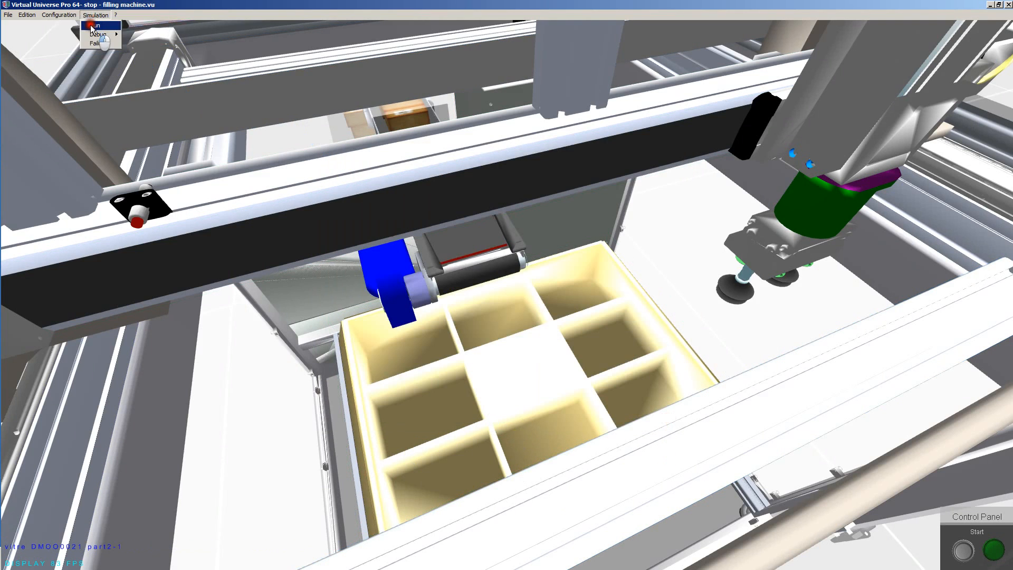
left_click(90, 25)
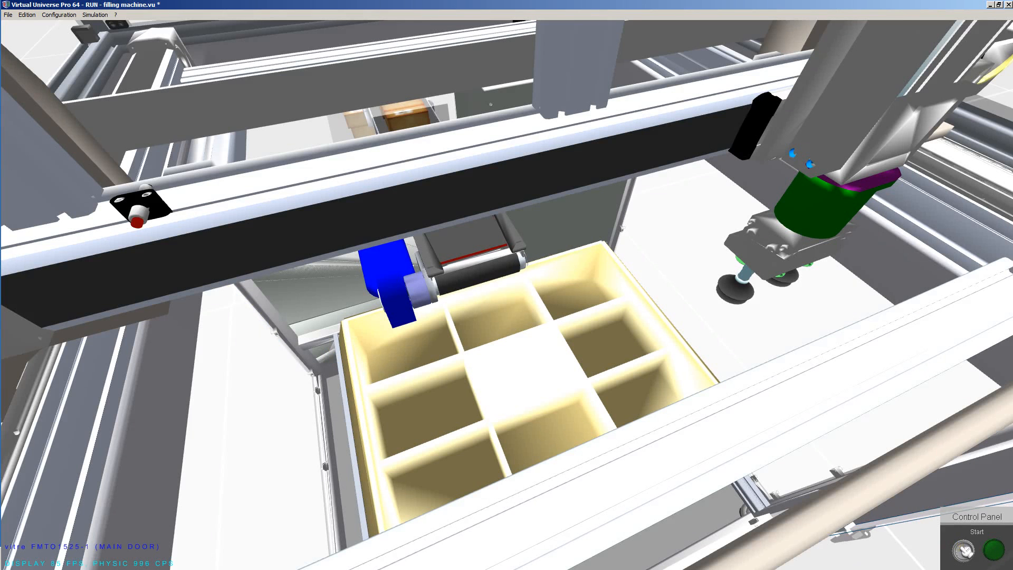
left_click(964, 551)
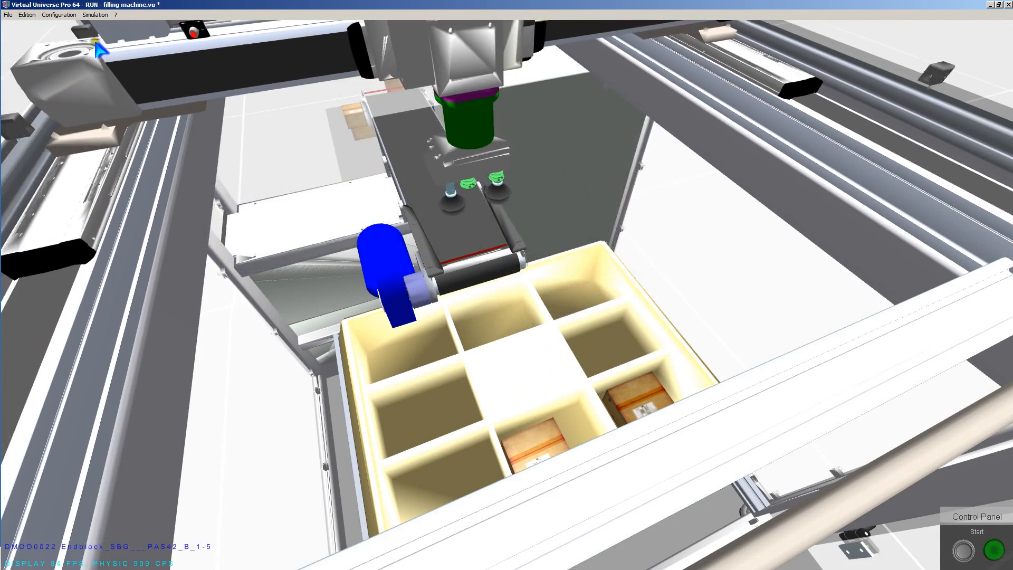
left_click(89, 16)
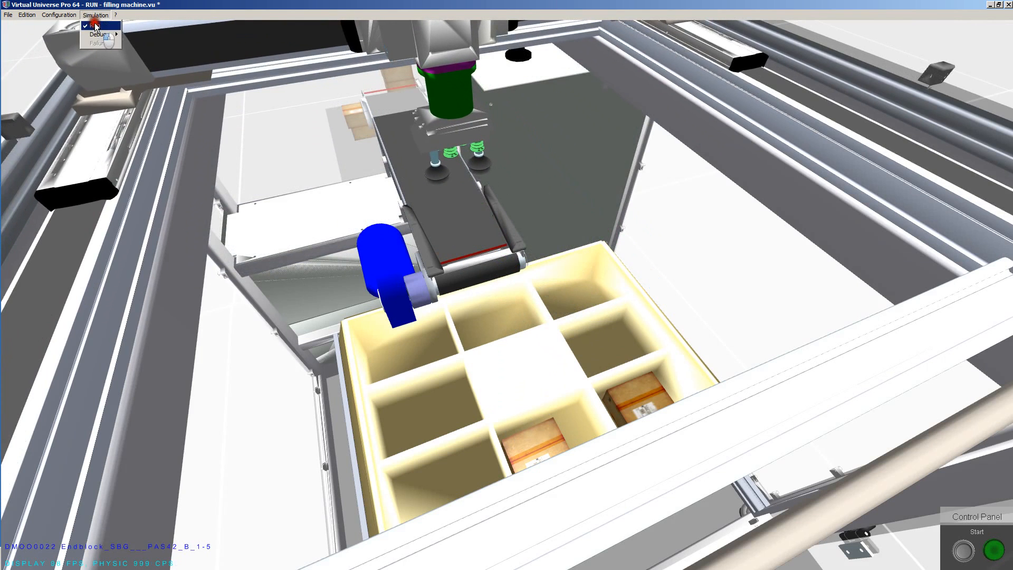
left_click(94, 24)
Step: Reopen the failures list to inspect its entry and the password protection field, and close it
left_click(96, 16)
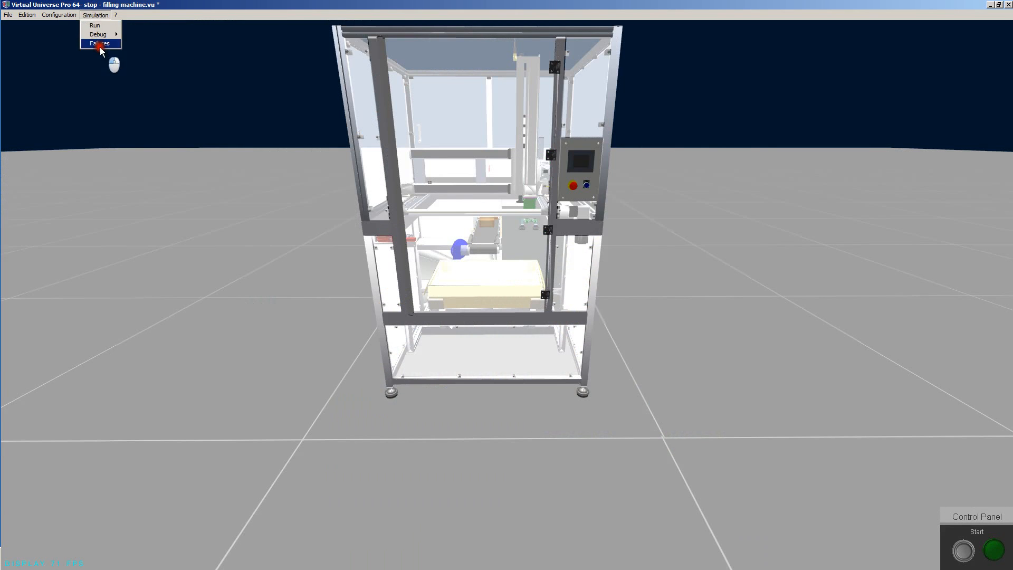
left_click(100, 46)
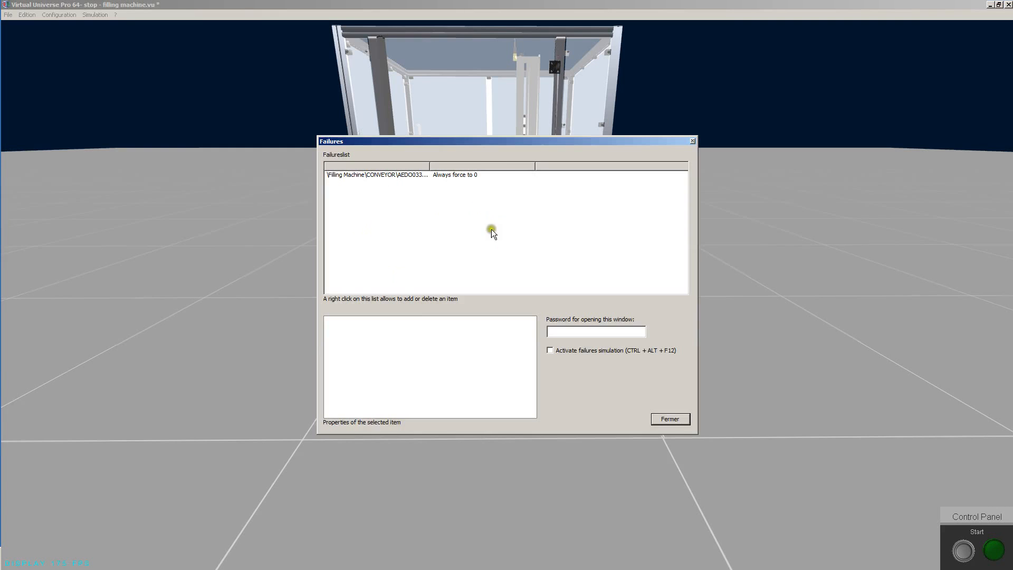
left_click(585, 331)
left_click(667, 416)
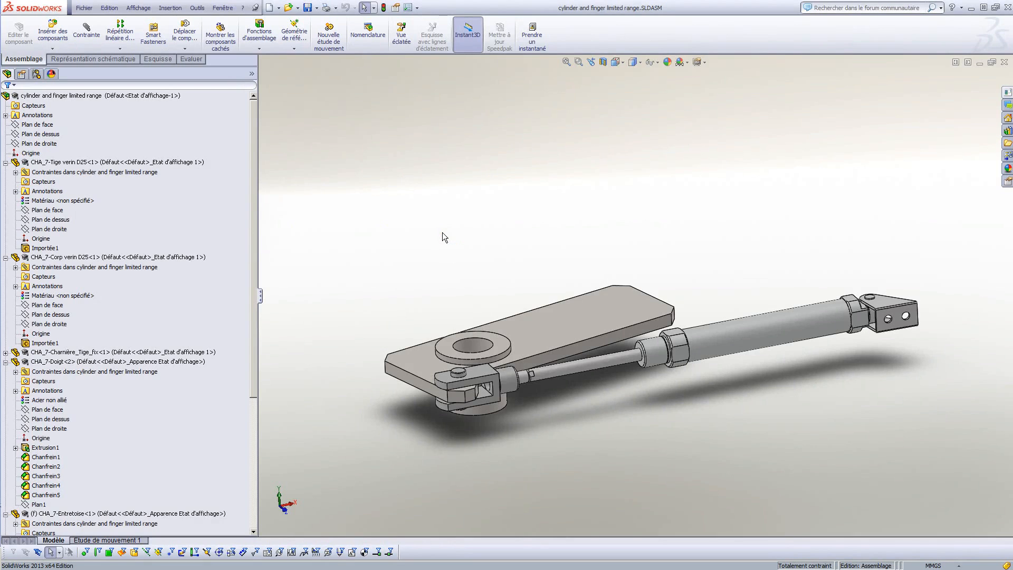
Step: In SolidWorks, slide the cylinder rod partway into its body to swing the finger, and switch back to Virtual Universe Pro
left_click_drag(560, 376, 644, 363)
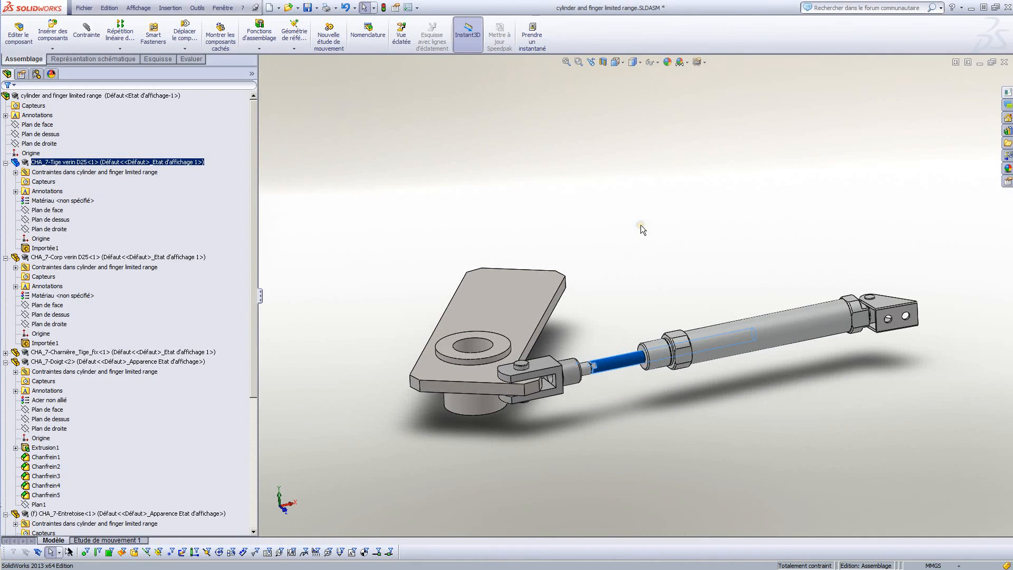
key("alt+Tab")
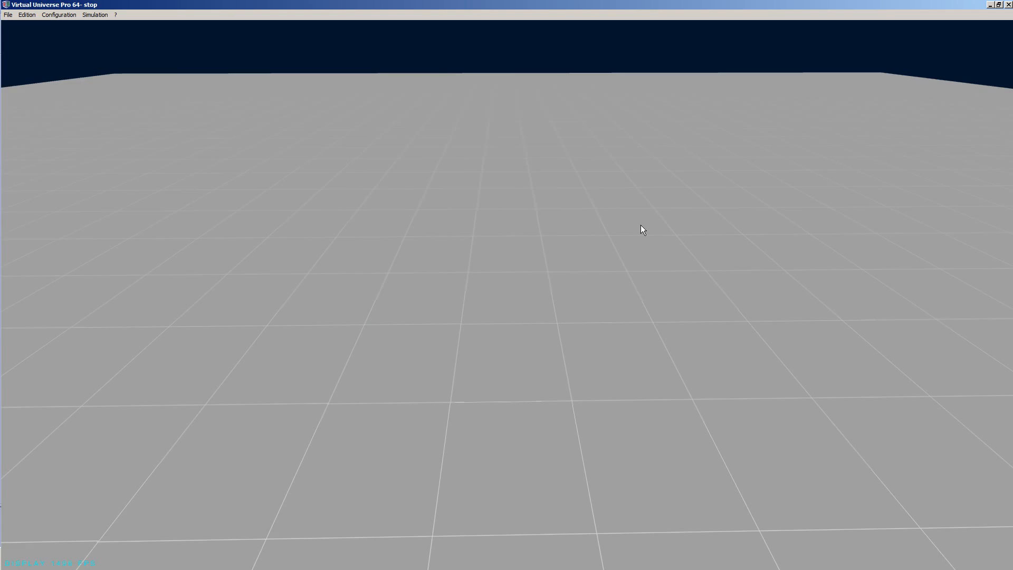
Step: Import the assembly open in SolidWorks into the World with its constraints, switching the project to the Chrono physics engine
left_click(58, 14)
left_click(65, 25)
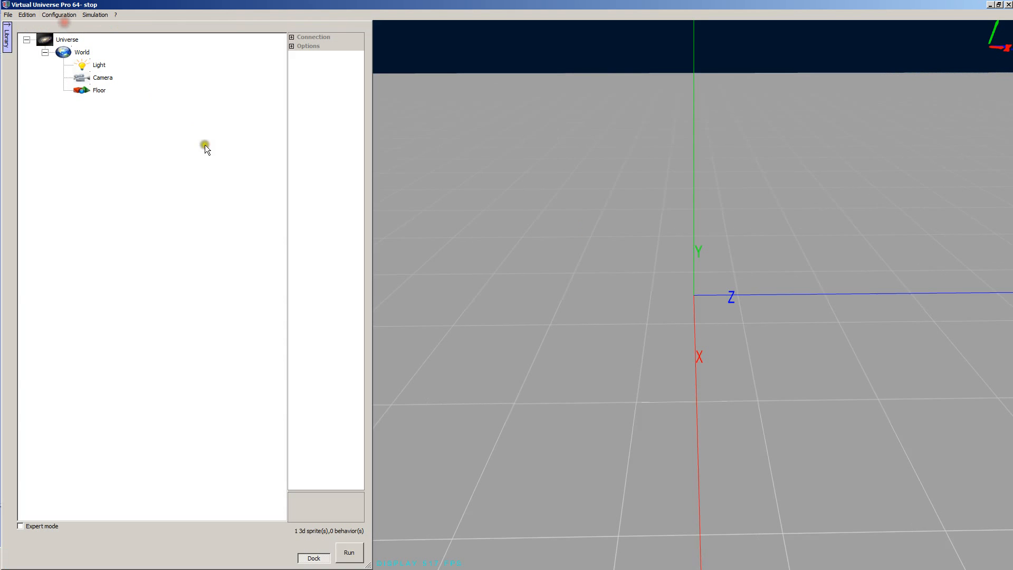
right_click(72, 53)
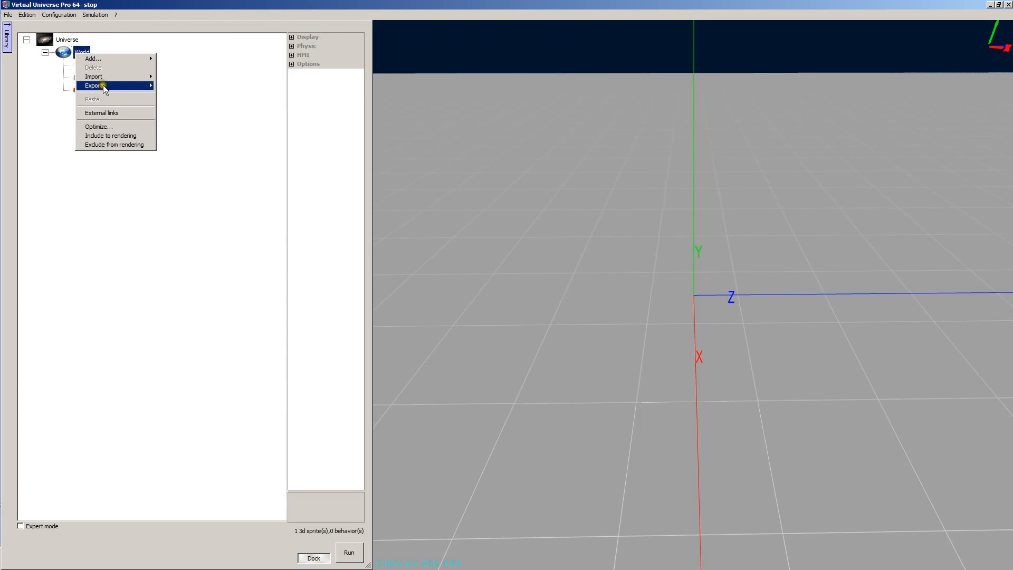
mouse_move(106, 78)
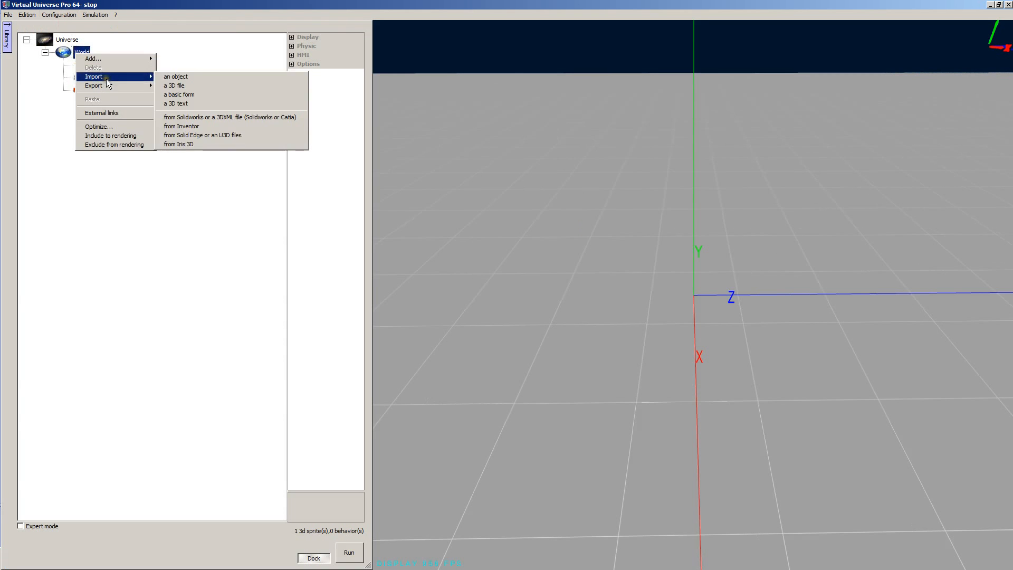
left_click(213, 118)
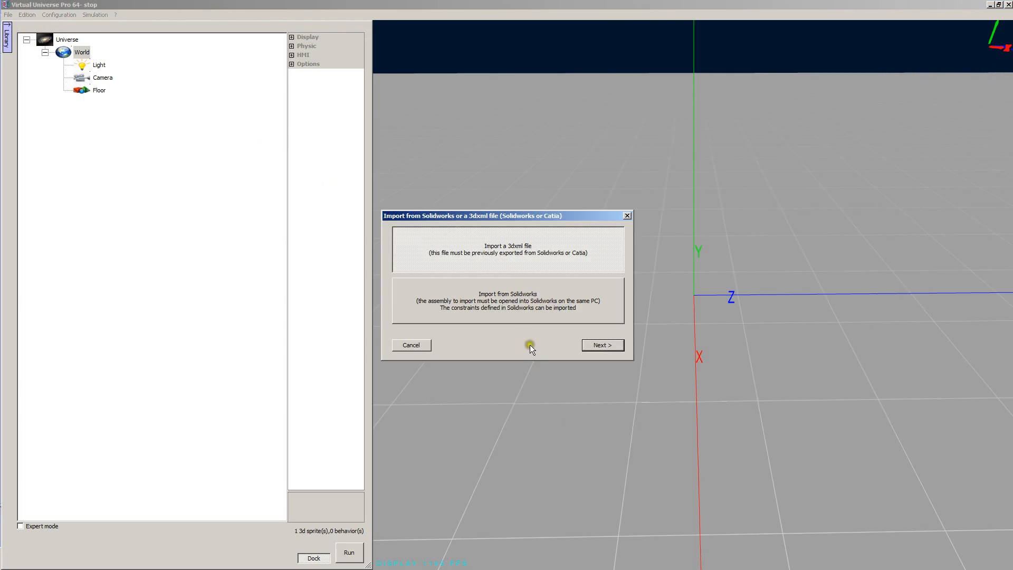
left_click(507, 295)
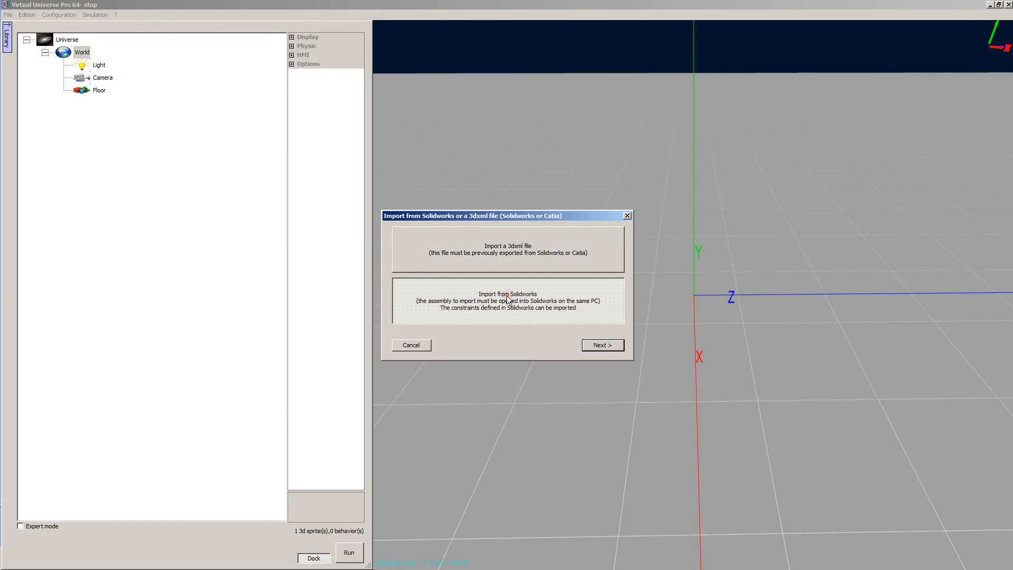
left_click(601, 346)
left_click(601, 345)
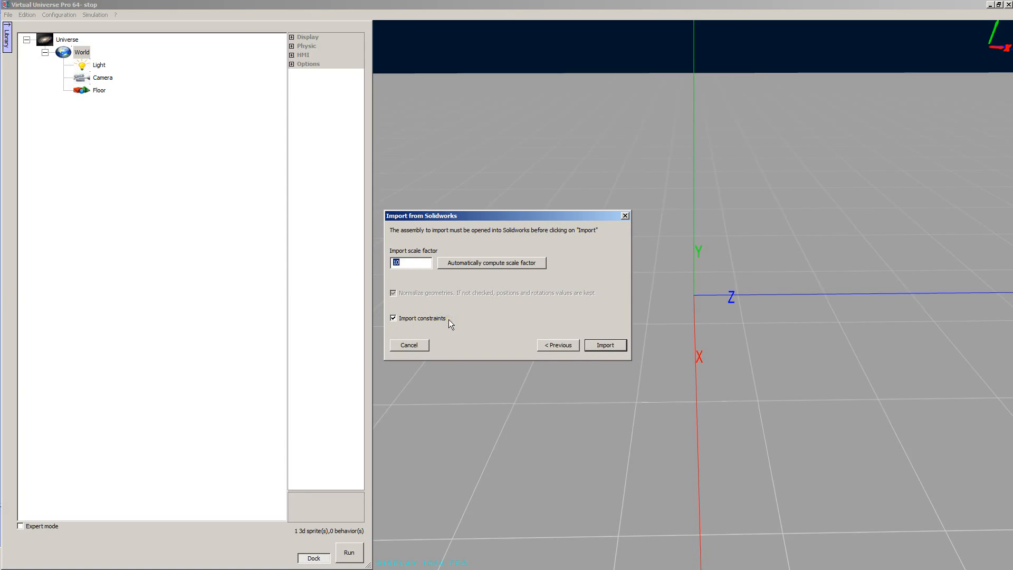
left_click(595, 345)
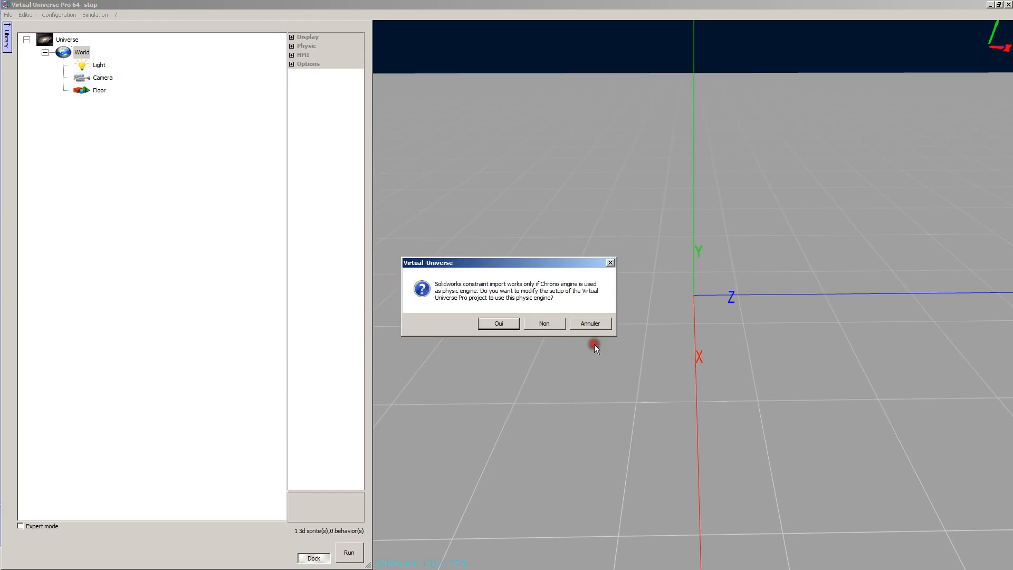
left_click(497, 323)
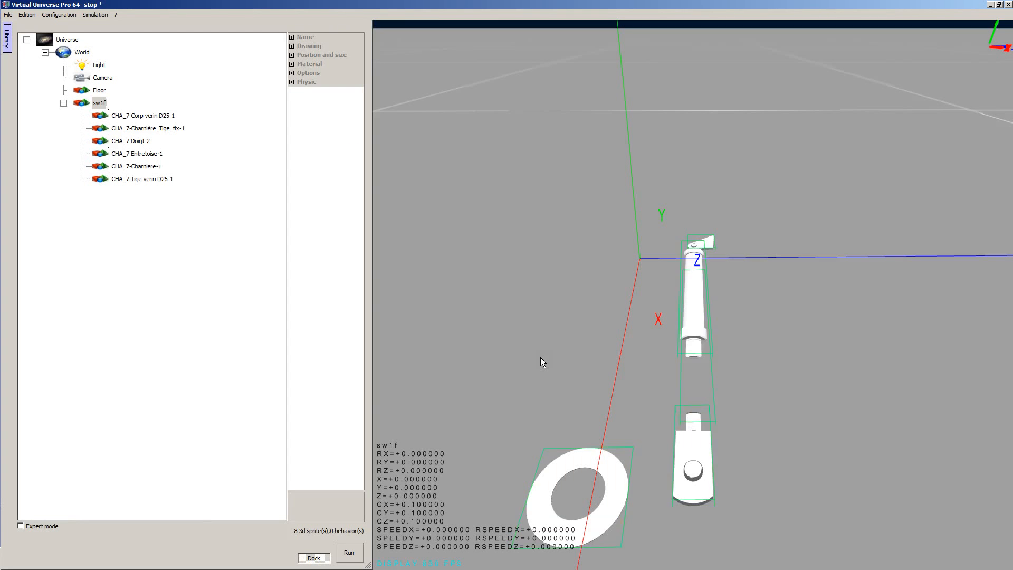
Step: Raise the imported sw1f assembly above the floor by about 49 along the Y axis
left_click_drag(540, 357, 508, 355)
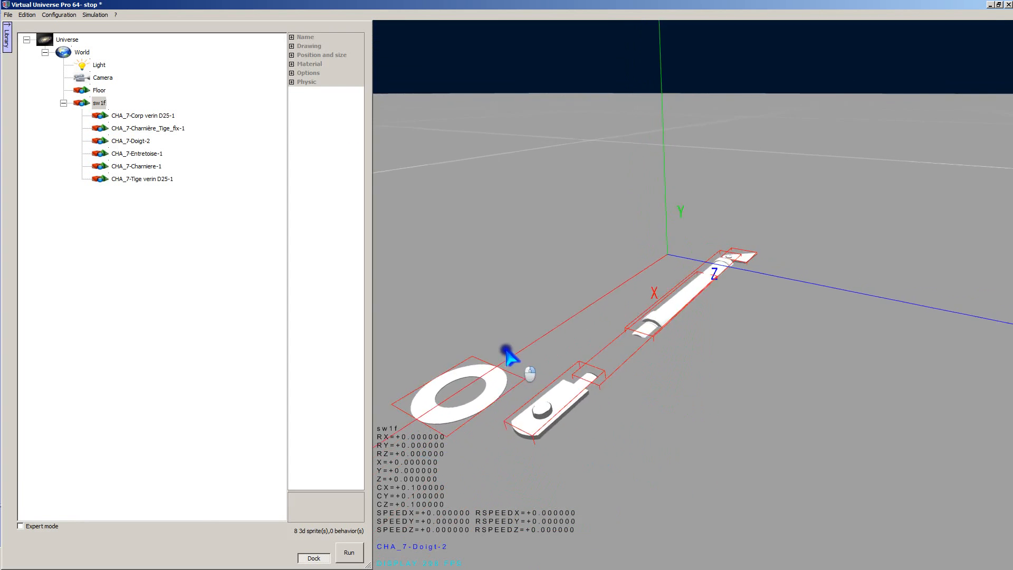
right_click_drag(506, 350, 498, 348)
left_click(93, 103)
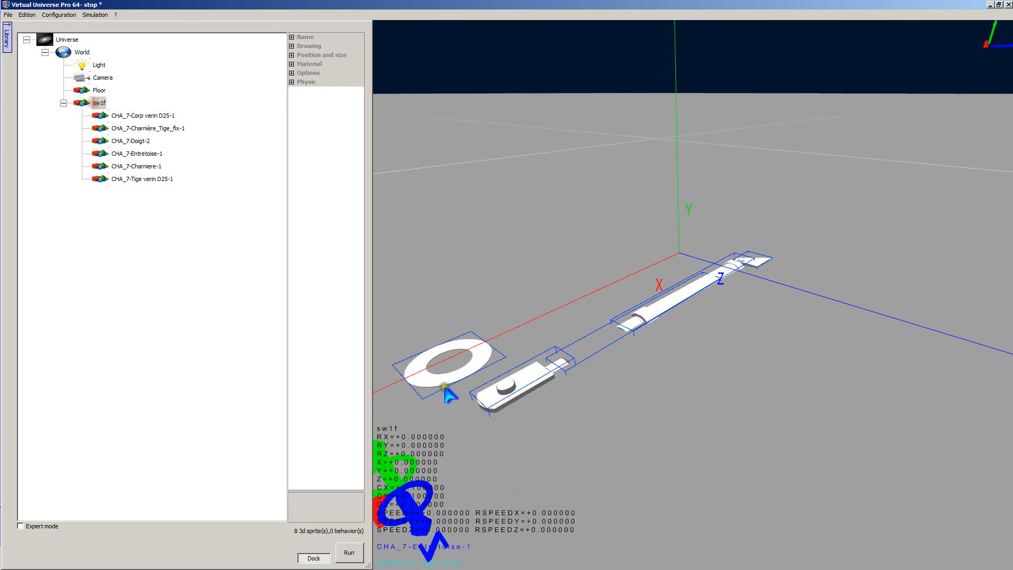
right_click_drag(445, 387, 532, 442)
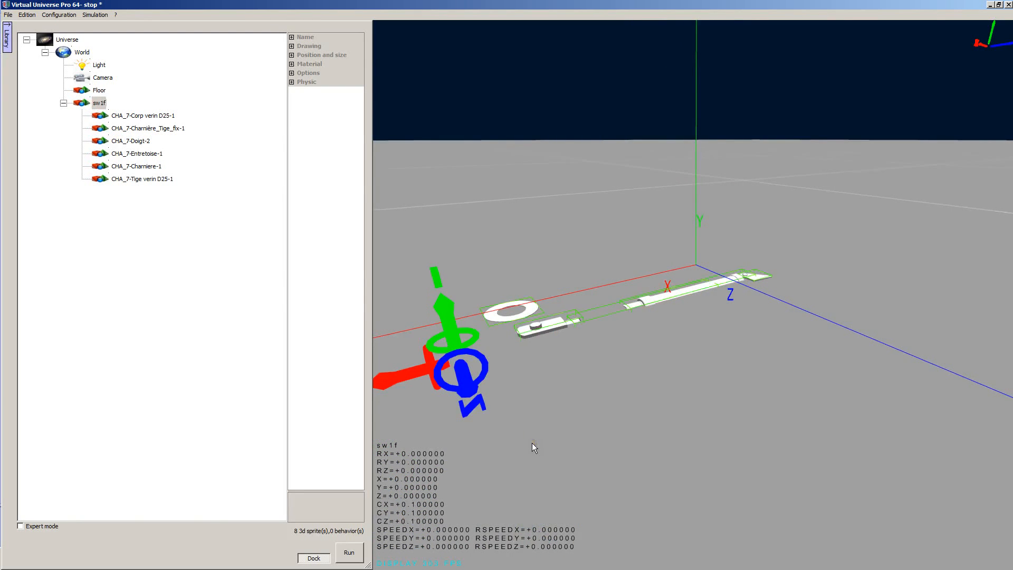
left_click_drag(442, 312, 442, 287)
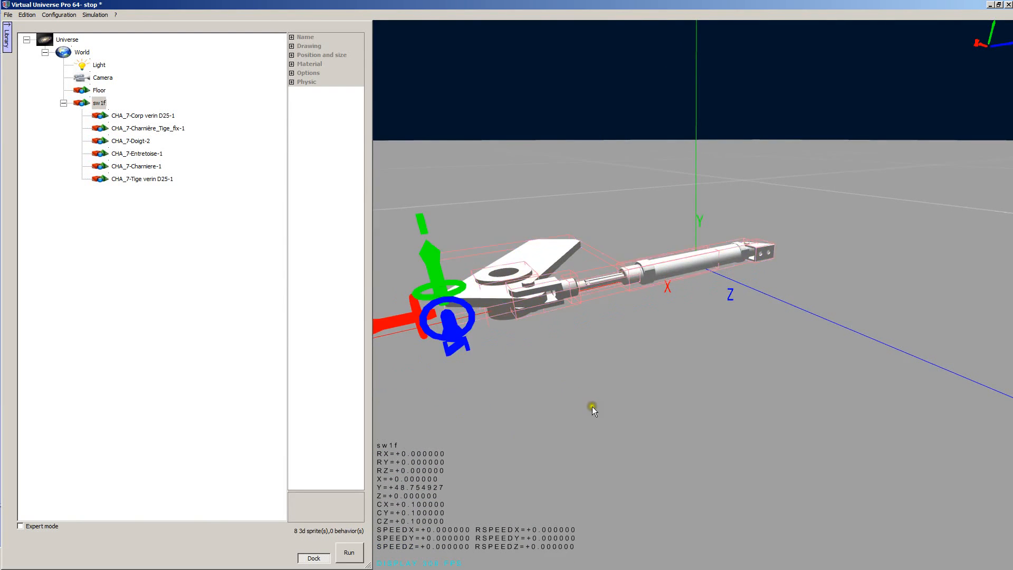
Step: Open the motion assistant for the cylinder rod CHA_7-Tige verin D25-1
mouse_move(592, 407)
right_mouse_down()
mouse_move(616, 405)
mouse_move(600, 410)
right_mouse_up()
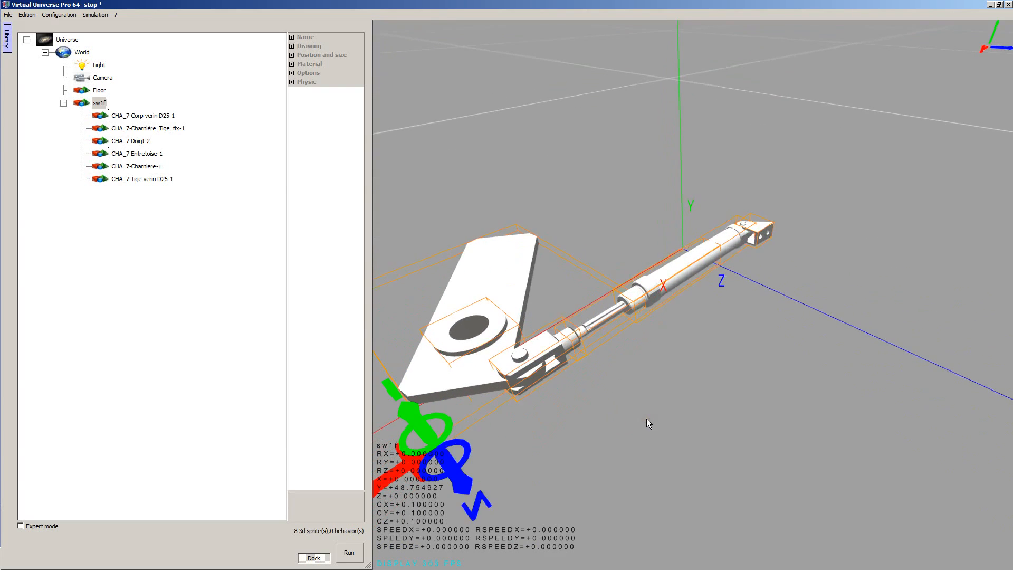
right_click_drag(647, 439, 643, 437)
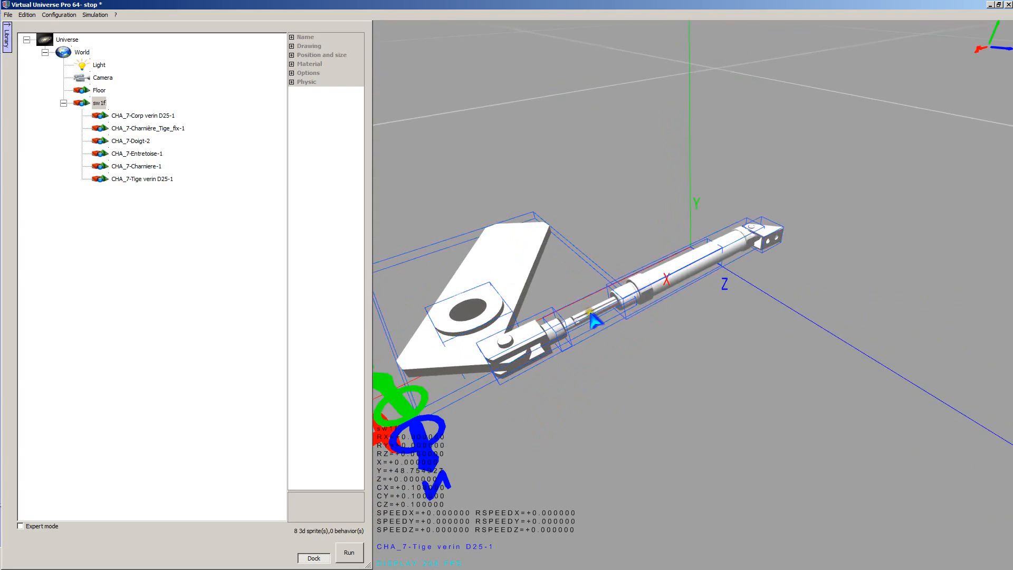
left_click(591, 315)
left_click(149, 180)
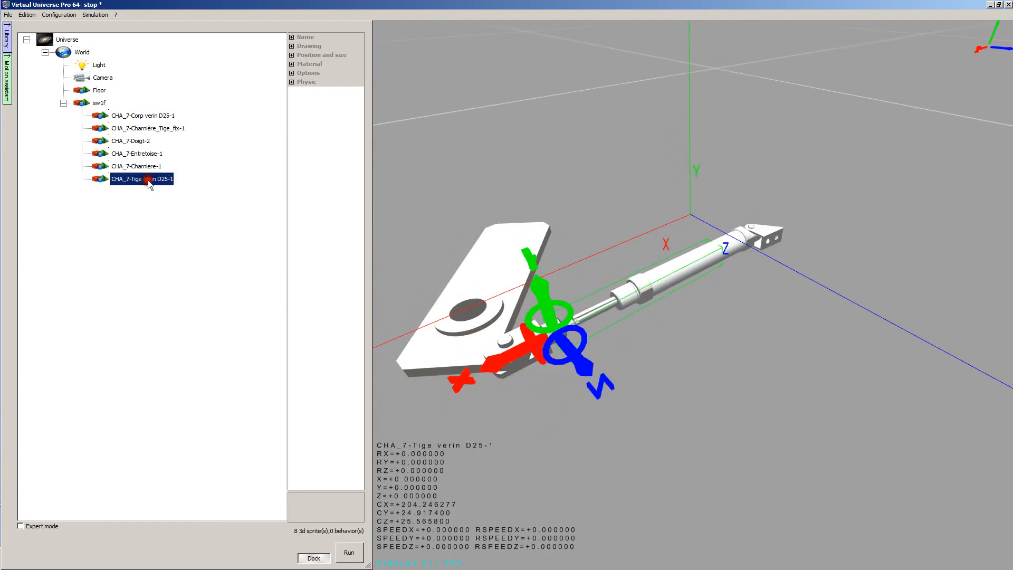
left_click(6, 79)
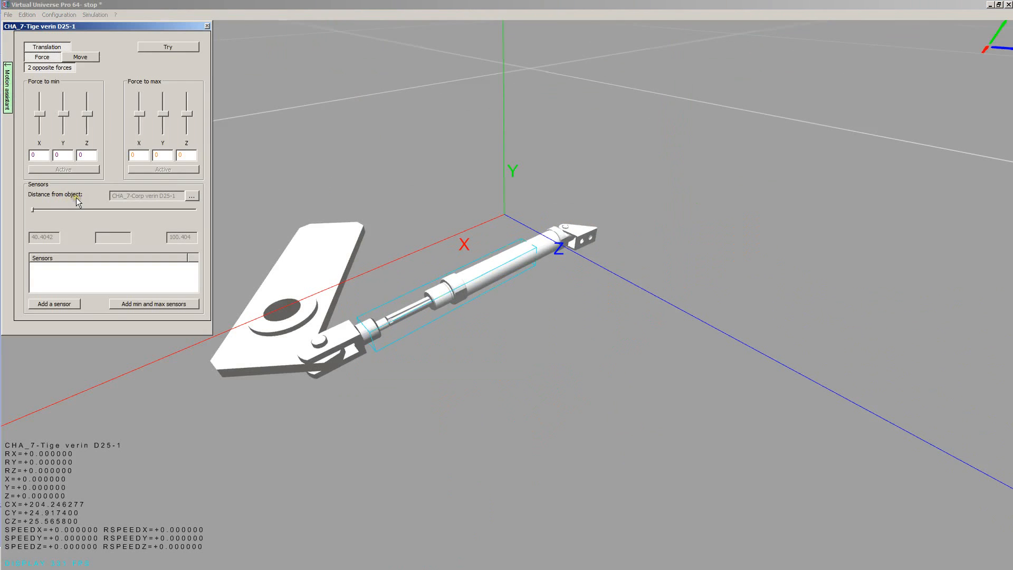
Step: Switch the rod's translation from Force to Move and start trying out the motion
right_click_drag(493, 426, 498, 430)
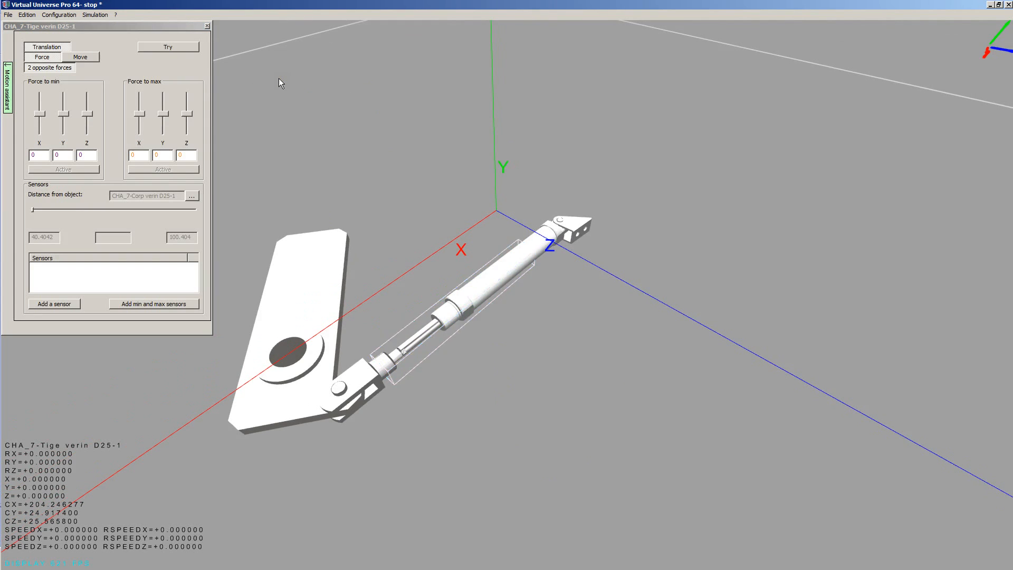
left_click(80, 55)
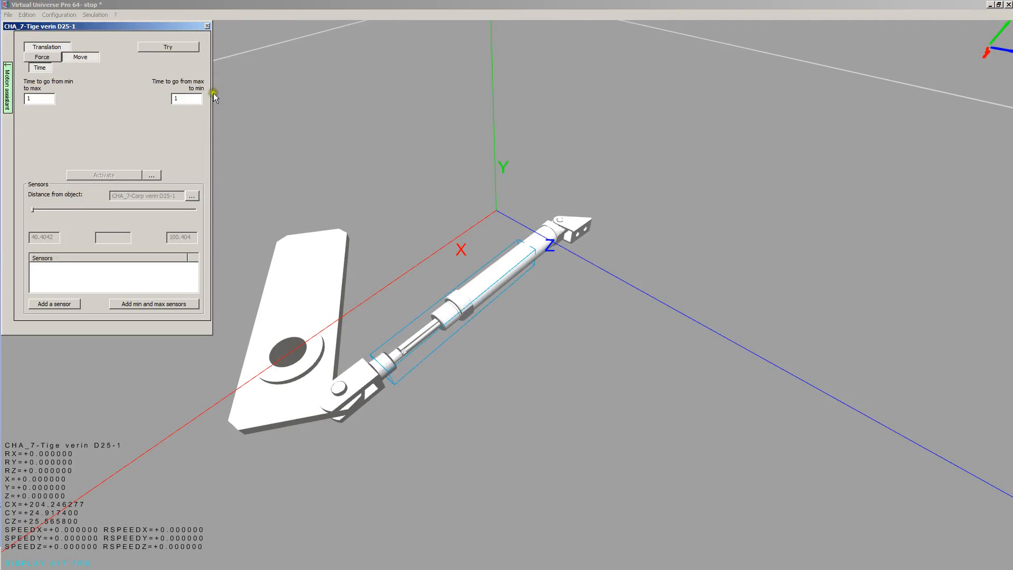
left_click(167, 46)
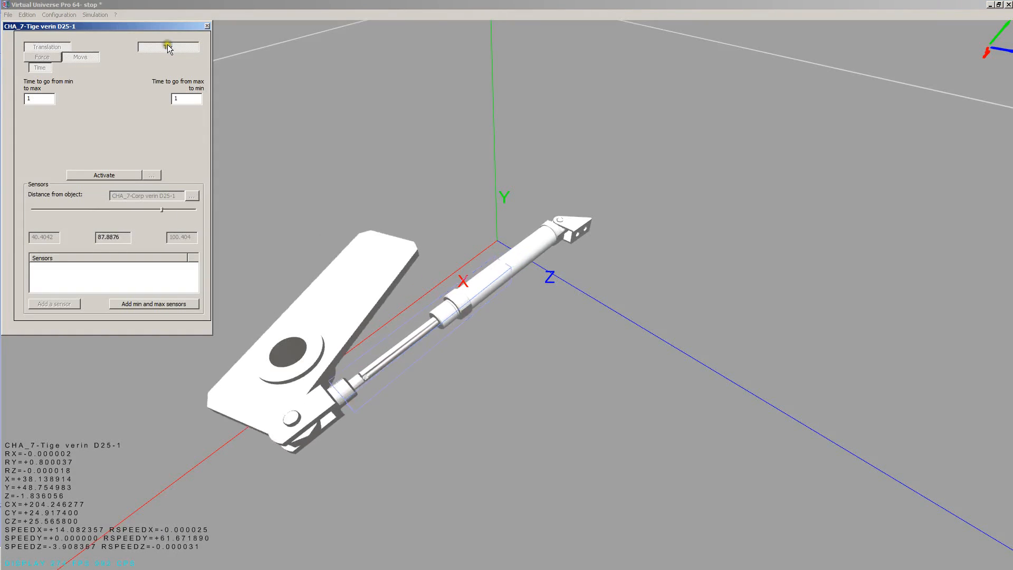
Step: Test the rod's extension and retraction by toggling its Move activation several times, and end the trial
left_click(108, 176)
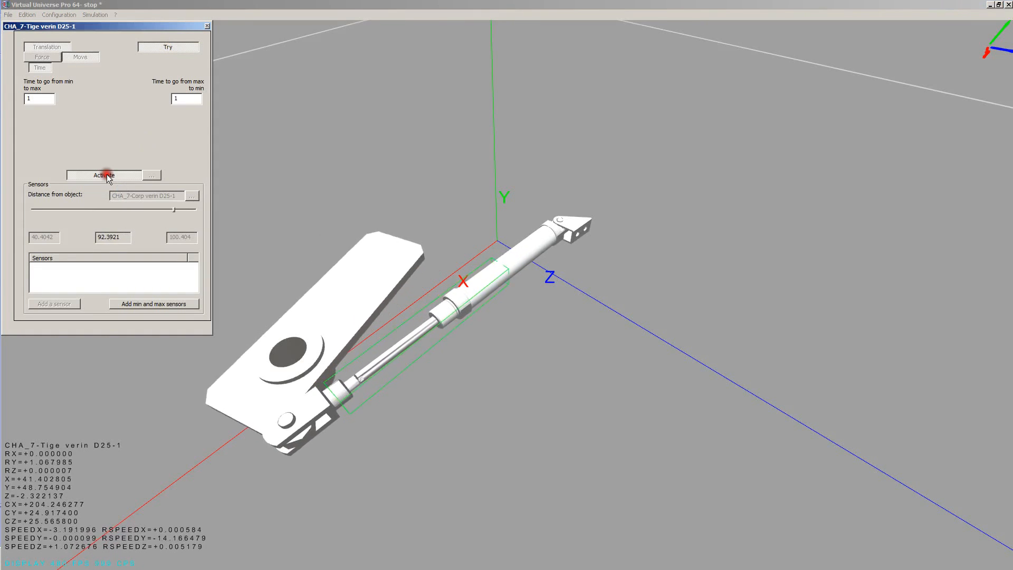
left_click(107, 177)
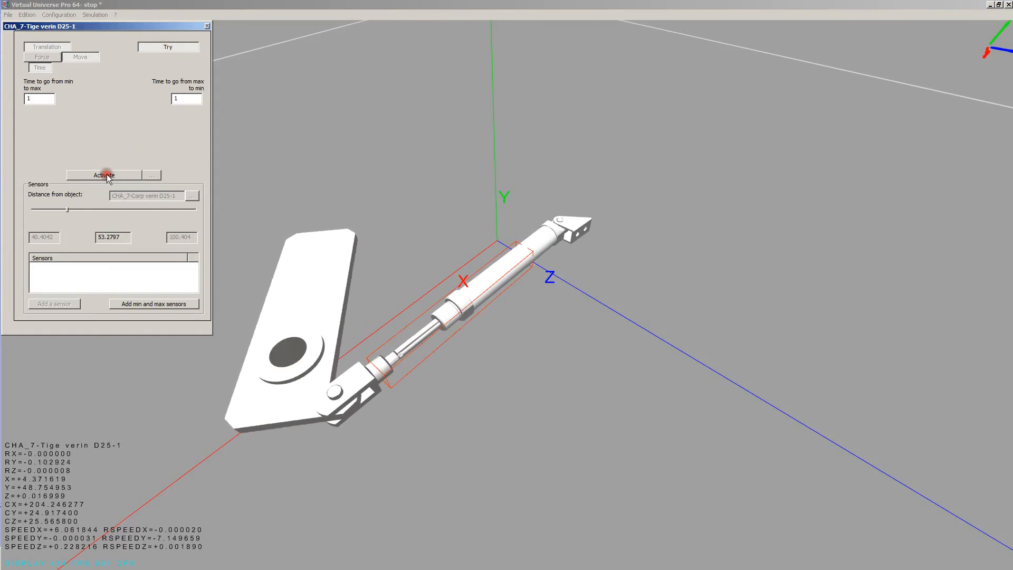
left_click(107, 176)
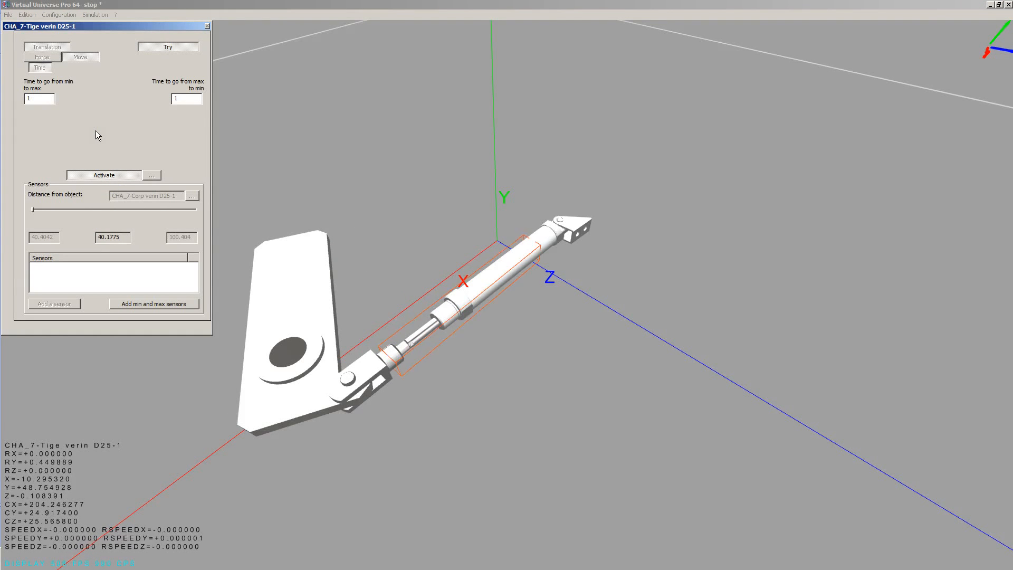
left_click(112, 176)
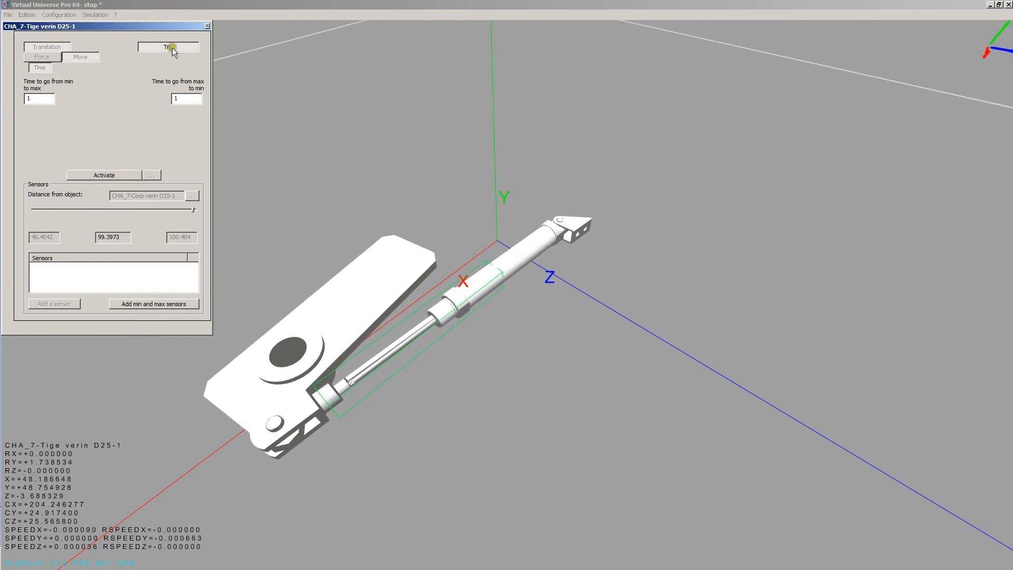
left_click(168, 47)
Step: Add min and max sensors to the cylinder rod and try its motion in both directions to test them
left_click(131, 303)
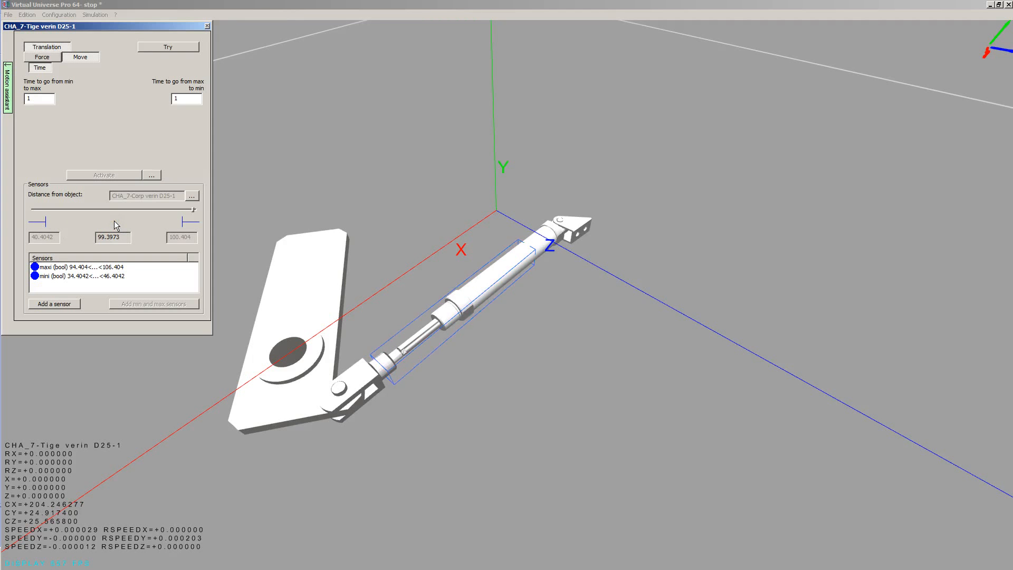
left_click(163, 47)
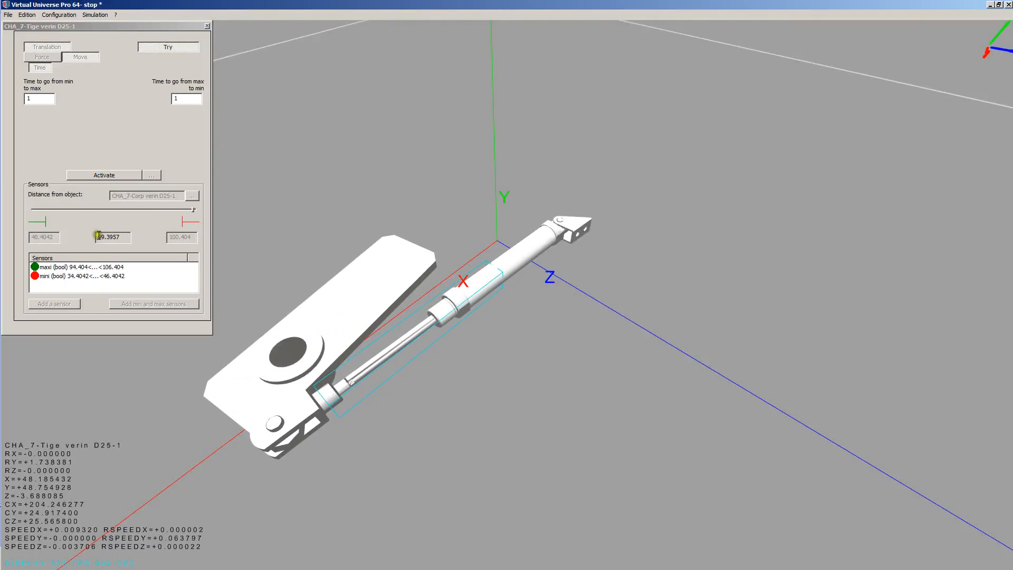
left_click(103, 176)
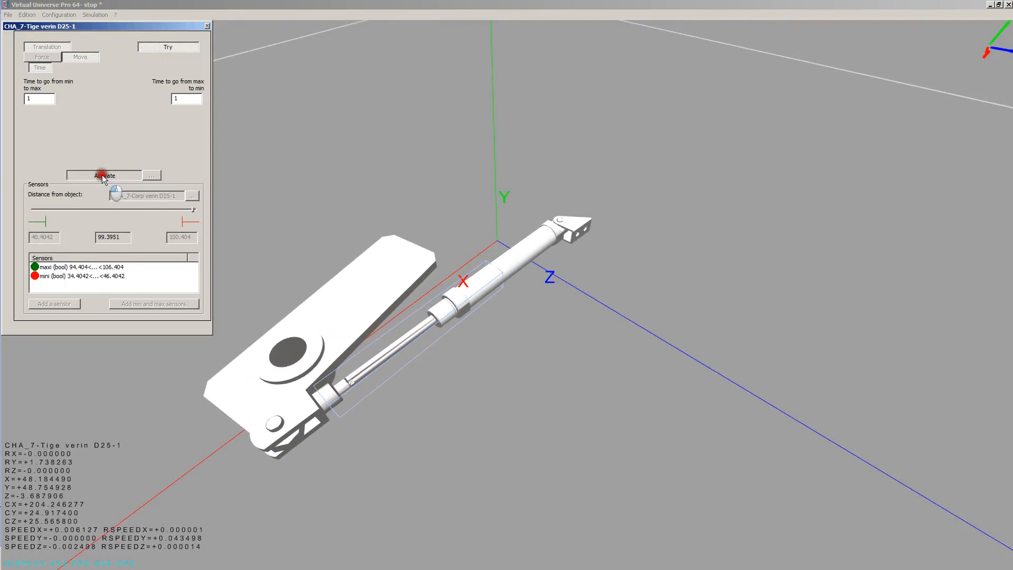
left_click(103, 176)
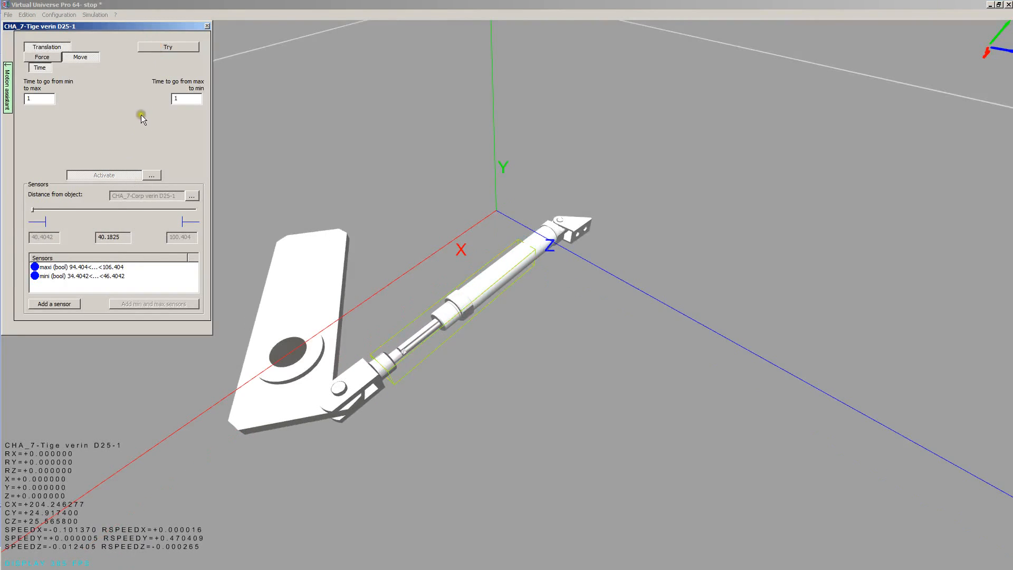
left_click(108, 130)
Step: Leave the motion assistant, run the project and toggle the rod's move behavior to extend and retract the cylinder
left_click(14, 97)
left_click(10, 99)
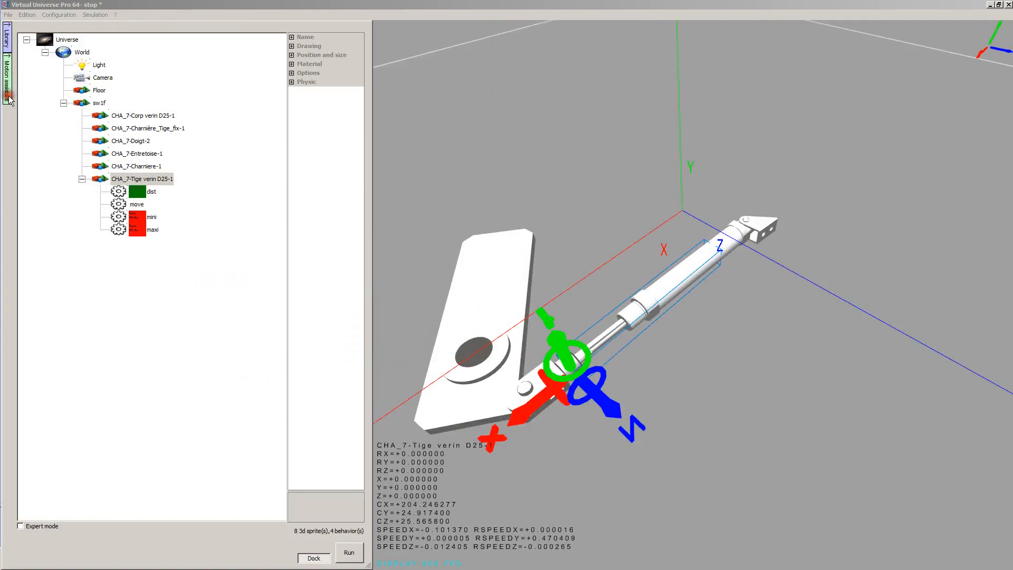
left_click(349, 553)
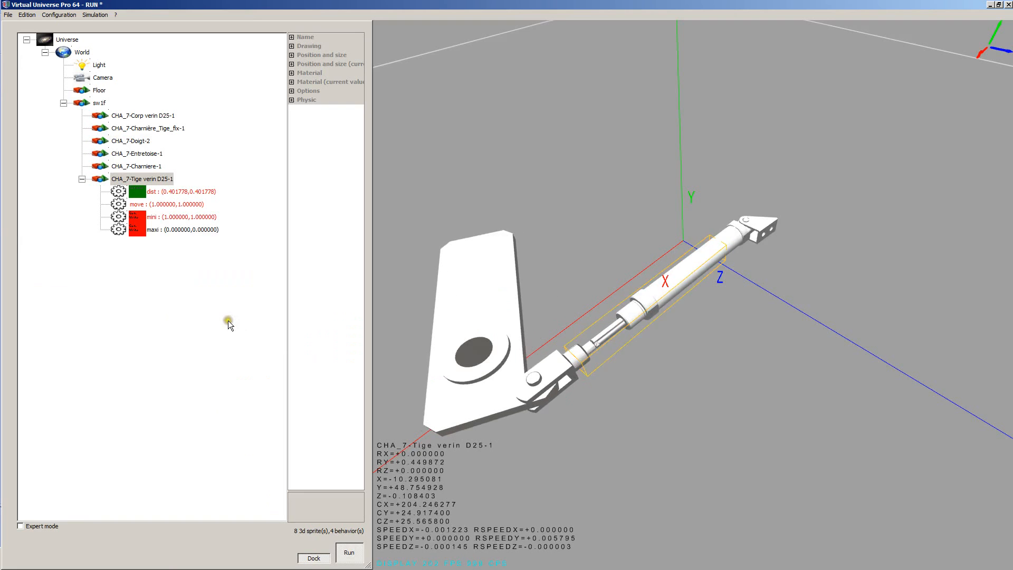
left_click(137, 205)
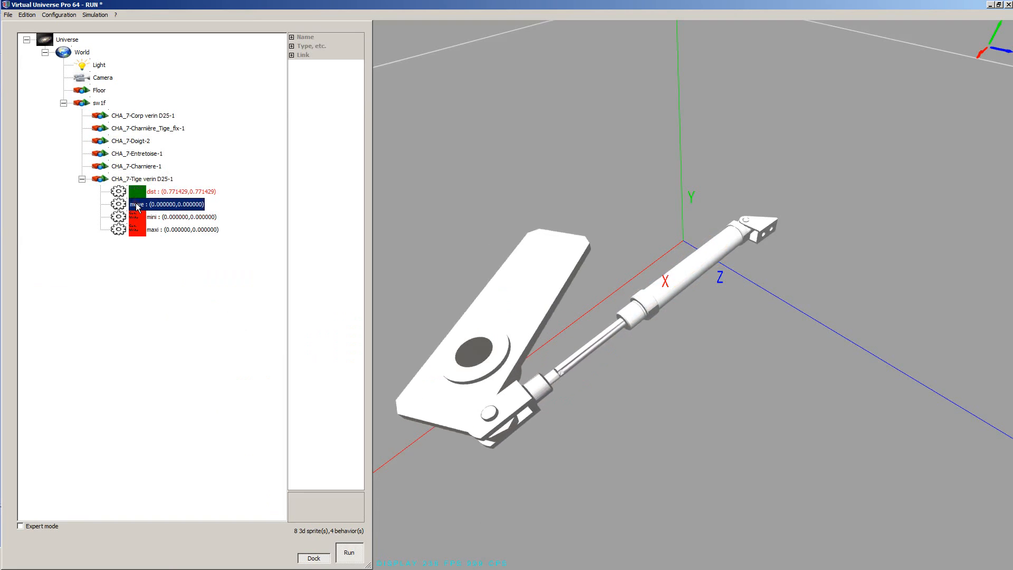
left_click(136, 205)
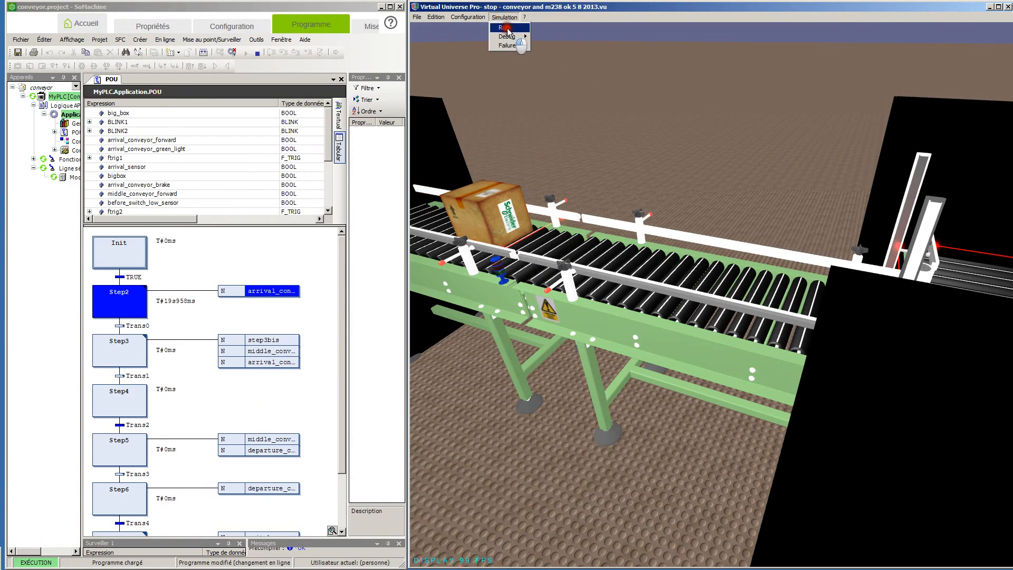
Step: Run the conveyor simulation and follow the boxes along the conveyors from several viewpoints alongside the active SFC steps in SoMachine
left_click(508, 29)
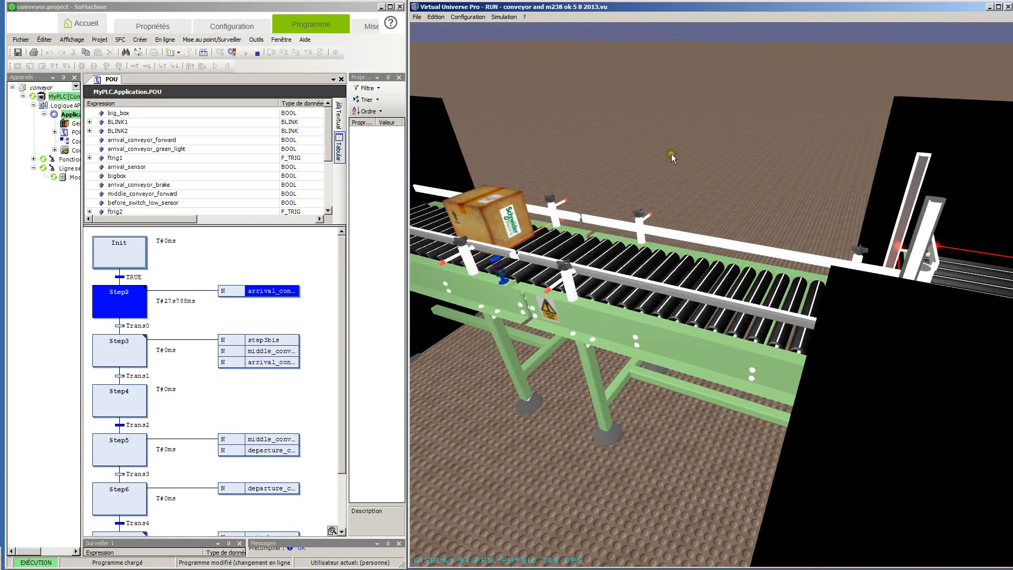
right_click_drag(671, 153, 667, 157)
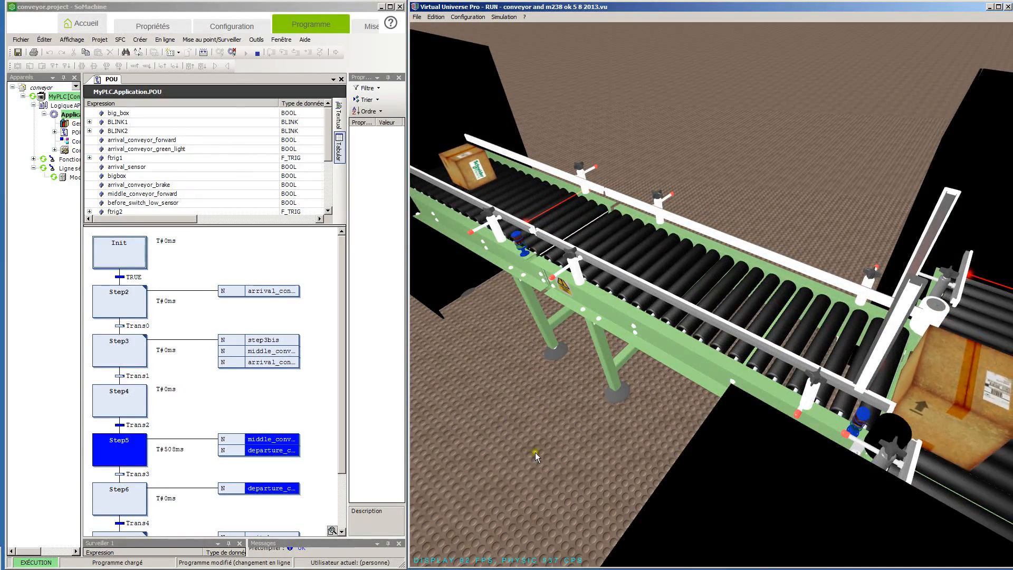
right_click_drag(537, 454, 523, 478)
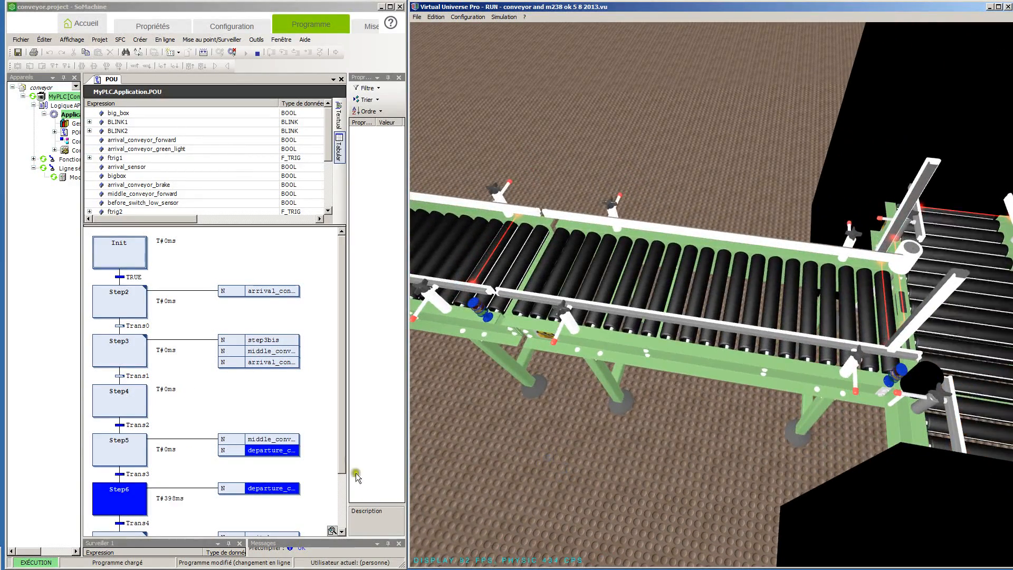
left_click_drag(343, 455, 342, 504)
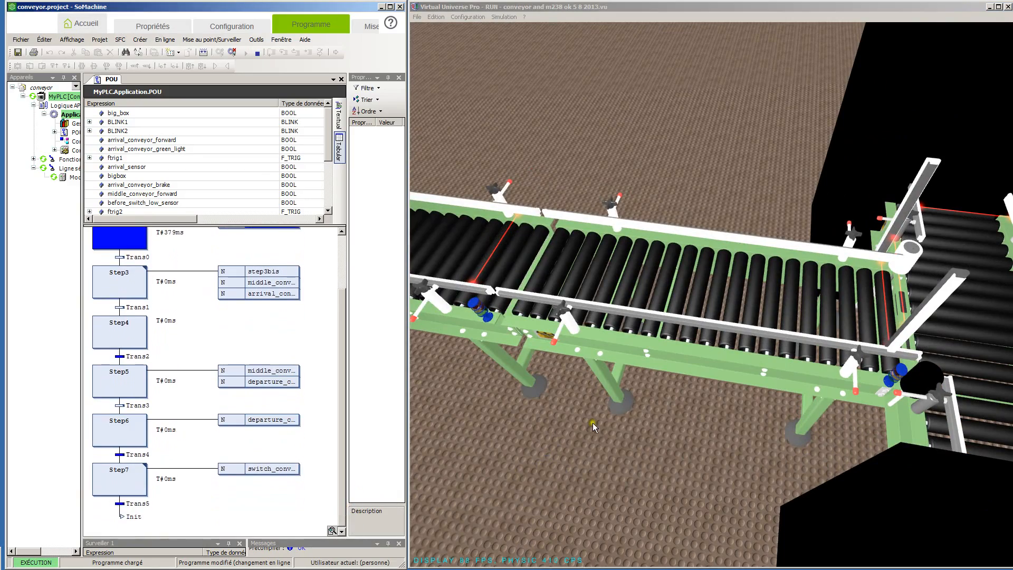
right_click_drag(580, 464, 589, 444)
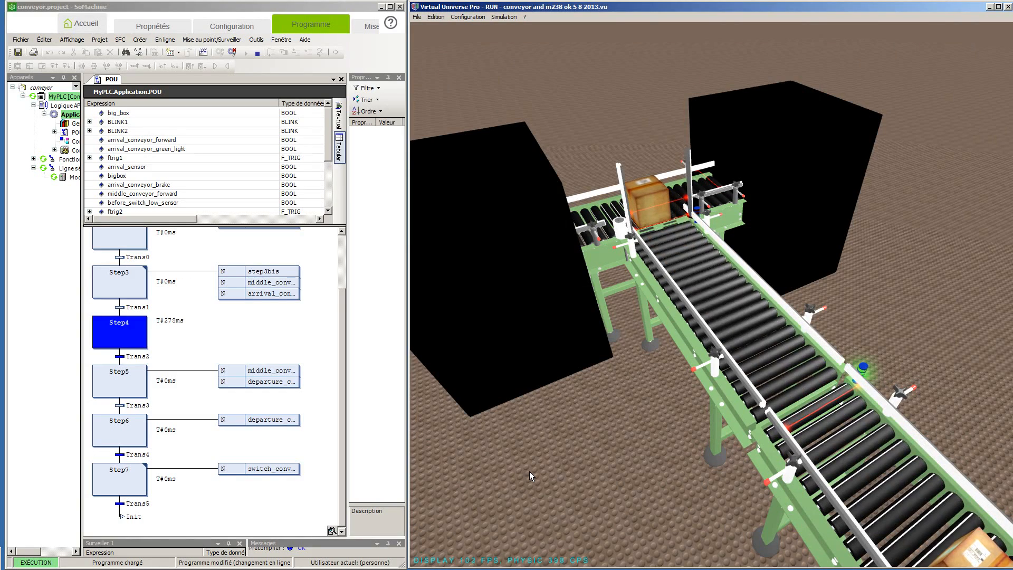
right_click_drag(521, 477, 572, 484)
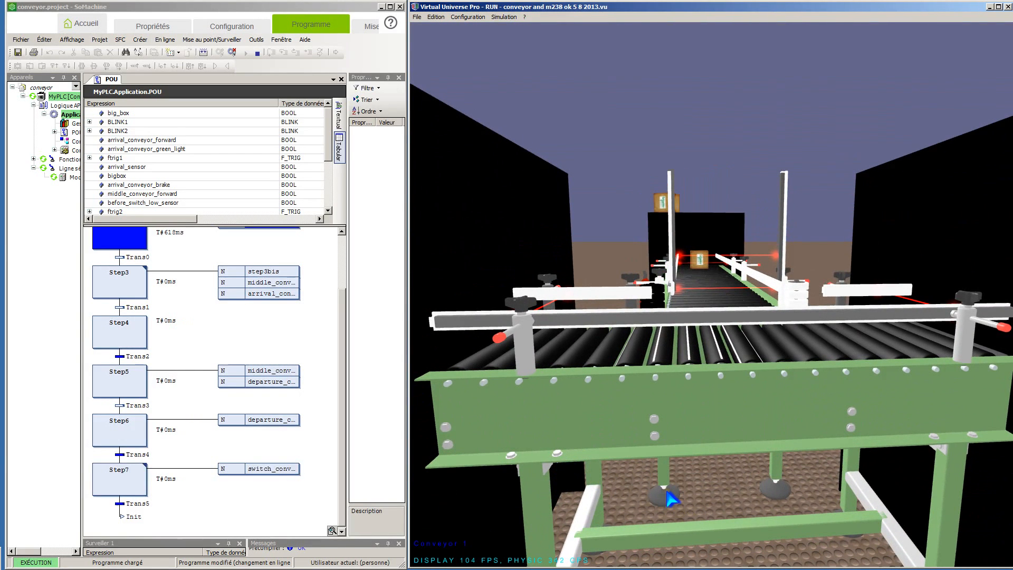